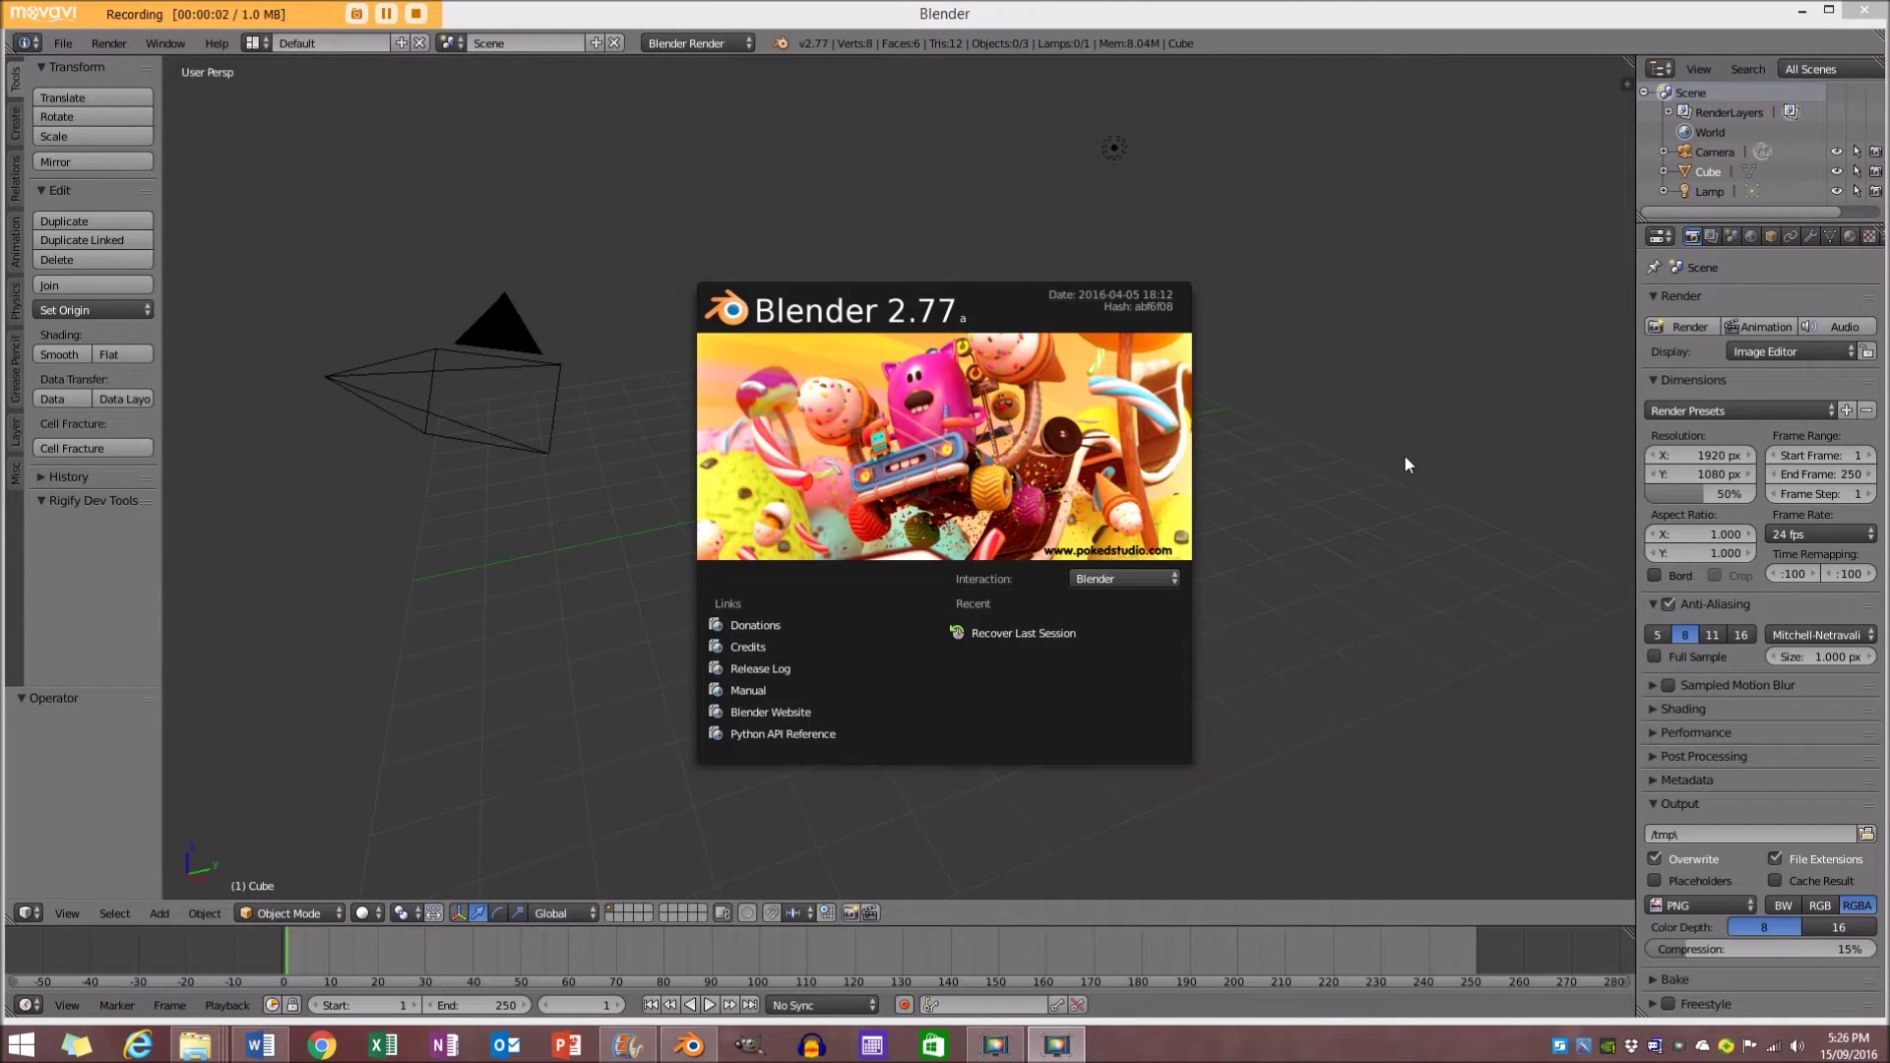
Dismiss the splash screen and switch the render engine to Cycles Render
{"action": "left_click", "coordinate": [1426, 471]}
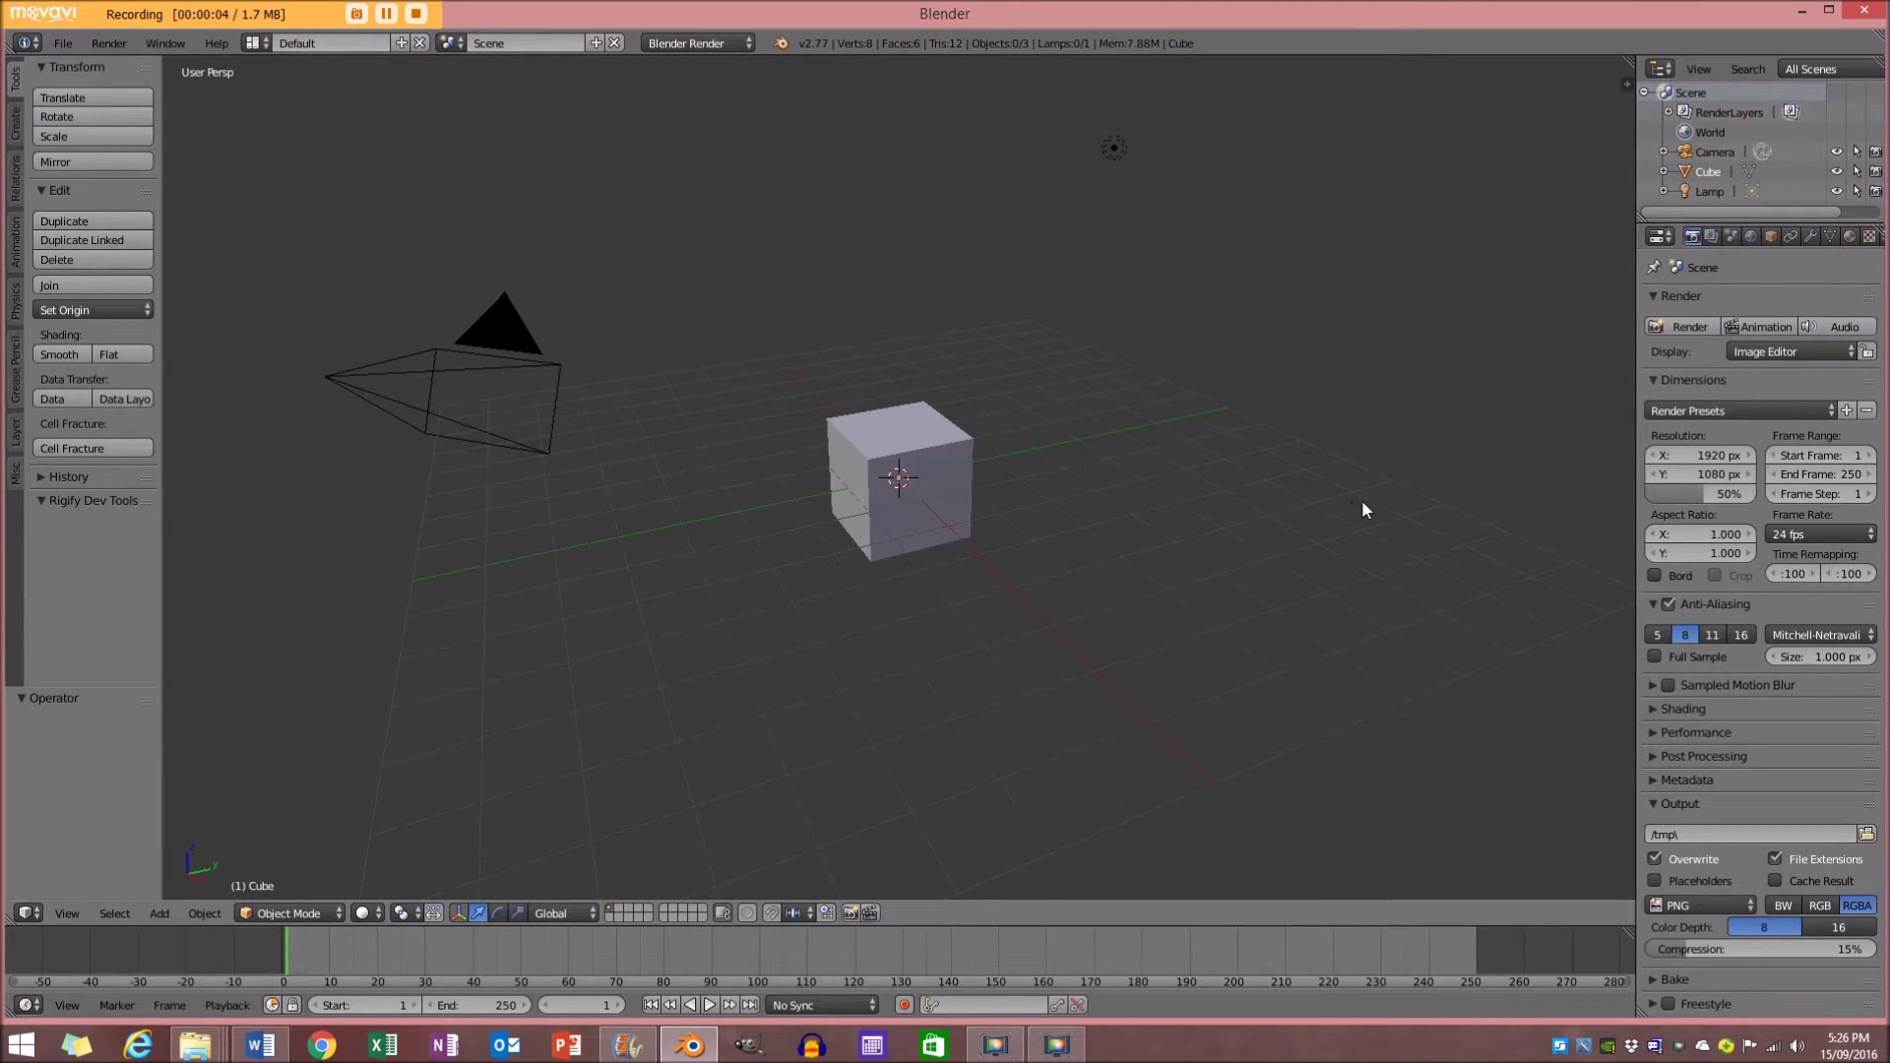
{"action": "scroll", "coordinate": [1120, 503], "scroll_direction": "down", "scroll_amount": 5}
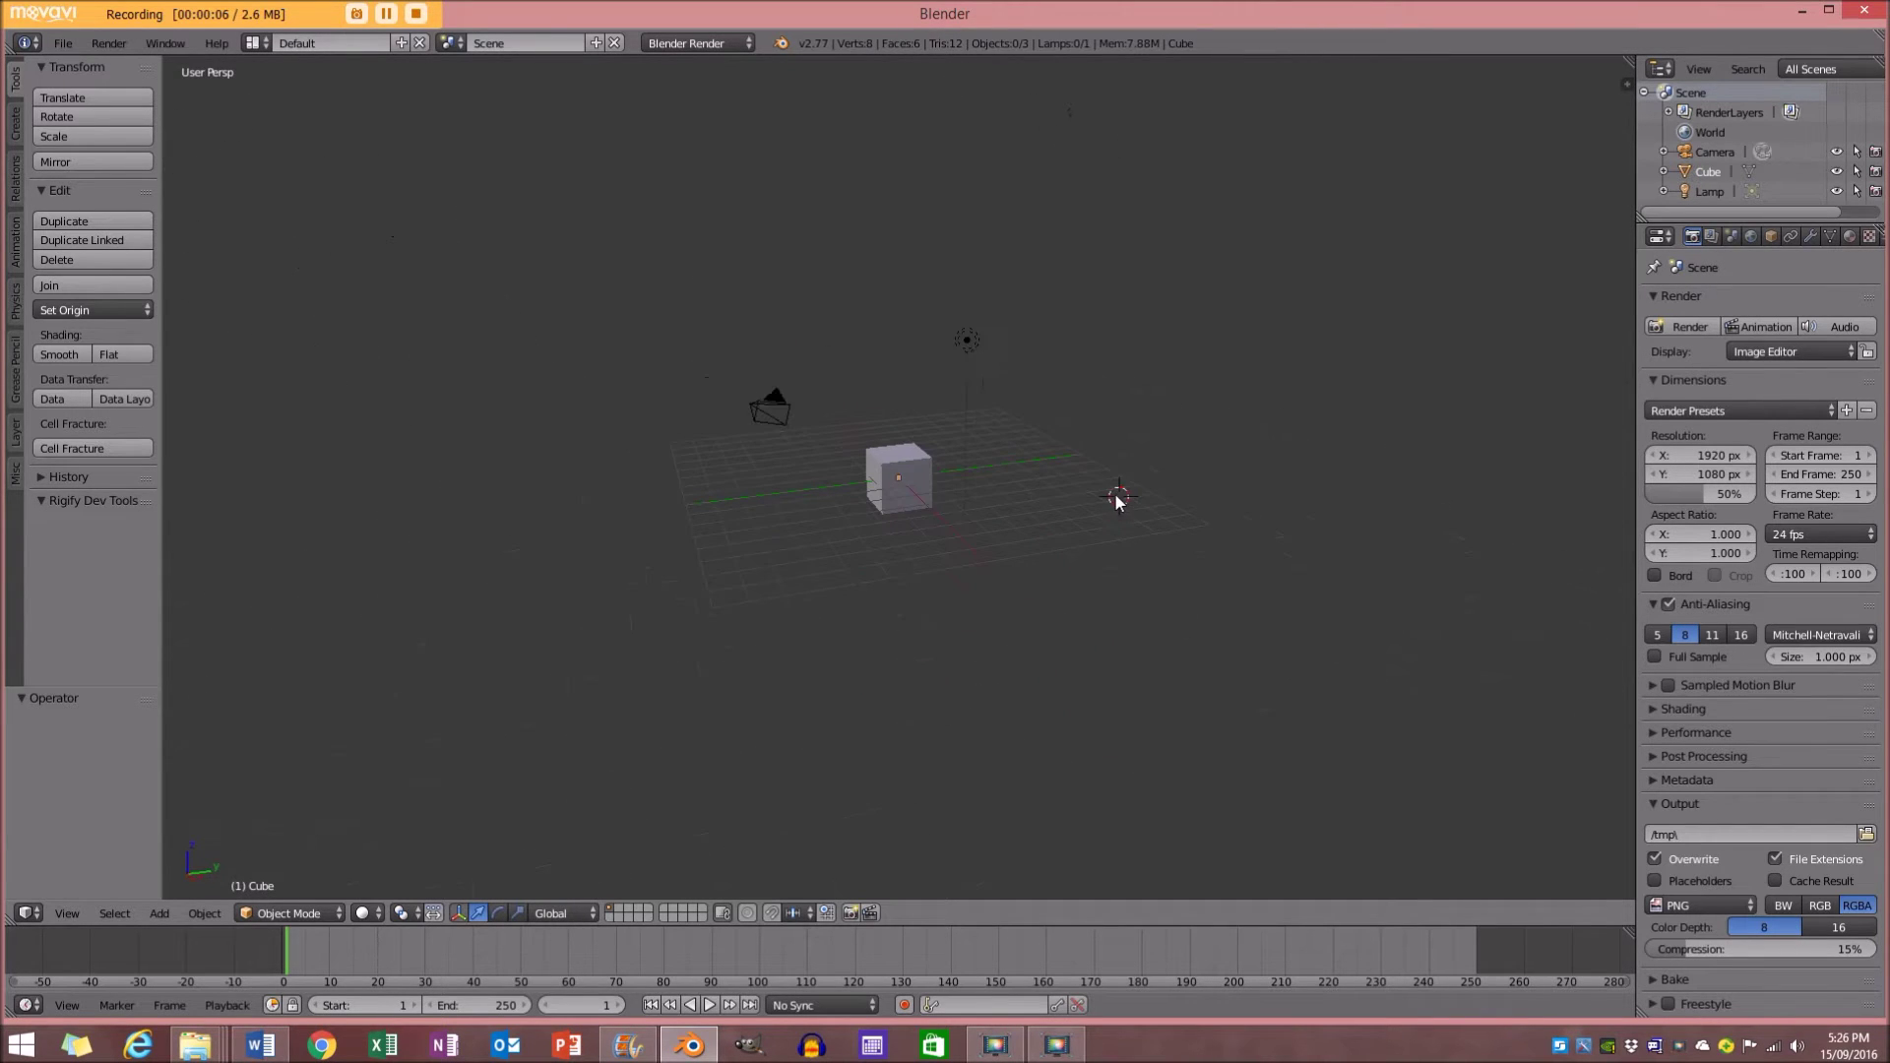
{"action": "left_click", "coordinate": [687, 43]}
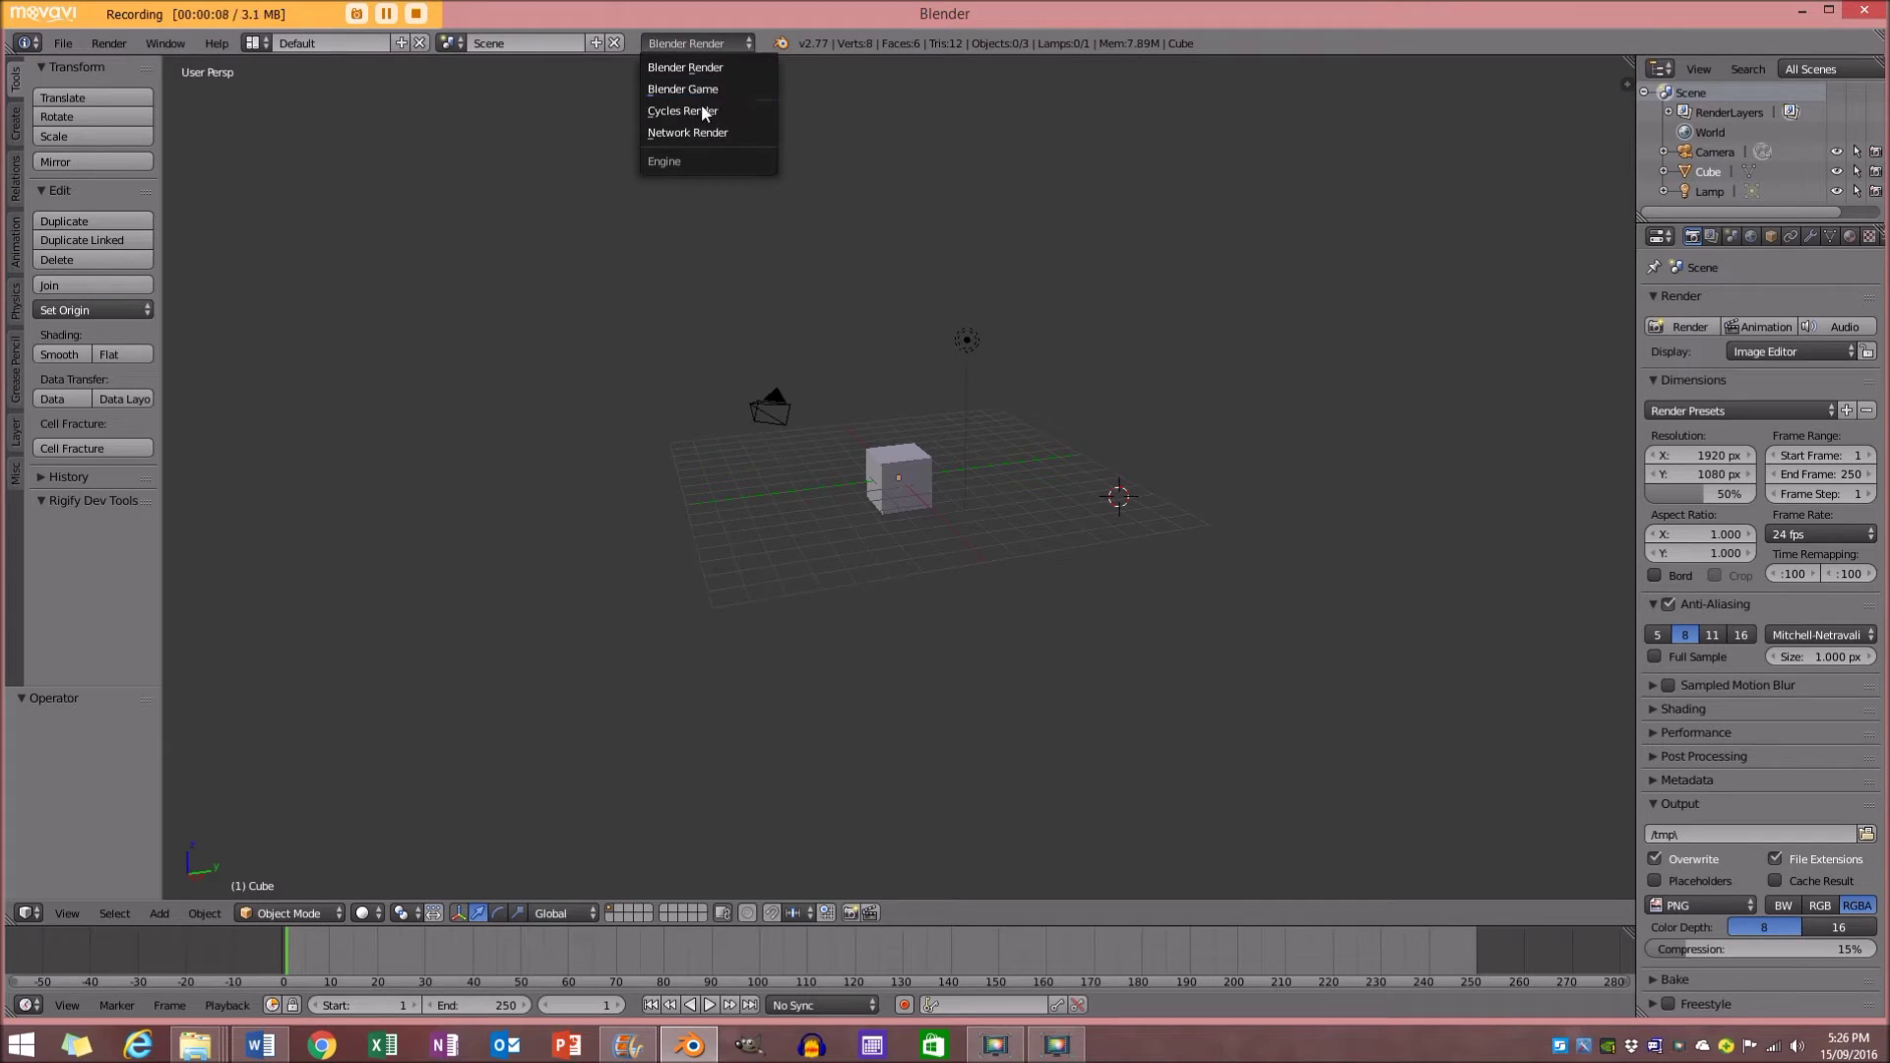
{"action": "key", "text": "Return"}
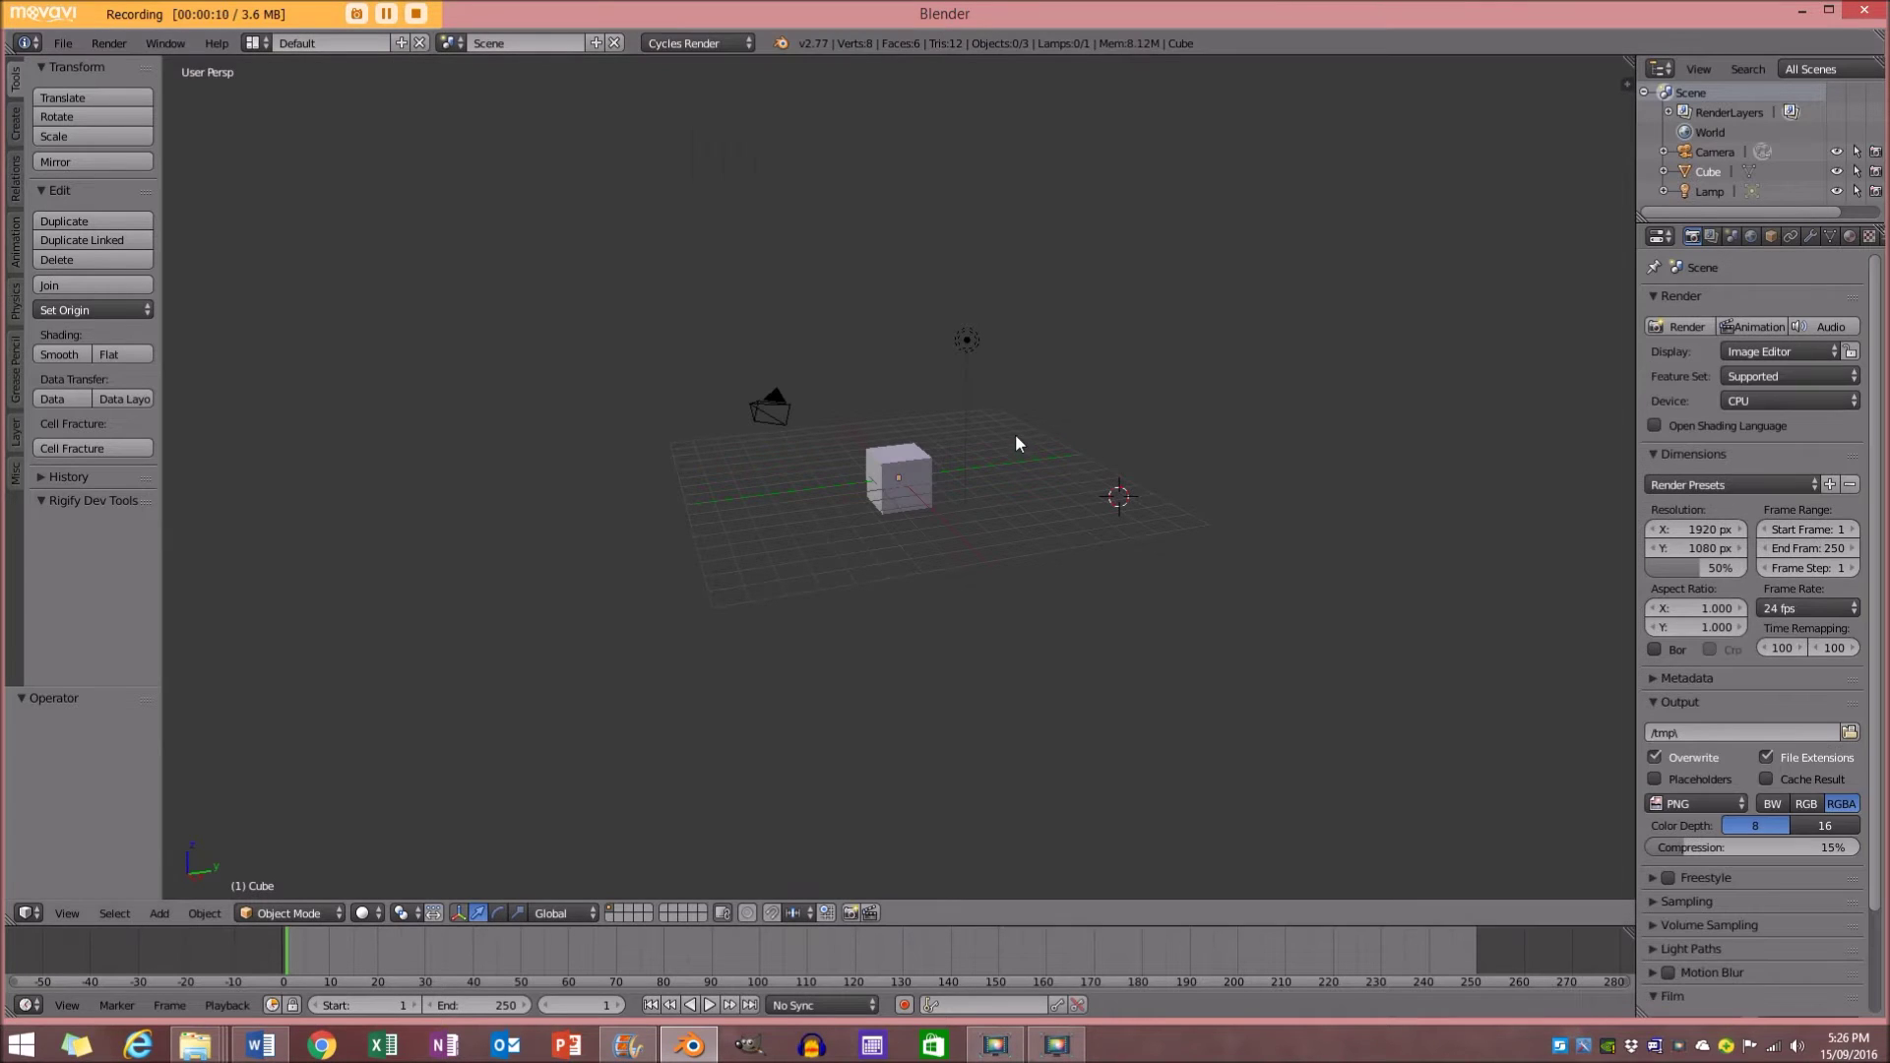
Delete all default objects in the scene and snap the 3D cursor to the center
{"action": "key", "text": "a"}
{"action": "middle_click_drag", "start_coordinate": [1102, 475], "coordinate": [1058, 482]}
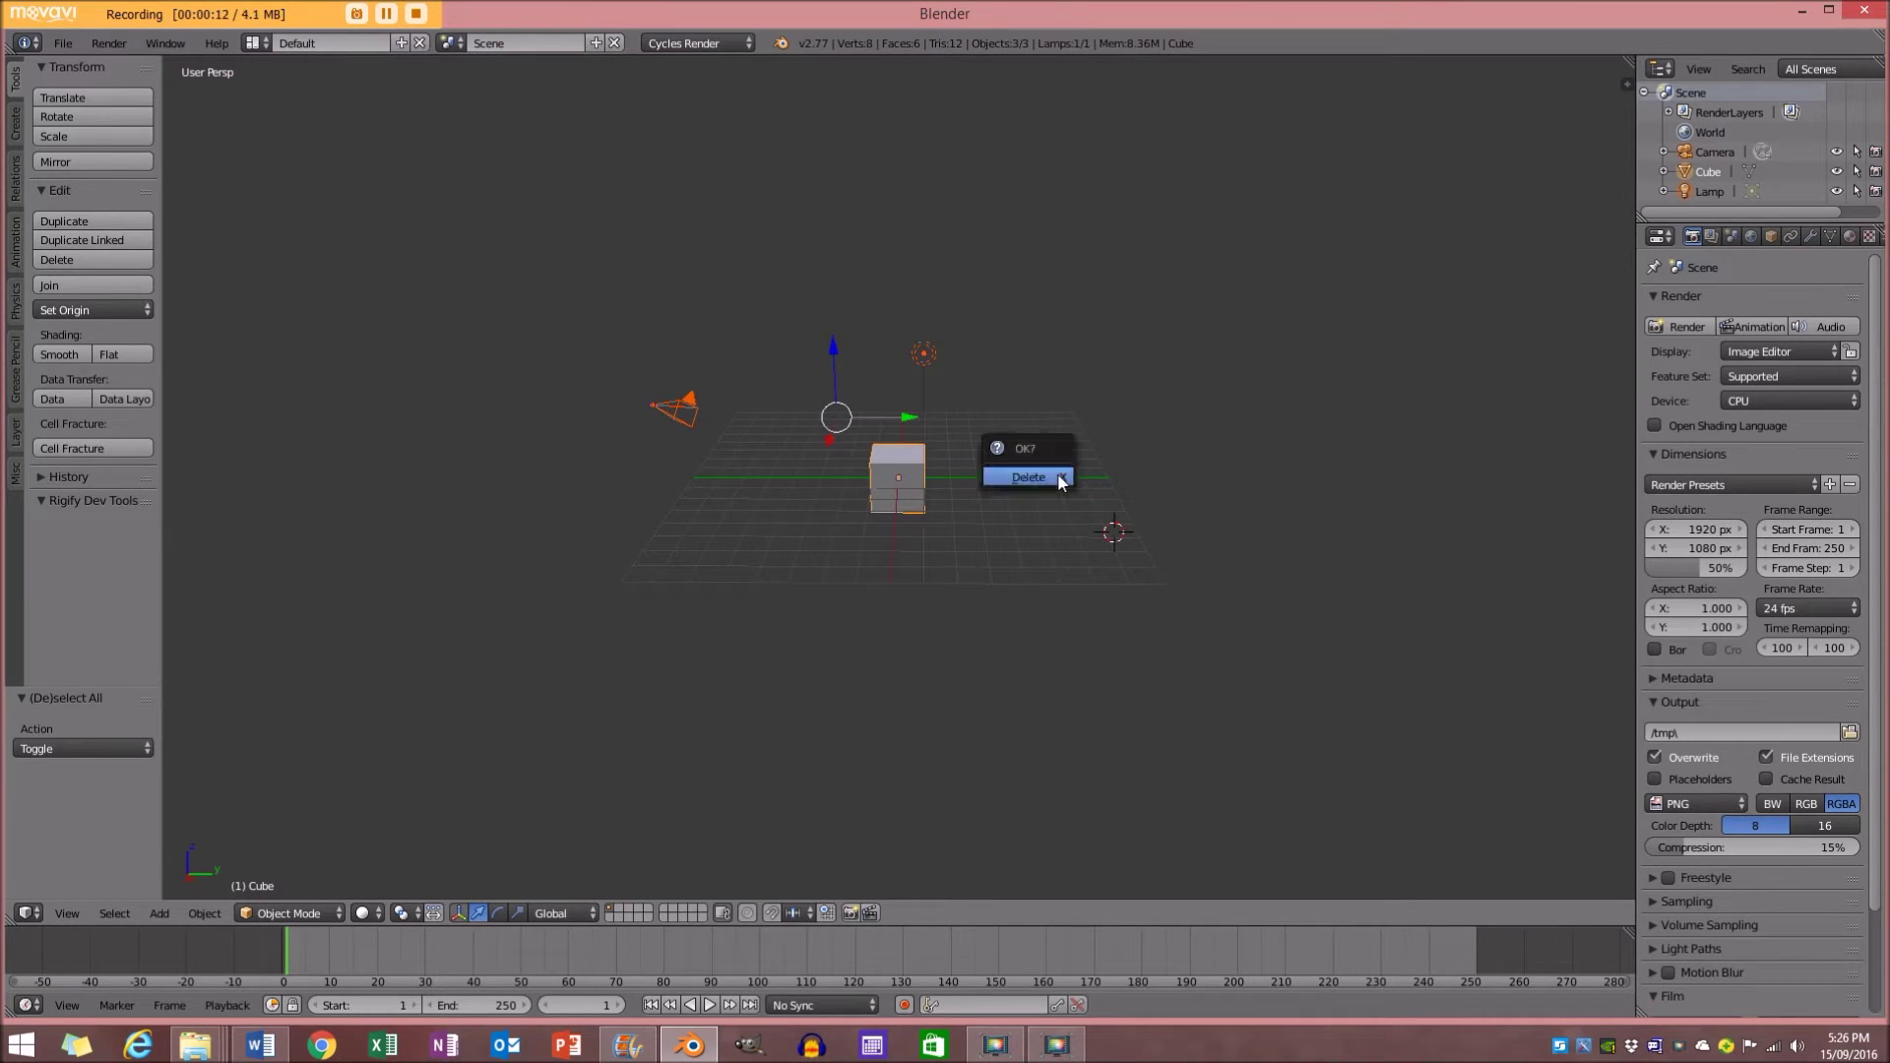
{"action": "key", "text": "x"}
{"action": "left_click", "coordinate": [1058, 483]}
{"action": "key", "text": "shift+s"}
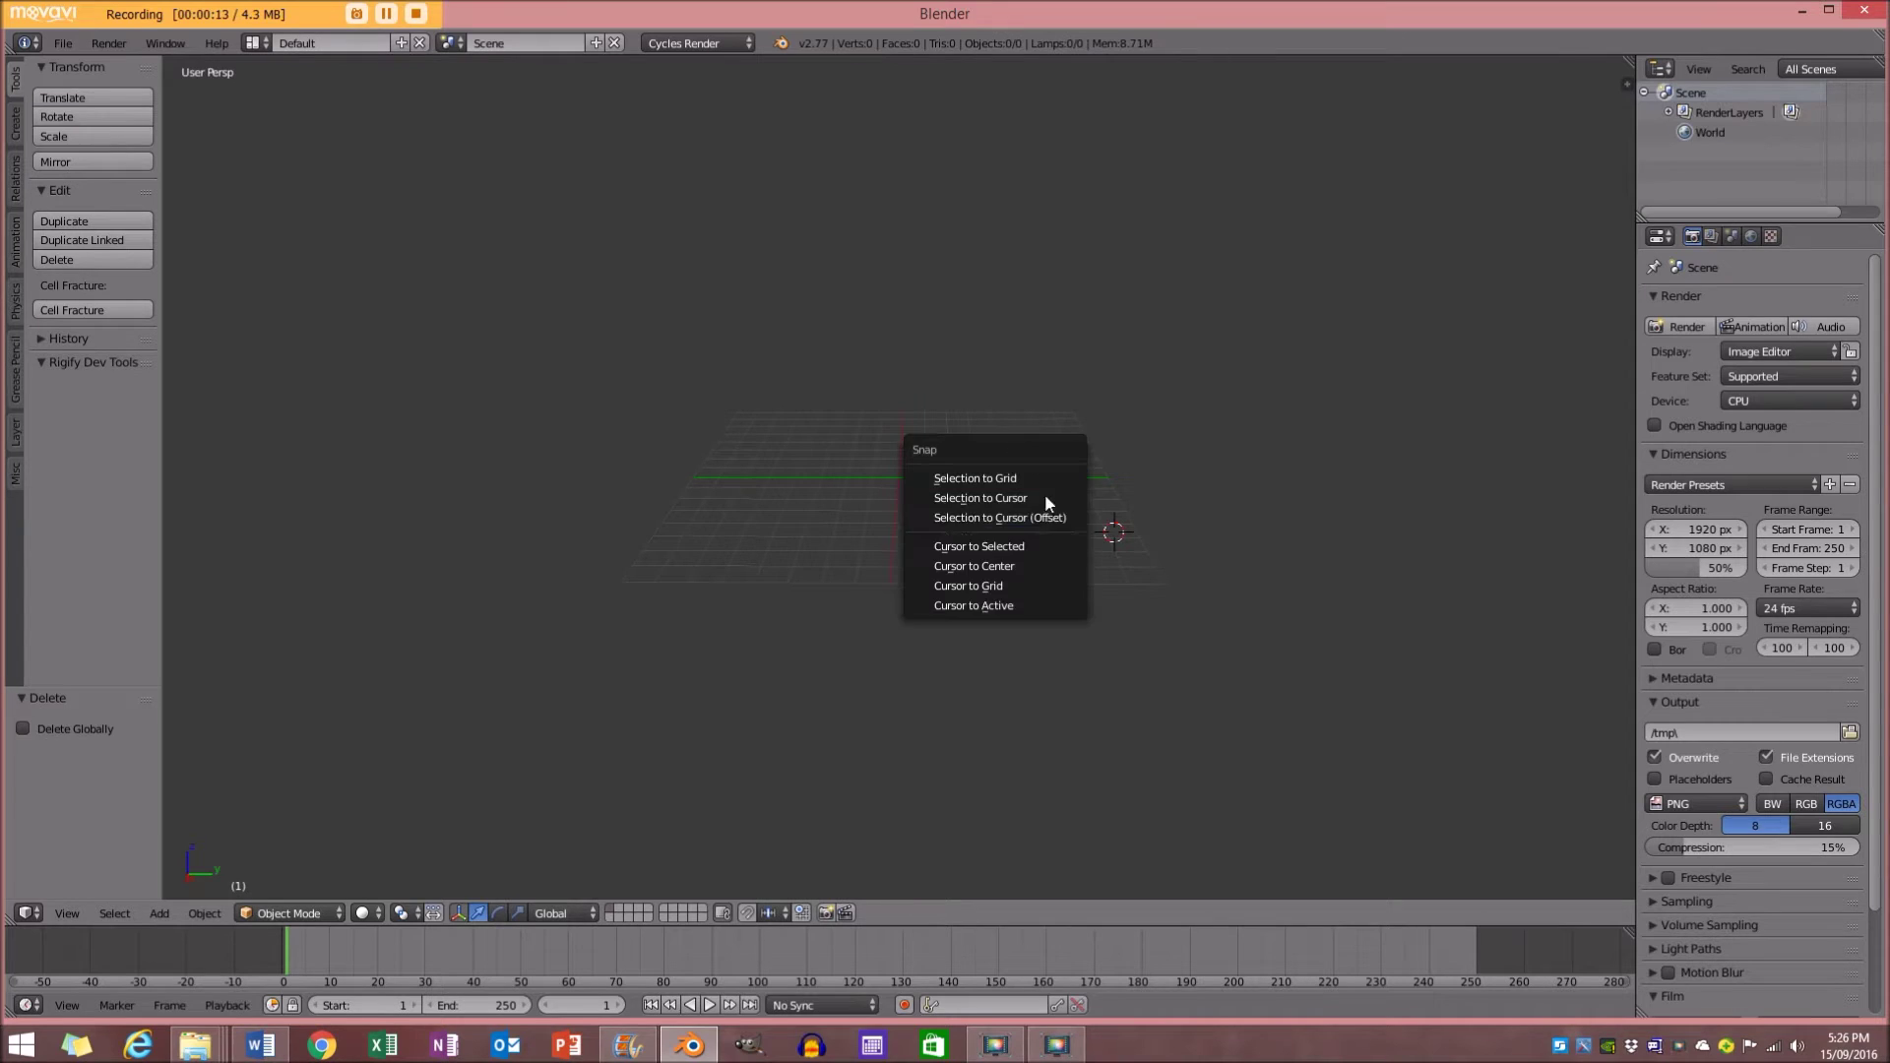
{"action": "left_click", "coordinate": [1045, 559]}
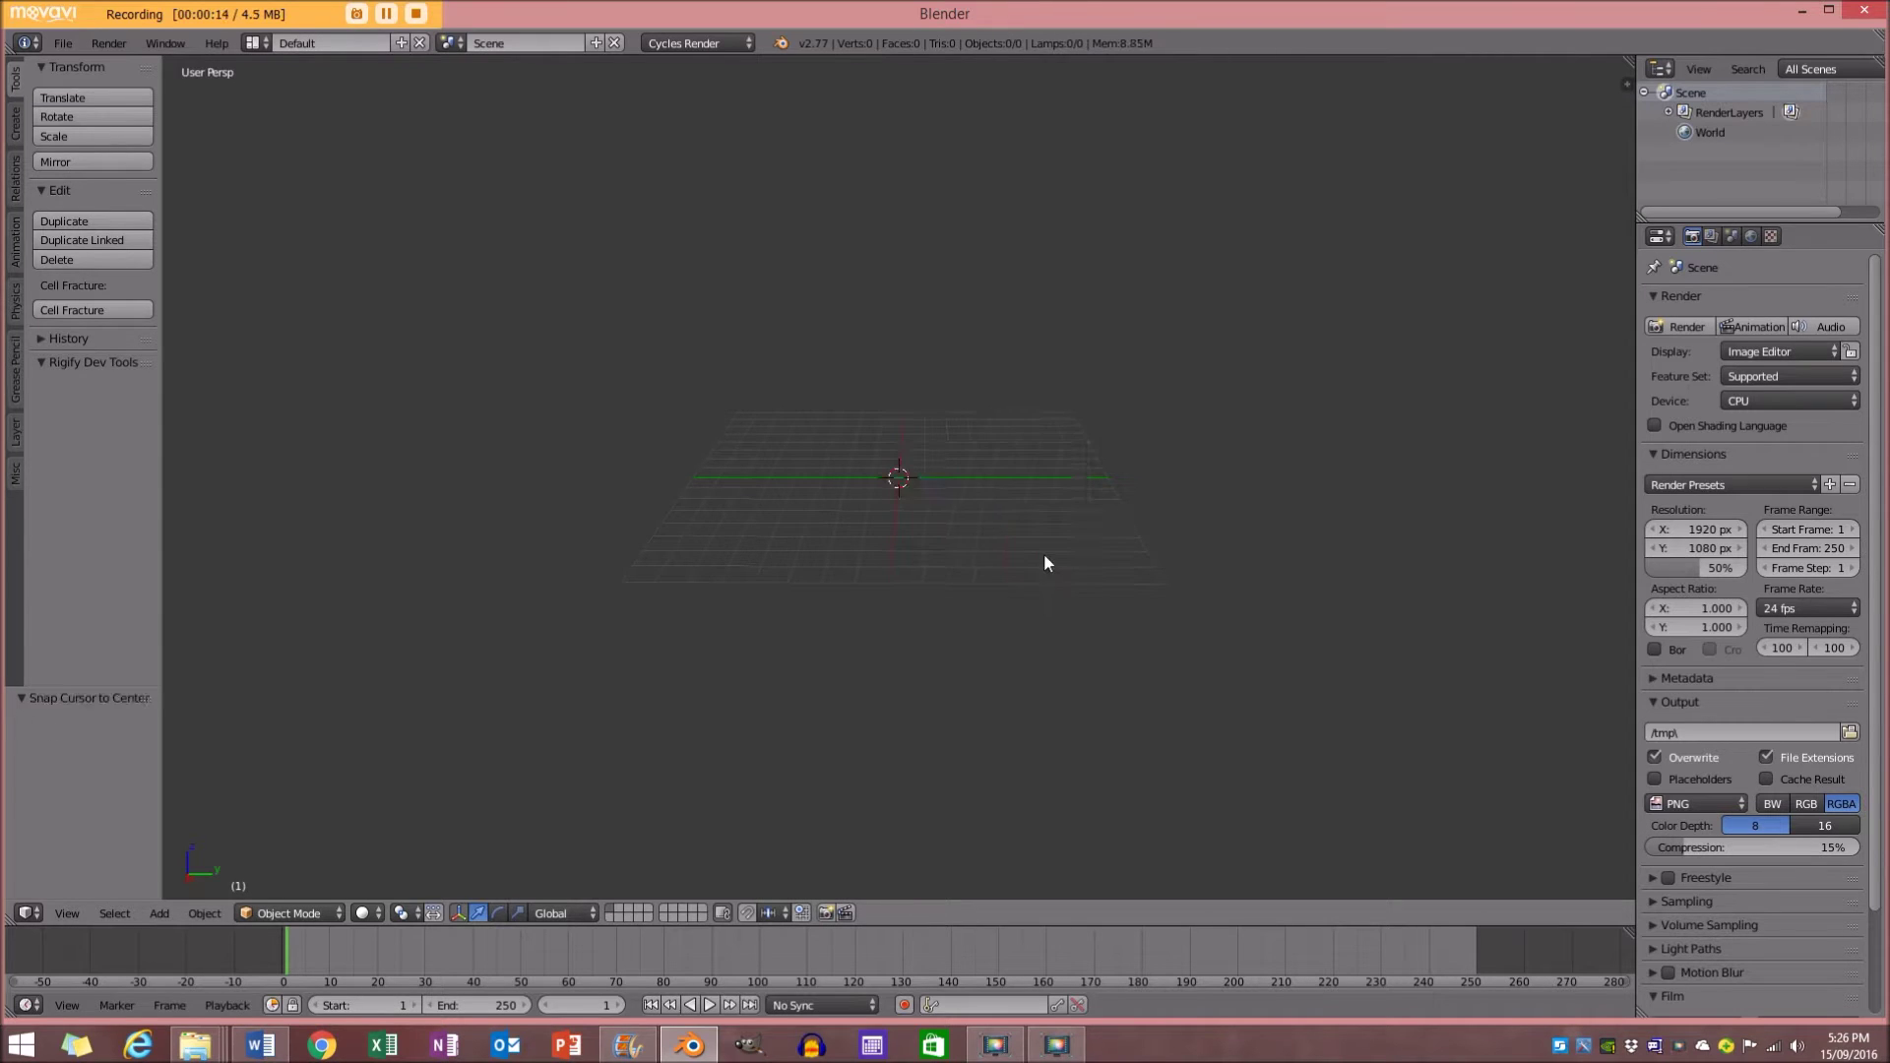
Add a mesh plane at the origin and scale it by 8
{"action": "left_click", "coordinate": [161, 914]}
{"action": "mouse_move", "coordinate": [202, 888]}
{"action": "left_click", "coordinate": [325, 704]}
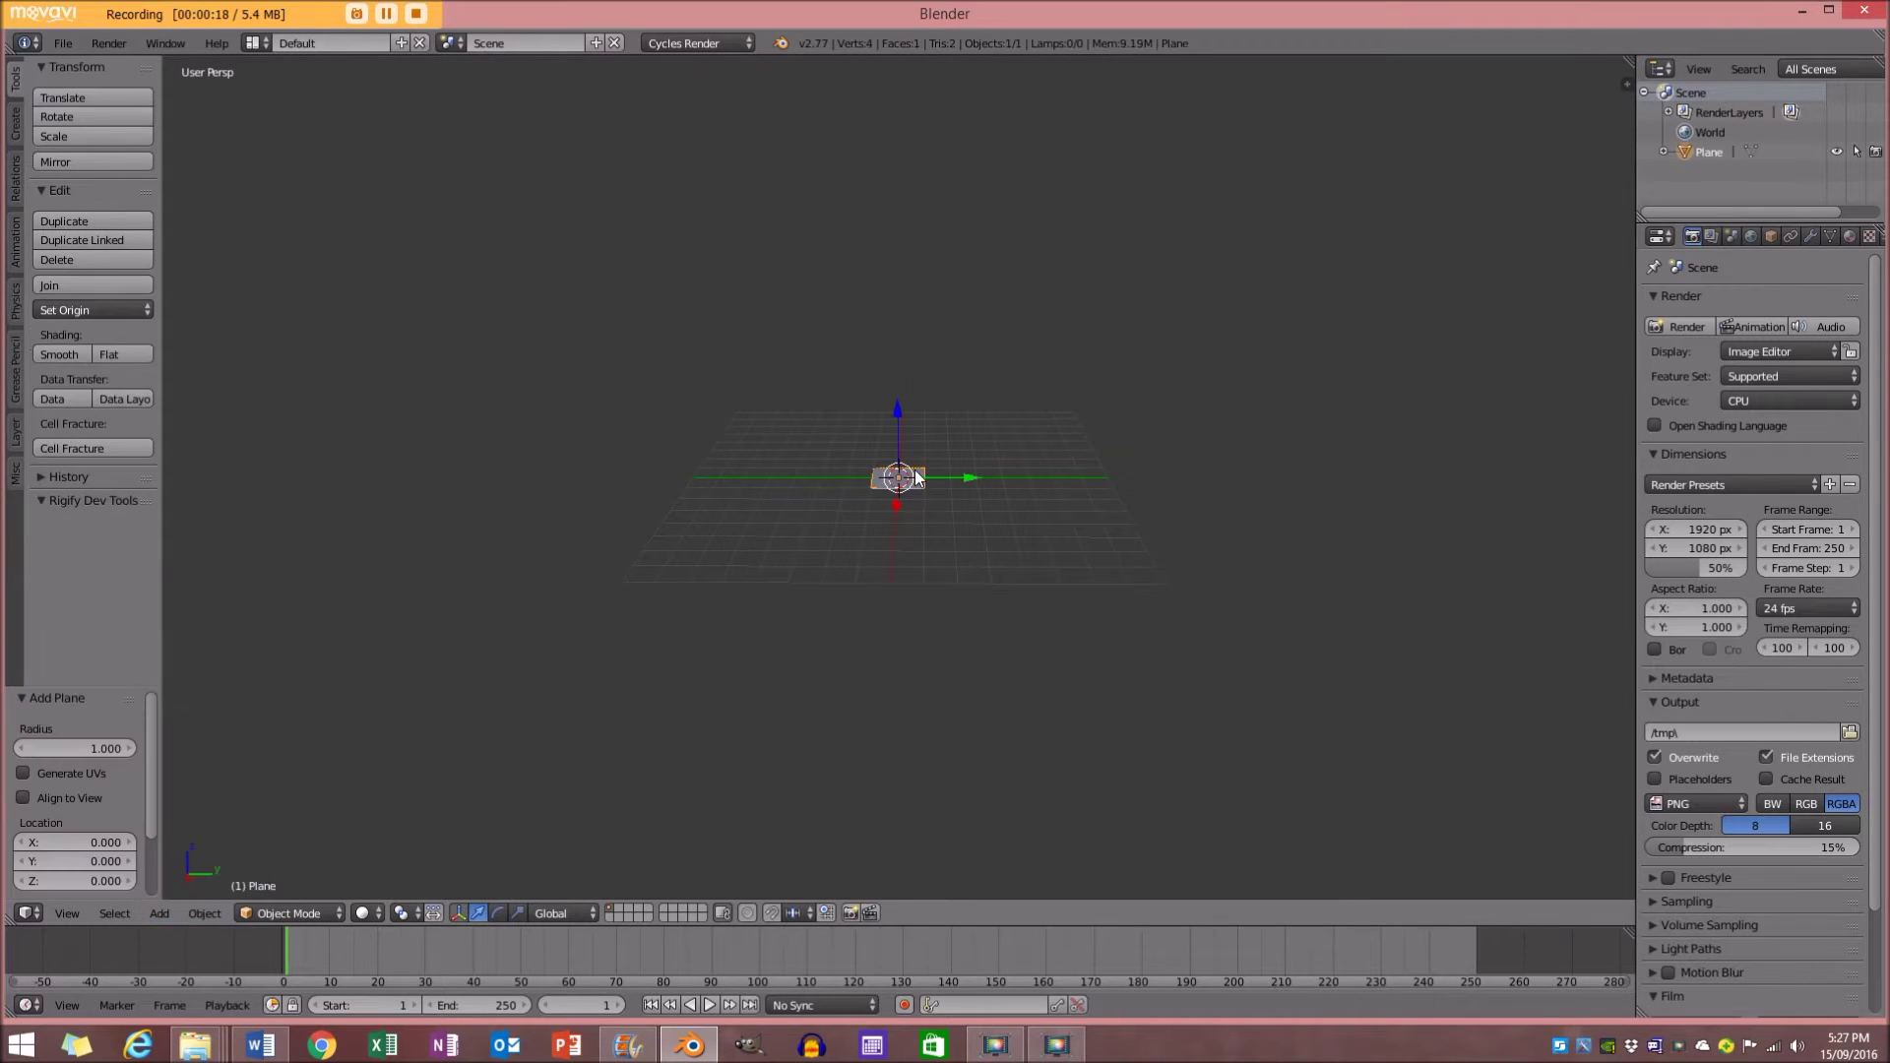
{"action": "key", "text": "s"}
{"action": "key", "text": "8"}
{"action": "key", "text": "Return"}
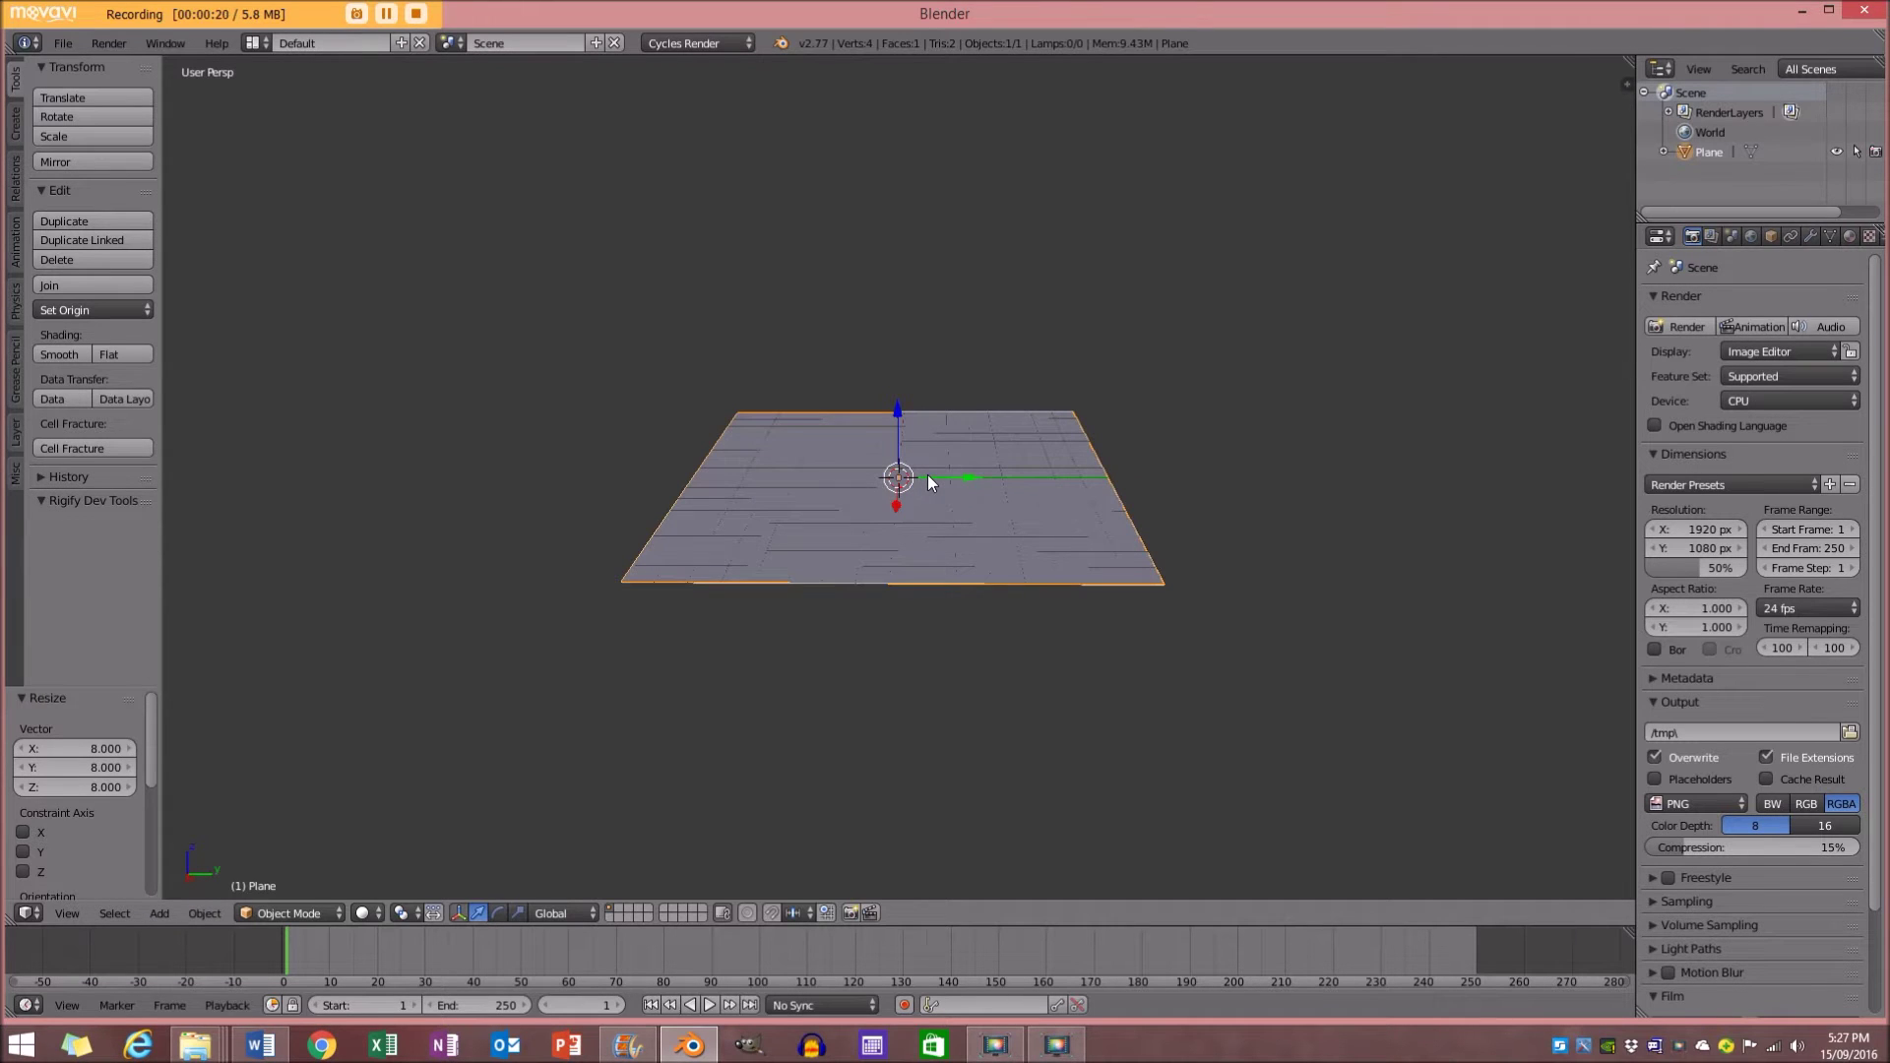
Edit the plane in the right orthographic wireframe view and select only its edge at the positive Y end
{"action": "middle_click_drag", "start_coordinate": [927, 474], "coordinate": [1092, 512]}
{"action": "key", "text": "KP_3"}
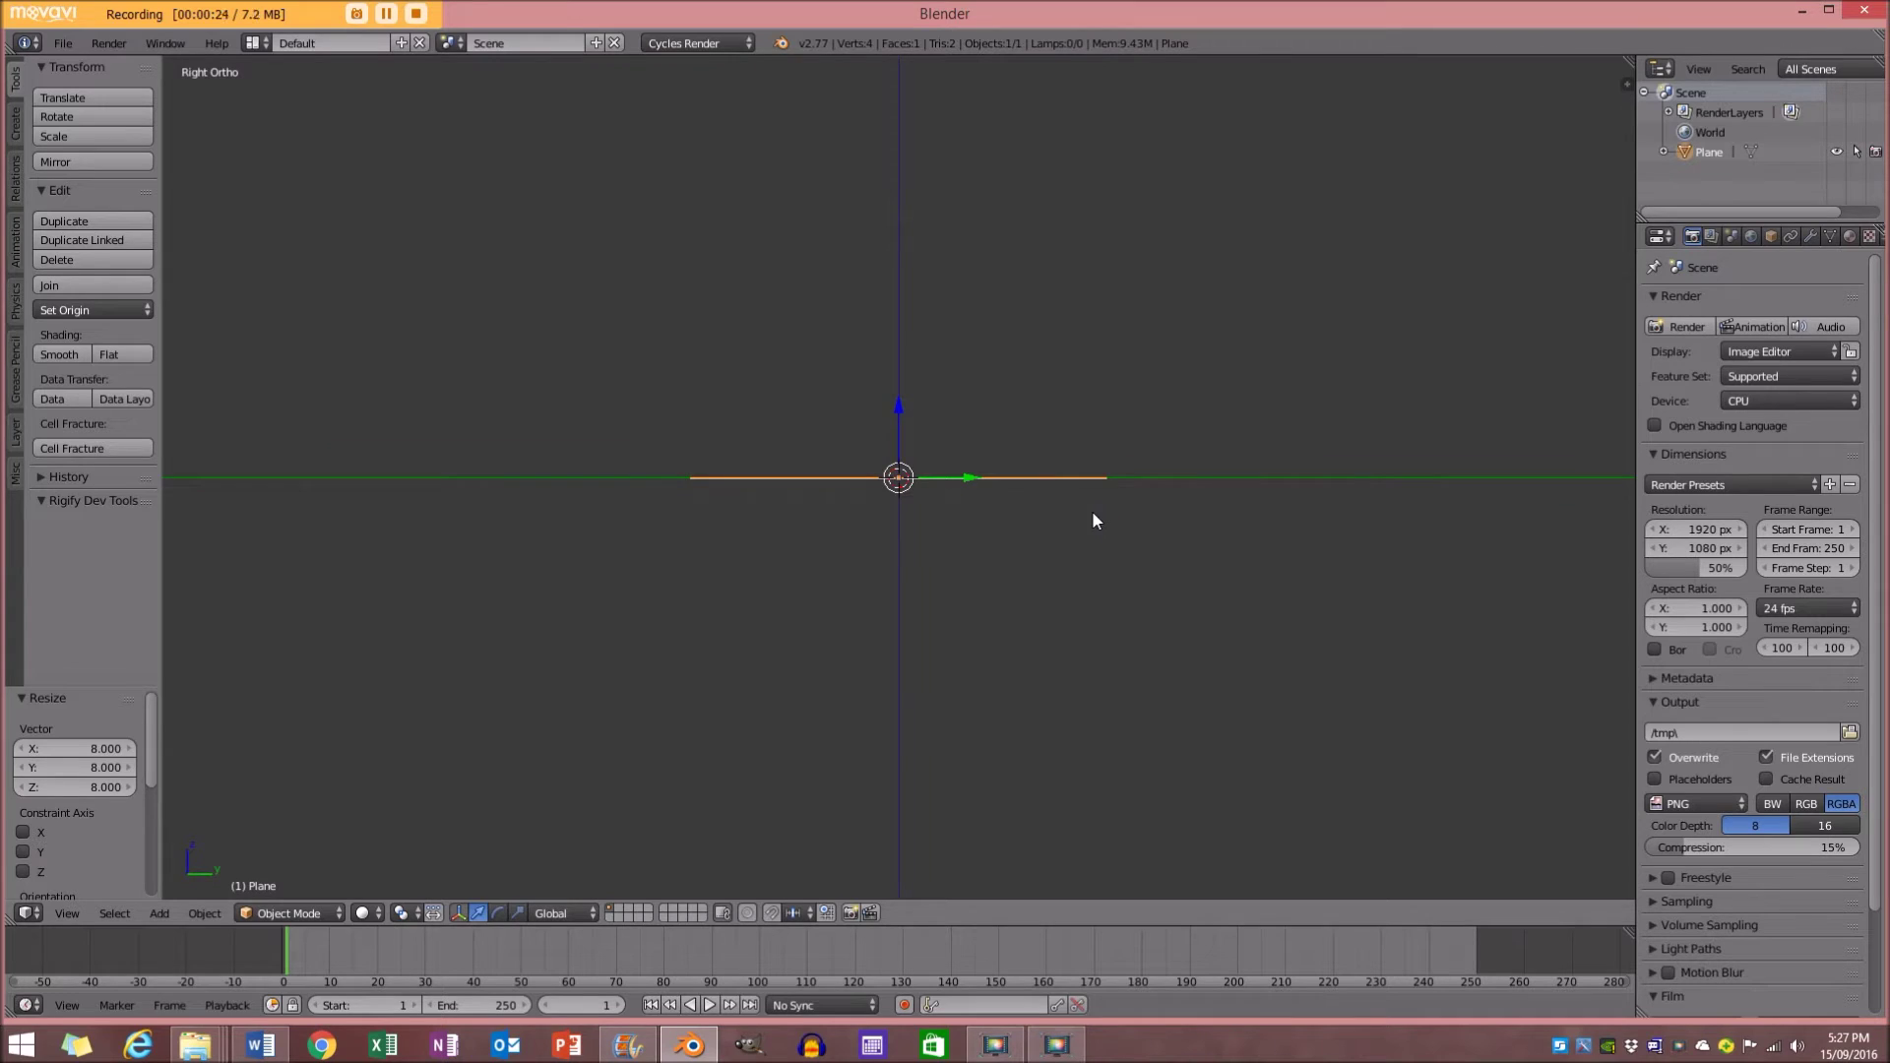
{"action": "scroll", "coordinate": [1080, 498], "scroll_direction": "up", "scroll_amount": 2}
{"action": "key", "text": "Tab"}
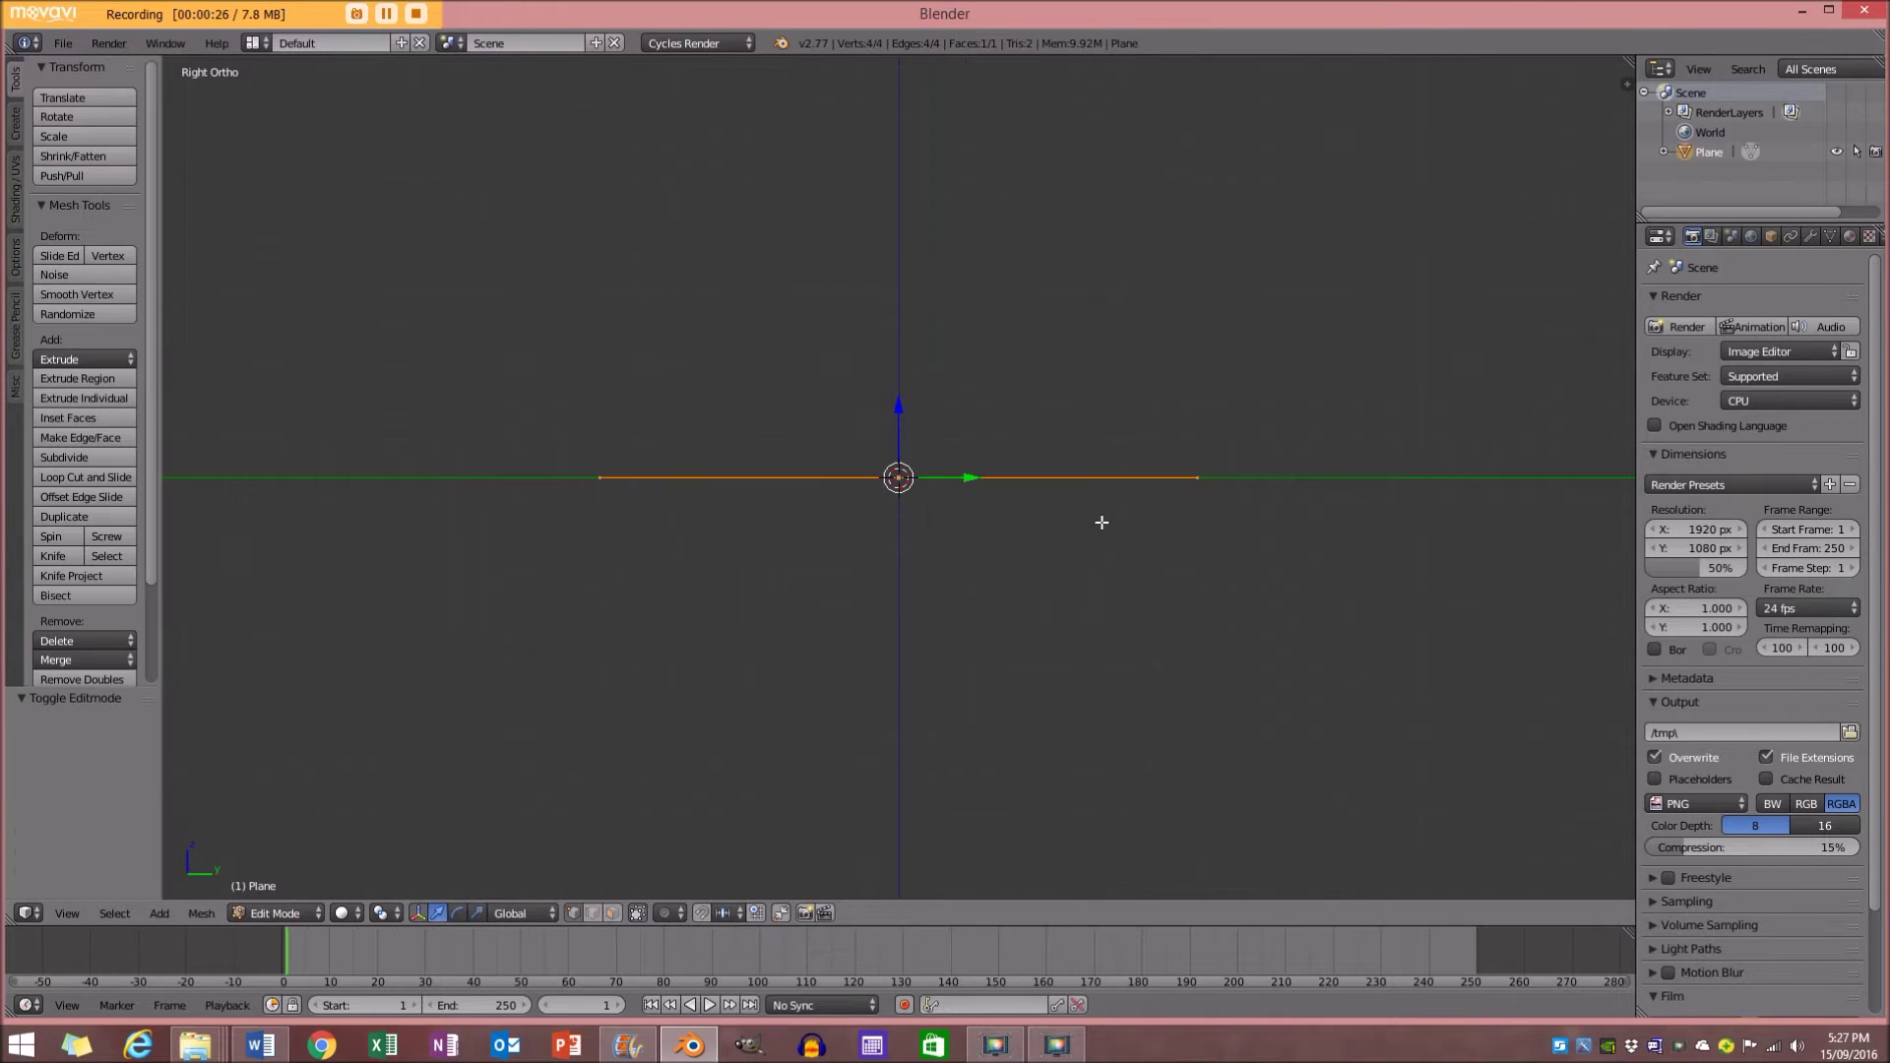
{"action": "key", "text": "z"}
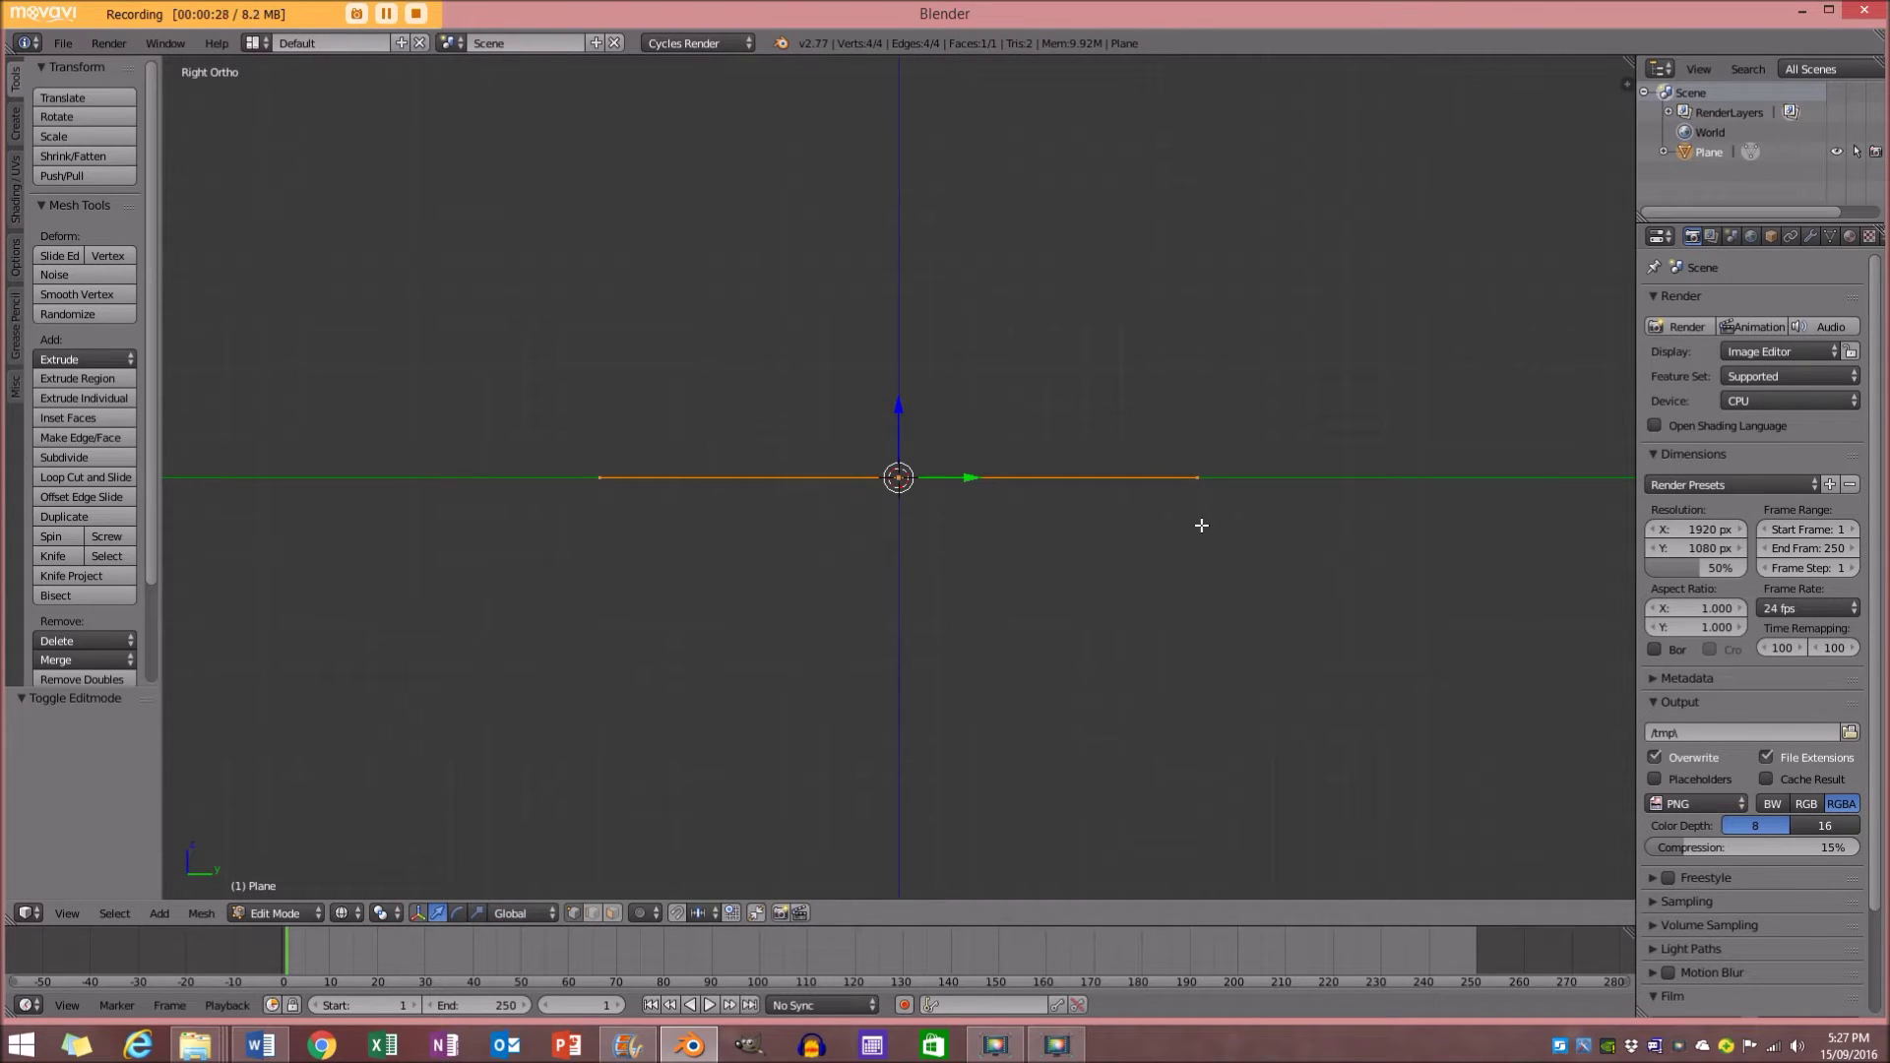
{"action": "key", "text": "a"}
{"action": "key", "text": "b"}
{"action": "left_click_drag", "start_coordinate": [1300, 624], "coordinate": [1084, 299]}
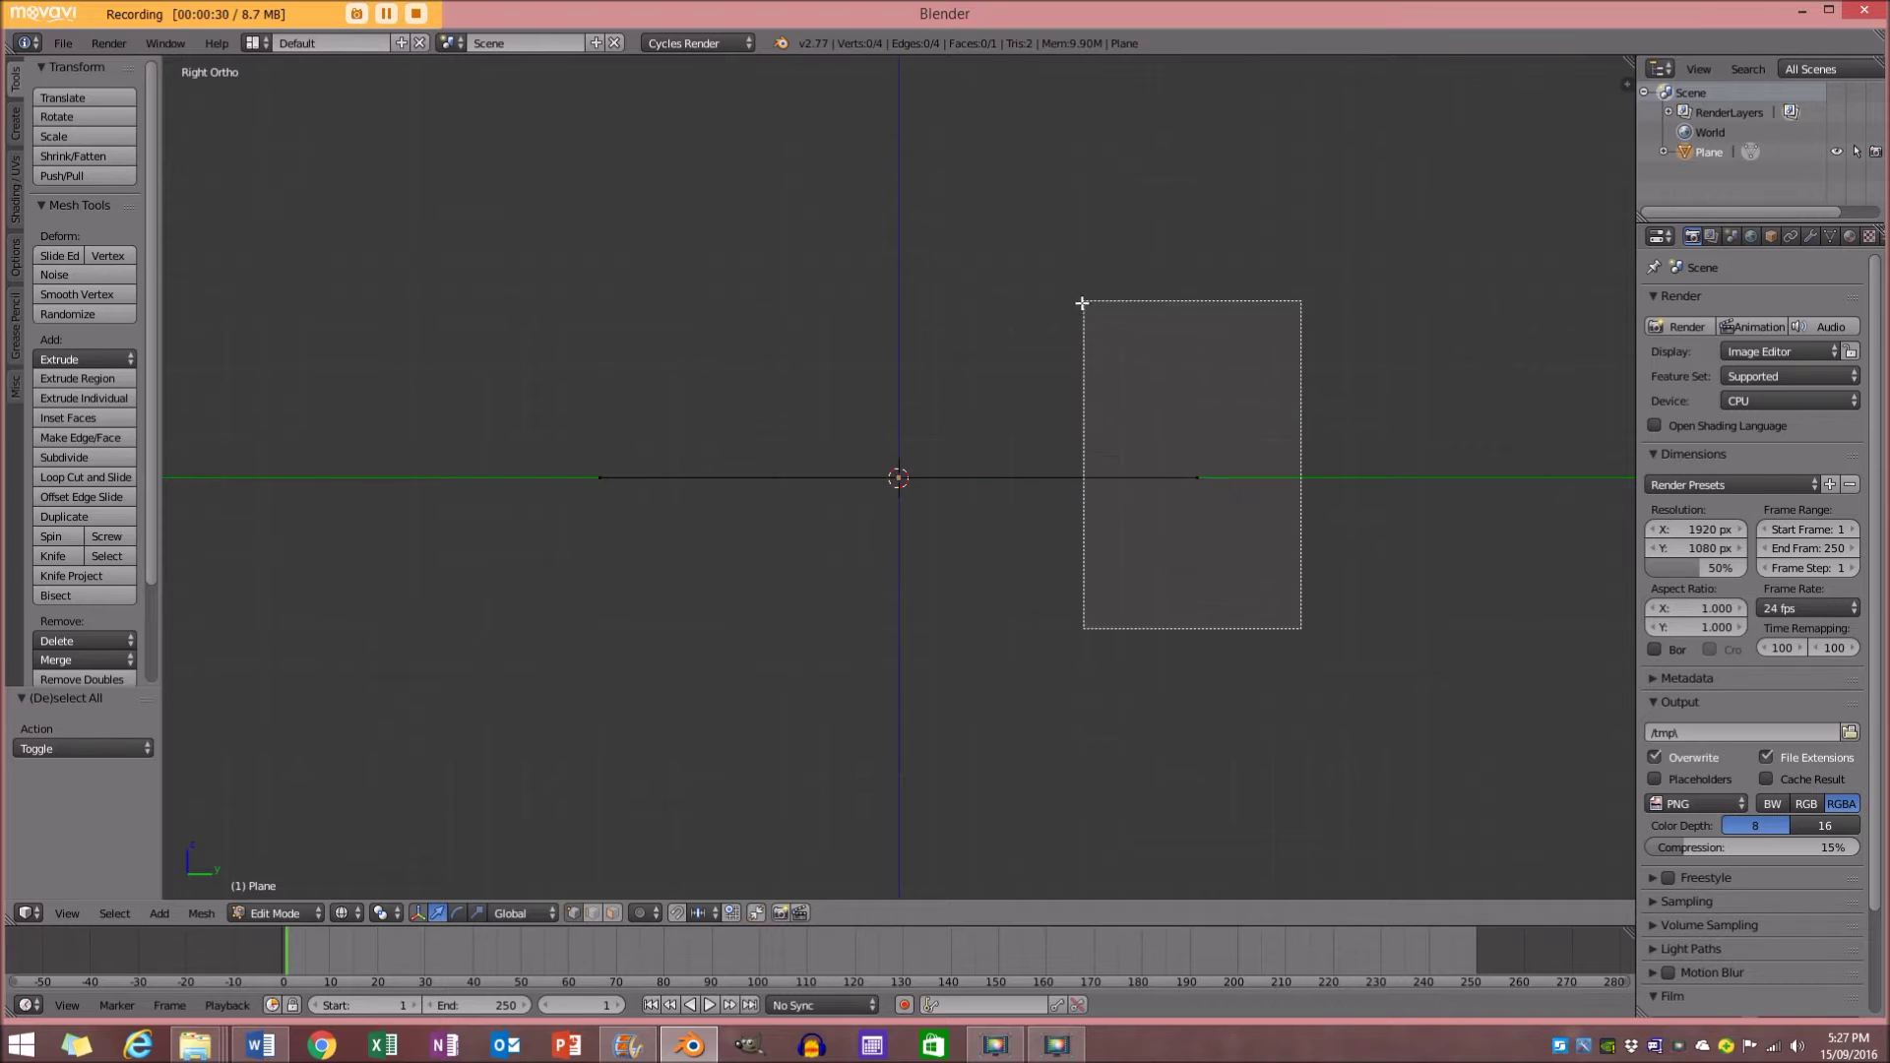
{"action": "middle_click_drag", "start_coordinate": [1083, 299], "coordinate": [1143, 426]}
{"action": "key", "text": "KP_3"}
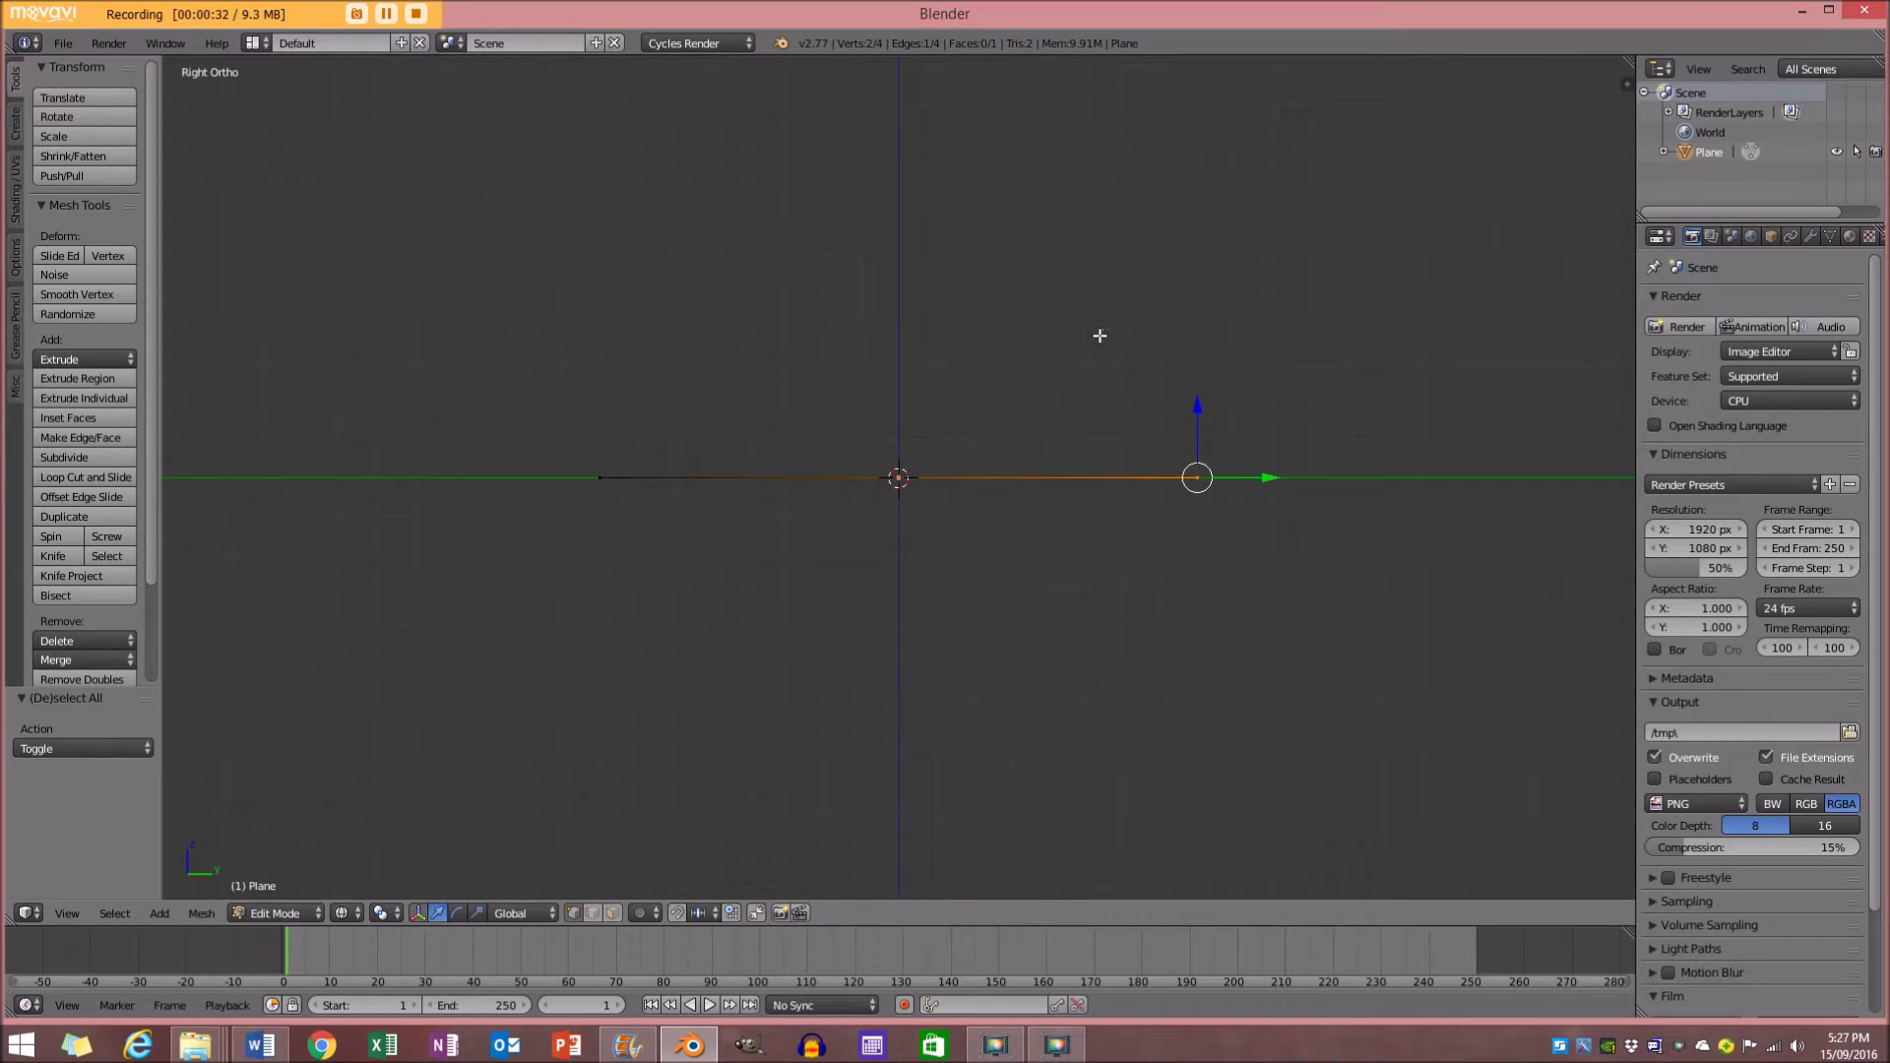
Extrude the selected edge in six successive segments that curve upward into a backdrop, and return to solid shading in Object Mode
{"action": "key", "text": "e"}
{"action": "left_click", "coordinate": [1245, 618]}
{"action": "scroll", "coordinate": [1142, 587], "scroll_direction": "down", "scroll_amount": 4}
{"action": "key", "text": "e"}
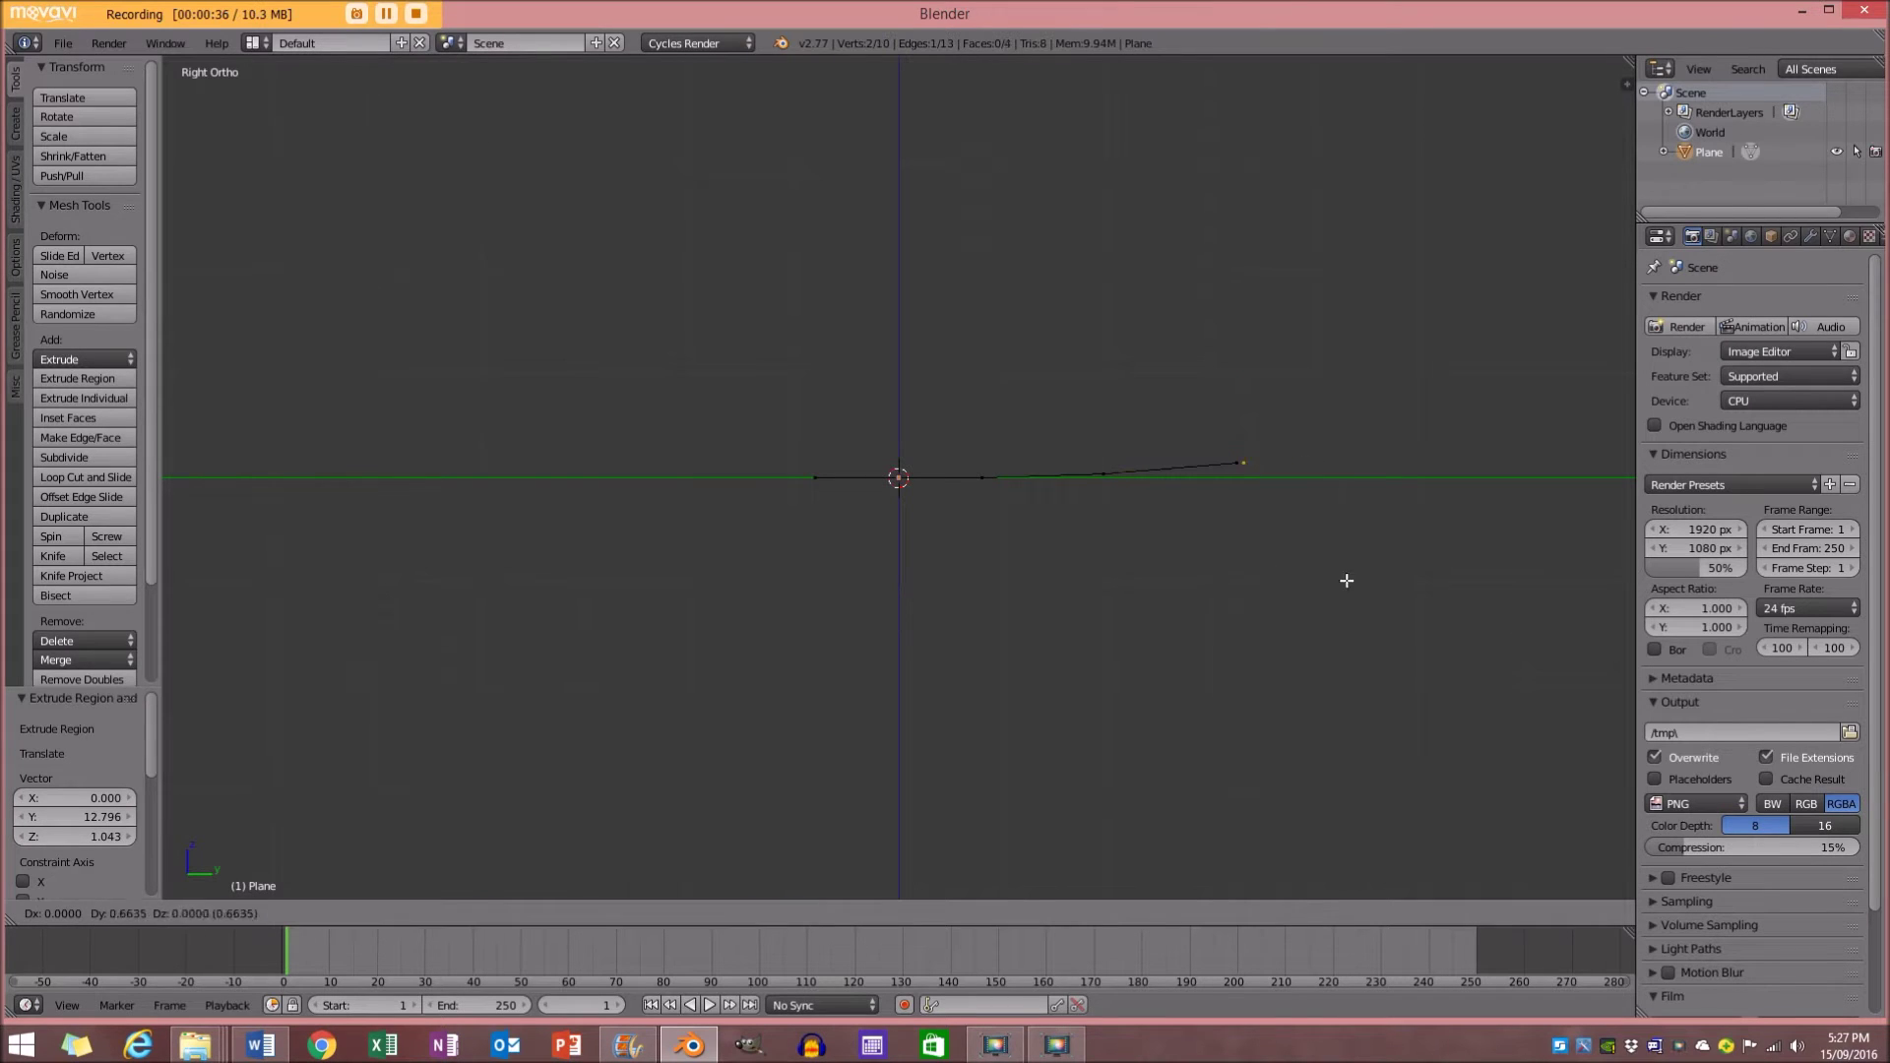
{"action": "left_click", "coordinate": [1447, 561]}
{"action": "key", "text": "e"}
{"action": "left_click", "coordinate": [1614, 505]}
{"action": "scroll", "coordinate": [1562, 493], "scroll_direction": "down", "scroll_amount": 3}
{"action": "key", "text": "e"}
{"action": "left_click", "coordinate": [1430, 475]}
{"action": "key", "text": "e"}
{"action": "left_click", "coordinate": [1491, 391]}
{"action": "key", "text": "Tab"}
{"action": "key", "text": "Tab"}
{"action": "middle_click_drag", "start_coordinate": [1004, 418], "coordinate": [1187, 494]}
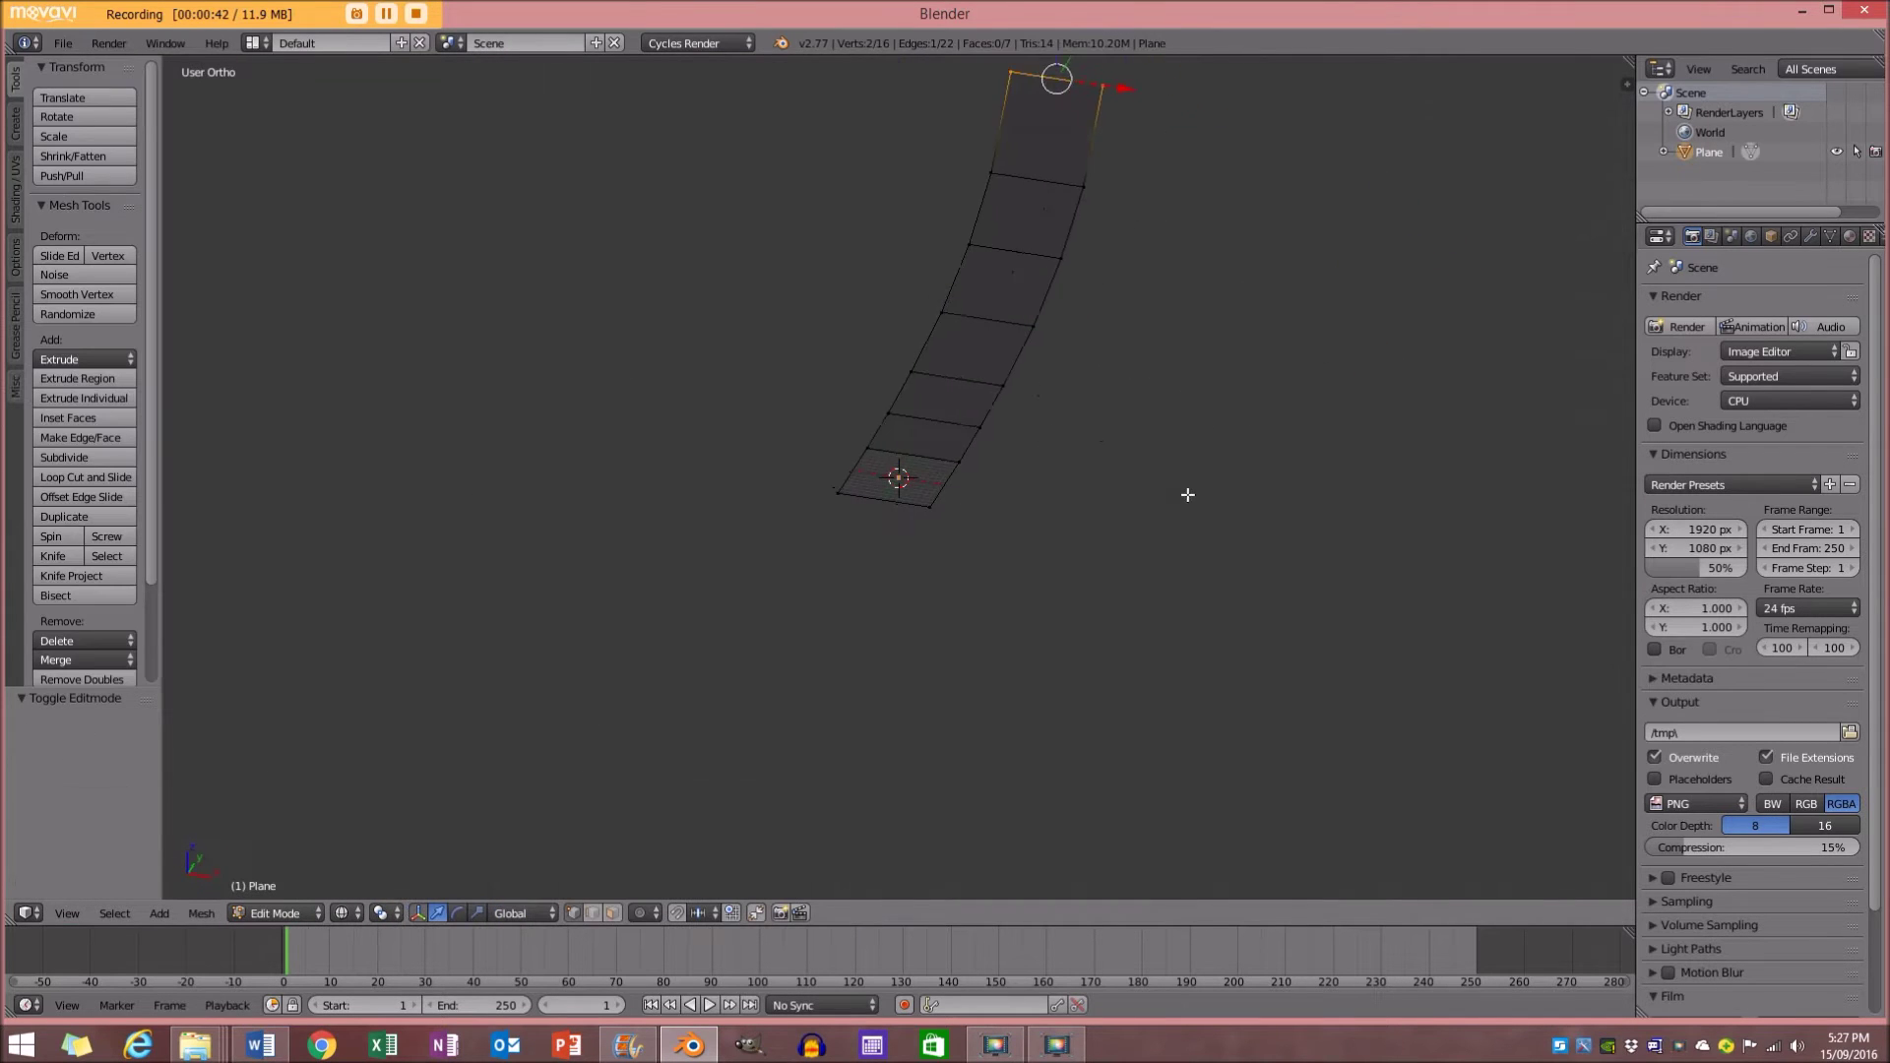
{"action": "key", "text": "z"}
{"action": "key", "text": "Tab"}
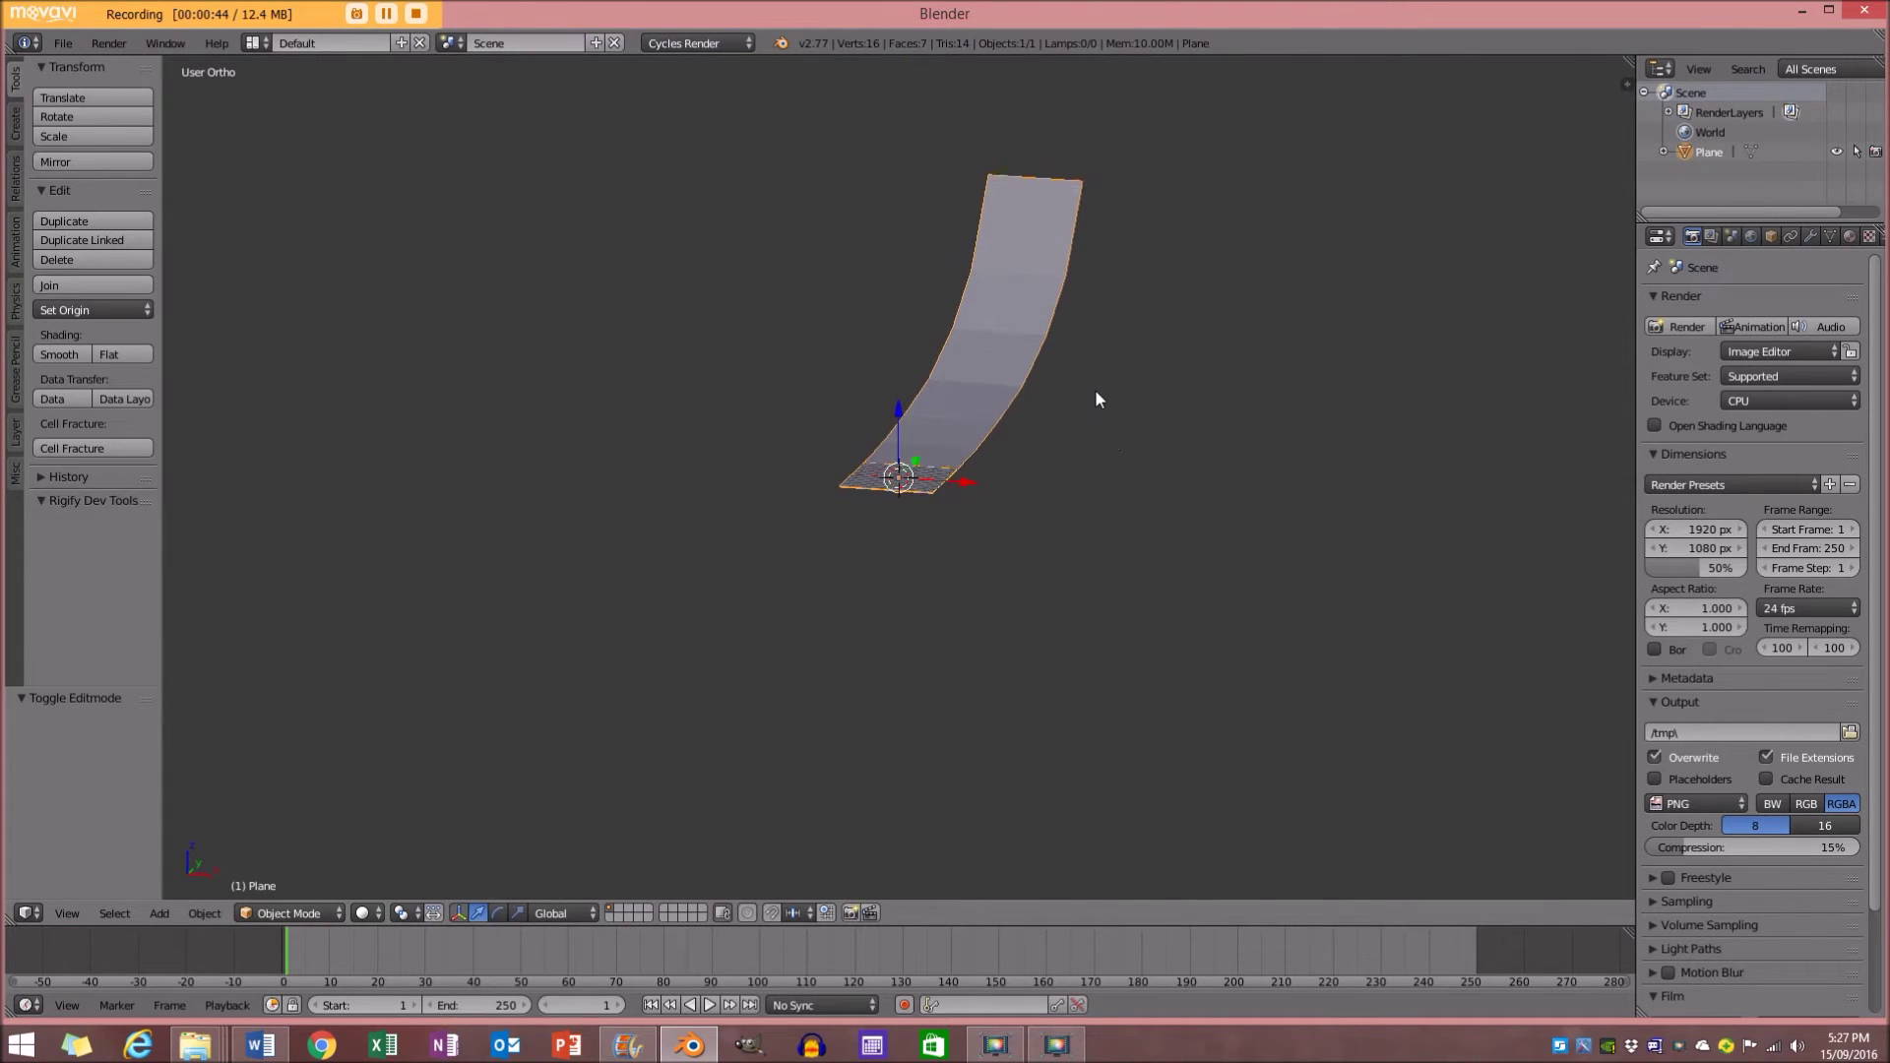
Widen the backdrop along X by a factor of about 2.63 and apply smooth shading to it
{"action": "key", "text": "s"}
{"action": "key", "text": "x"}
{"action": "left_click", "coordinate": [1461, 533]}
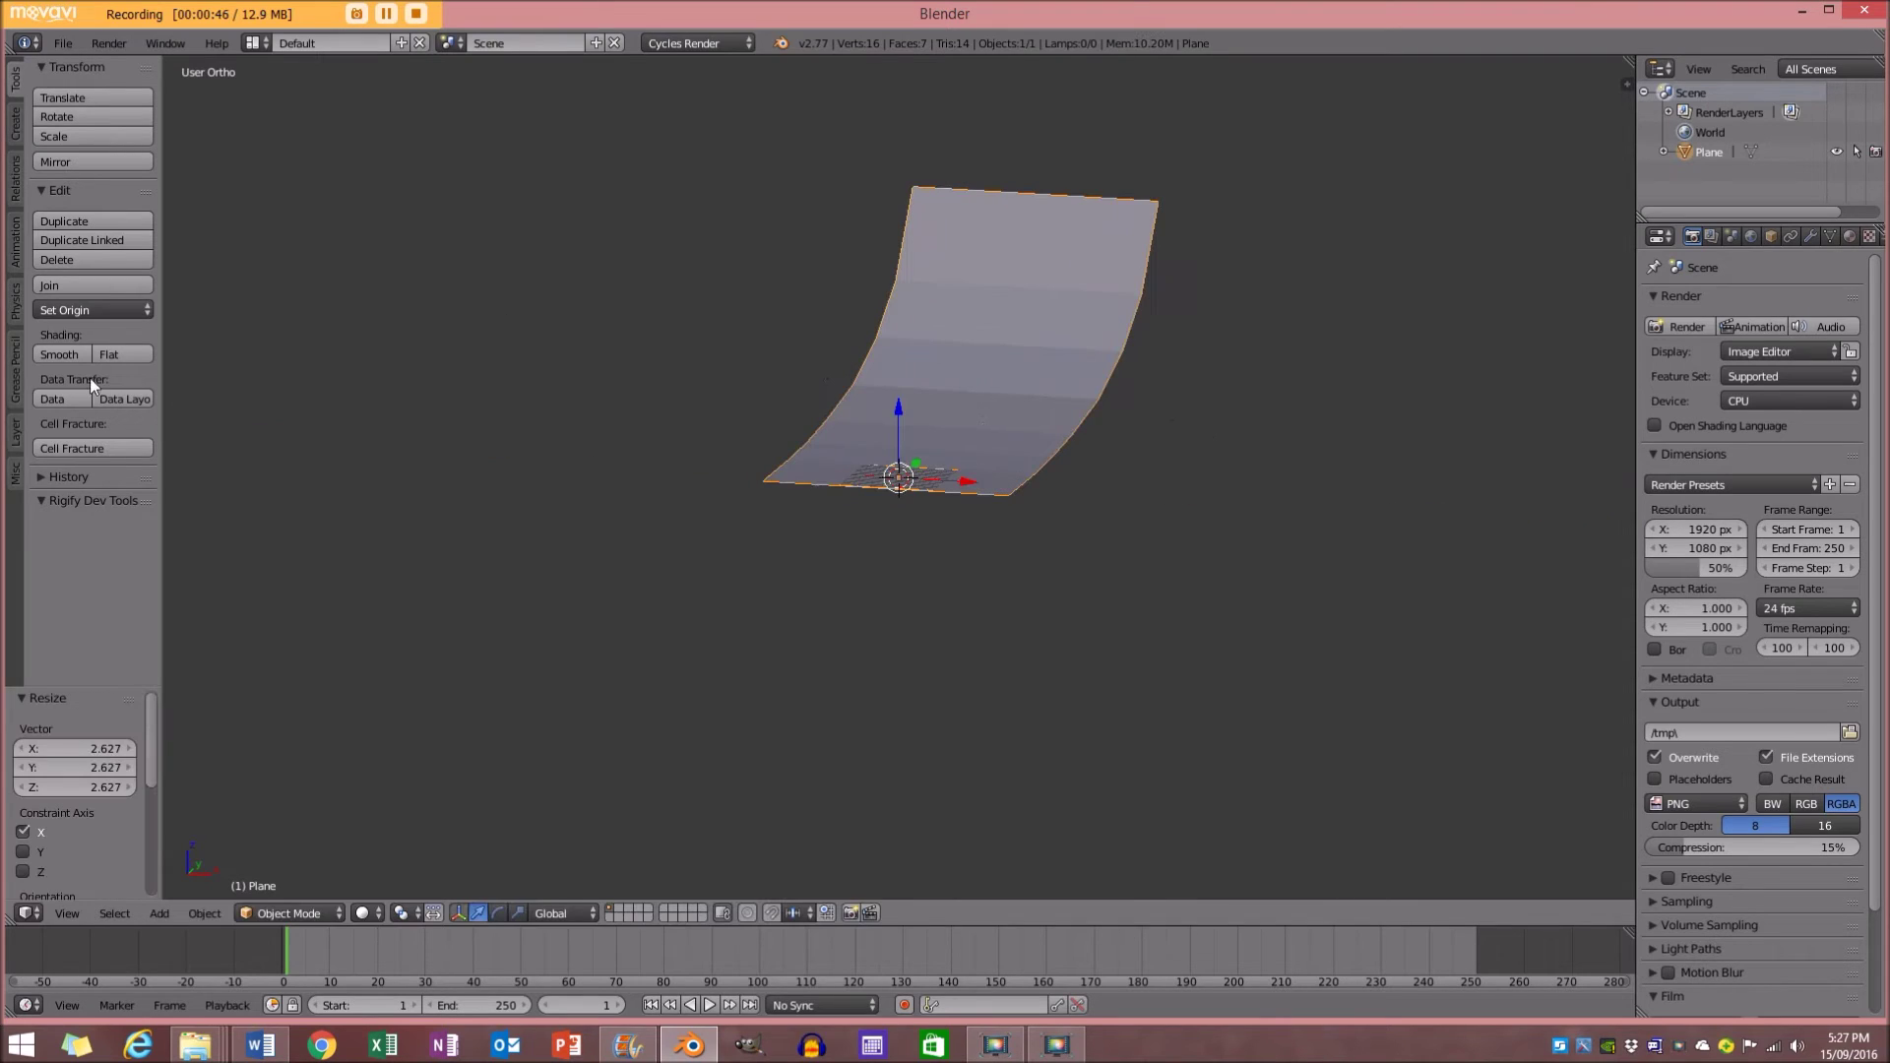
{"action": "left_click", "coordinate": [68, 354]}
{"action": "middle_click_drag", "start_coordinate": [984, 472], "coordinate": [941, 483]}
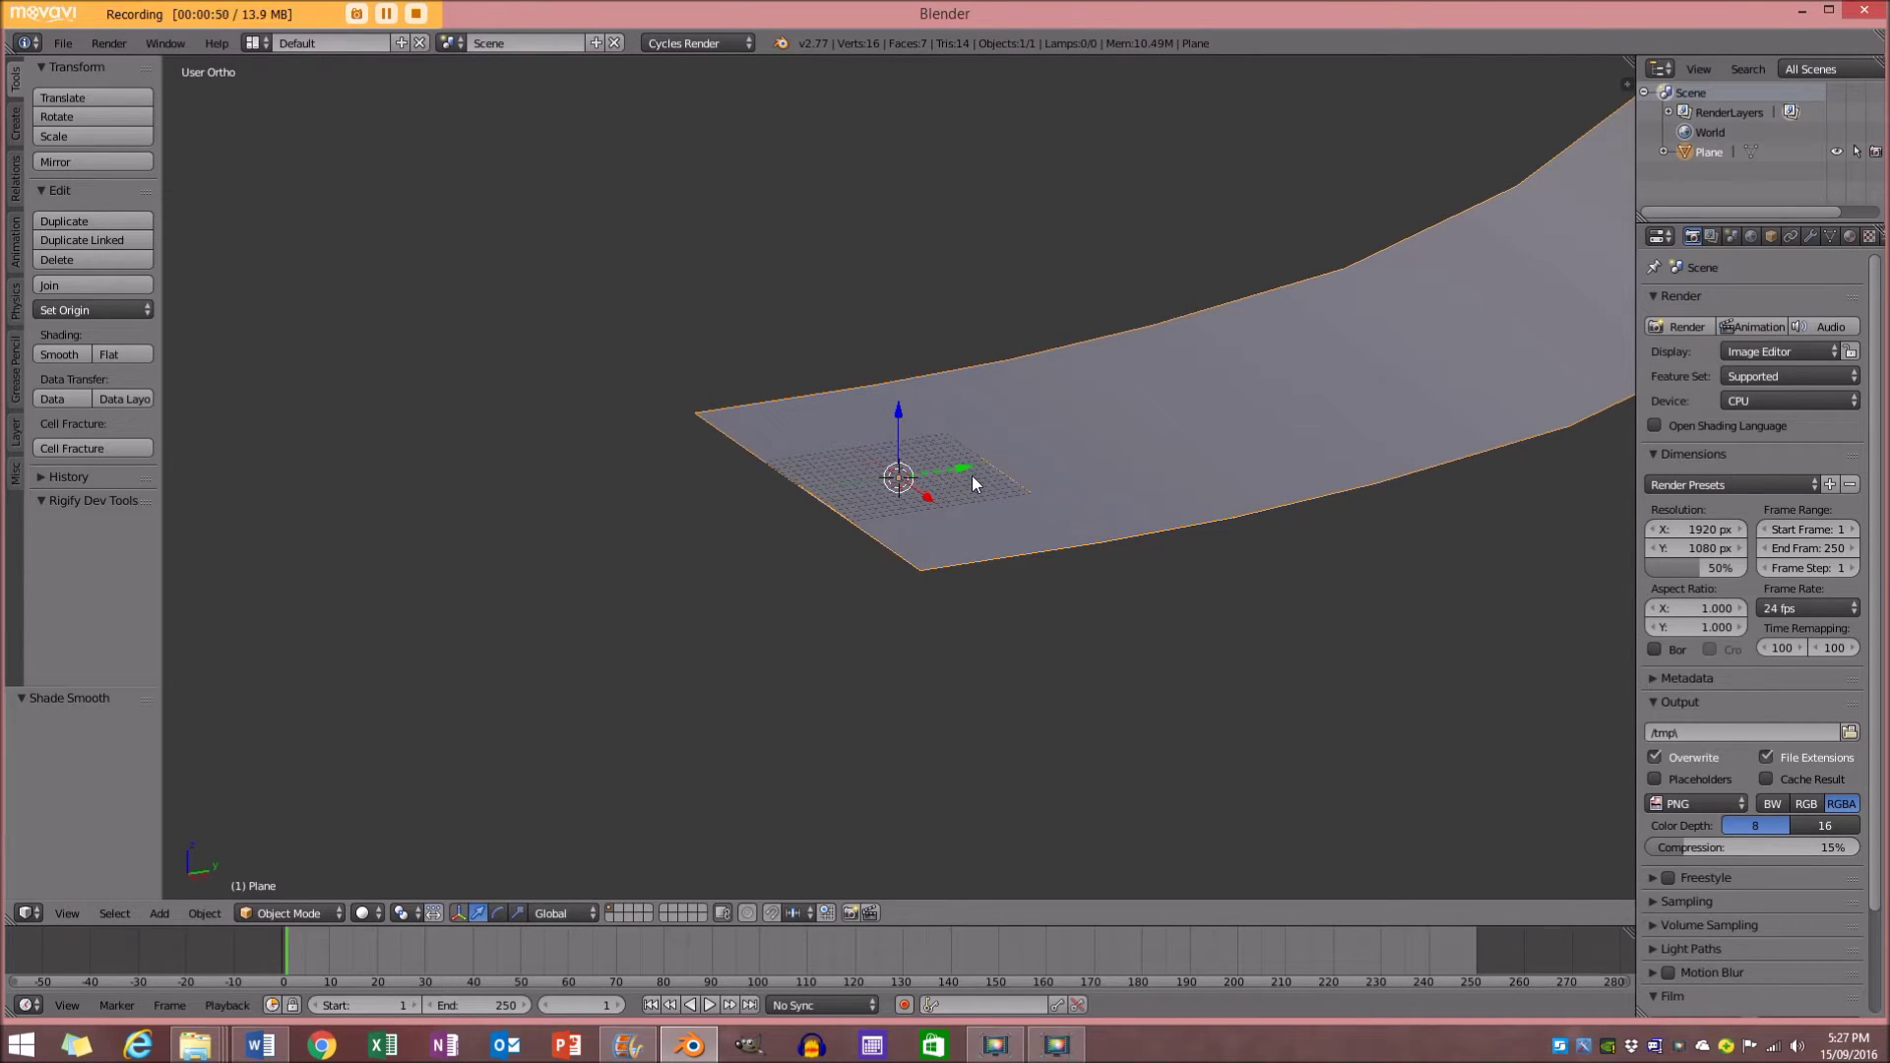
{"action": "mouse_move", "coordinate": [972, 475]}
{"action": "middle_mouse_down"}
{"action": "mouse_move", "coordinate": [854, 503]}
{"action": "mouse_move", "coordinate": [970, 490]}
{"action": "middle_mouse_up"}
Add a UV sphere at the origin in the front view and apply smooth shading to it
{"action": "key", "text": "KP_1"}
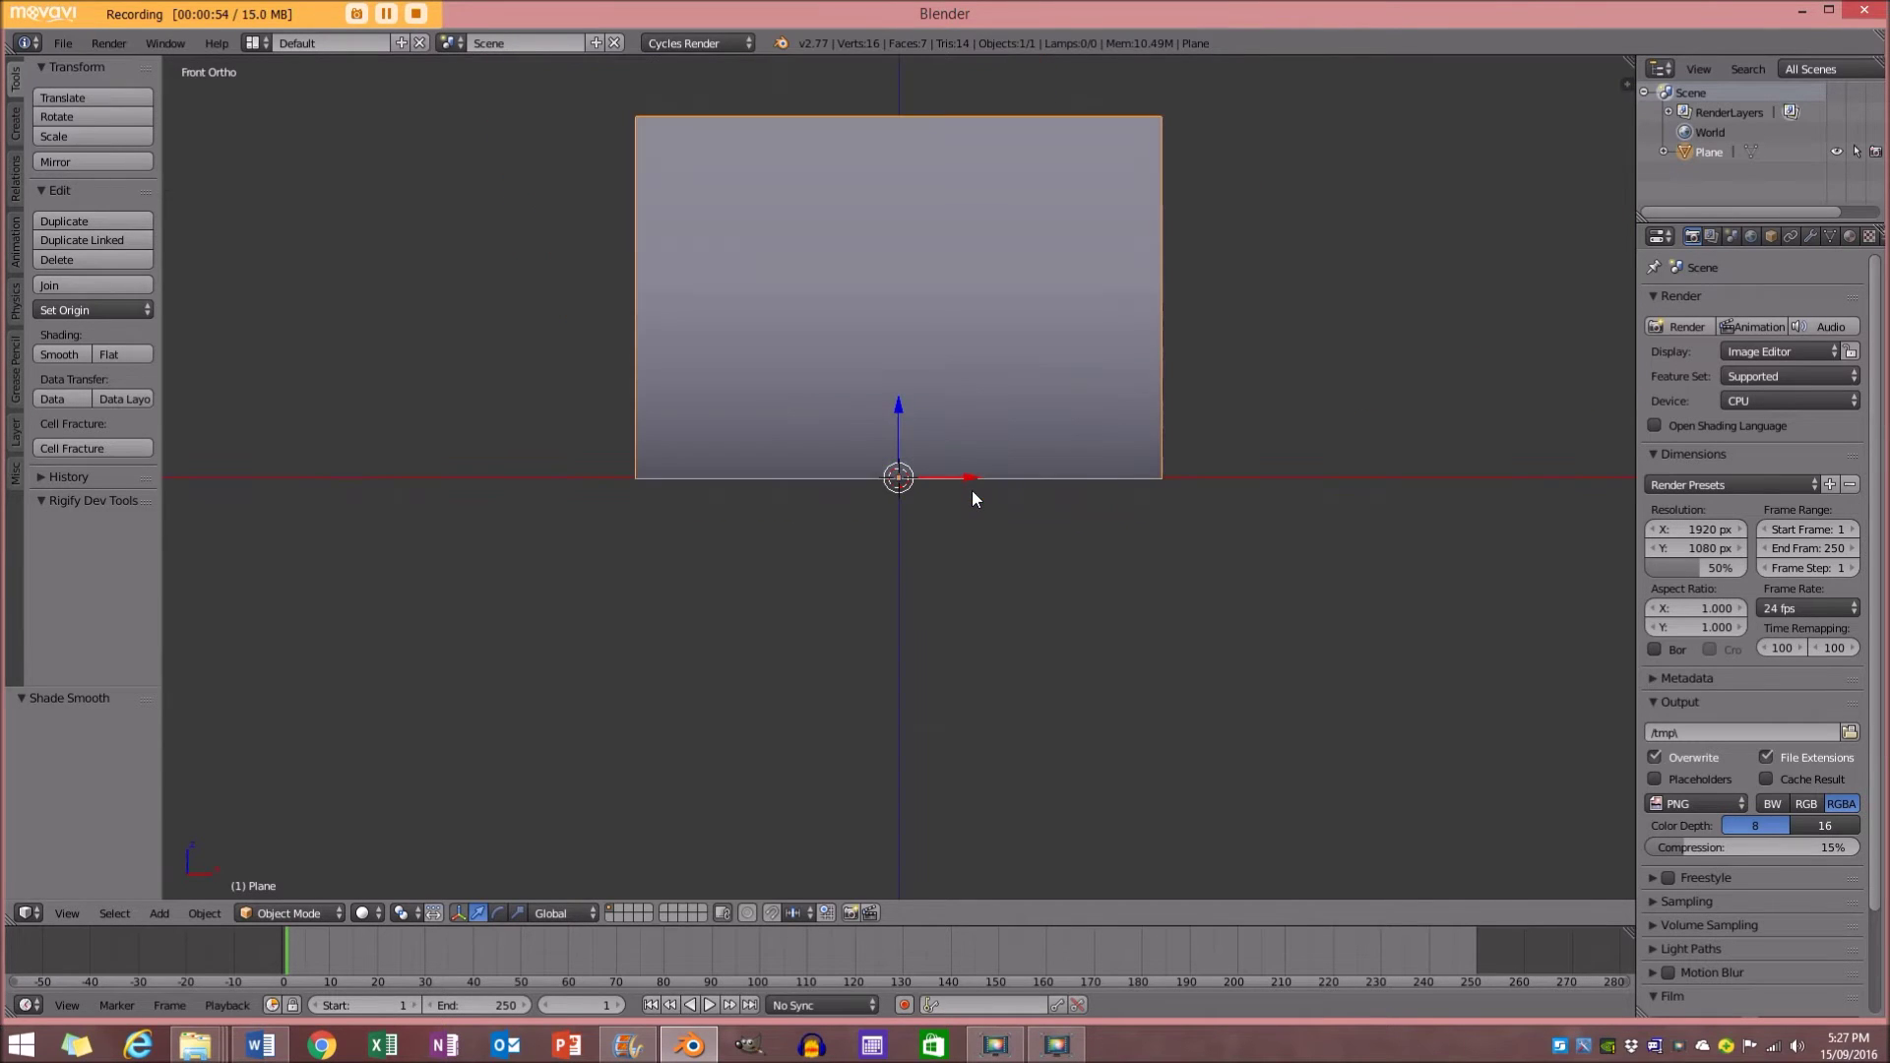
{"action": "left_click", "coordinate": [159, 913]}
{"action": "mouse_move", "coordinate": [186, 891]}
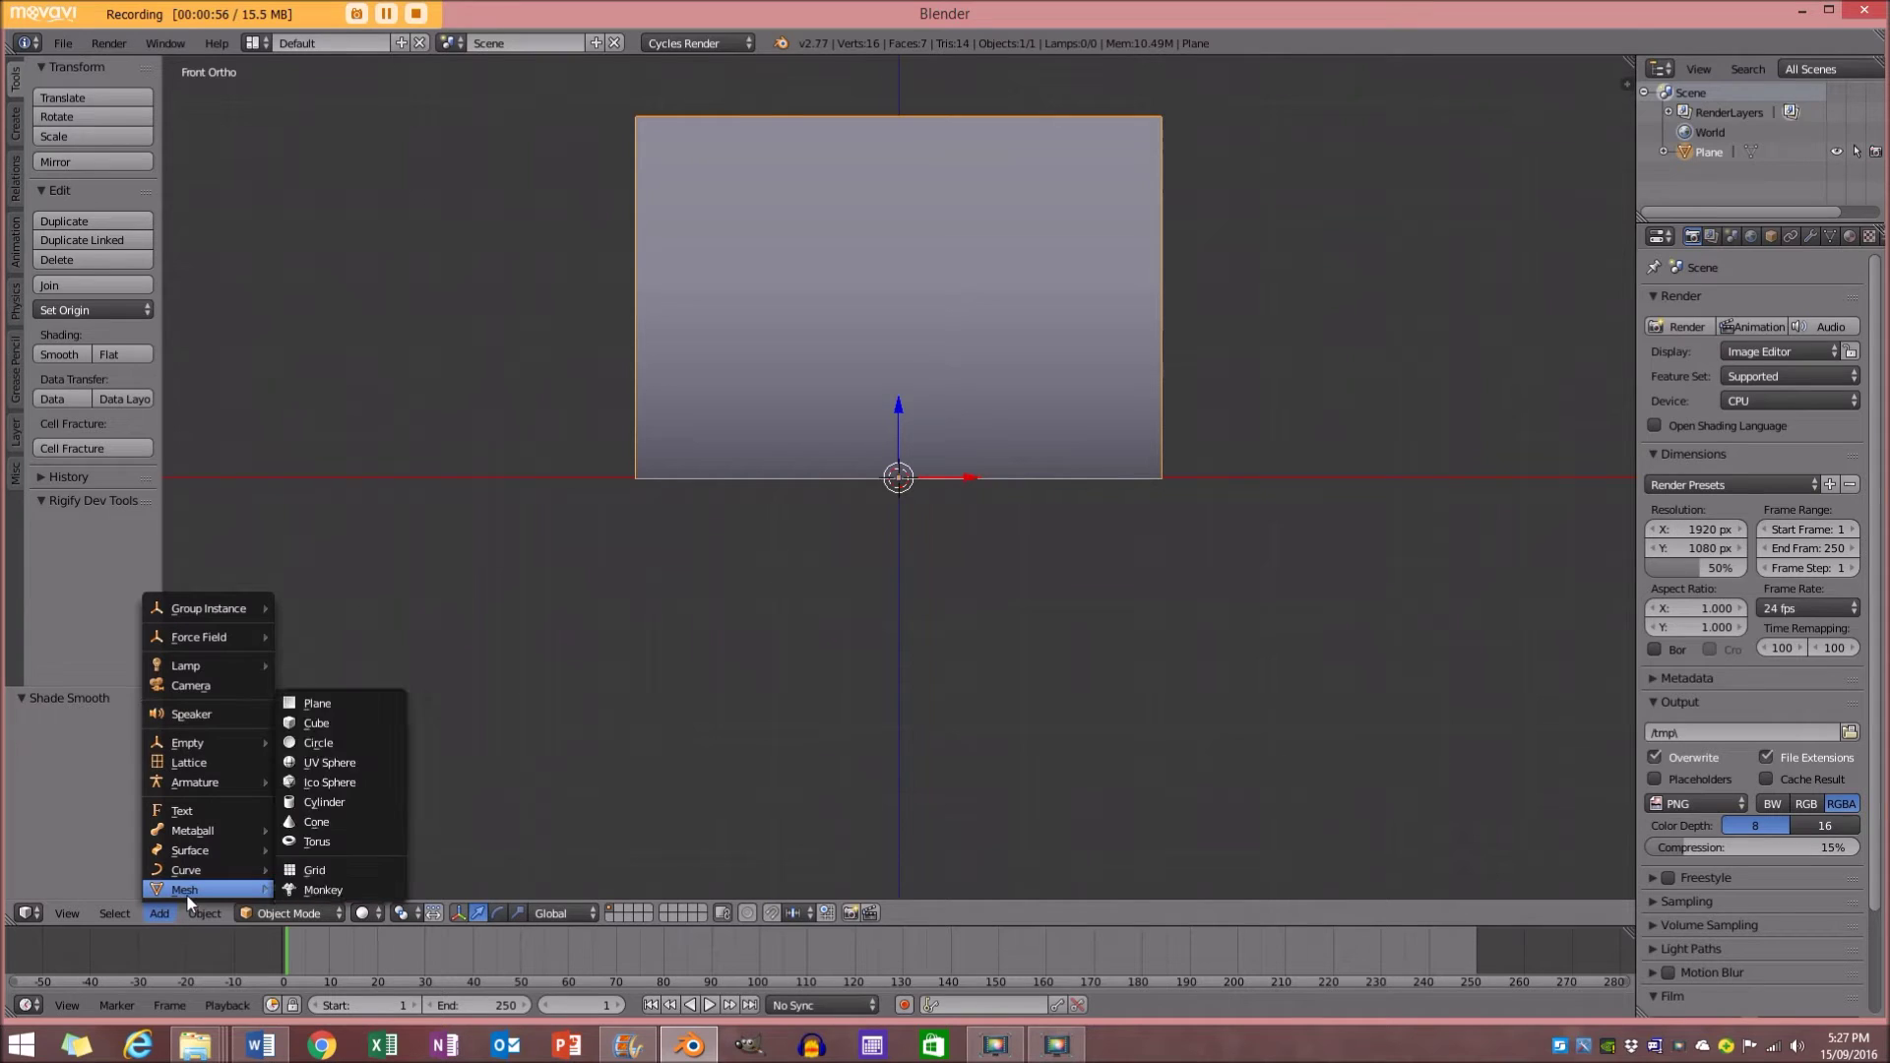
{"action": "left_click", "coordinate": [333, 763]}
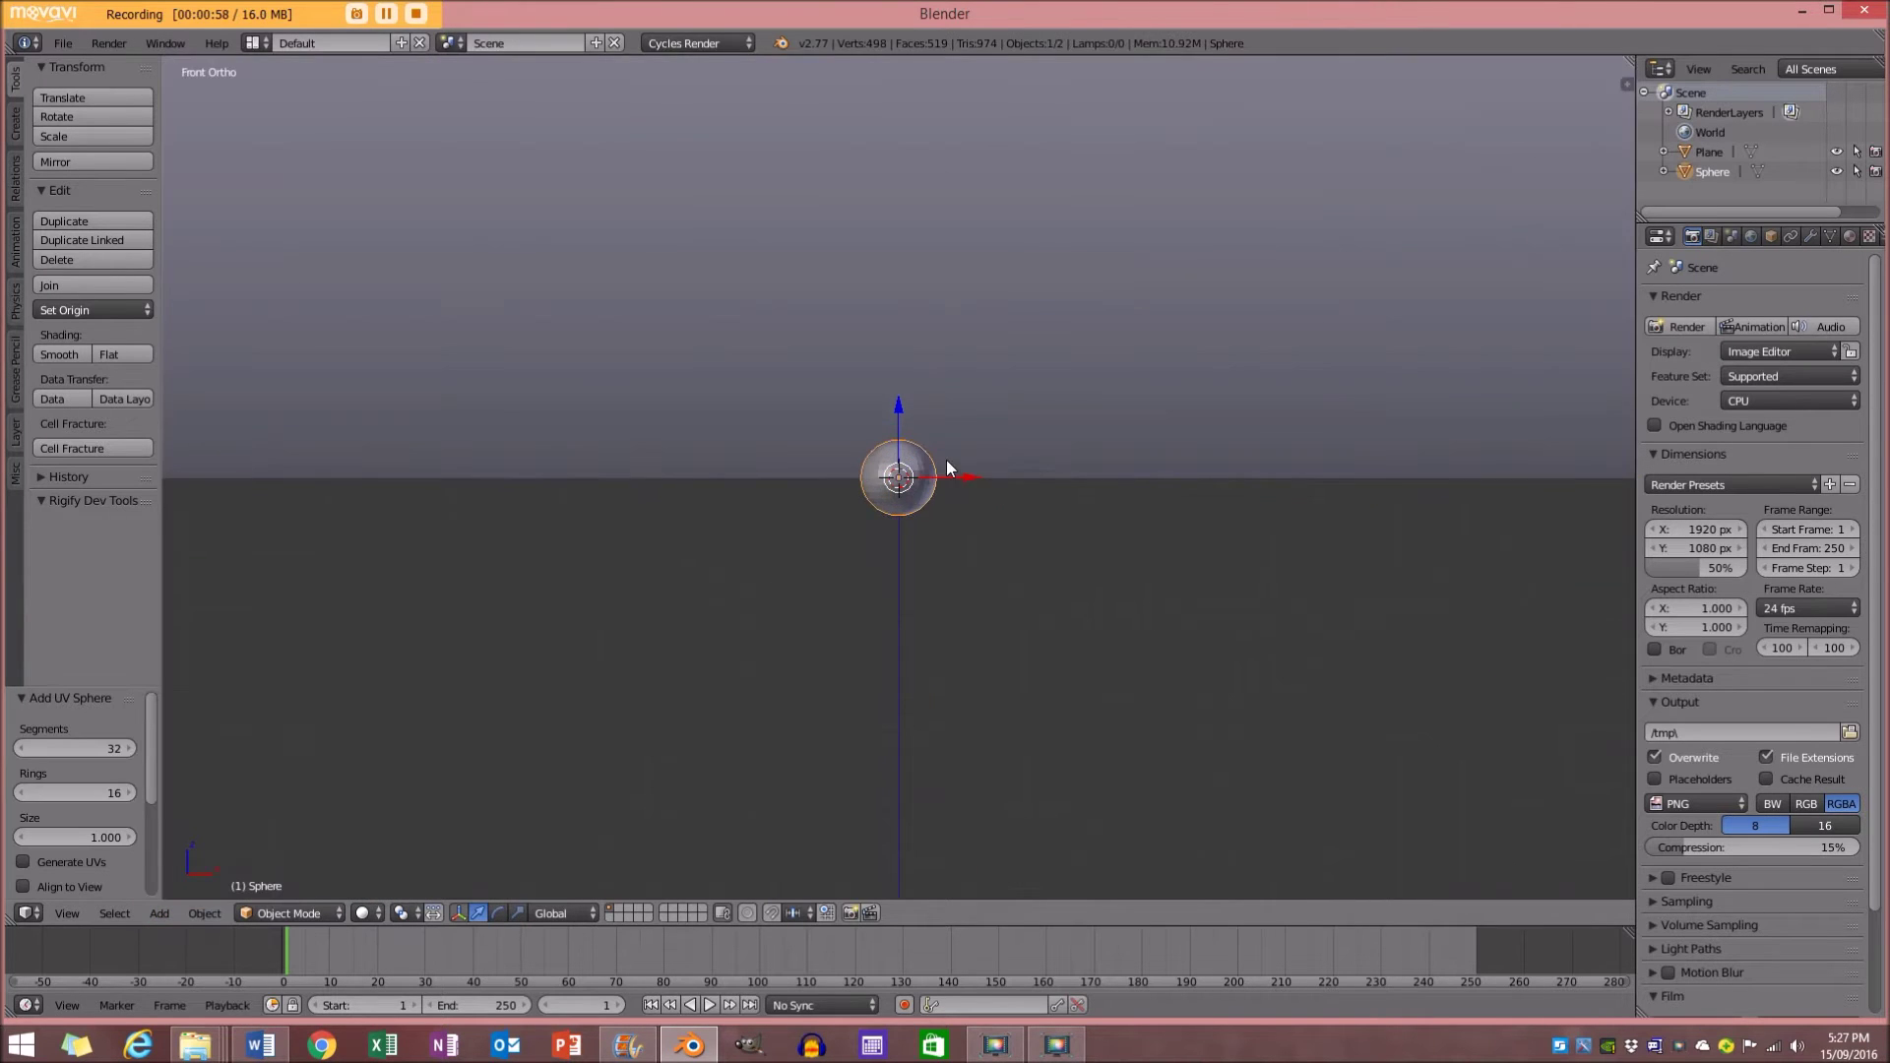
{"action": "left_click", "coordinate": [57, 398]}
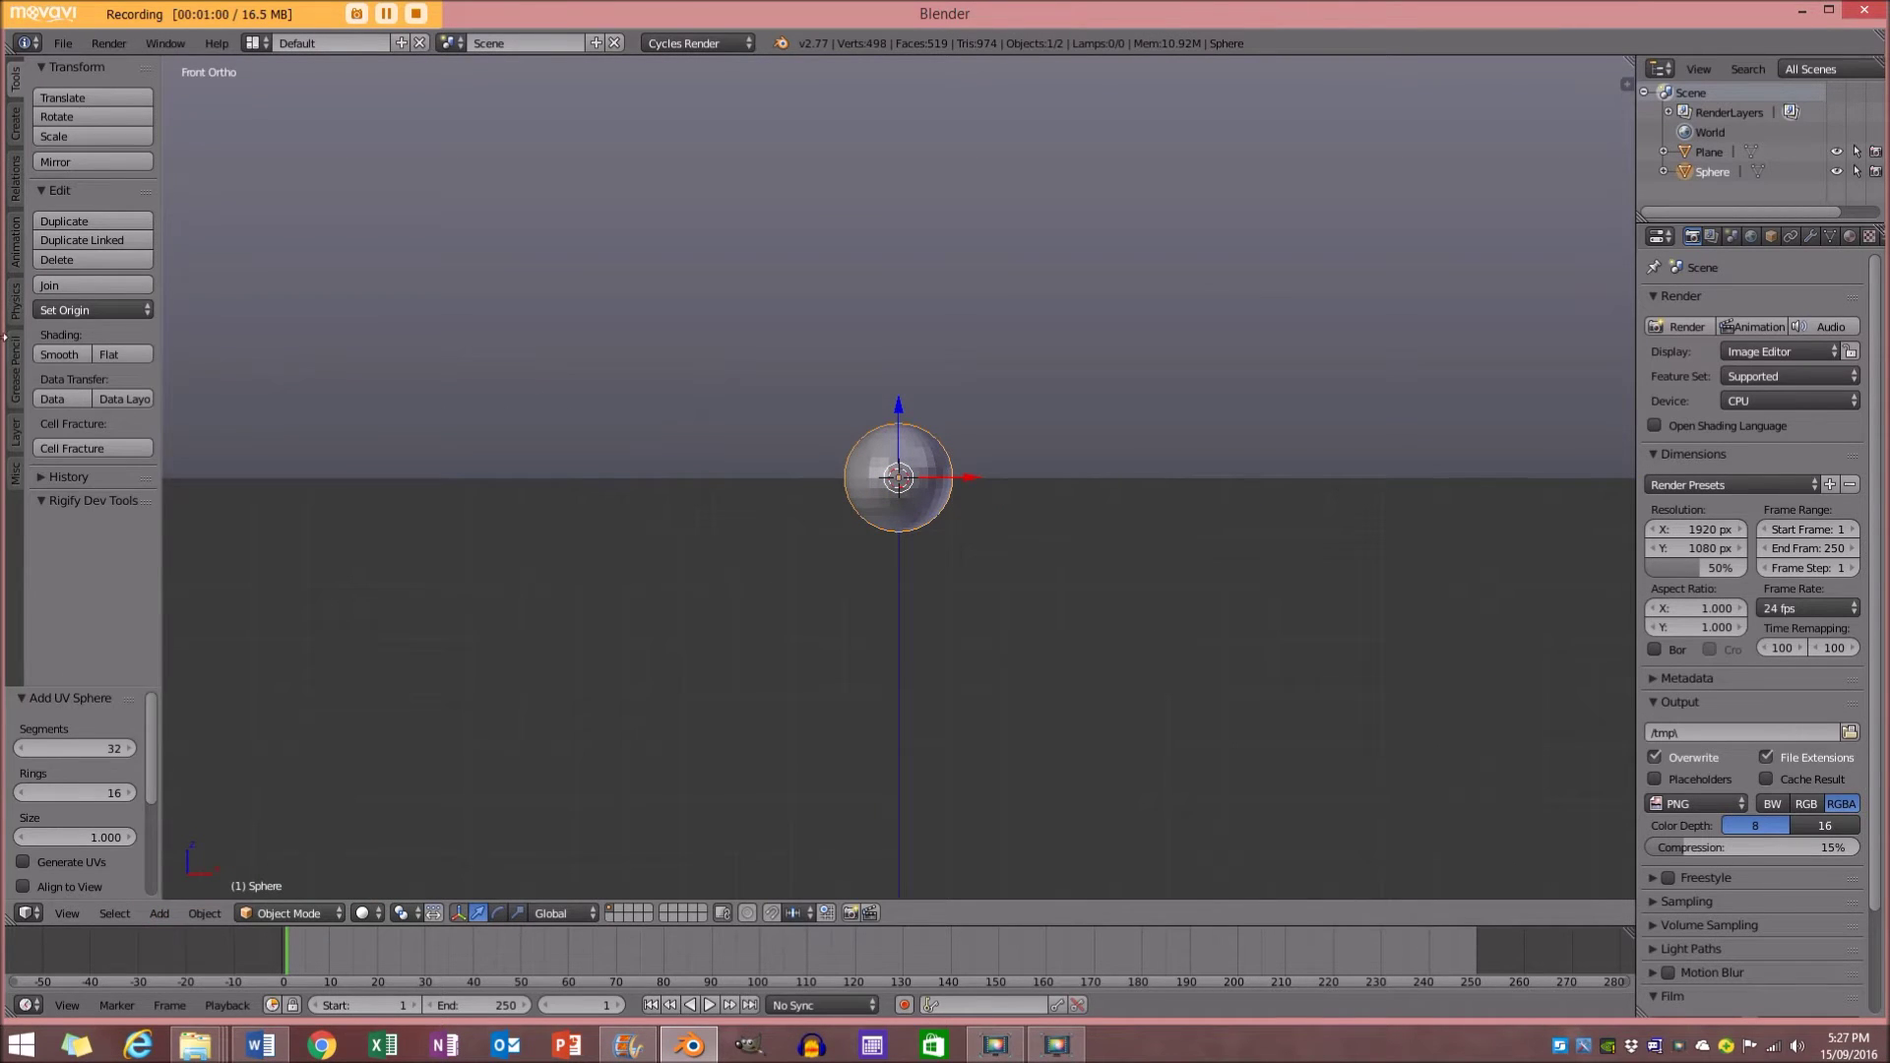
{"action": "left_click", "coordinate": [74, 356]}
Raise the sphere about 1 unit along Z so it rests on the backdrop floor
{"action": "key", "text": "s"}
{"action": "left_click", "coordinate": [912, 416]}
{"action": "key", "text": "g"}
{"action": "key", "text": "z"}
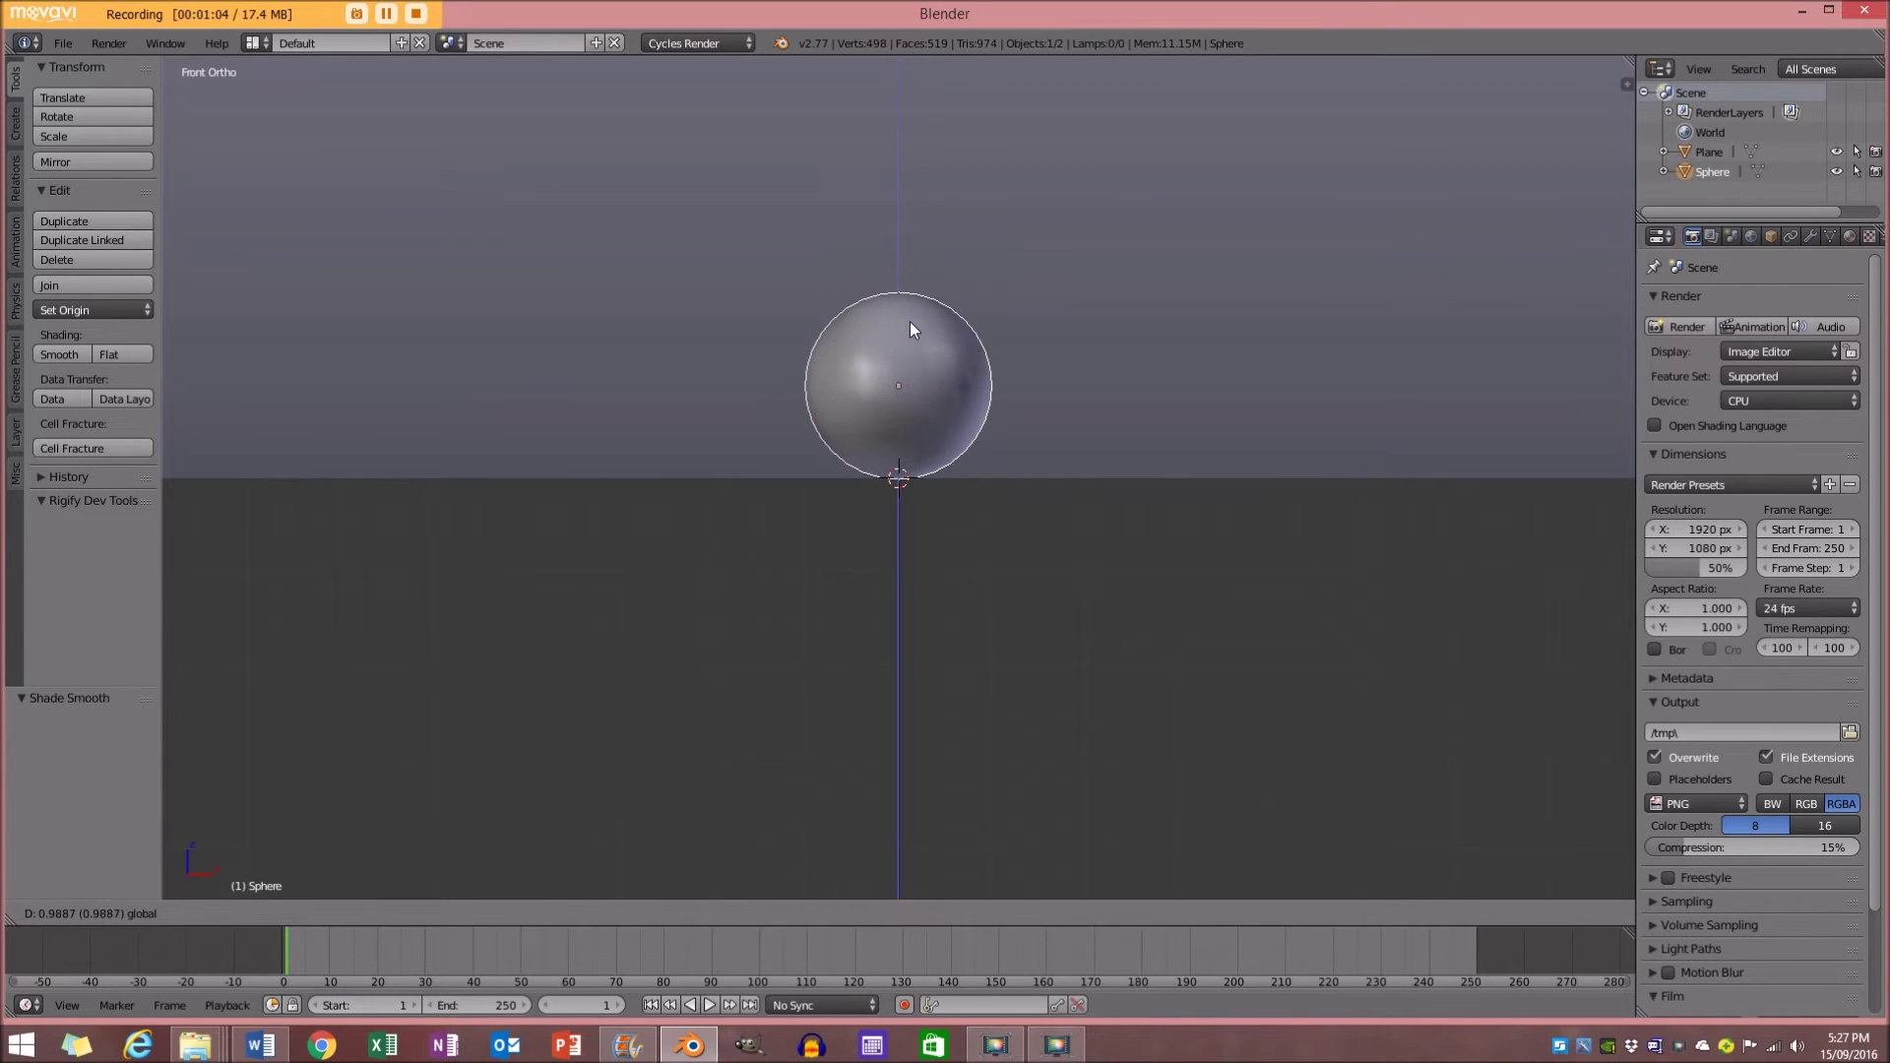
{"action": "left_click", "coordinate": [909, 321]}
Add a camera at the origin, facing the backdrop, and raise it about 1.45 units along Z
{"action": "left_click", "coordinate": [159, 912]}
{"action": "mouse_move", "coordinate": [198, 890]}
{"action": "left_click", "coordinate": [221, 686]}
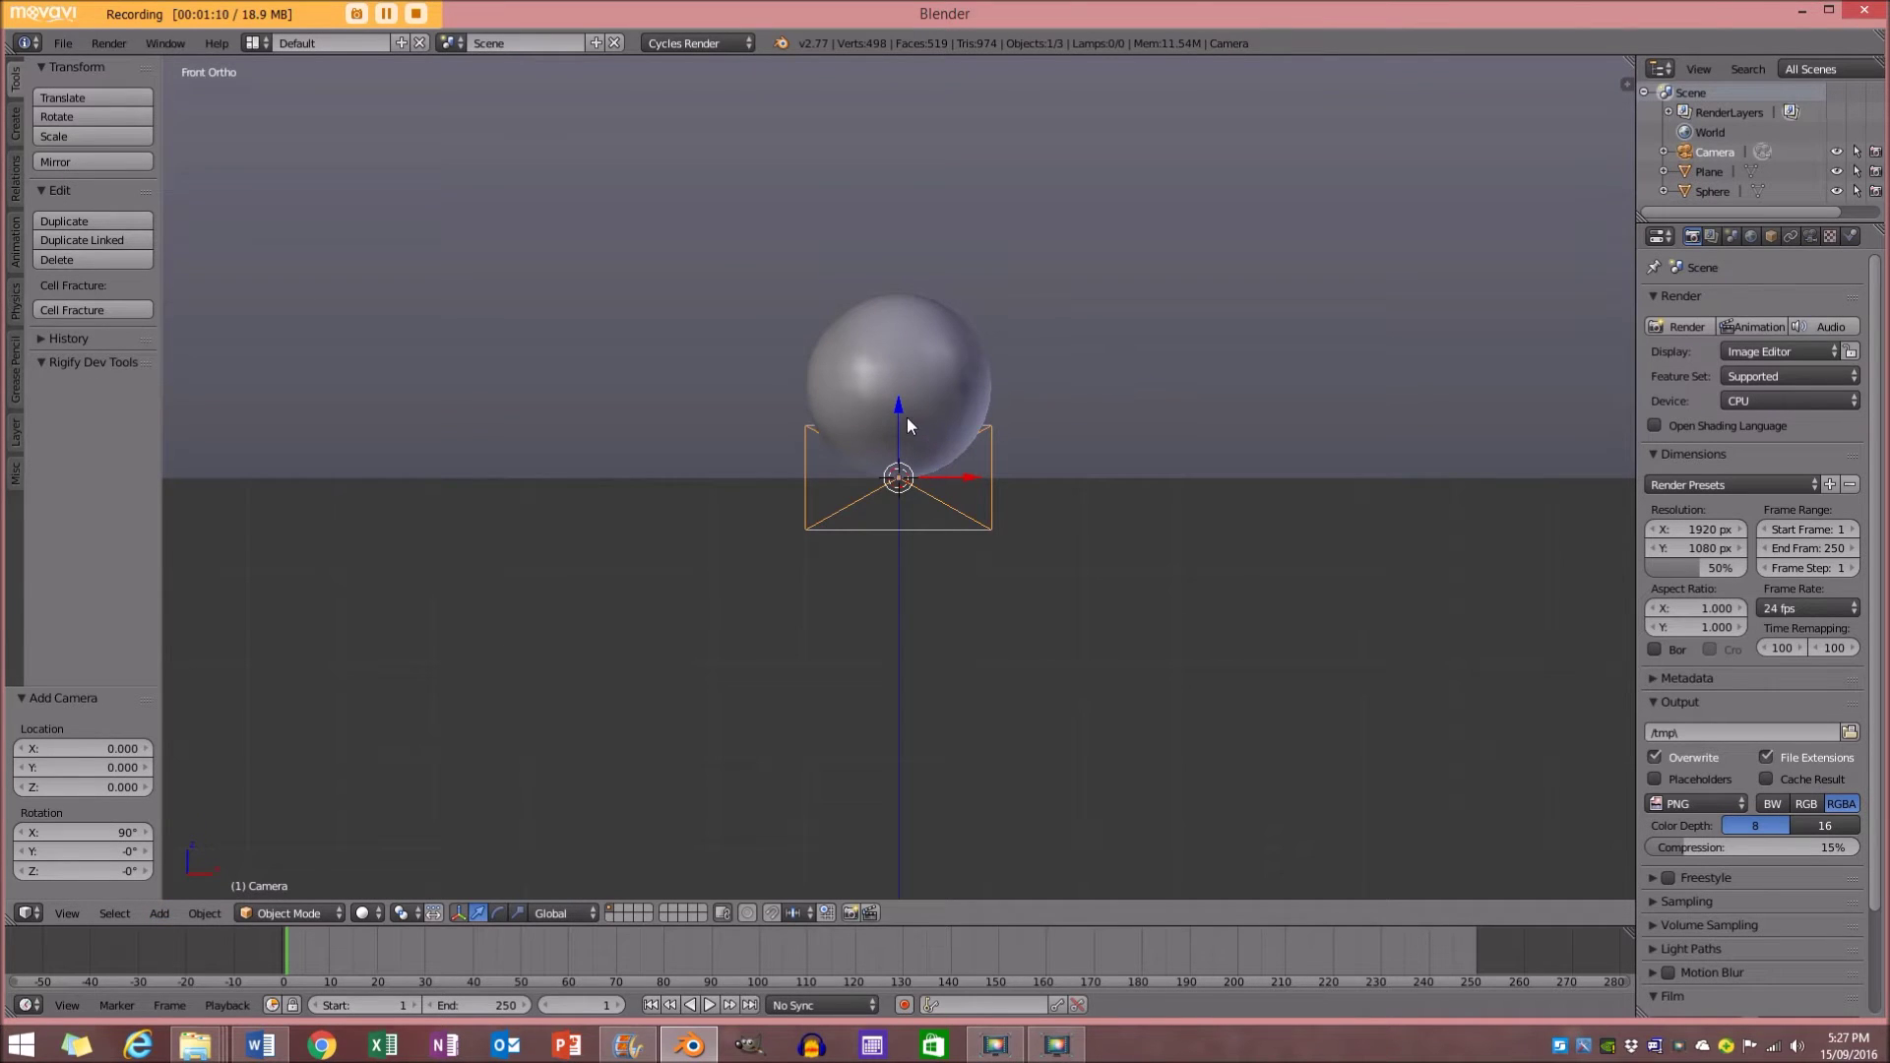
{"action": "key", "text": "g"}
{"action": "key", "text": "z"}
{"action": "left_click", "coordinate": [878, 275]}
Look through the camera in perspective and move it back about 11.74 units along its local Z axis to frame the sphere
{"action": "key", "text": "KP_5"}
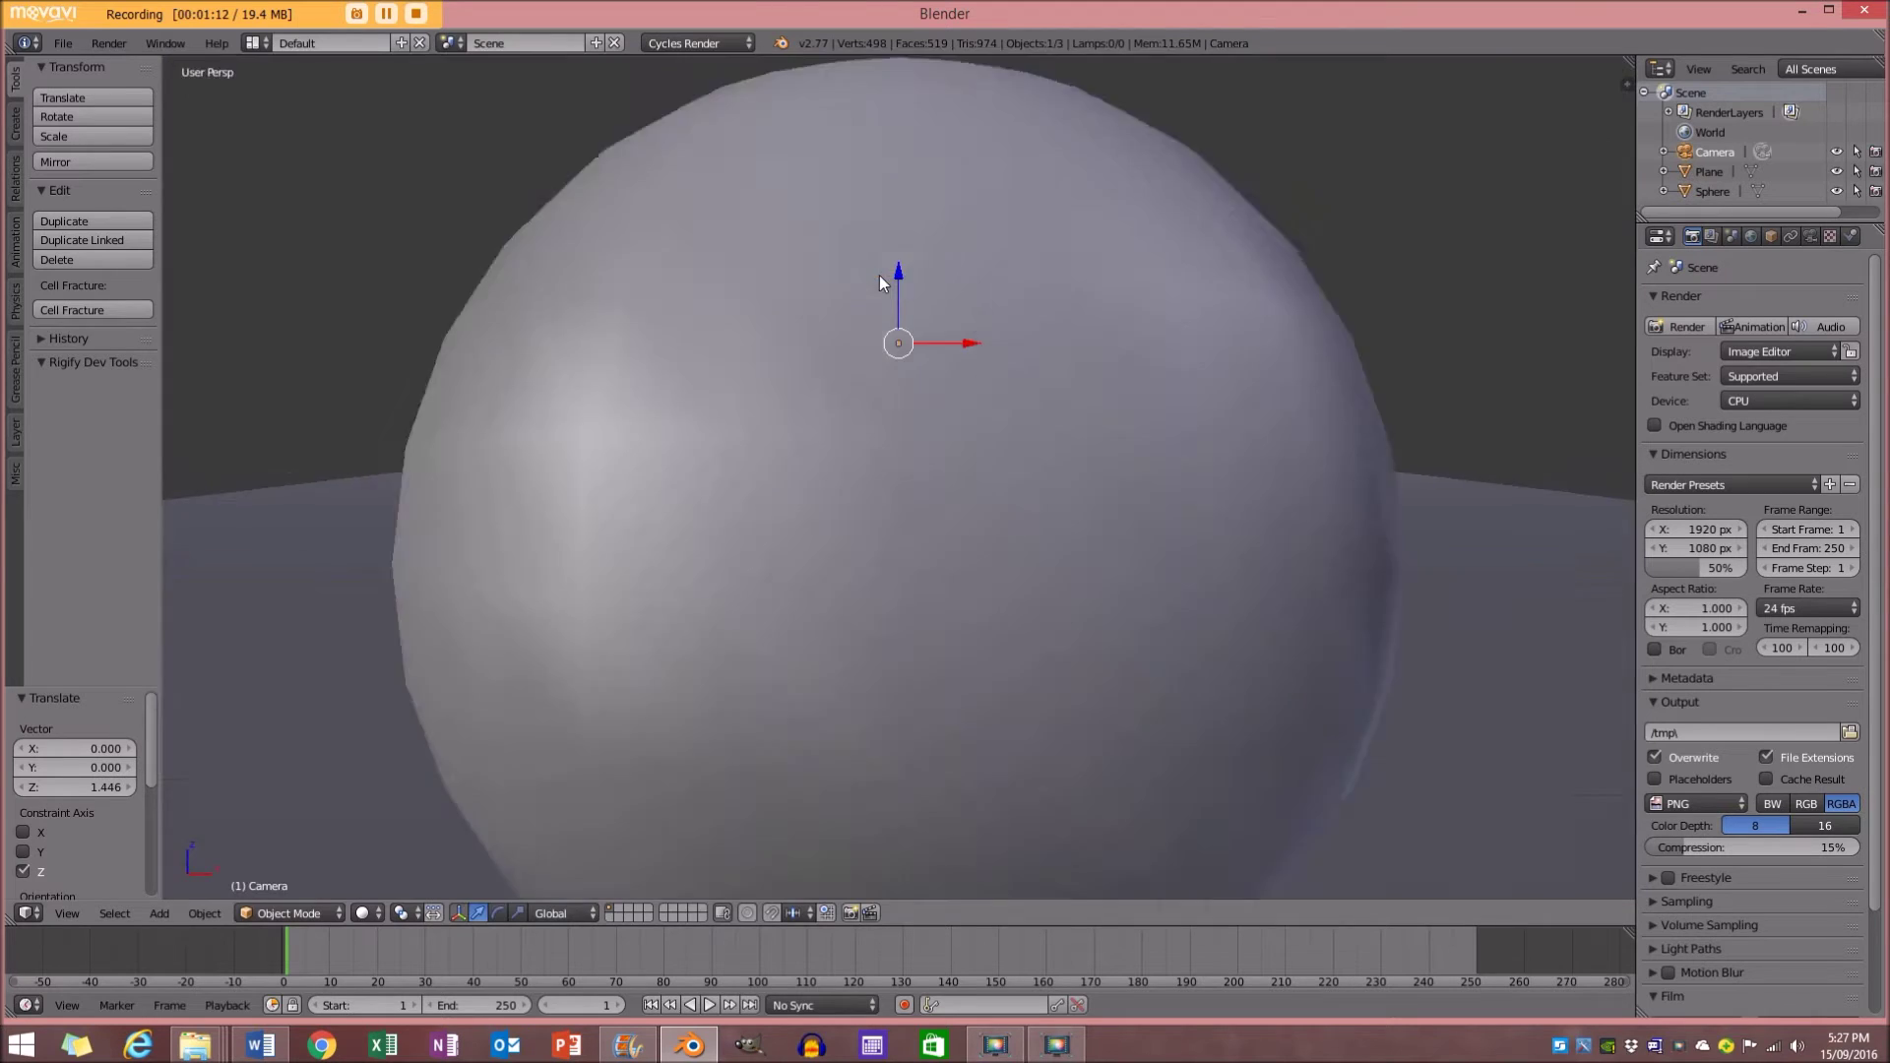
{"action": "key", "text": "KP_0"}
{"action": "key", "text": "g"}
{"action": "key", "text": "z"}
{"action": "key", "text": "z"}
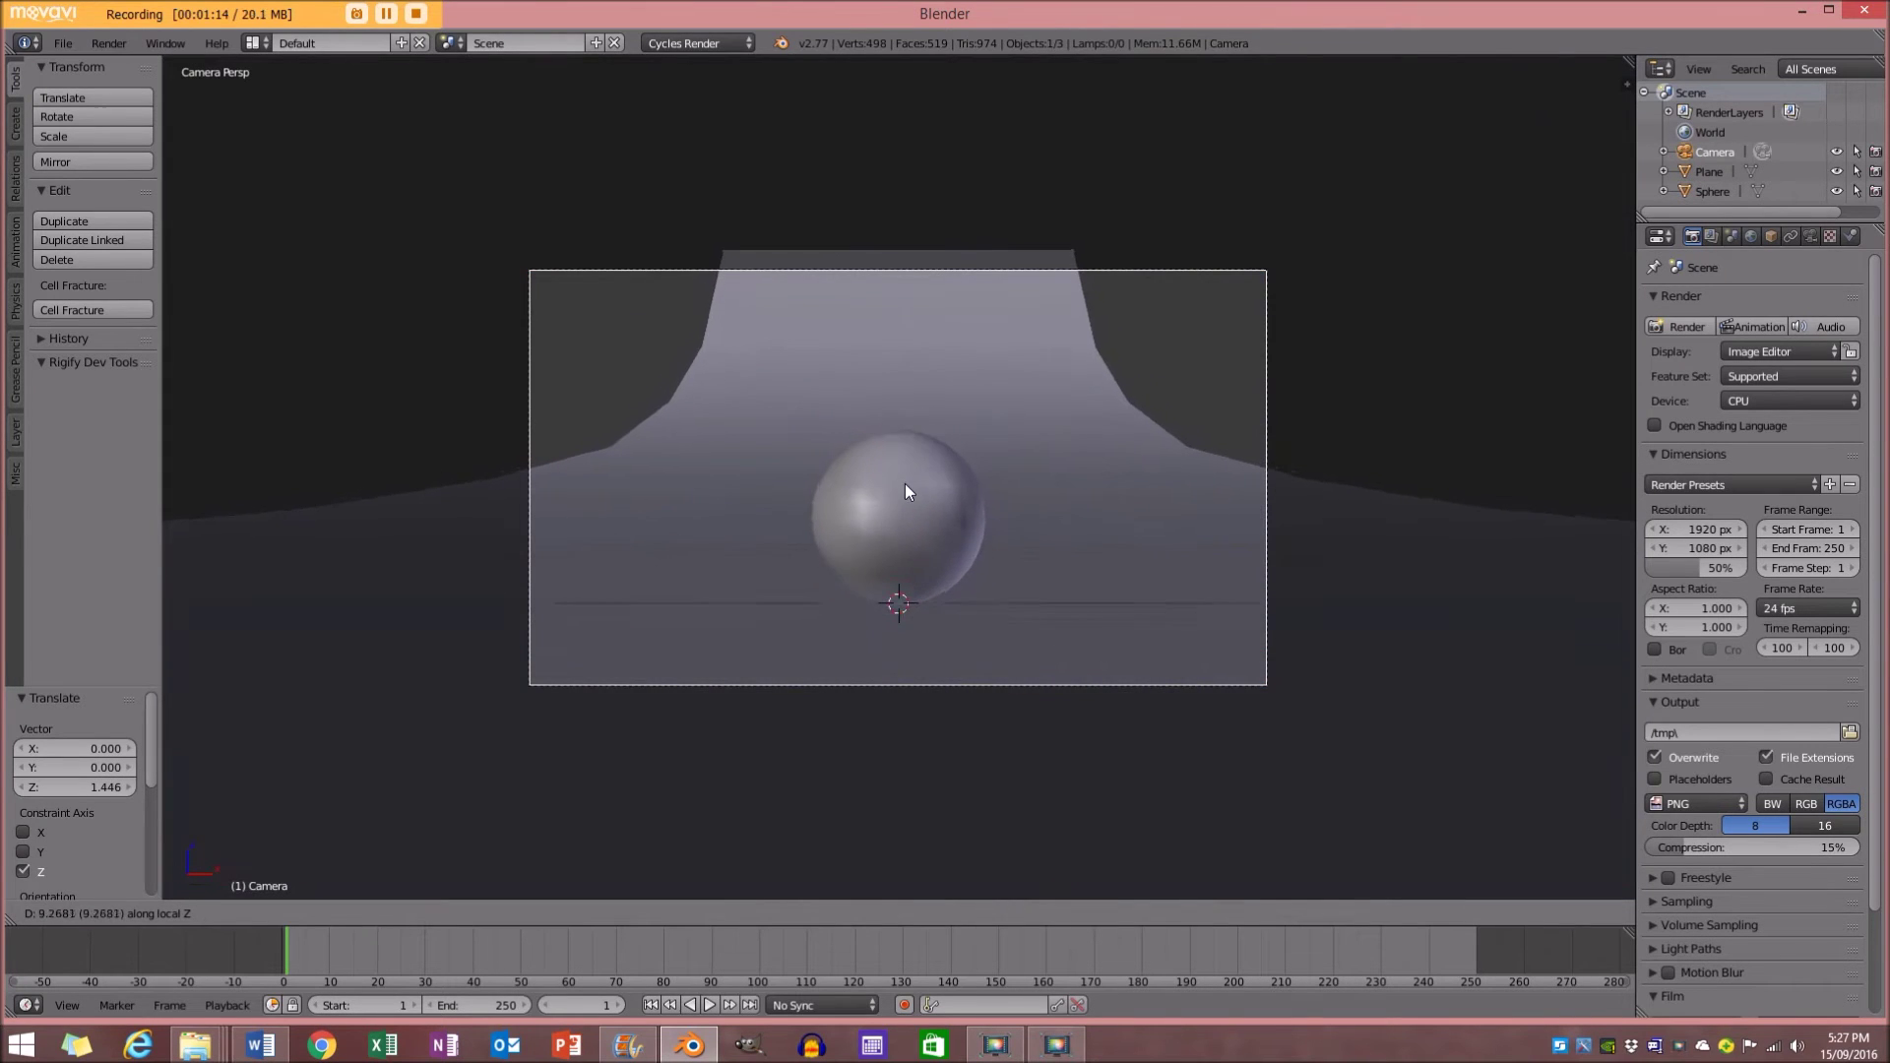
{"action": "left_click", "coordinate": [909, 504]}
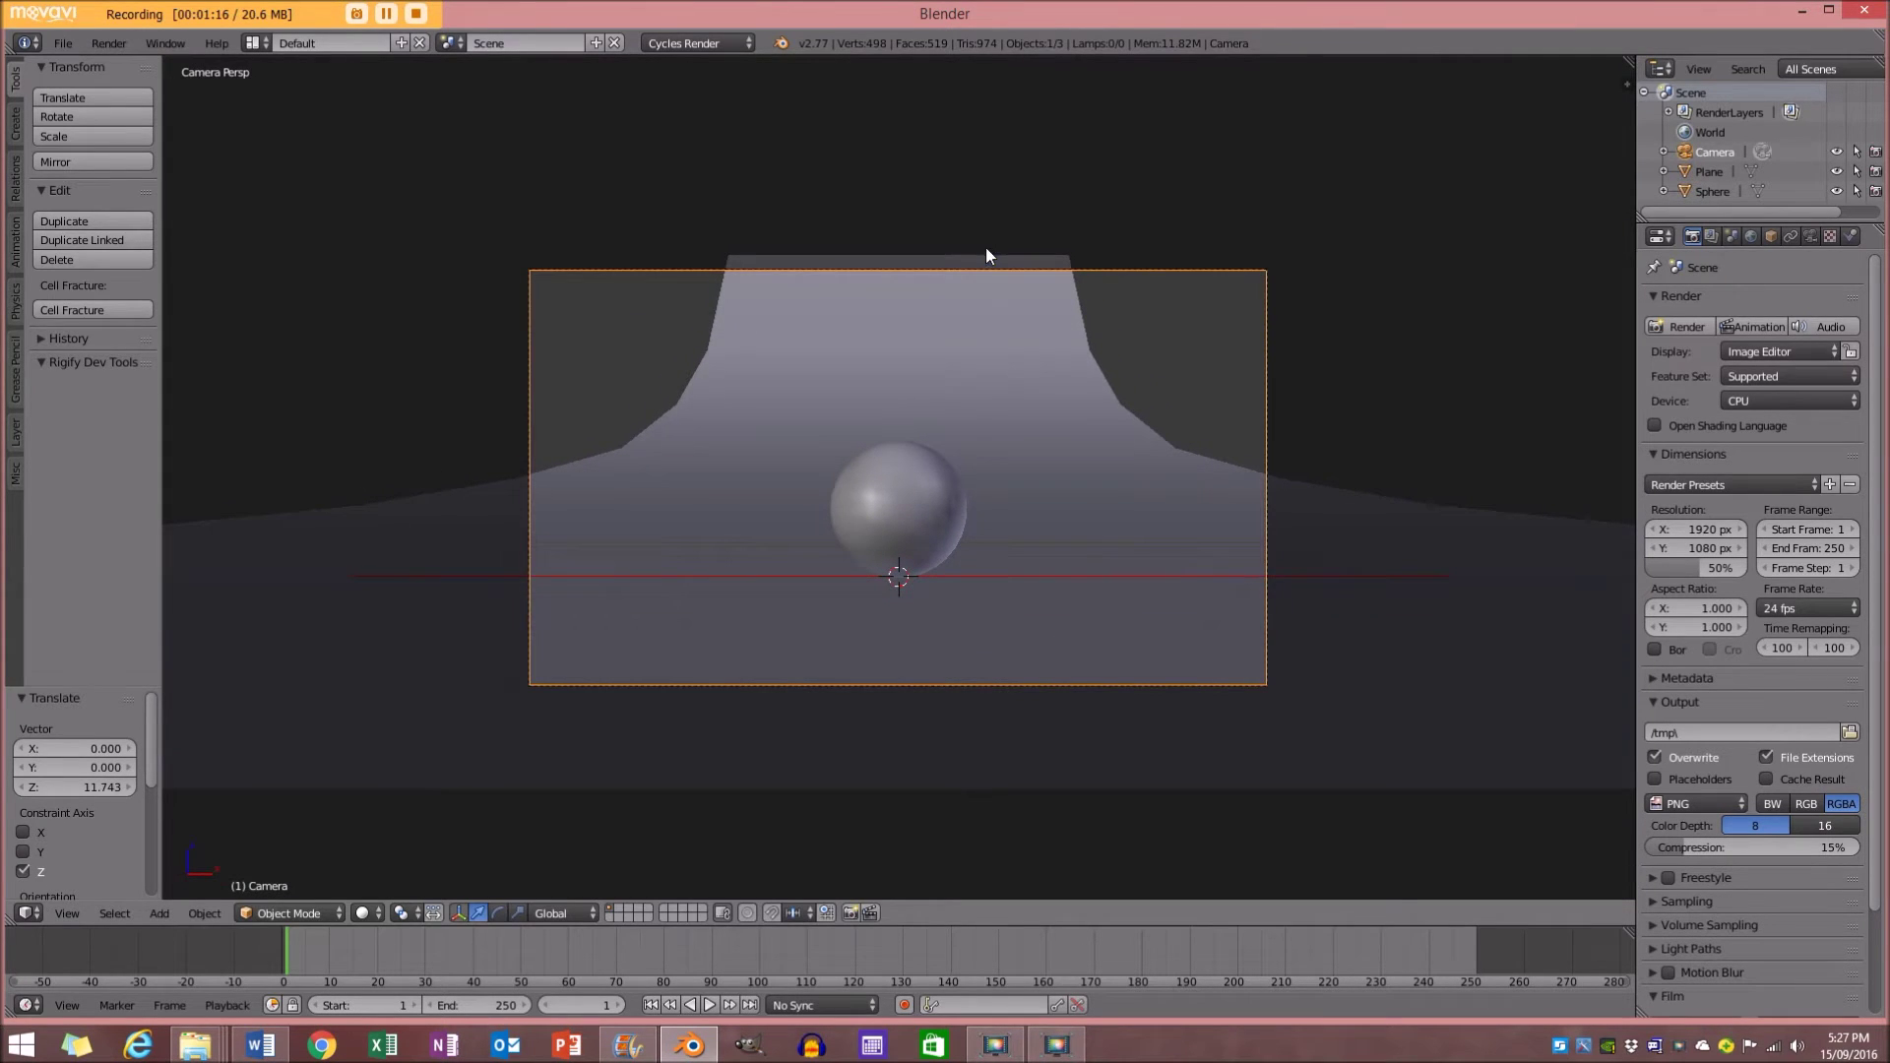
Scale the backdrop along X by about 2.34 so it fills the full width of the camera frame
{"action": "right_click", "coordinate": [1014, 322]}
{"action": "key", "text": "s"}
{"action": "key", "text": "x"}
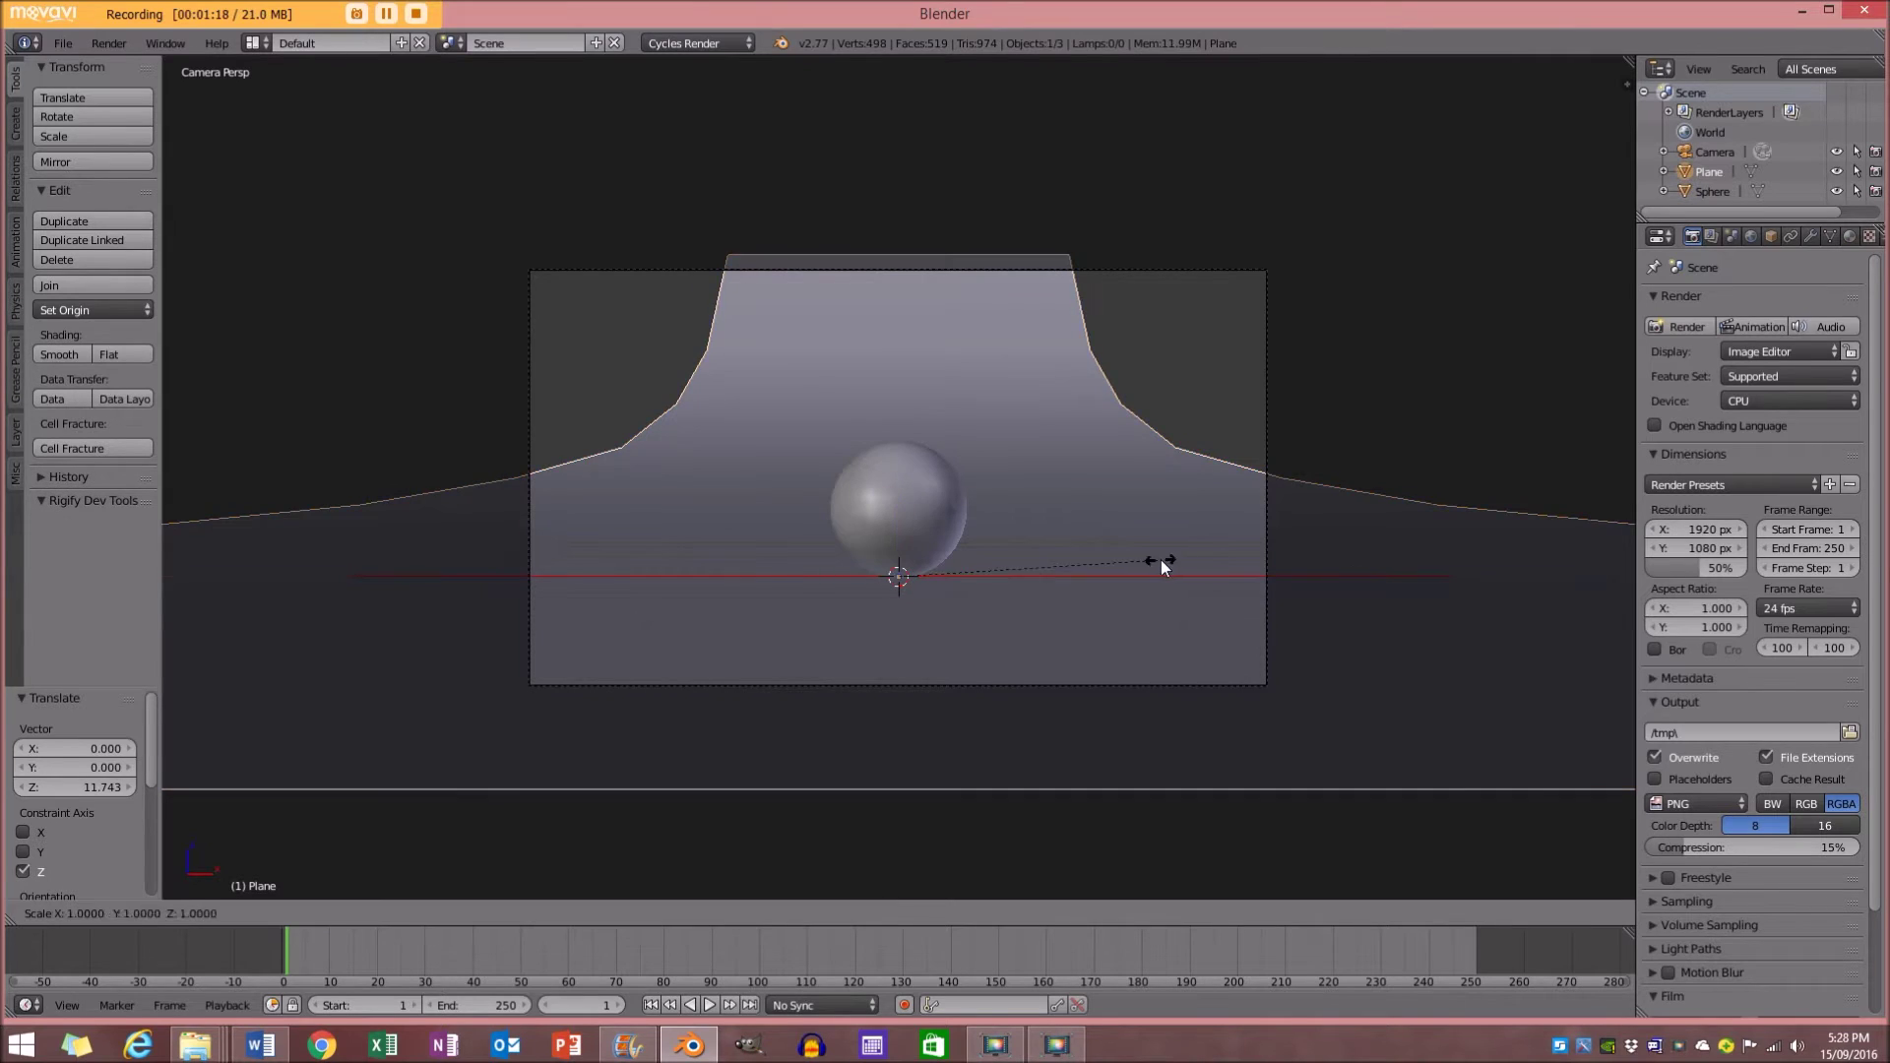
{"action": "left_click", "coordinate": [1513, 571]}
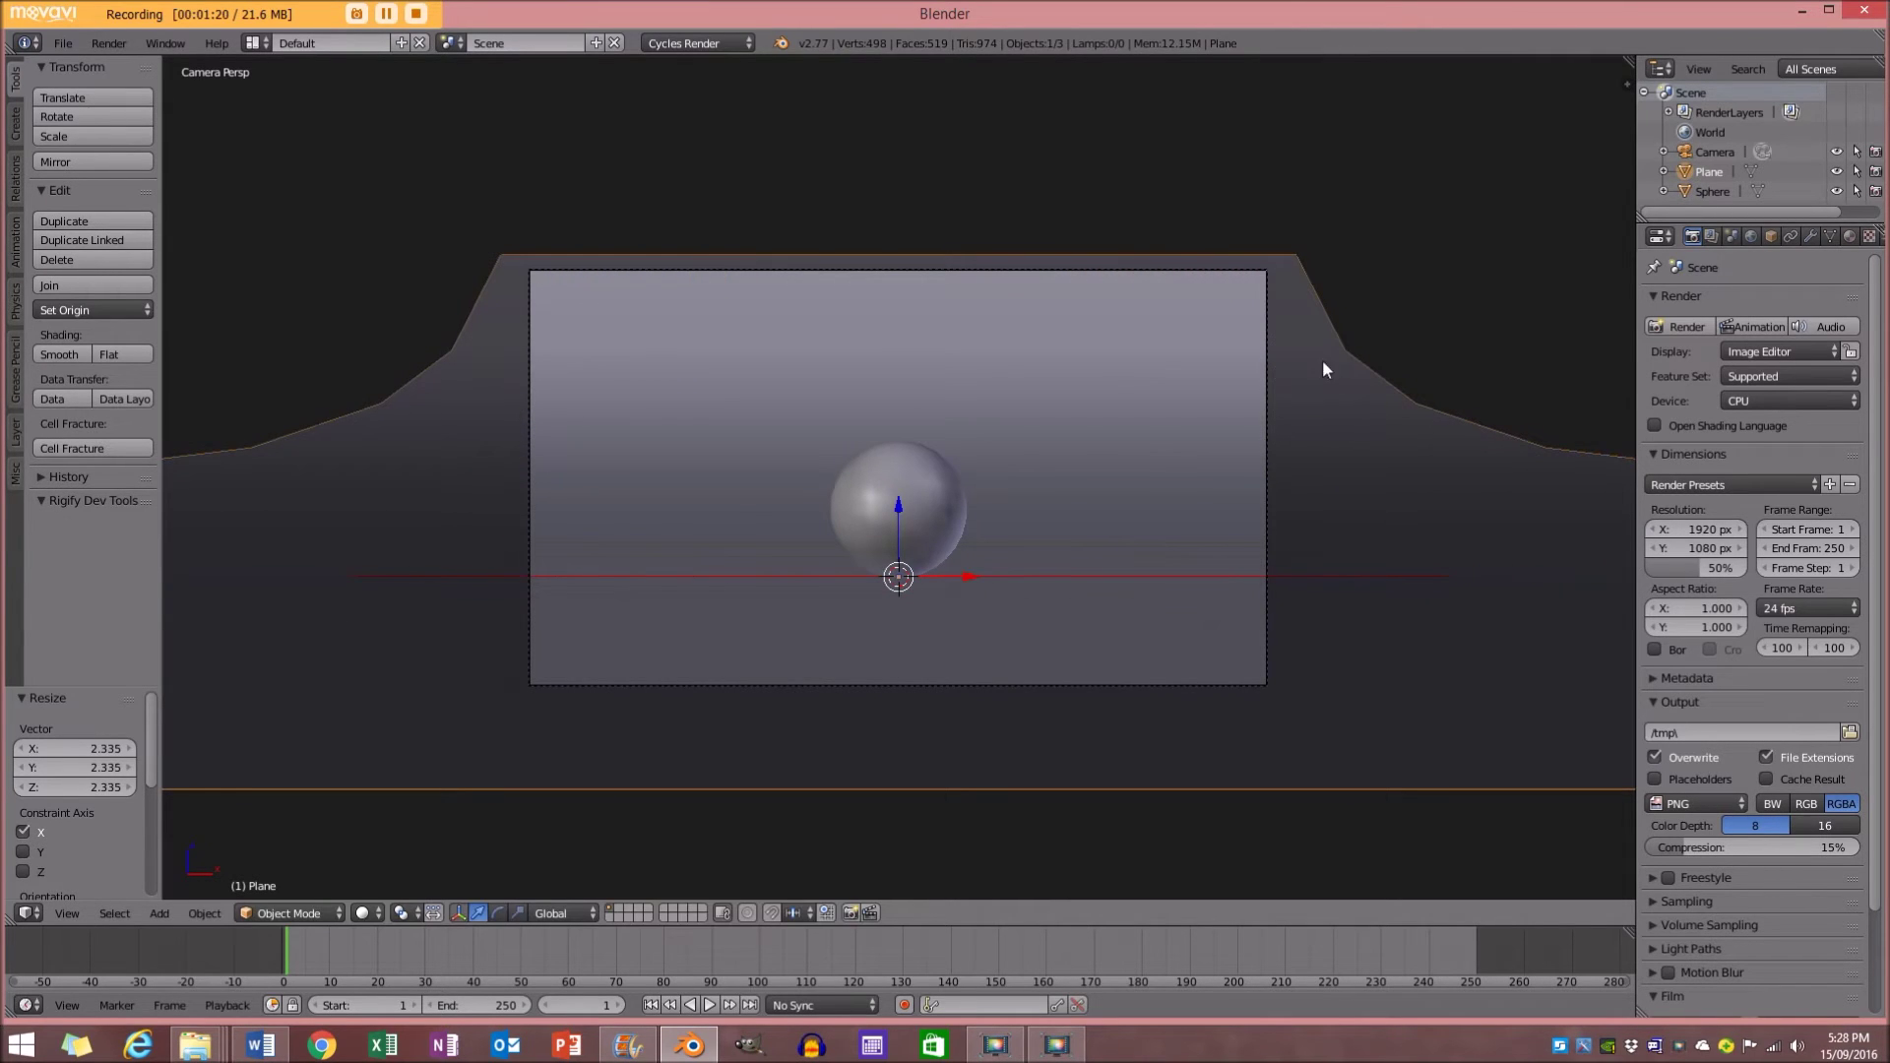
Select the camera and set its focal length to 45 mm
{"action": "right_click", "coordinate": [1197, 273]}
{"action": "left_click", "coordinate": [1809, 237]}
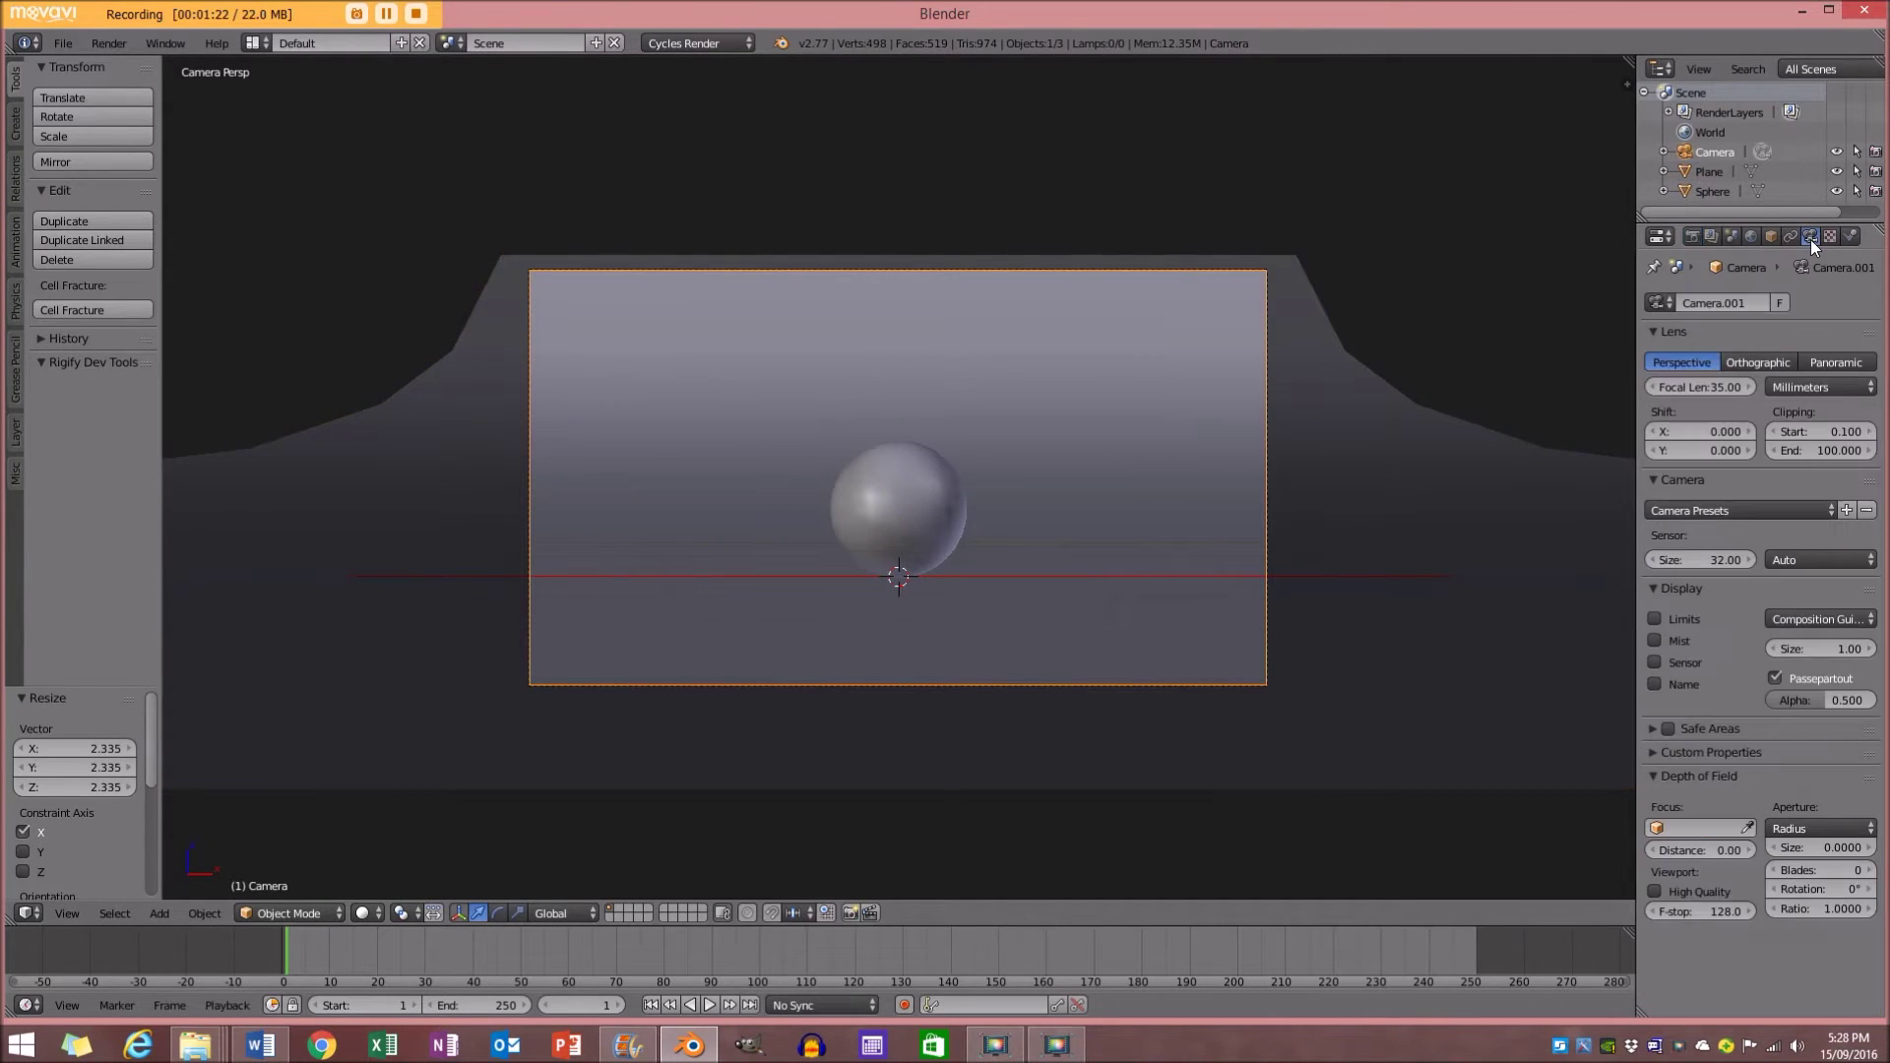
{"action": "left_click", "coordinate": [1704, 387]}
{"action": "left_click", "coordinate": [1703, 387]}
{"action": "type", "text": "45"}
{"action": "key", "text": "Return"}
Move the camera back about 2.28 units along its local Z axis
{"action": "key", "text": "g"}
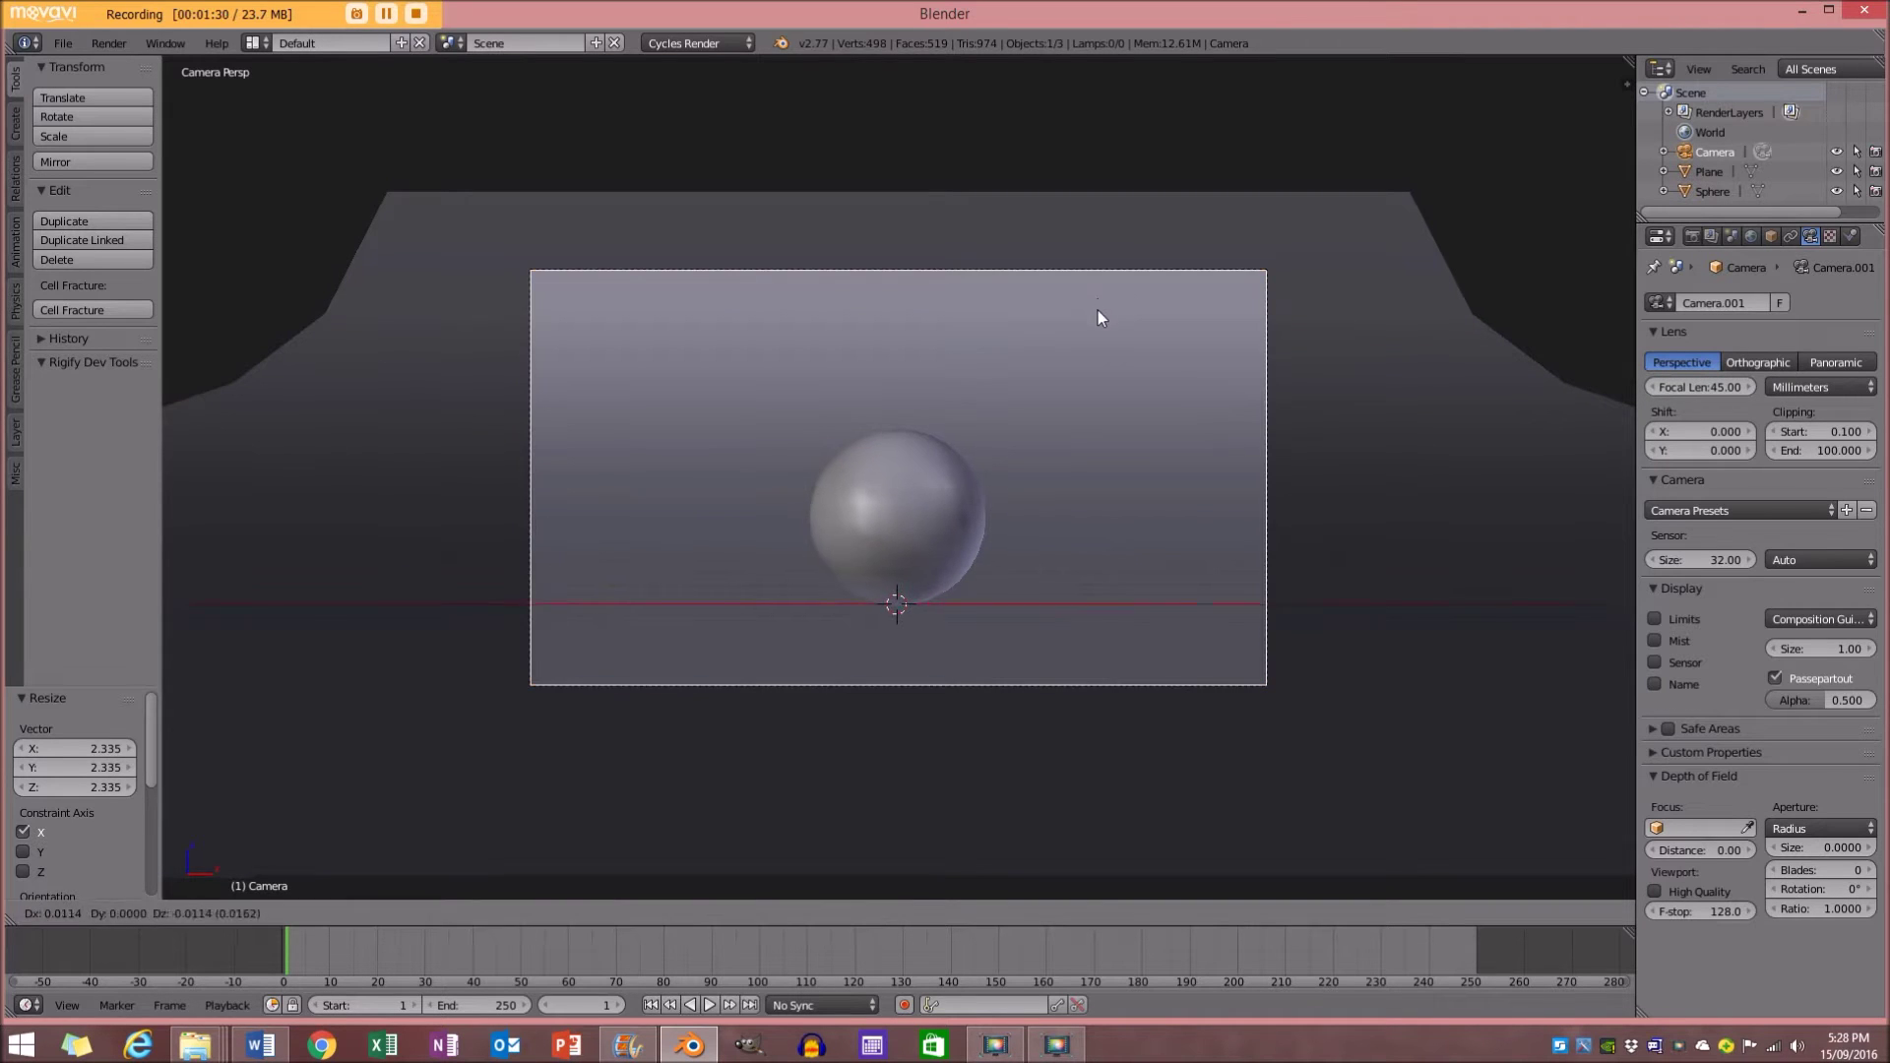
{"action": "key", "text": "z"}
{"action": "left_click", "coordinate": [943, 263]}
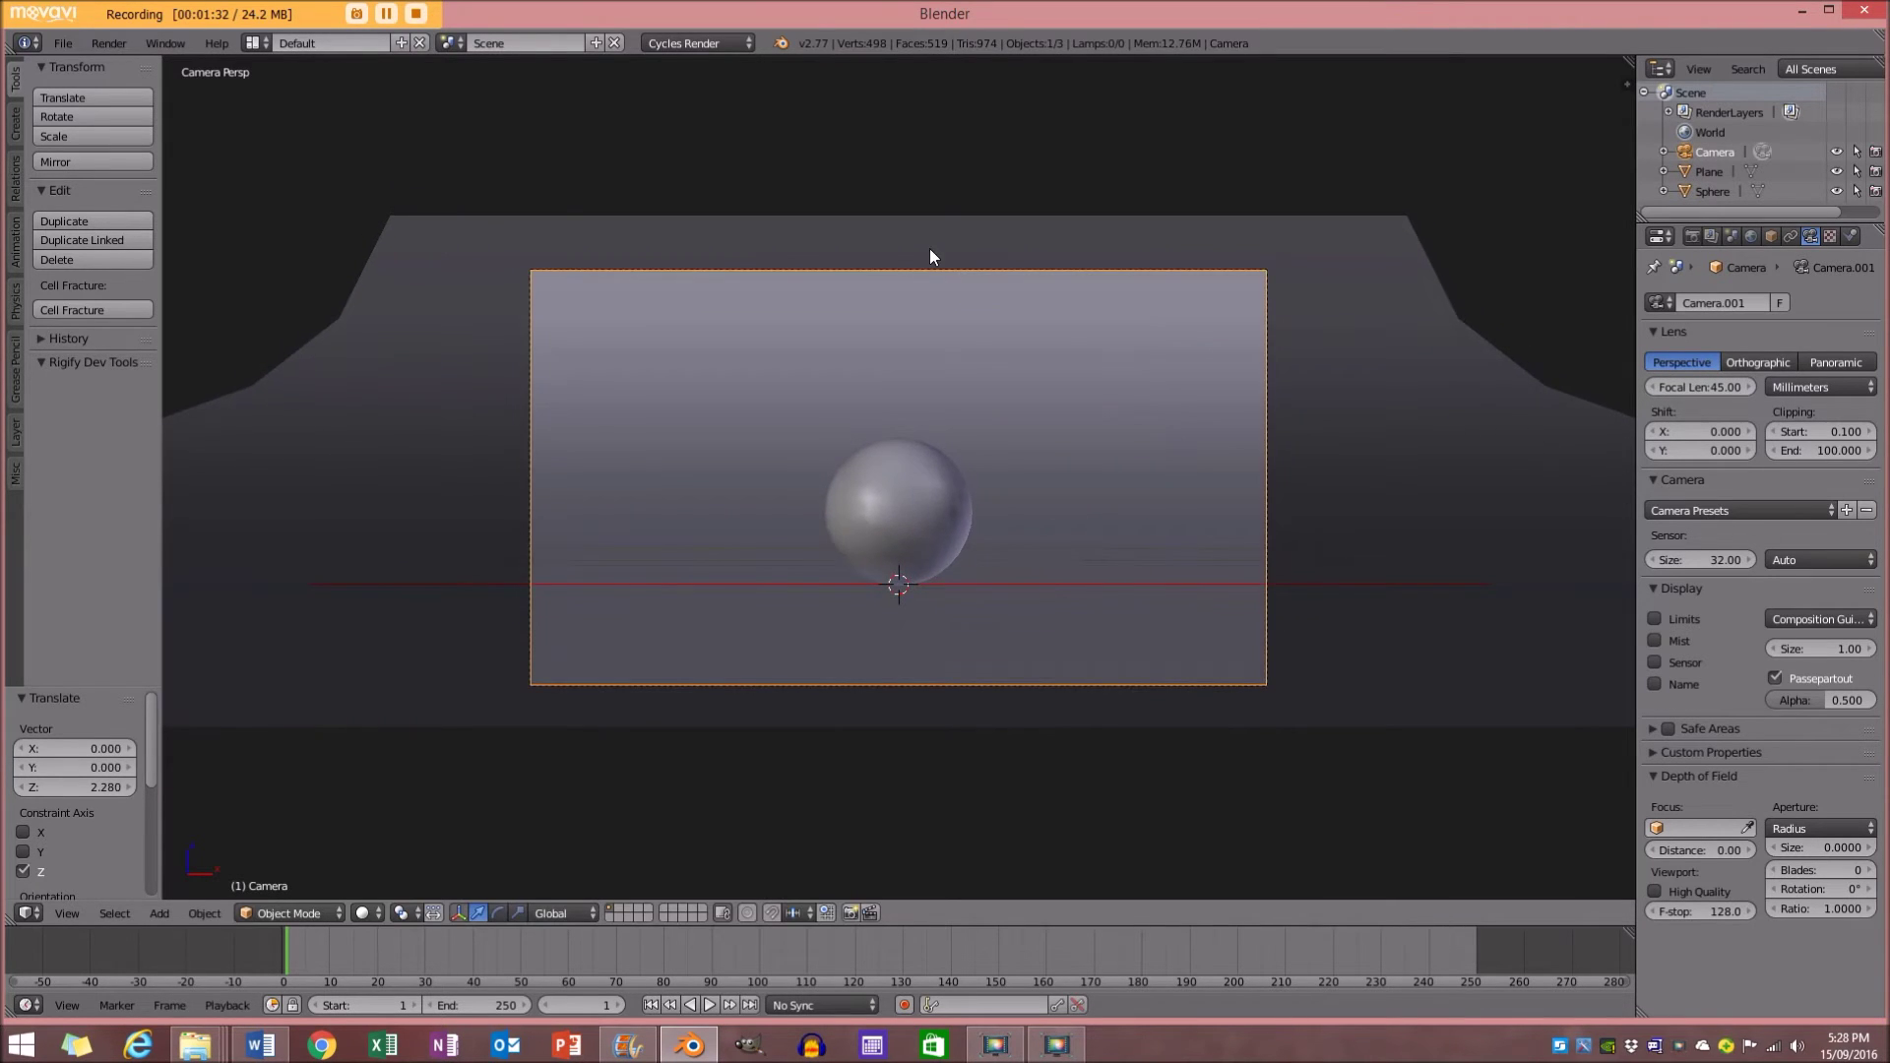
Select the sphere and create a new material for it
{"action": "middle_click_drag", "start_coordinate": [1018, 368], "coordinate": [886, 489]}
{"action": "right_click", "coordinate": [886, 489]}
{"action": "left_click", "coordinate": [1851, 236]}
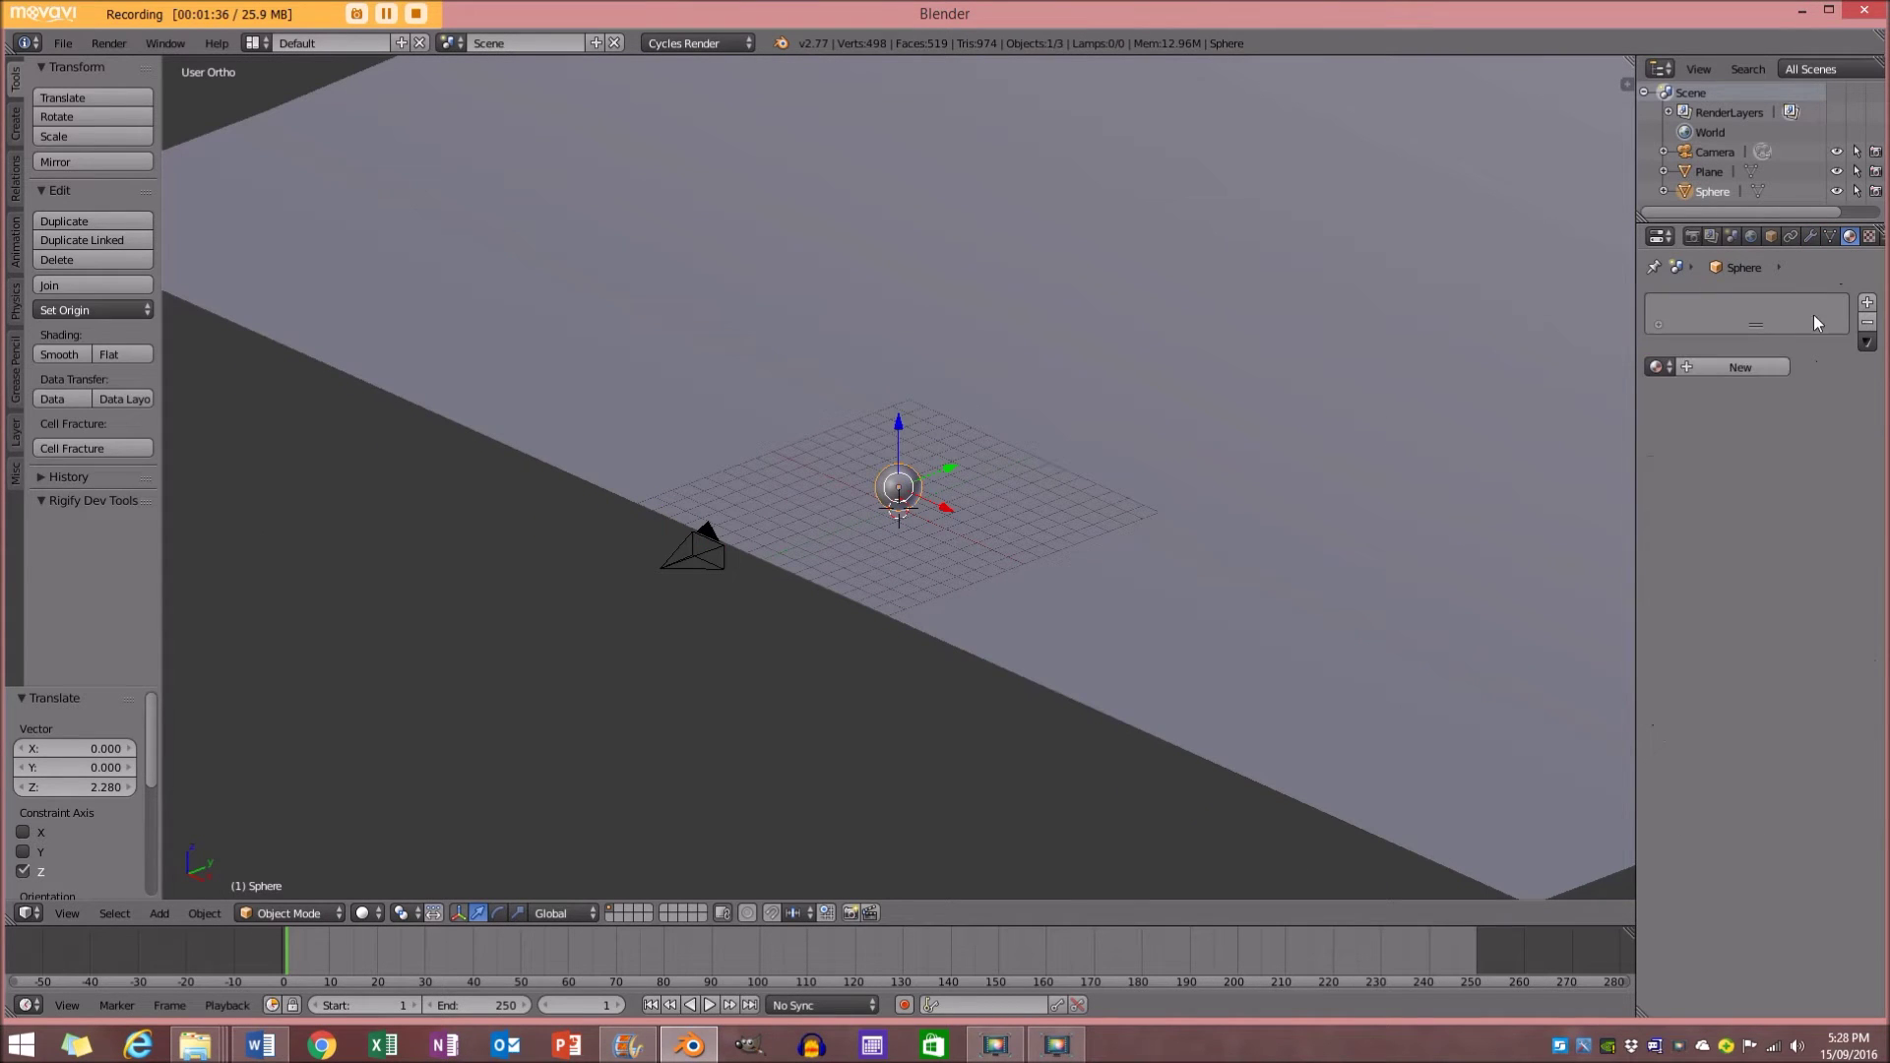
{"action": "left_click", "coordinate": [1755, 375]}
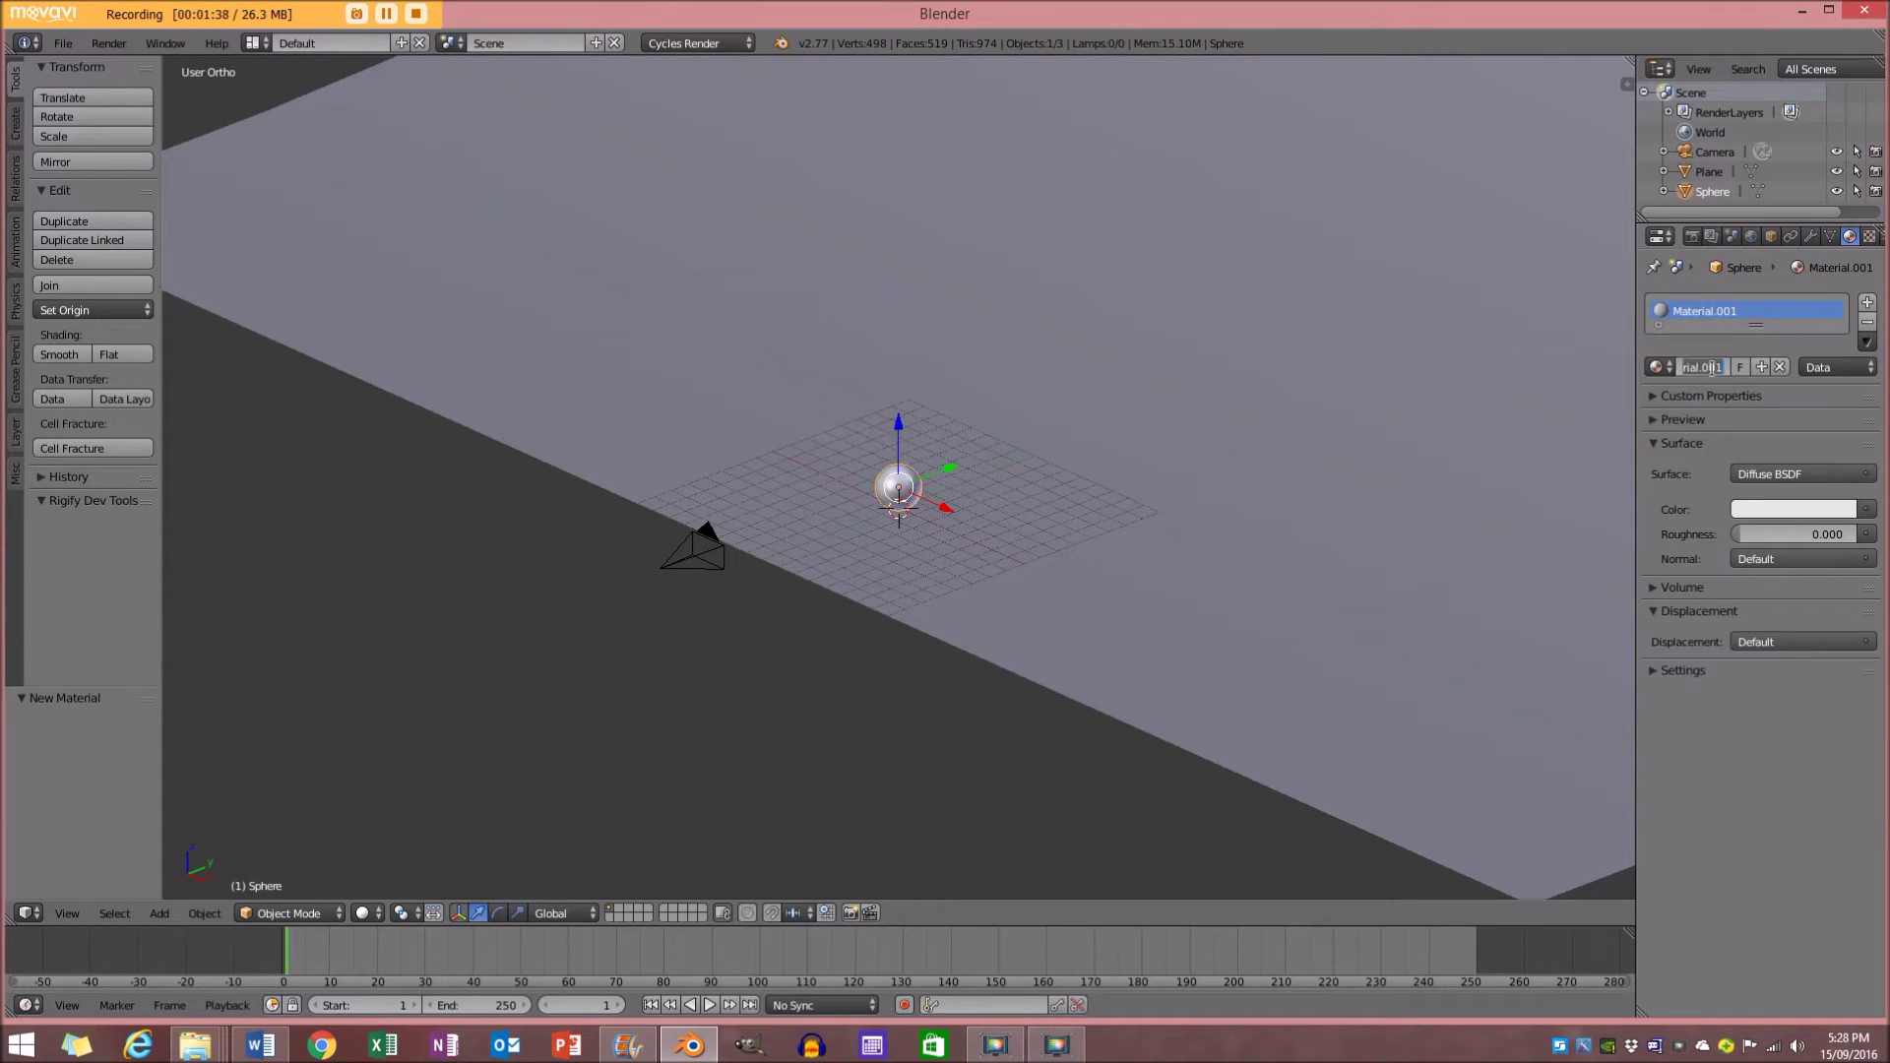
Rename the sphere's new material to Ball and set its viewport color to red
{"action": "type", "text": "Ball"}
{"action": "key", "text": "Return"}
{"action": "left_click", "coordinate": [1664, 671]}
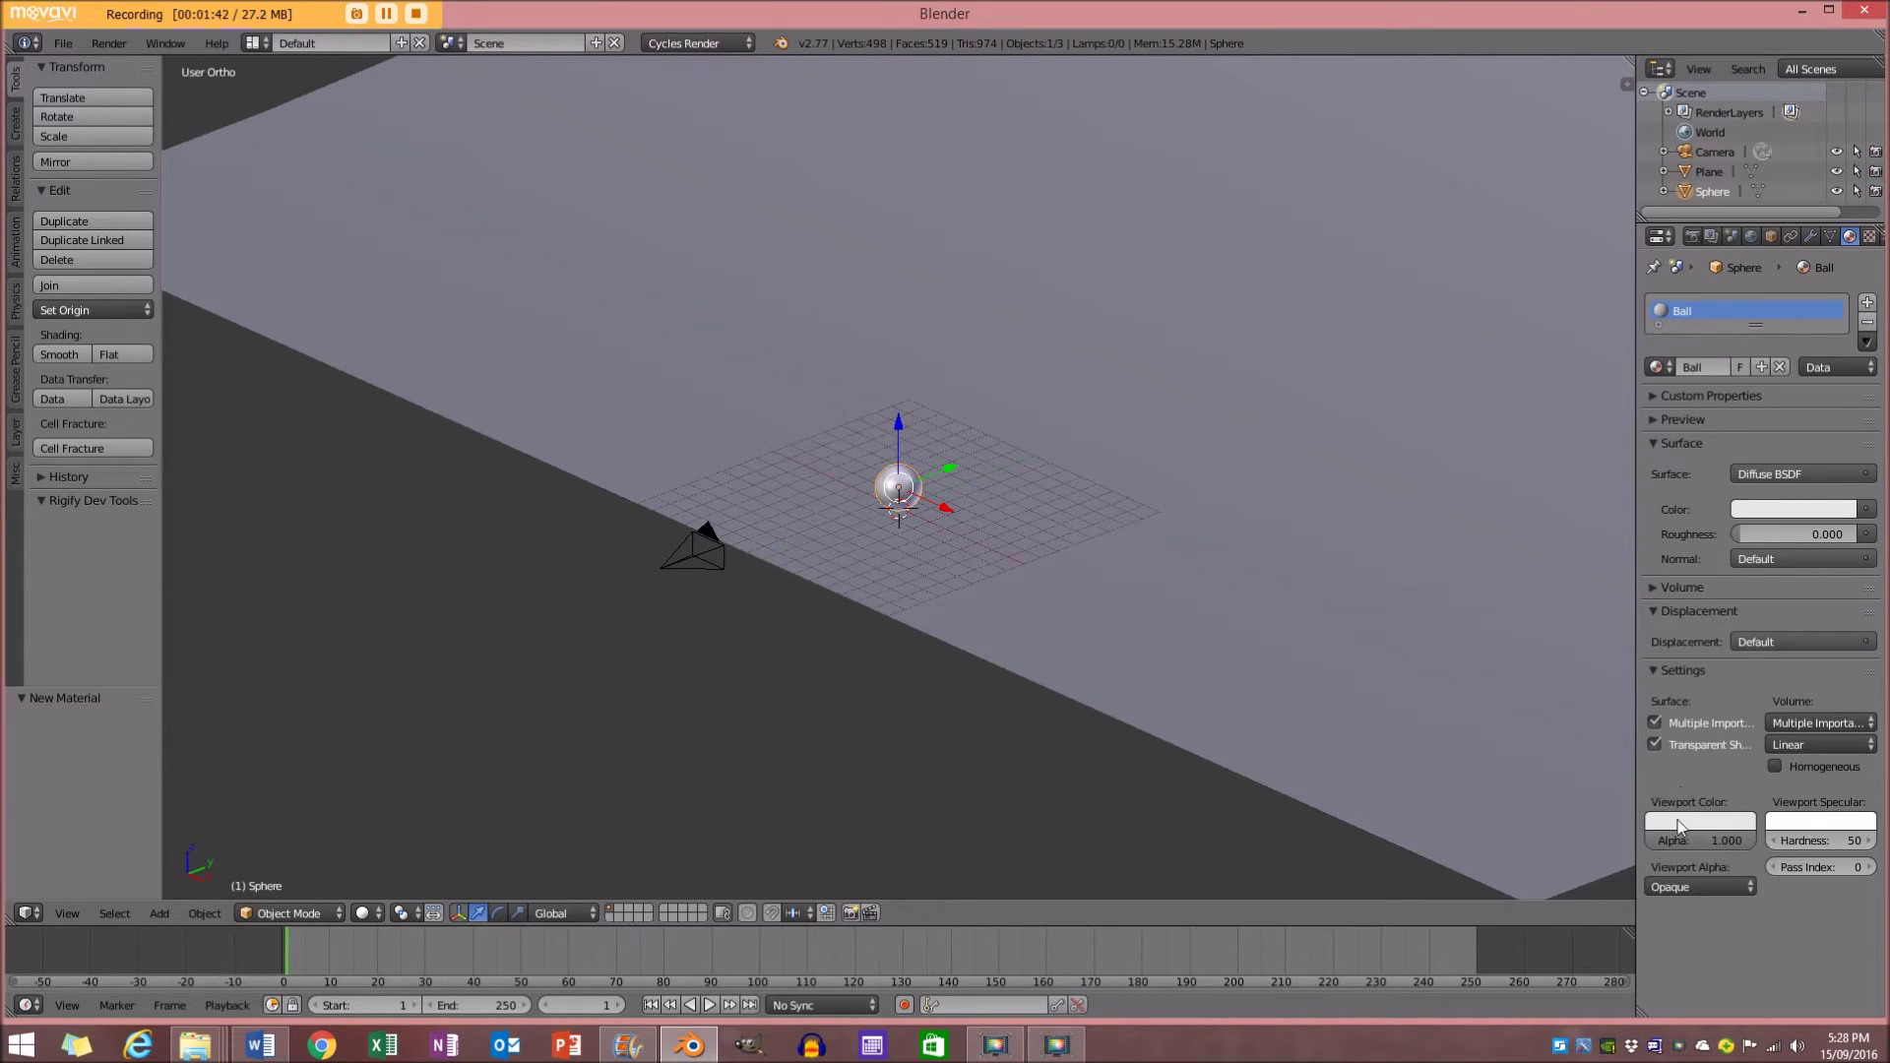
{"action": "left_click", "coordinate": [1677, 819]}
{"action": "left_click", "coordinate": [1653, 681]}
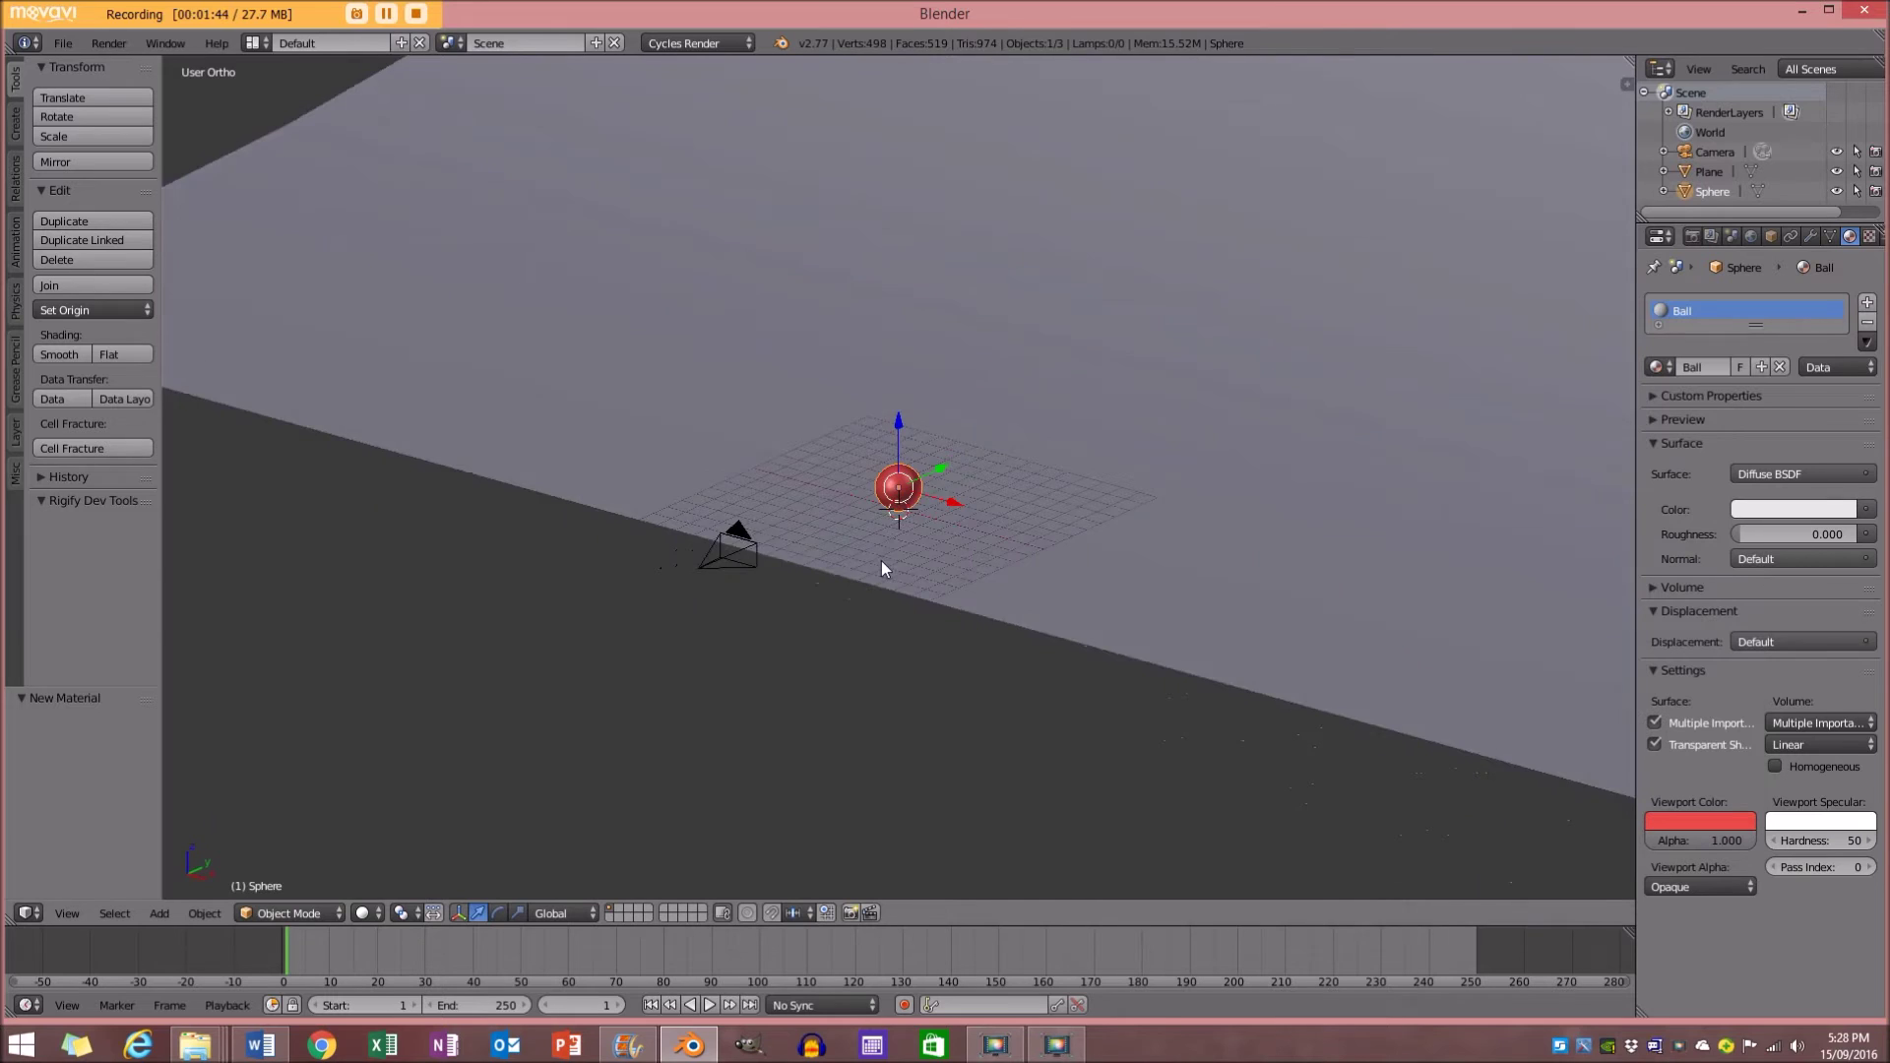
In the camera view, select the camera and tilt it about -0.57° around the X axis
{"action": "key", "text": "KP_0"}
{"action": "key", "text": "a"}
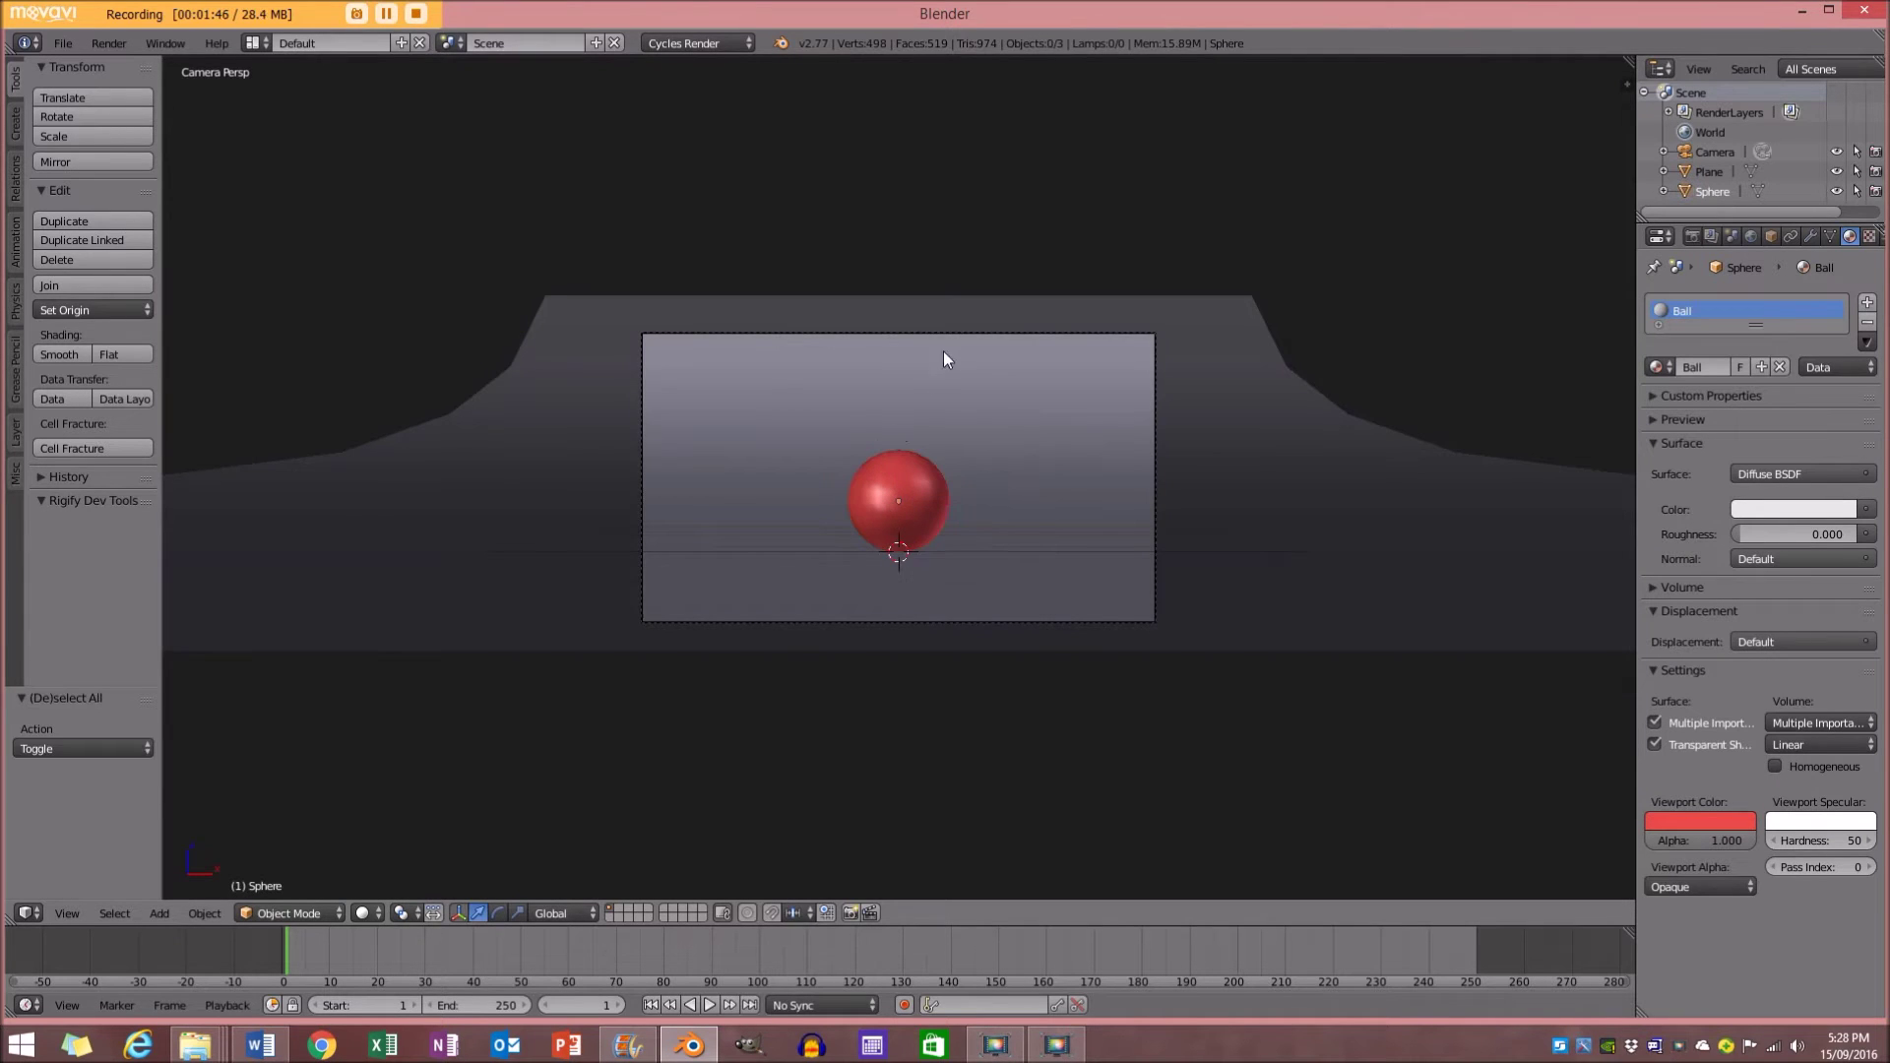
{"action": "scroll", "coordinate": [925, 340], "scroll_direction": "up", "scroll_amount": 1}
{"action": "right_click", "coordinate": [907, 305]}
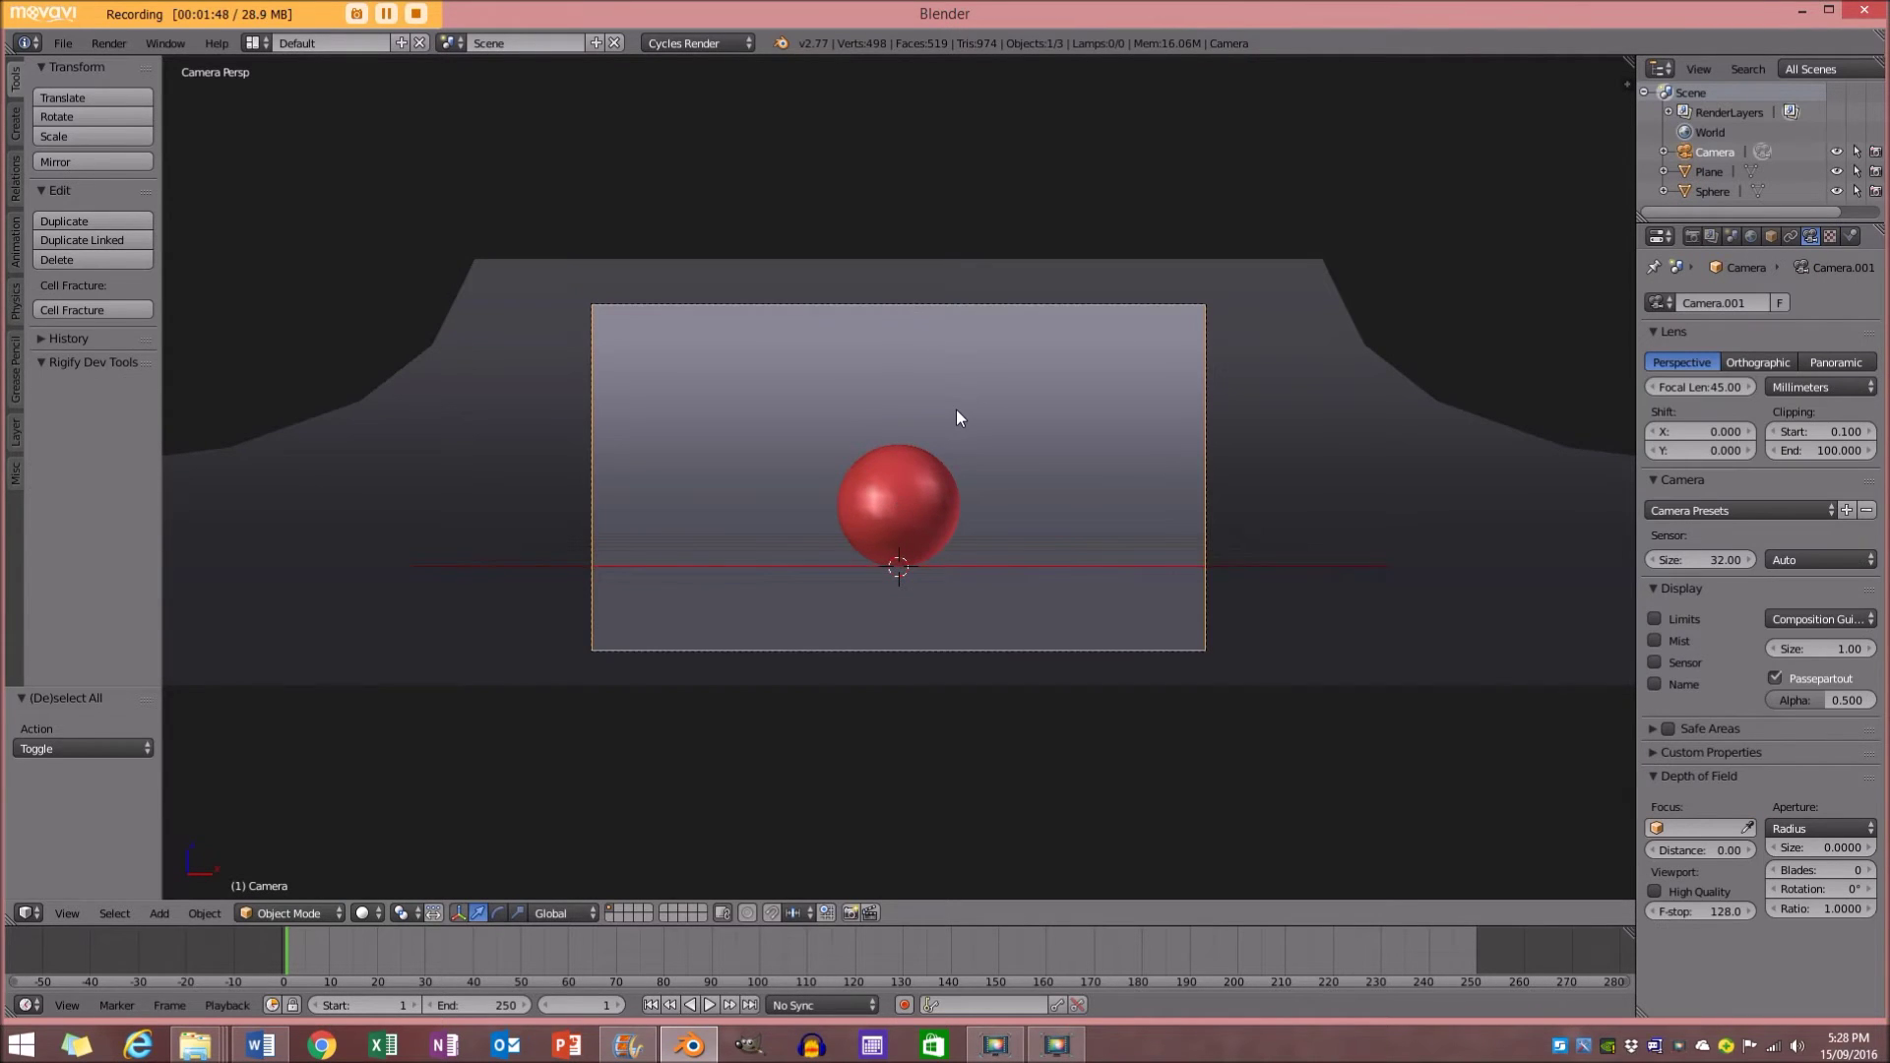
{"action": "key", "text": "r"}
{"action": "key", "text": "x"}
{"action": "key", "text": "Escape"}
{"action": "key", "text": "a"}
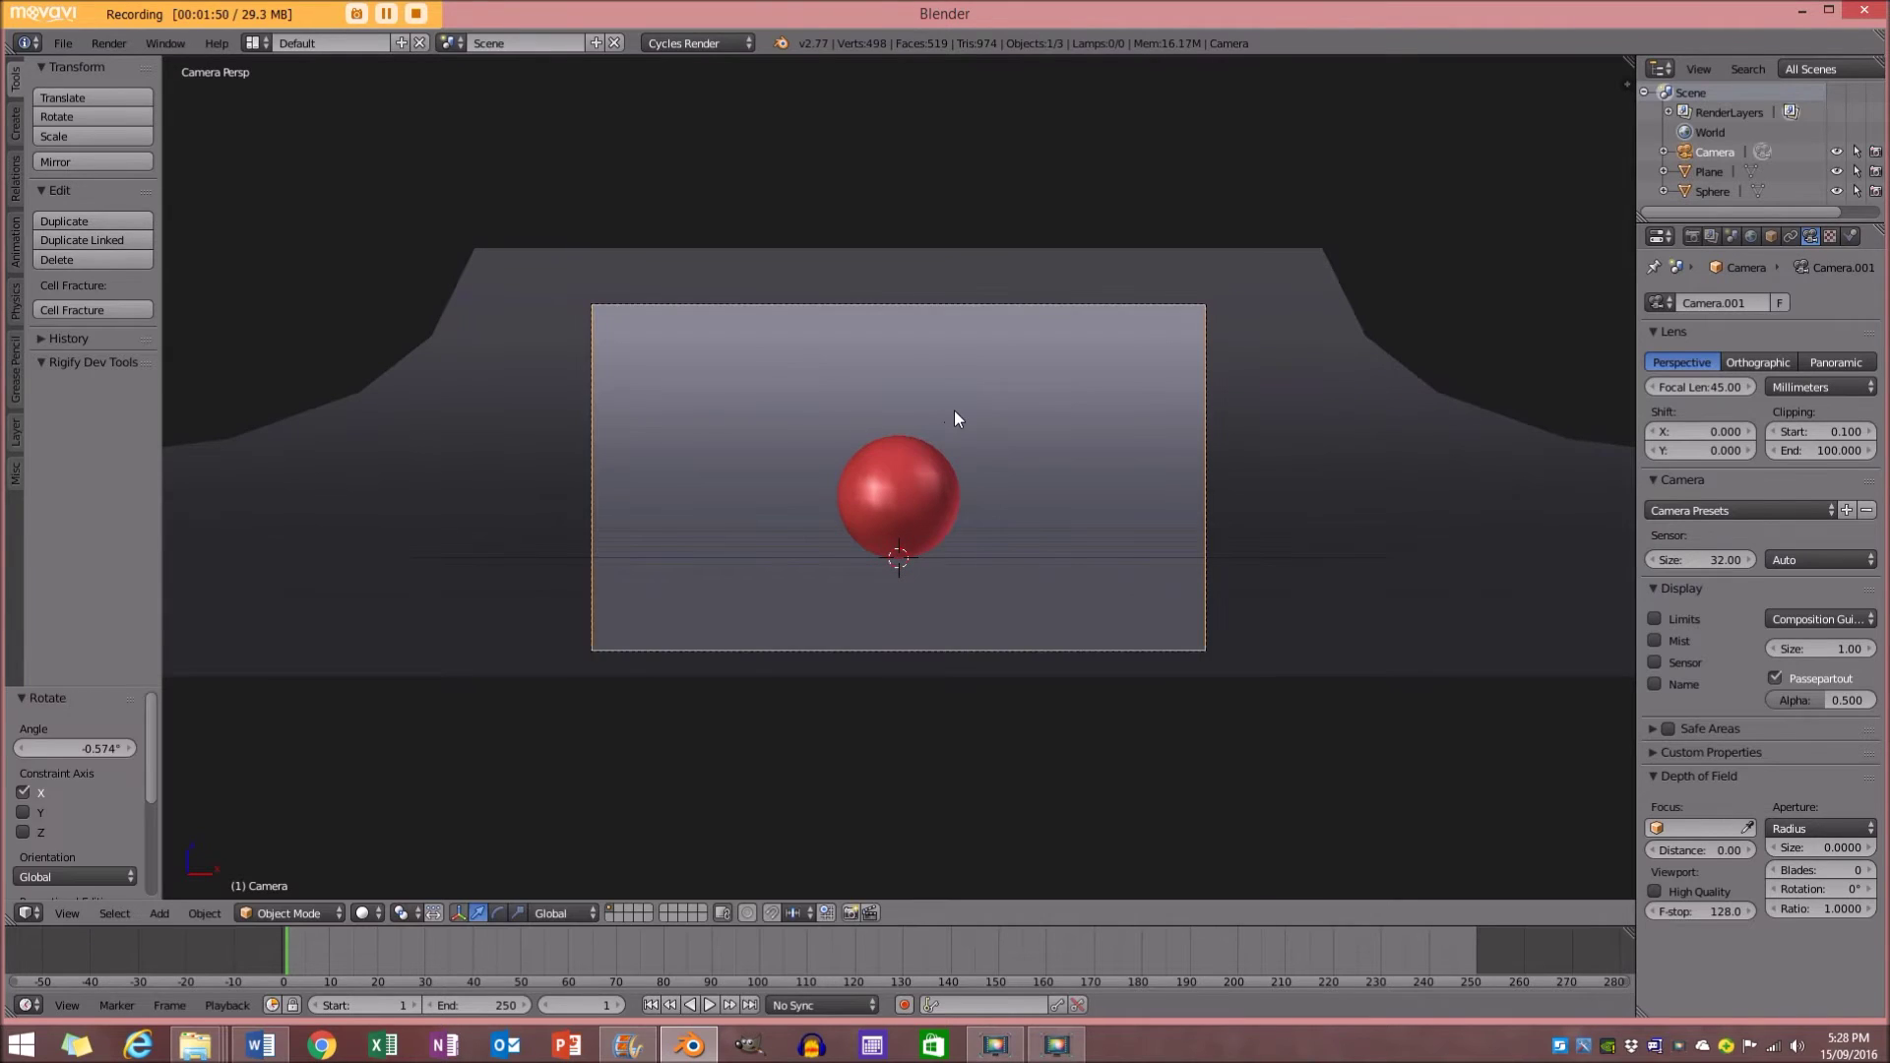
Duplicate the sphere and place the copy about 2.74 units along X
{"action": "scroll", "coordinate": [955, 448], "scroll_direction": "up", "scroll_amount": 2}
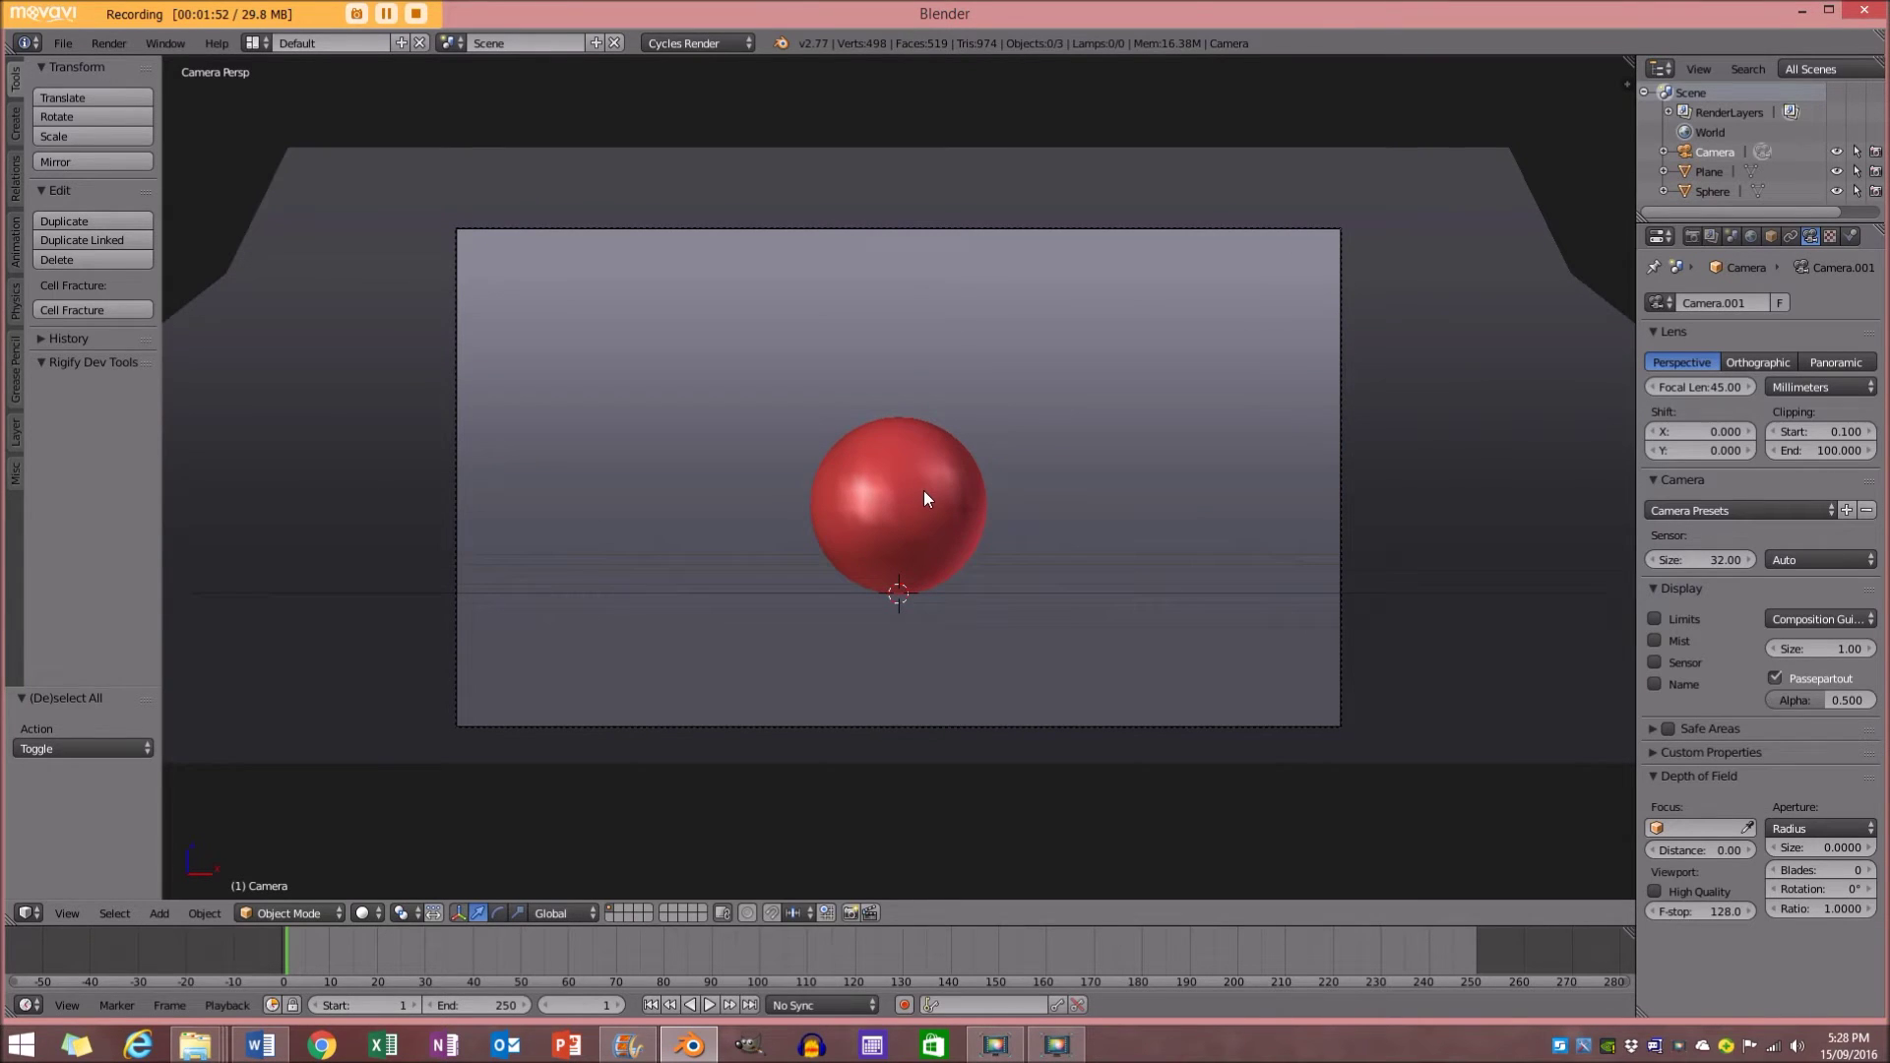
{"action": "right_click", "coordinate": [871, 500]}
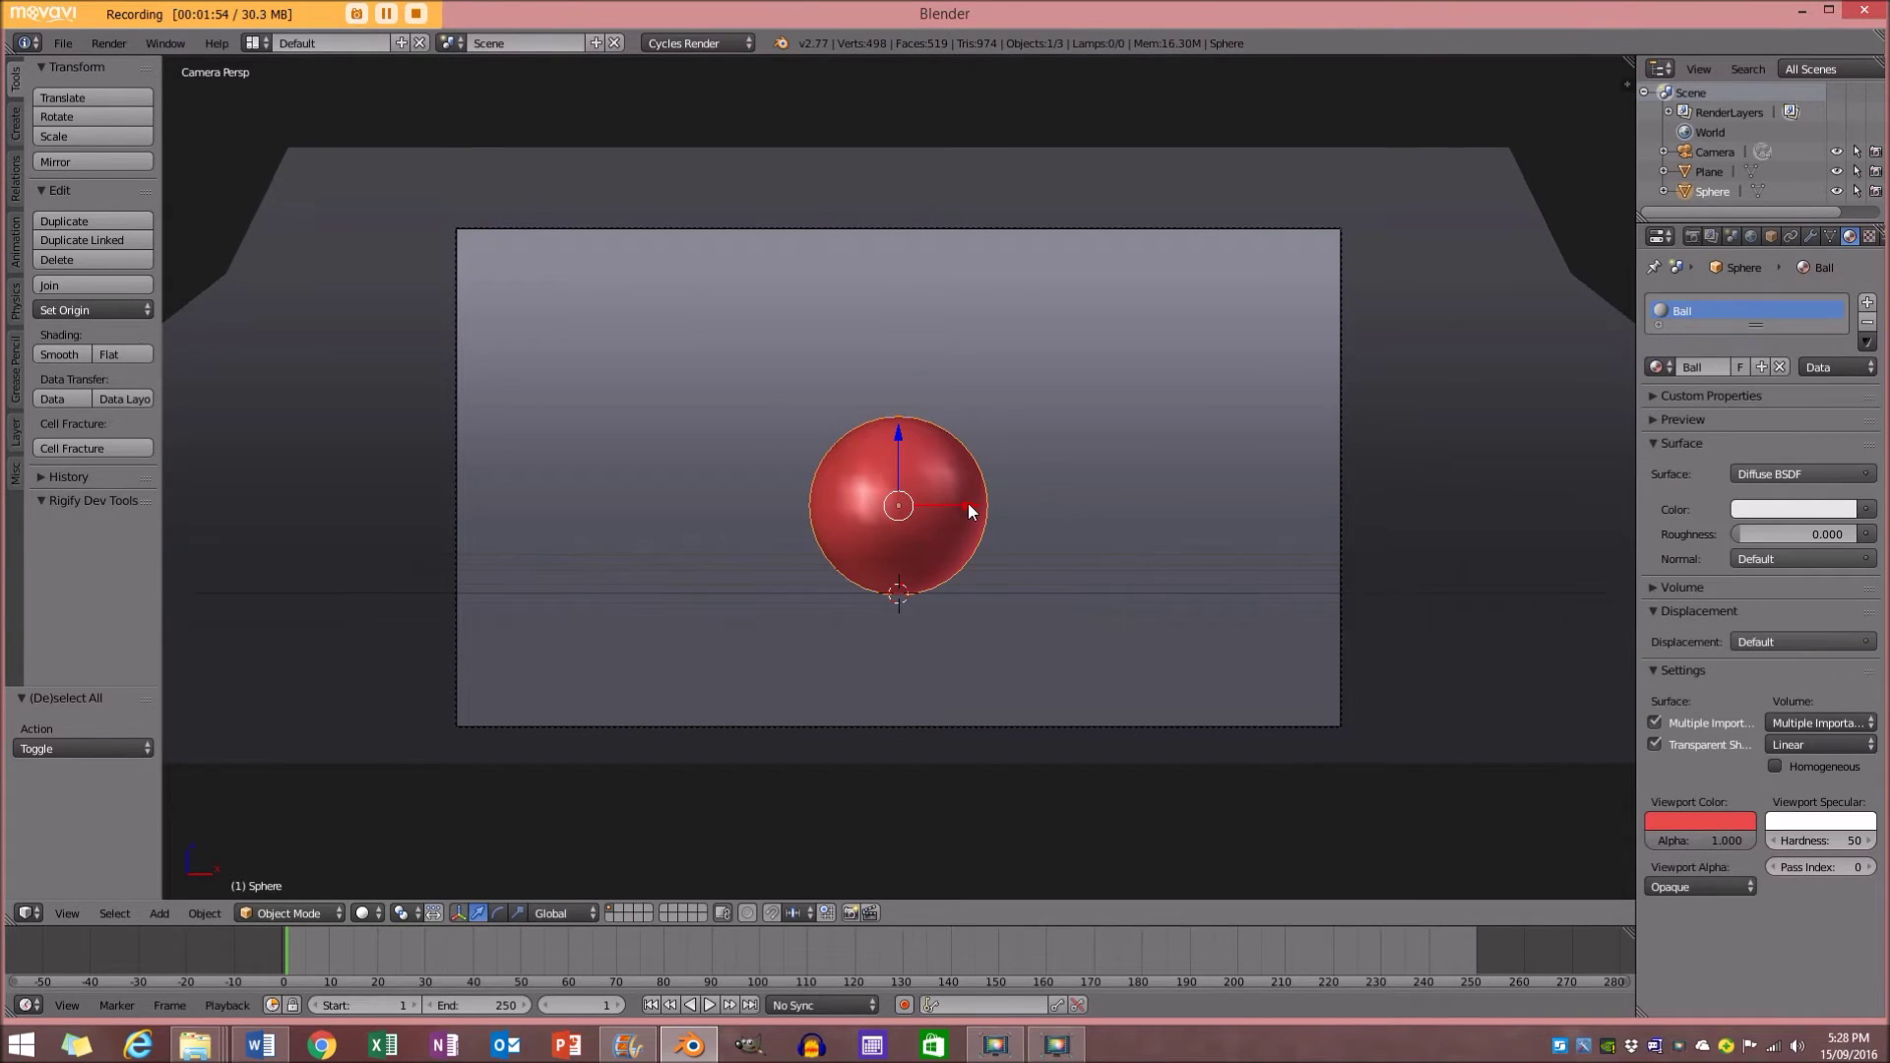
{"action": "key", "text": "shift+d"}
{"action": "key", "text": "x"}
{"action": "left_click", "coordinate": [1211, 504]}
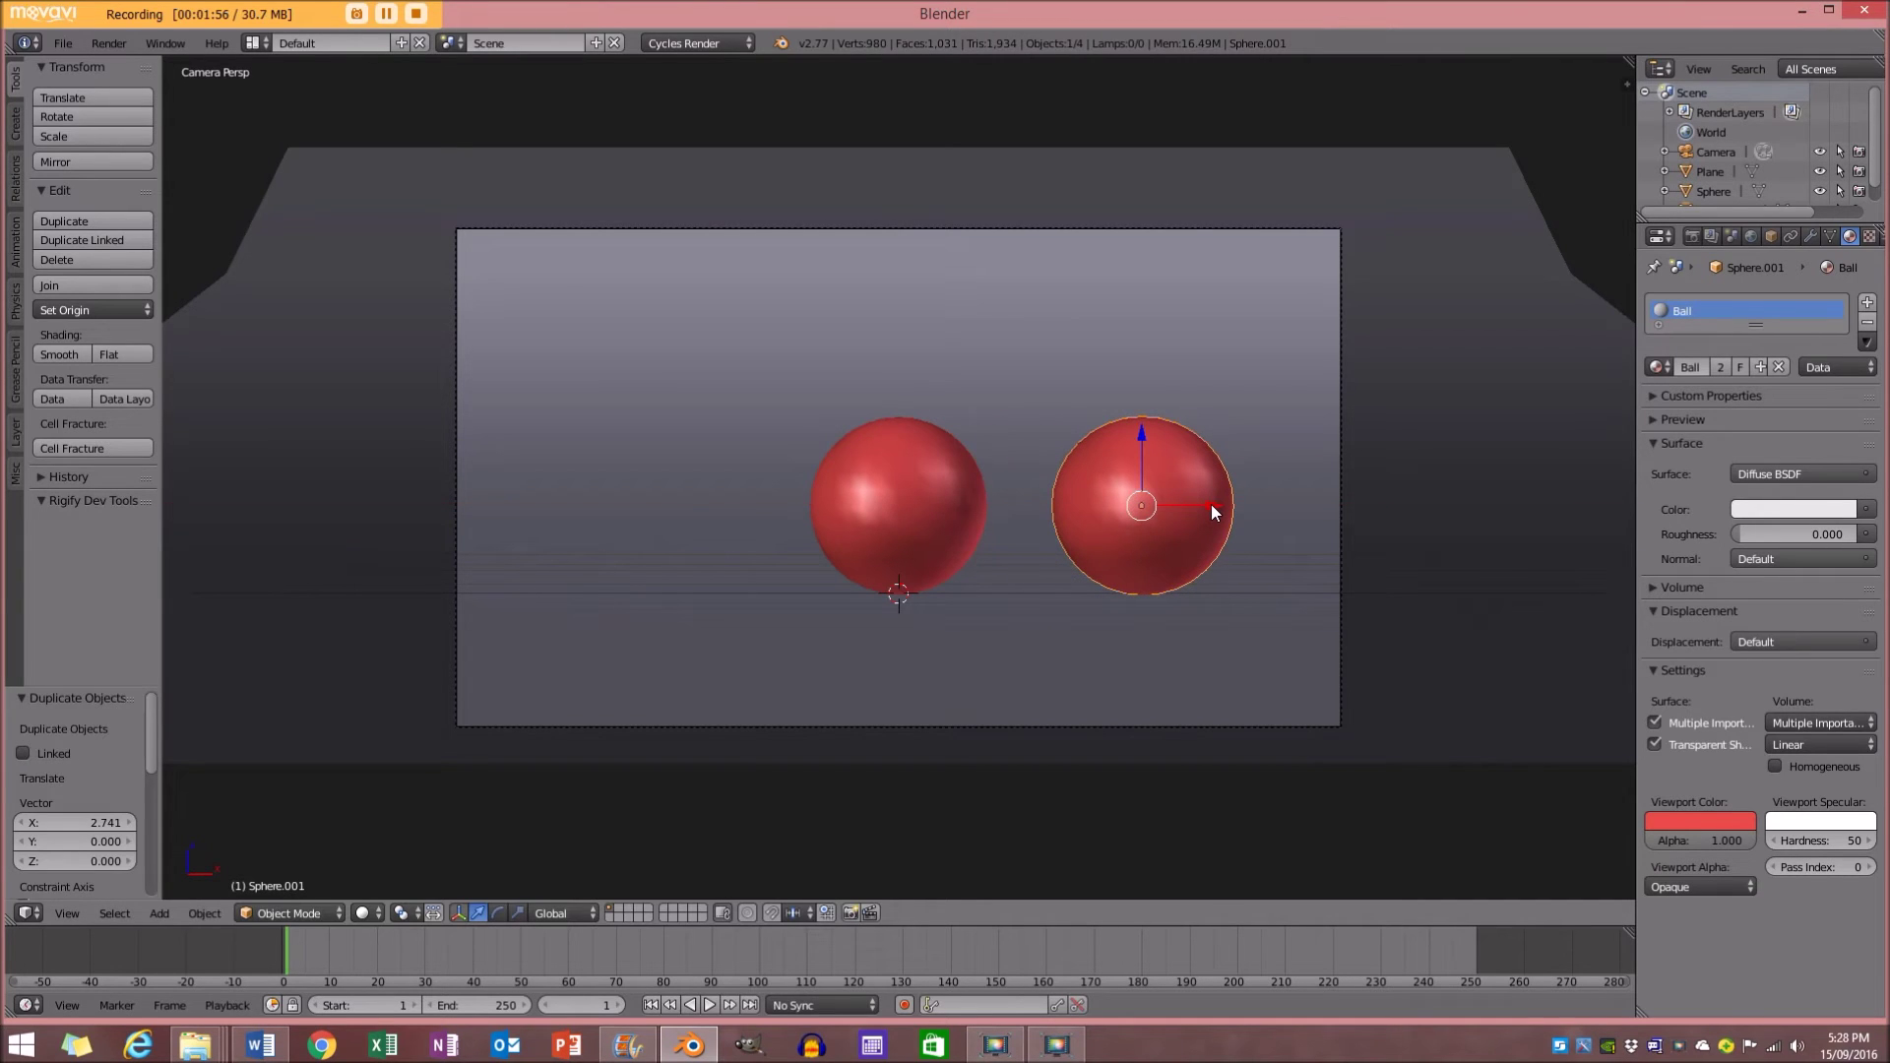
Push the duplicated sphere back along Y, away from the camera, and shift it about 1.27 units along X
{"action": "key", "text": "g"}
{"action": "key", "text": "y"}
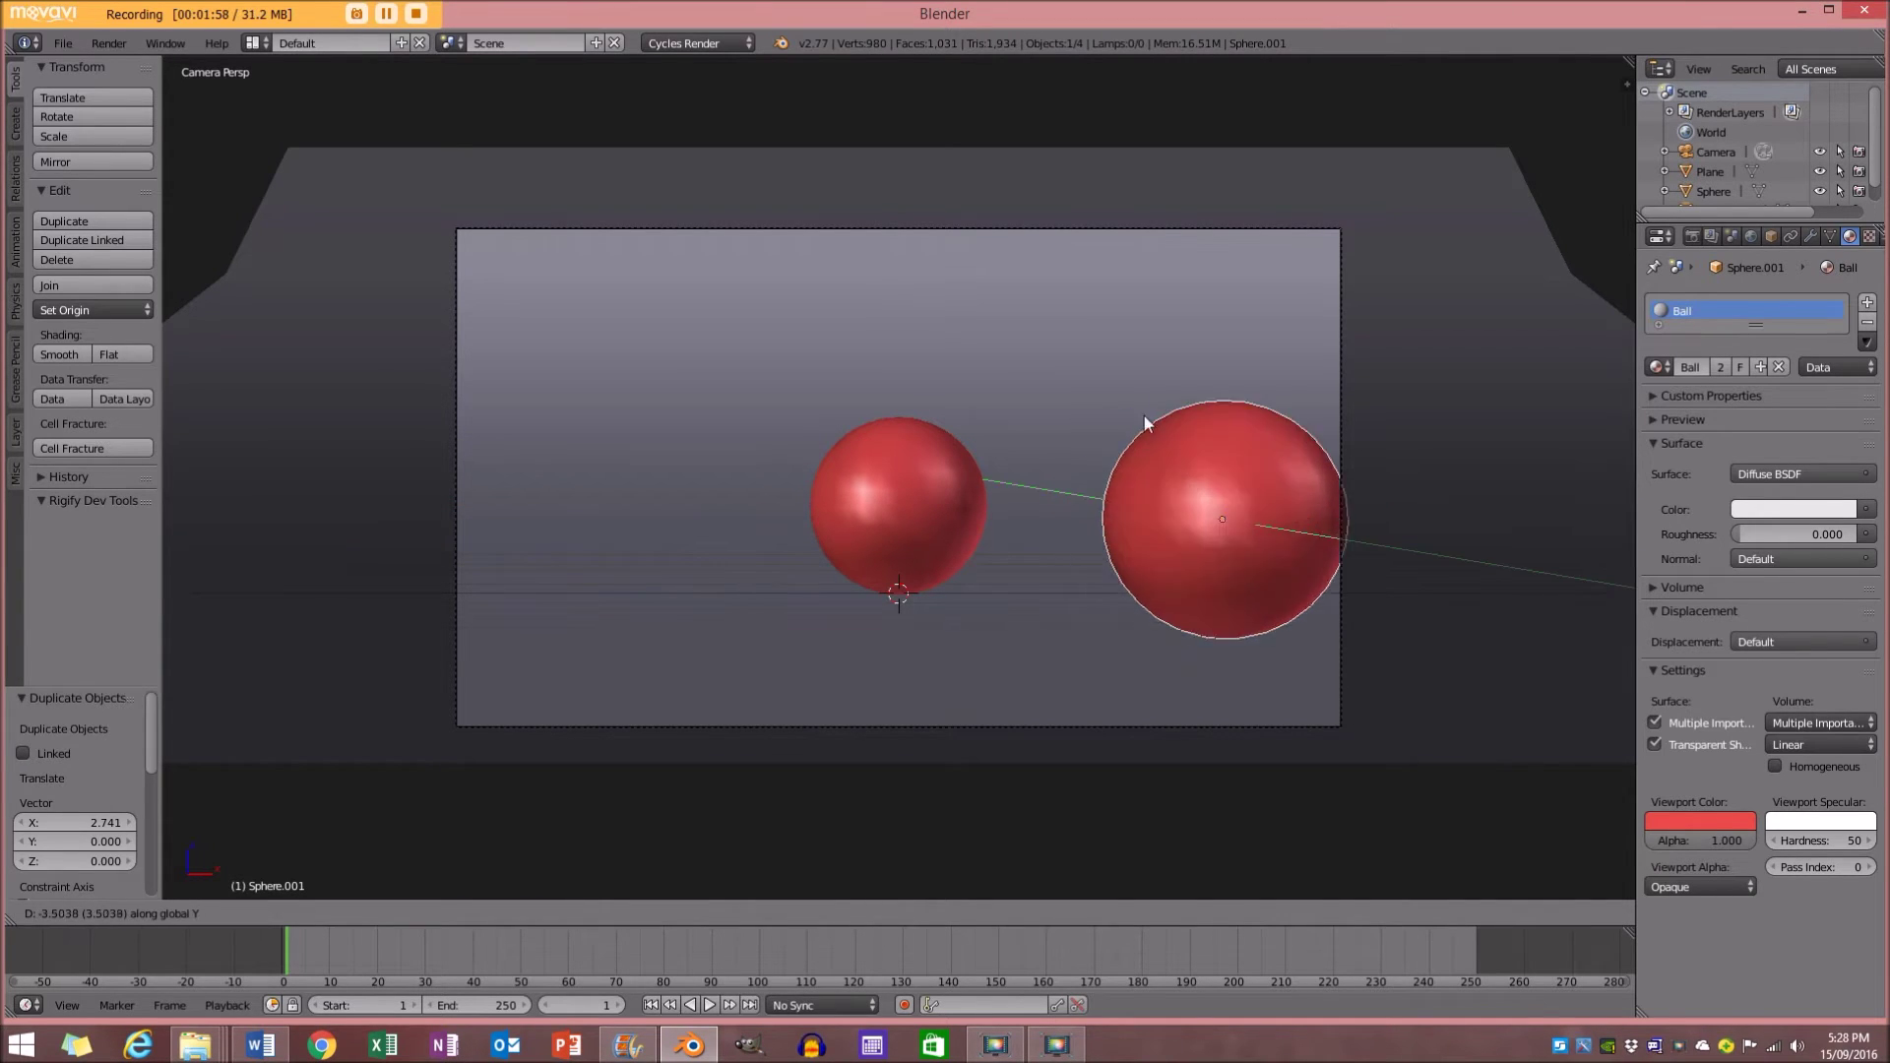
{"action": "left_click", "coordinate": [1361, 638]}
{"action": "left_click_drag", "start_coordinate": [1123, 490], "coordinate": [1191, 502]}
Duplicate the middle sphere again and place the copy about -2.51 units along X
{"action": "right_click", "coordinate": [941, 505]}
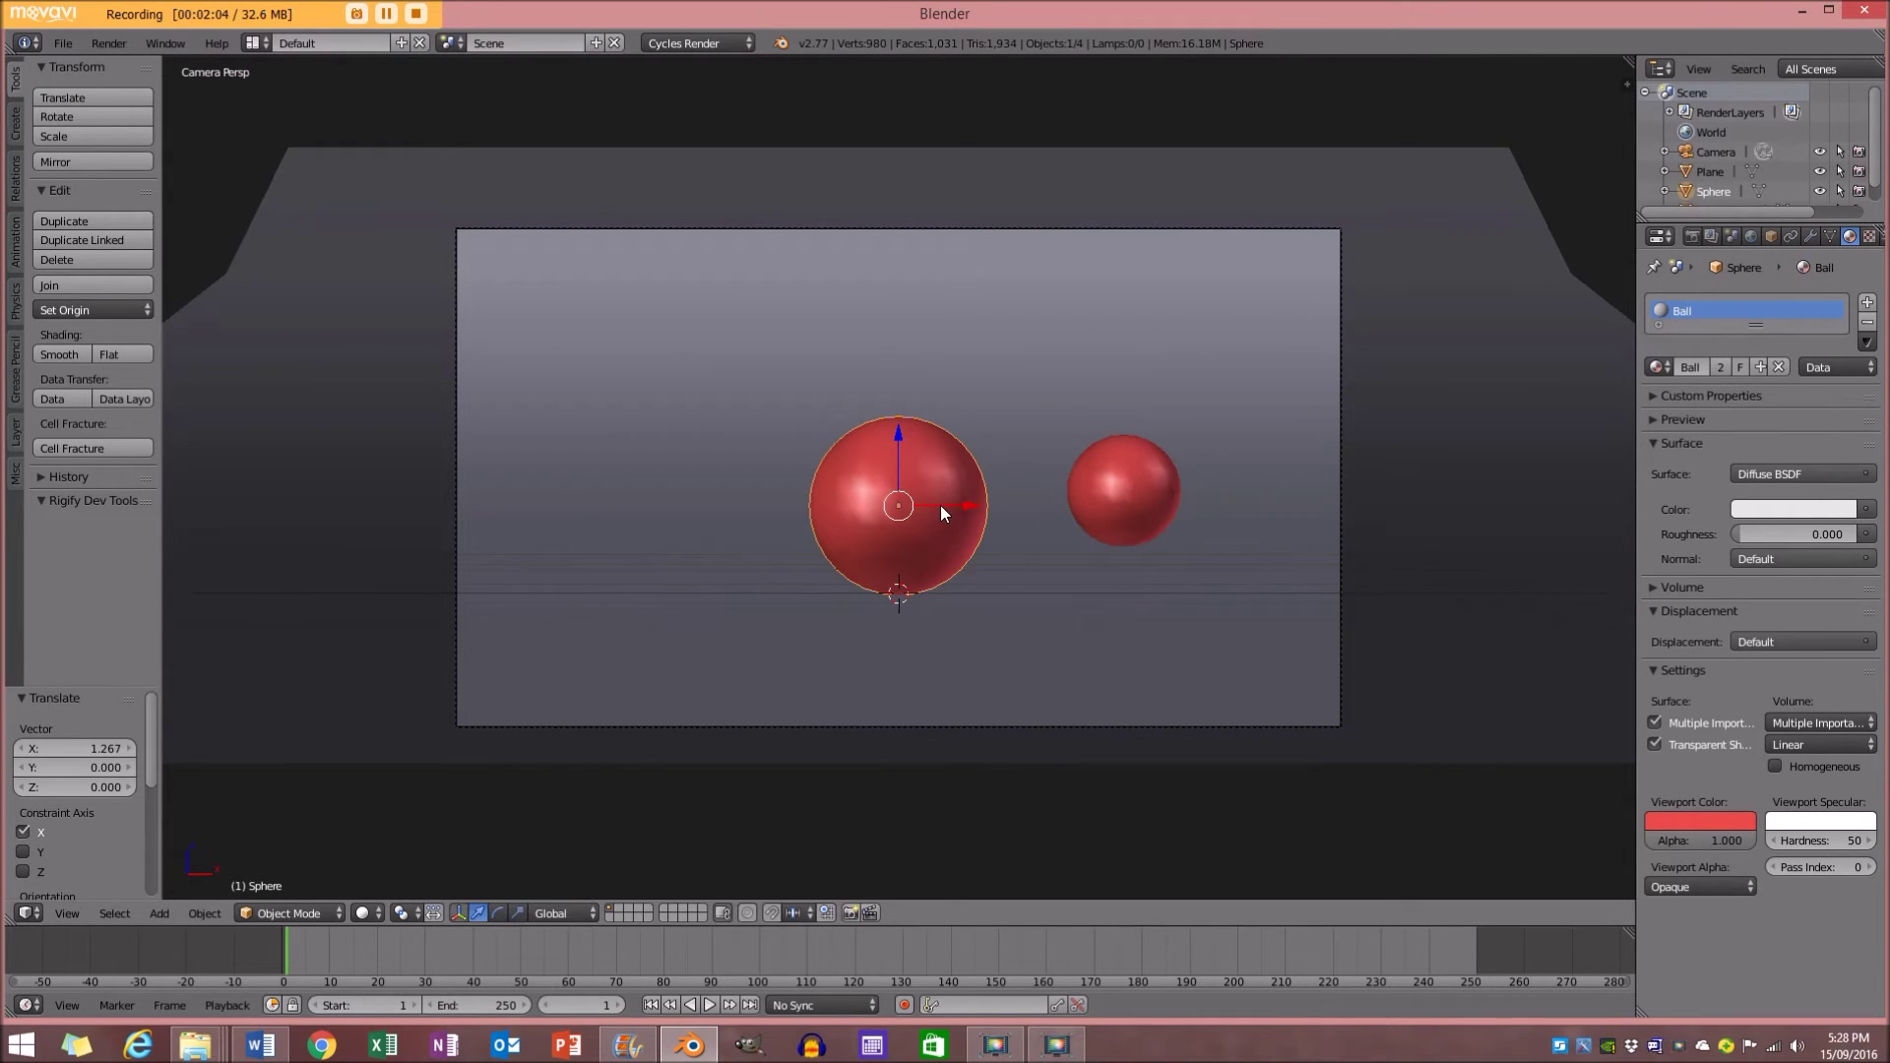
{"action": "key", "text": "shift+d"}
{"action": "key", "text": "x"}
{"action": "left_click", "coordinate": [718, 471]}
Scale the new sphere copy to about 0.48 and lower it about 0.5 units along Z onto the floor
{"action": "key", "text": "s"}
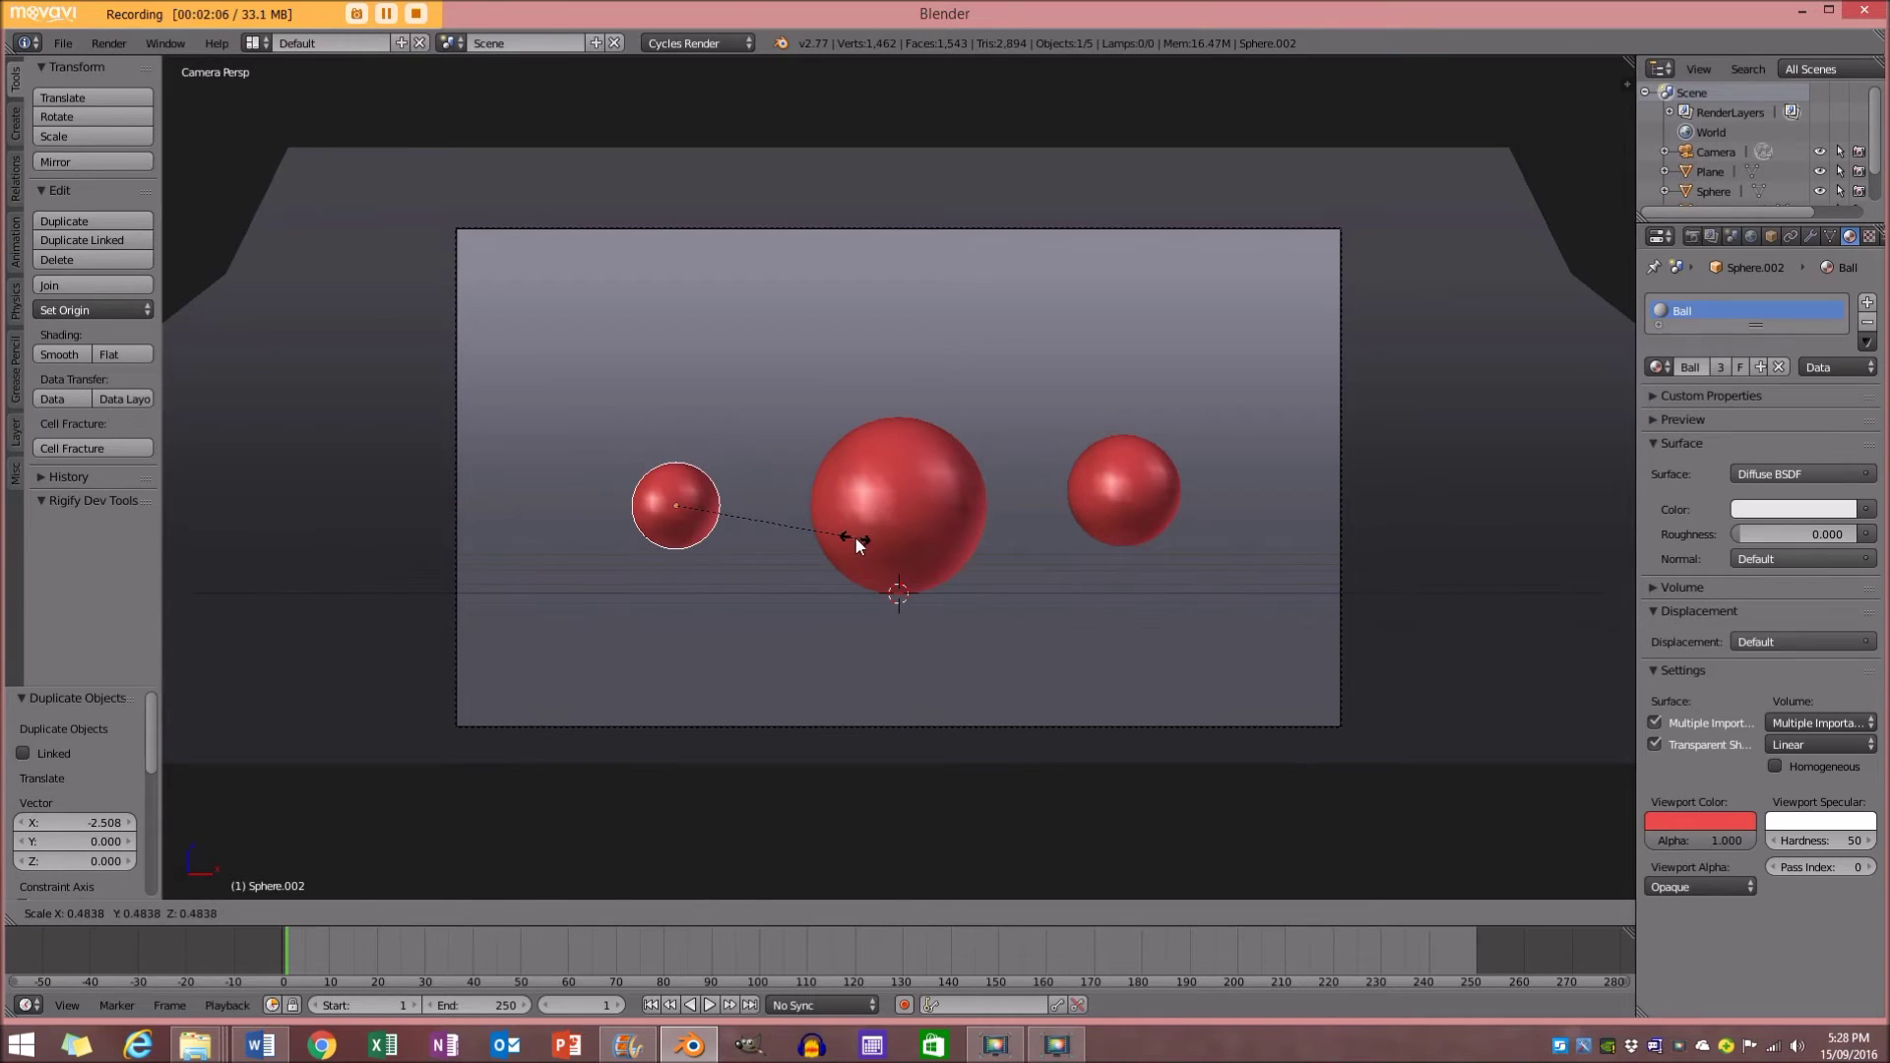
{"action": "left_click", "coordinate": [854, 537]}
{"action": "mouse_move", "coordinate": [677, 458]}
{"action": "left_mouse_down"}
{"action": "mouse_move", "coordinate": [671, 487]}
{"action": "mouse_move", "coordinate": [682, 476]}
{"action": "left_mouse_up"}
{"action": "left_click", "coordinate": [682, 476]}
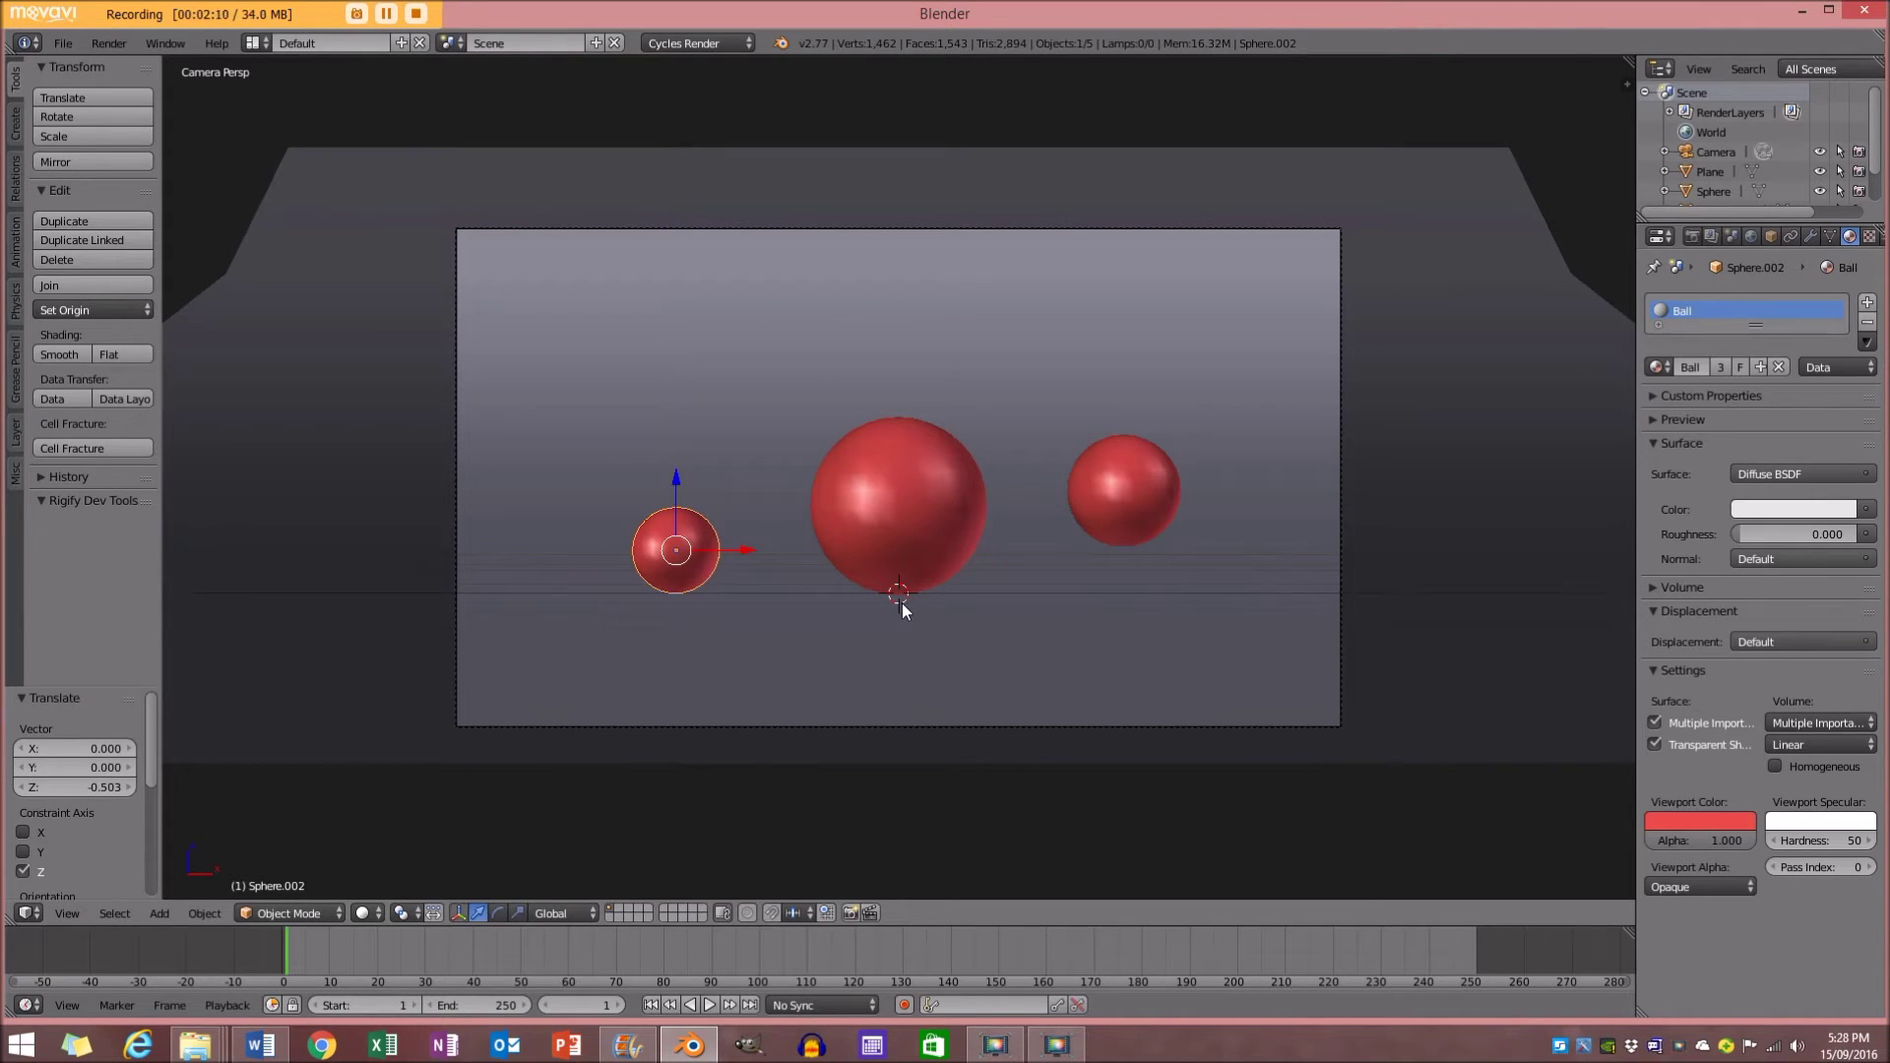
Bring the small sphere about 5.27 units toward the camera along Y and shift it about 0.41 units along X
{"action": "key", "text": "g"}
{"action": "key", "text": "y"}
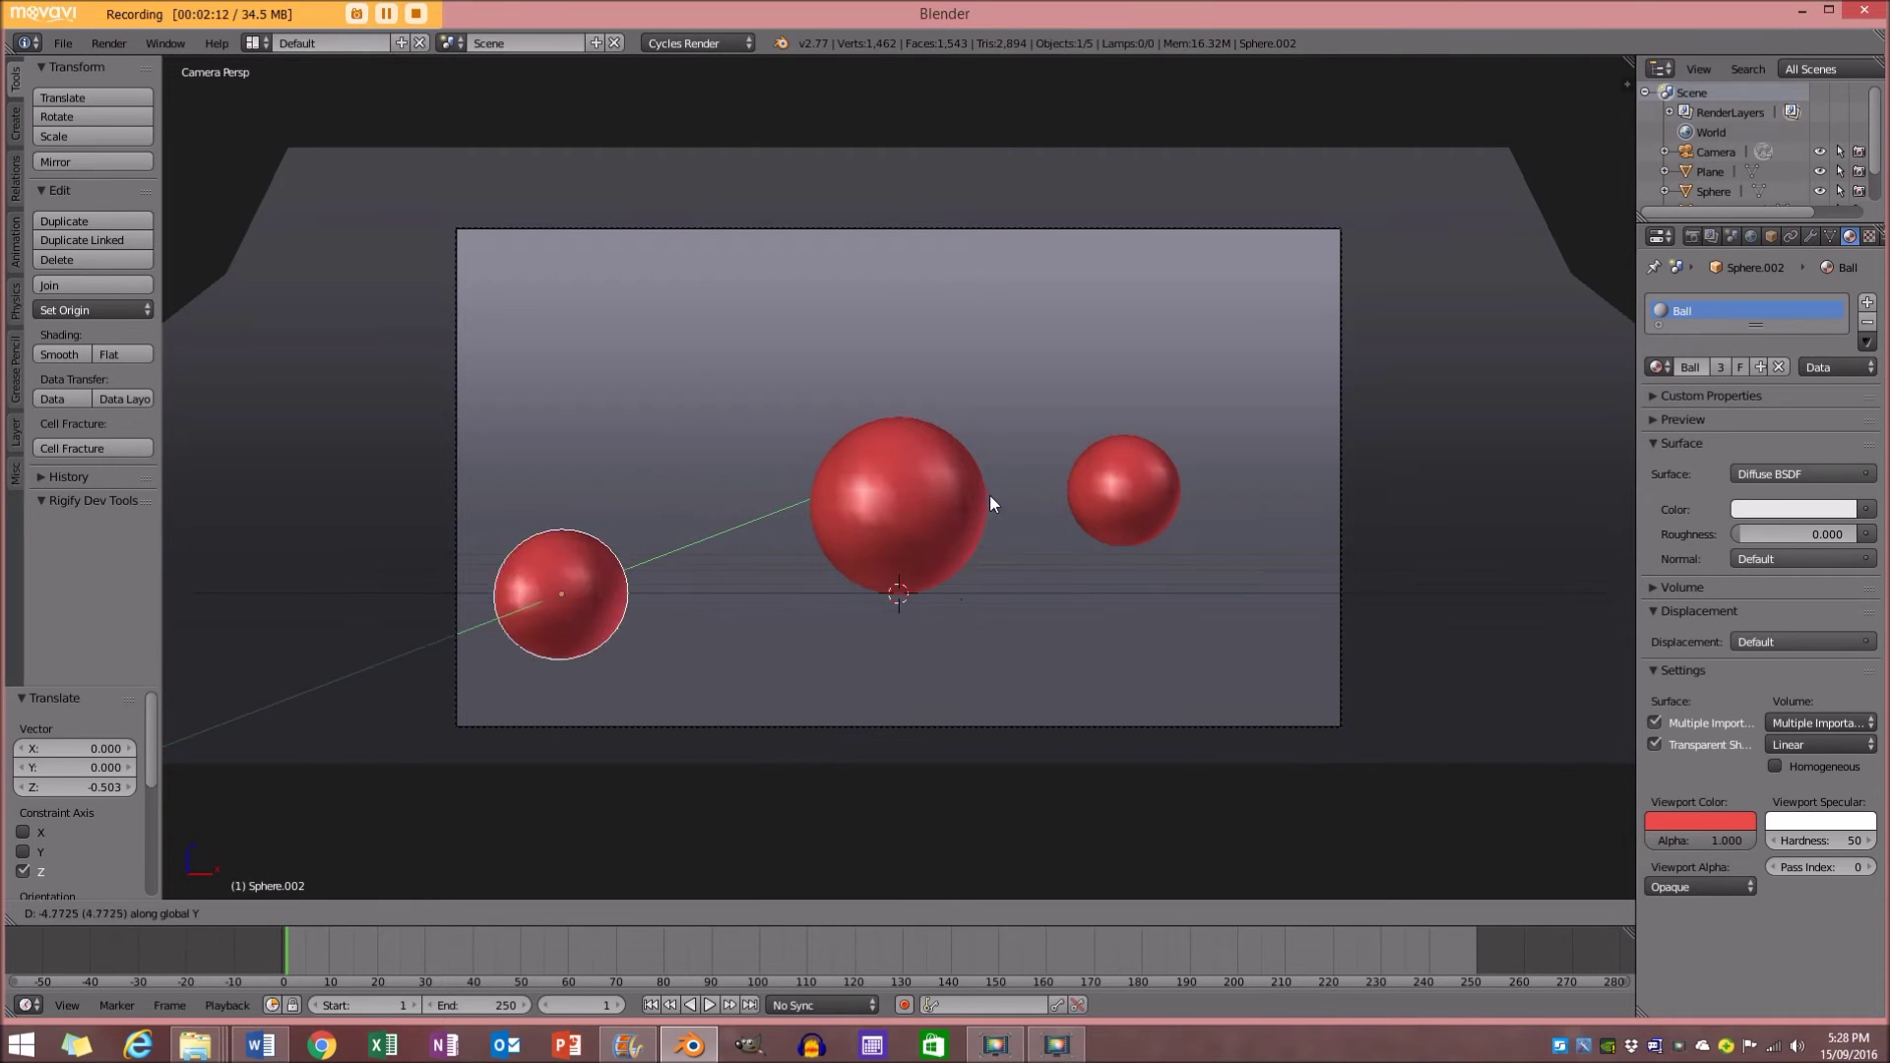
{"action": "left_click", "coordinate": [981, 504]}
{"action": "key", "text": "g"}
{"action": "key", "text": "x"}
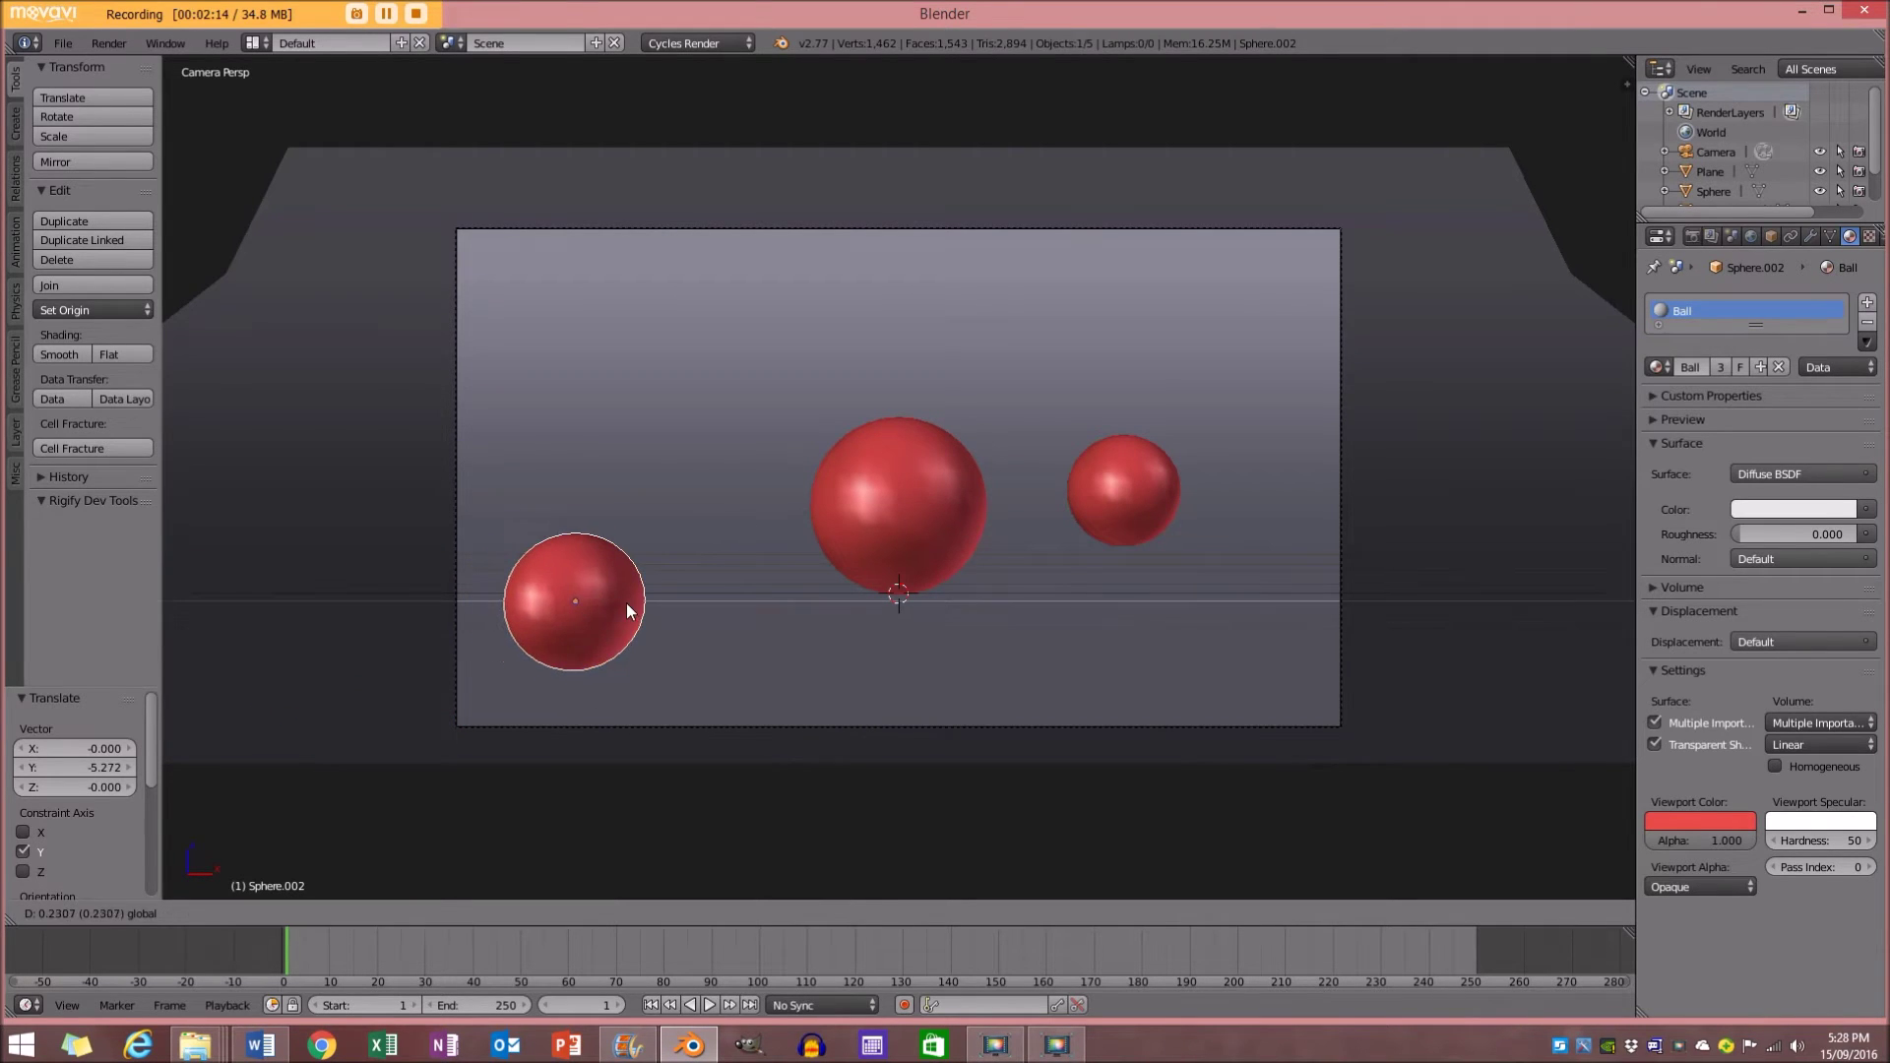
{"action": "left_click", "coordinate": [648, 611]}
Preview the three spheres in rendered shading, return to solid shading and deselect everything
{"action": "right_click", "coordinate": [1148, 506]}
{"action": "key", "text": "shift+z"}
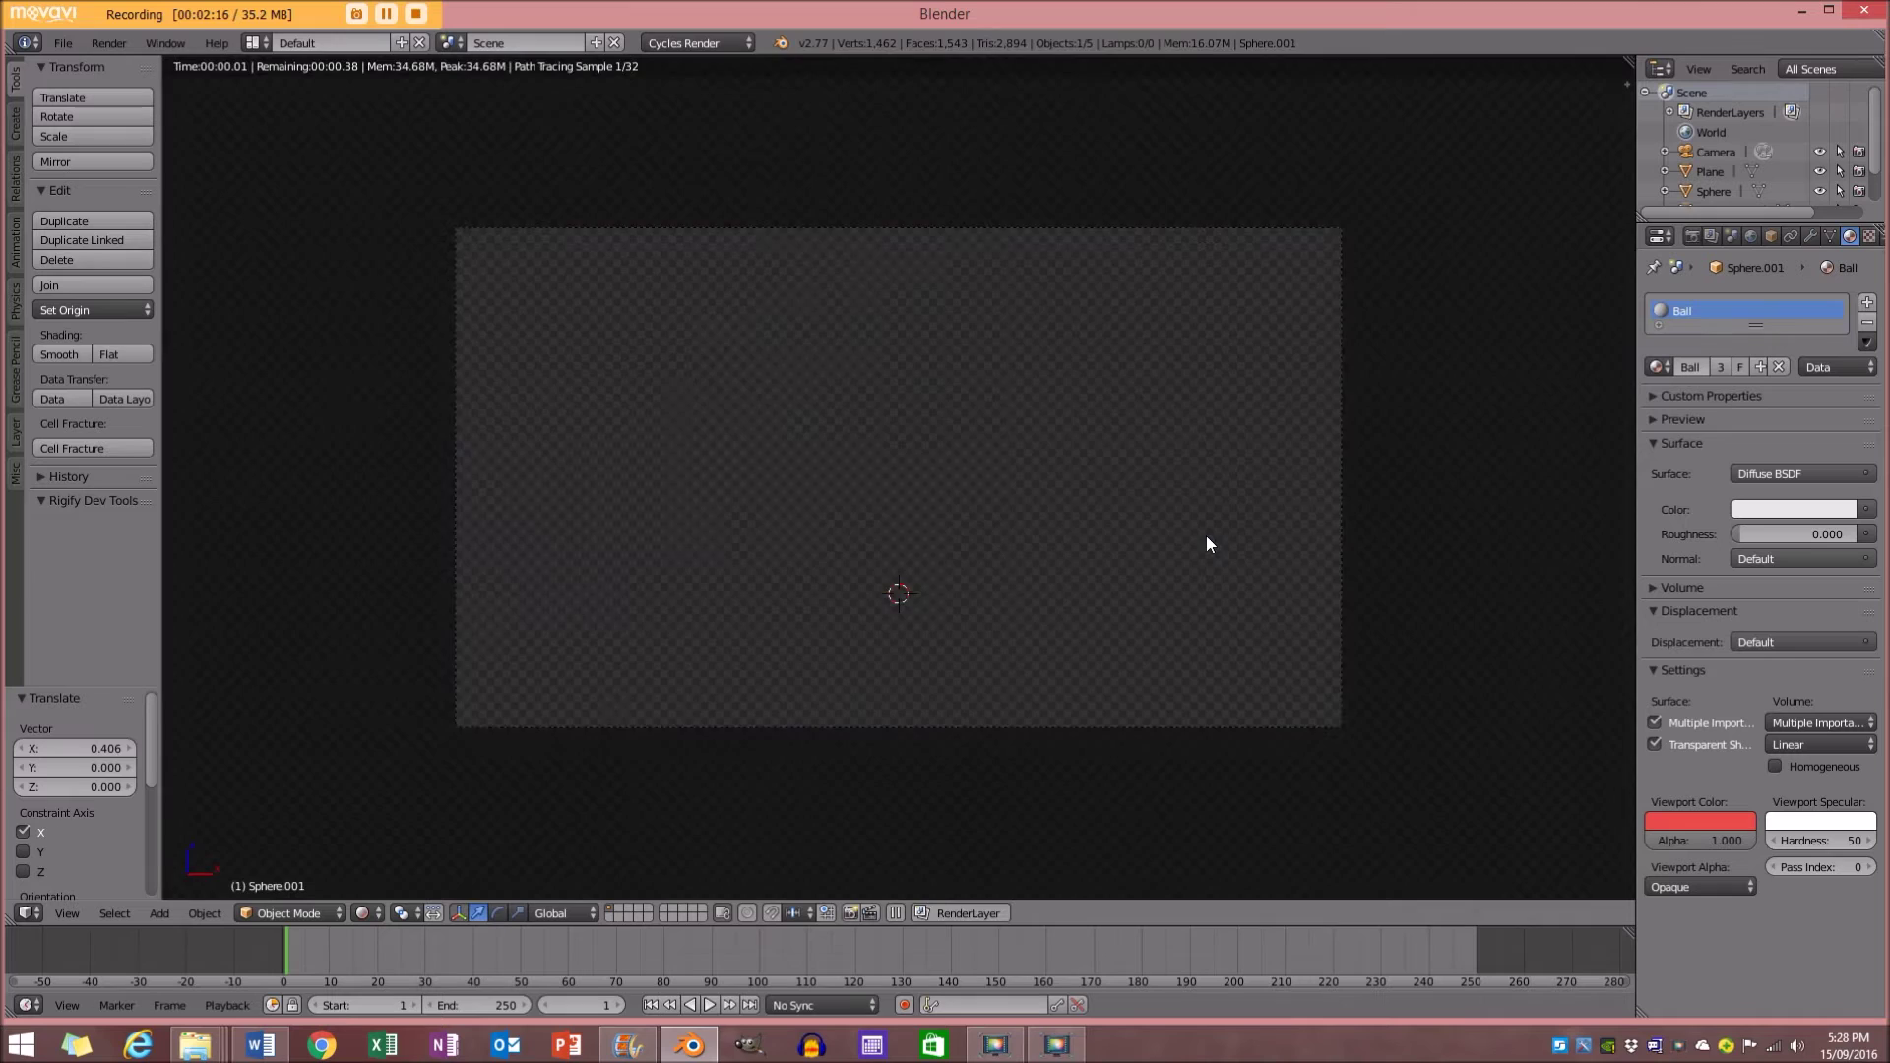
{"action": "key", "text": "shift+z"}
{"action": "scroll", "coordinate": [1013, 500], "scroll_direction": "down", "scroll_amount": 3}
{"action": "key", "text": "a"}
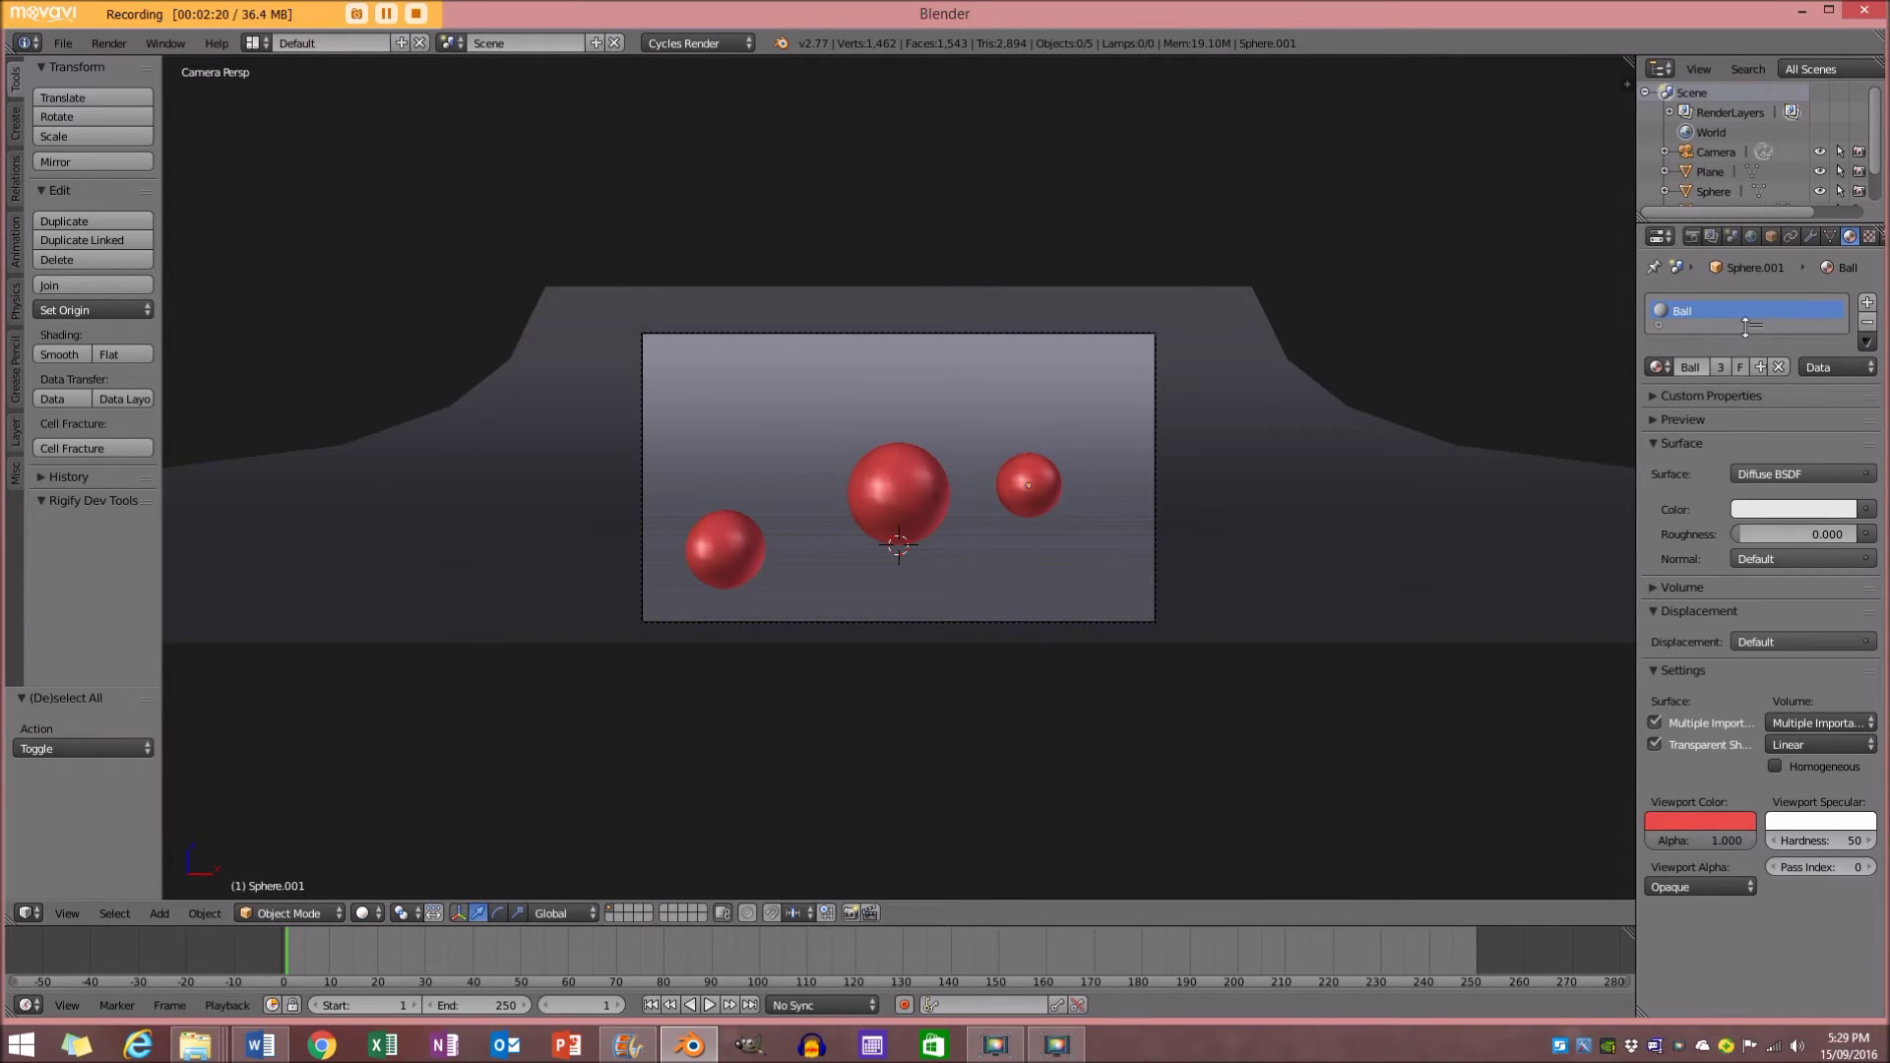
Enable border rendering and set the render resolution to 1280 × 720 px at 100%
{"action": "left_click", "coordinate": [1690, 239]}
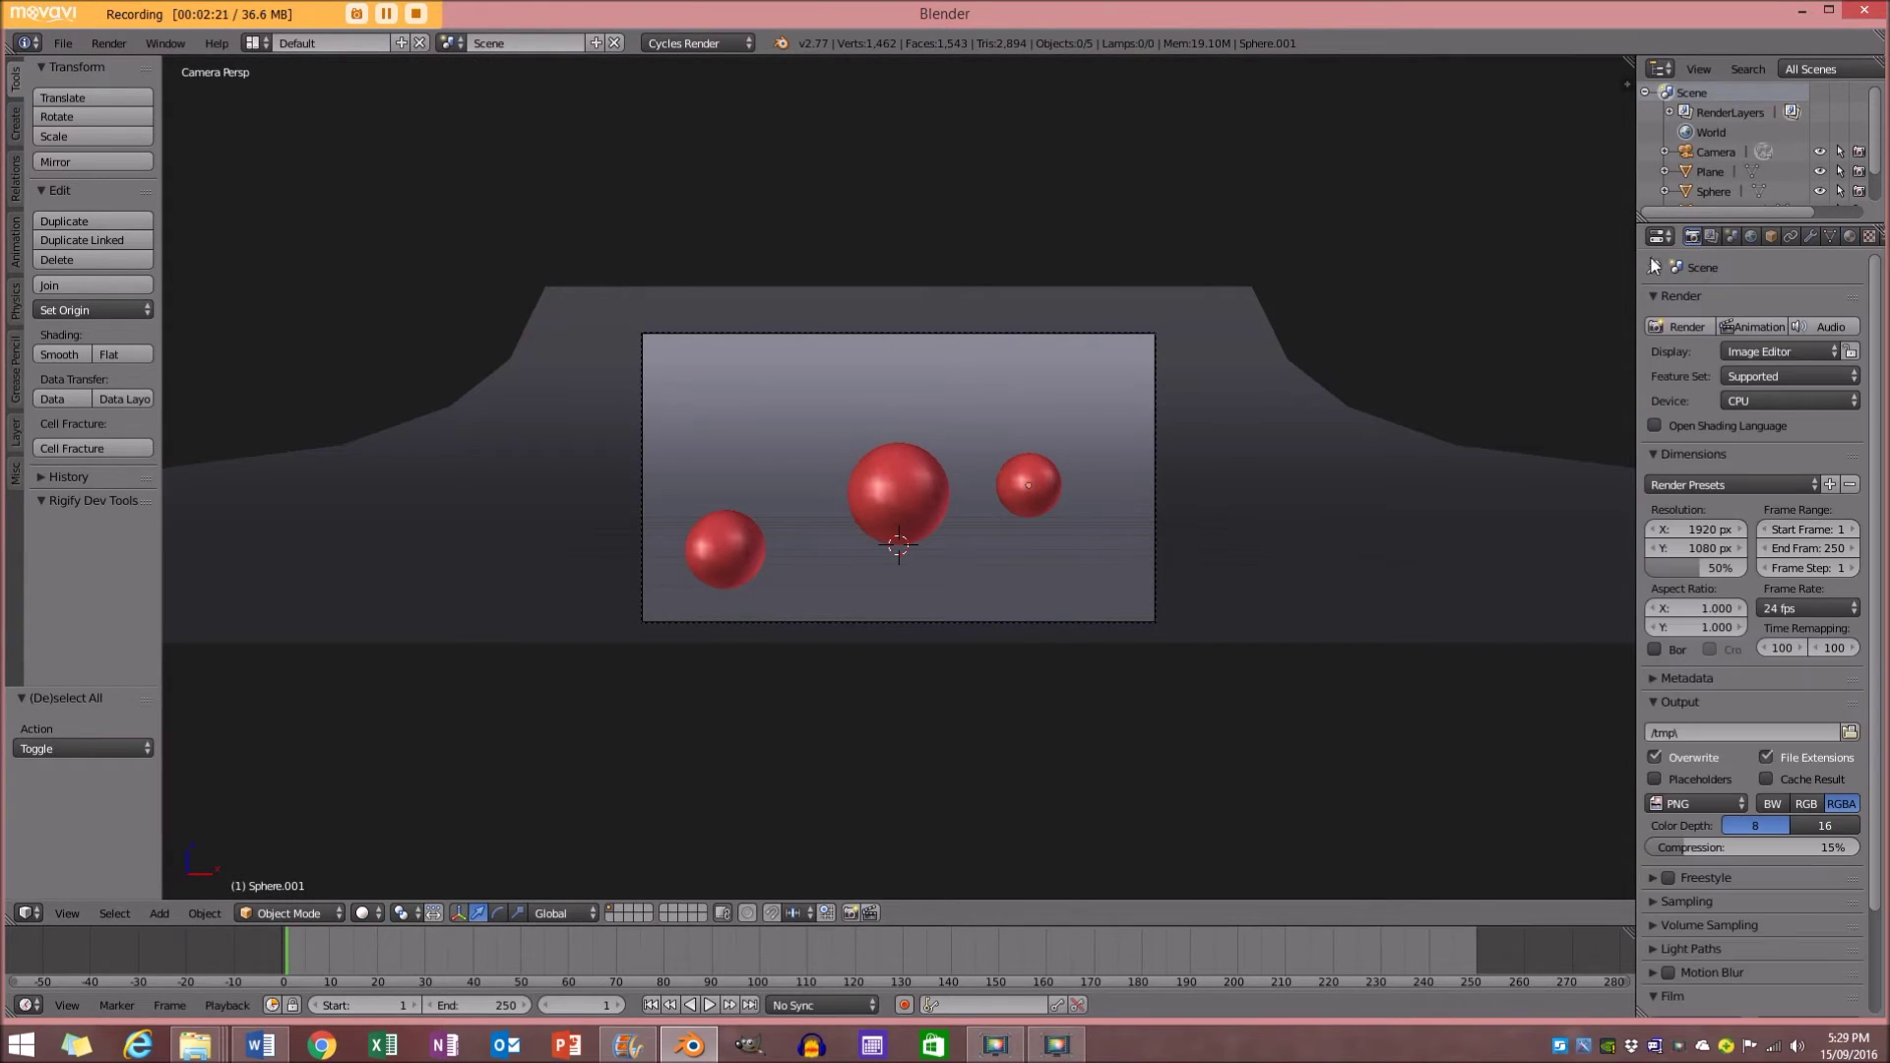
{"action": "left_click", "coordinate": [1654, 647]}
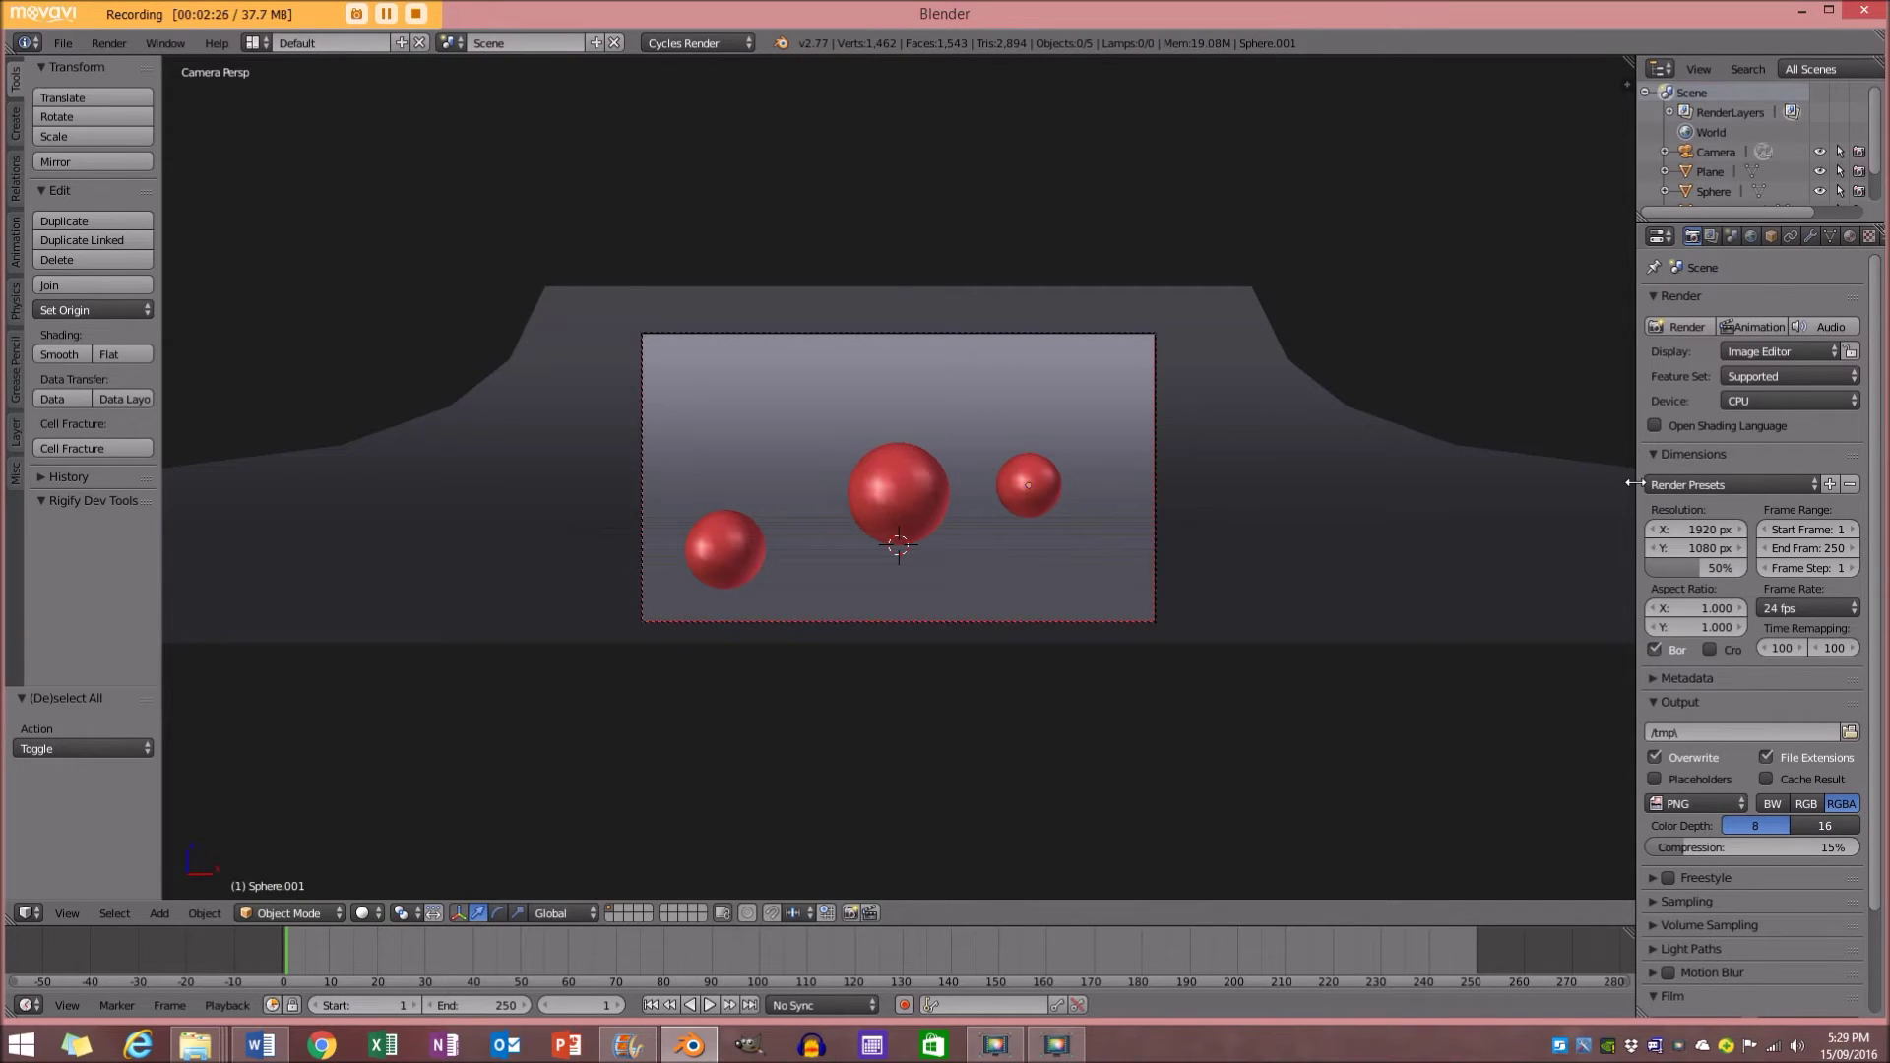
{"action": "left_click_drag", "start_coordinate": [1637, 485], "coordinate": [1527, 485]}
{"action": "left_click", "coordinate": [1618, 530]}
{"action": "type", "text": "1280"}
{"action": "key", "text": "Return"}
{"action": "left_click", "coordinate": [1612, 547]}
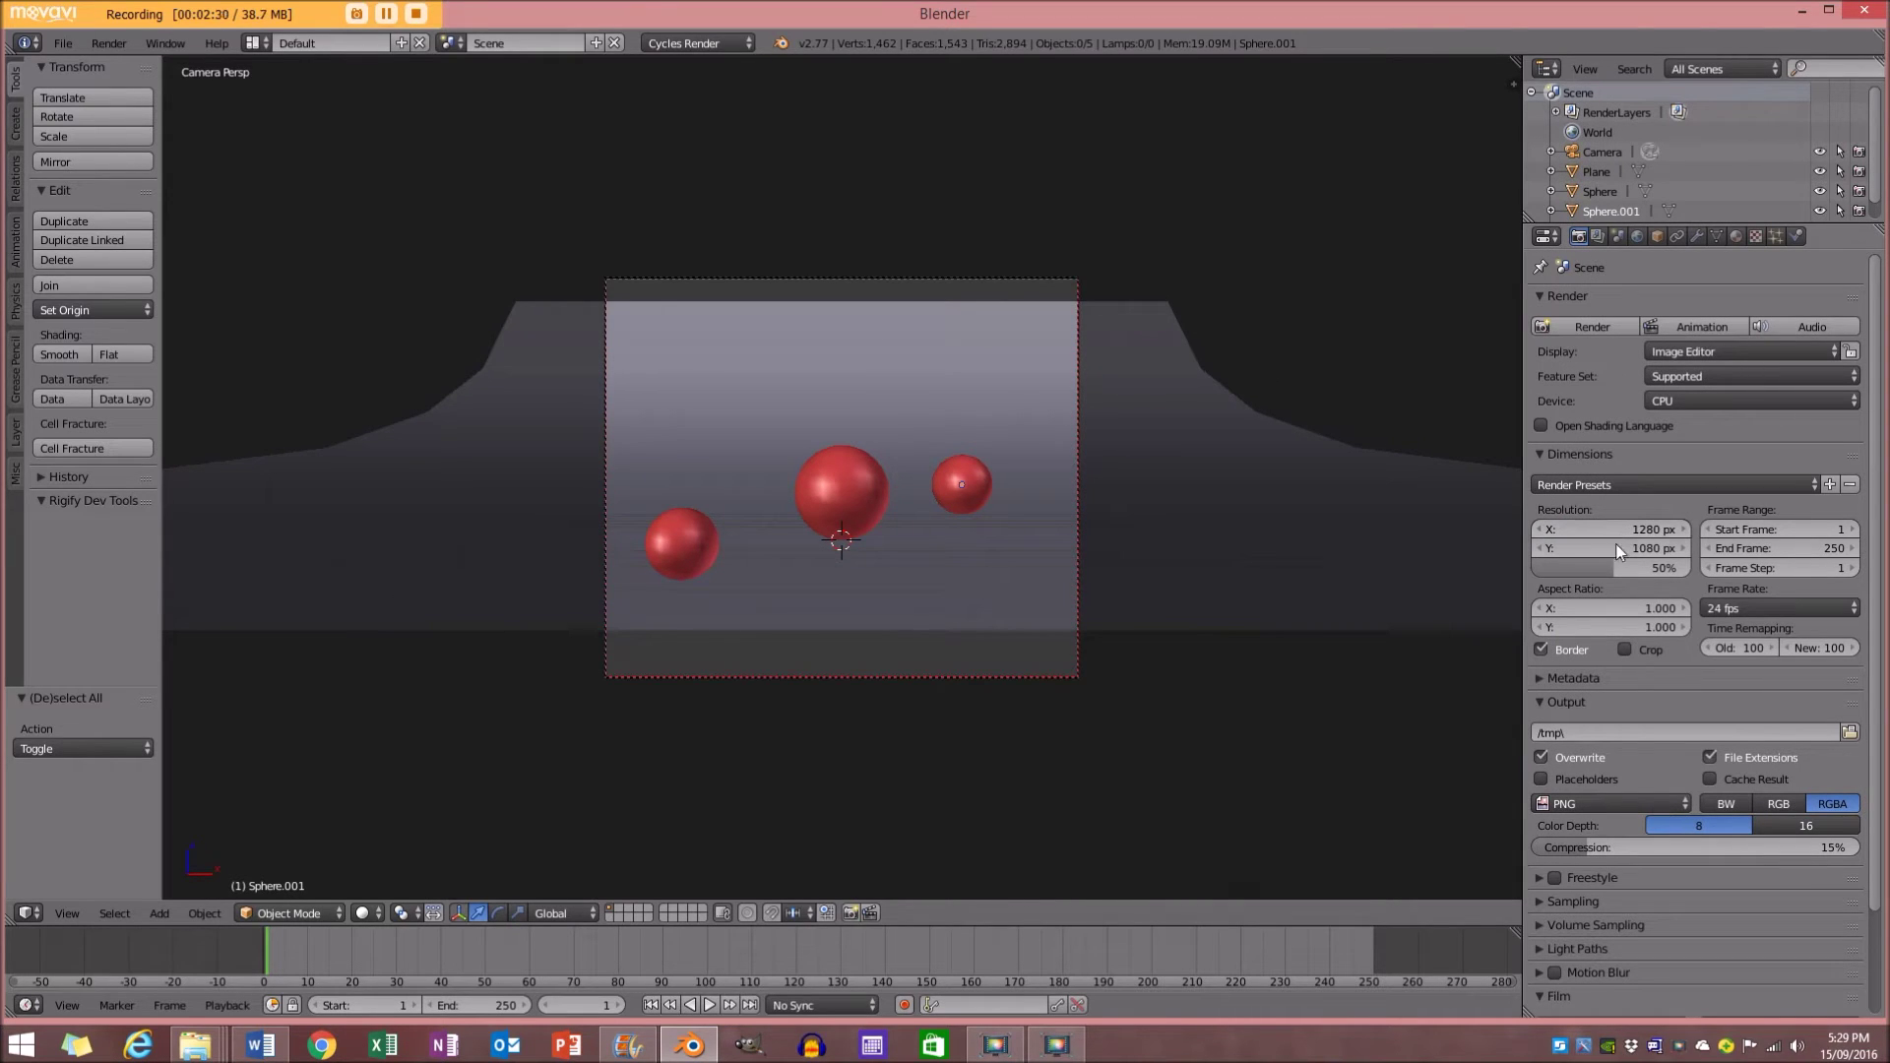
{"action": "type", "text": "720"}
{"action": "key", "text": "Return"}
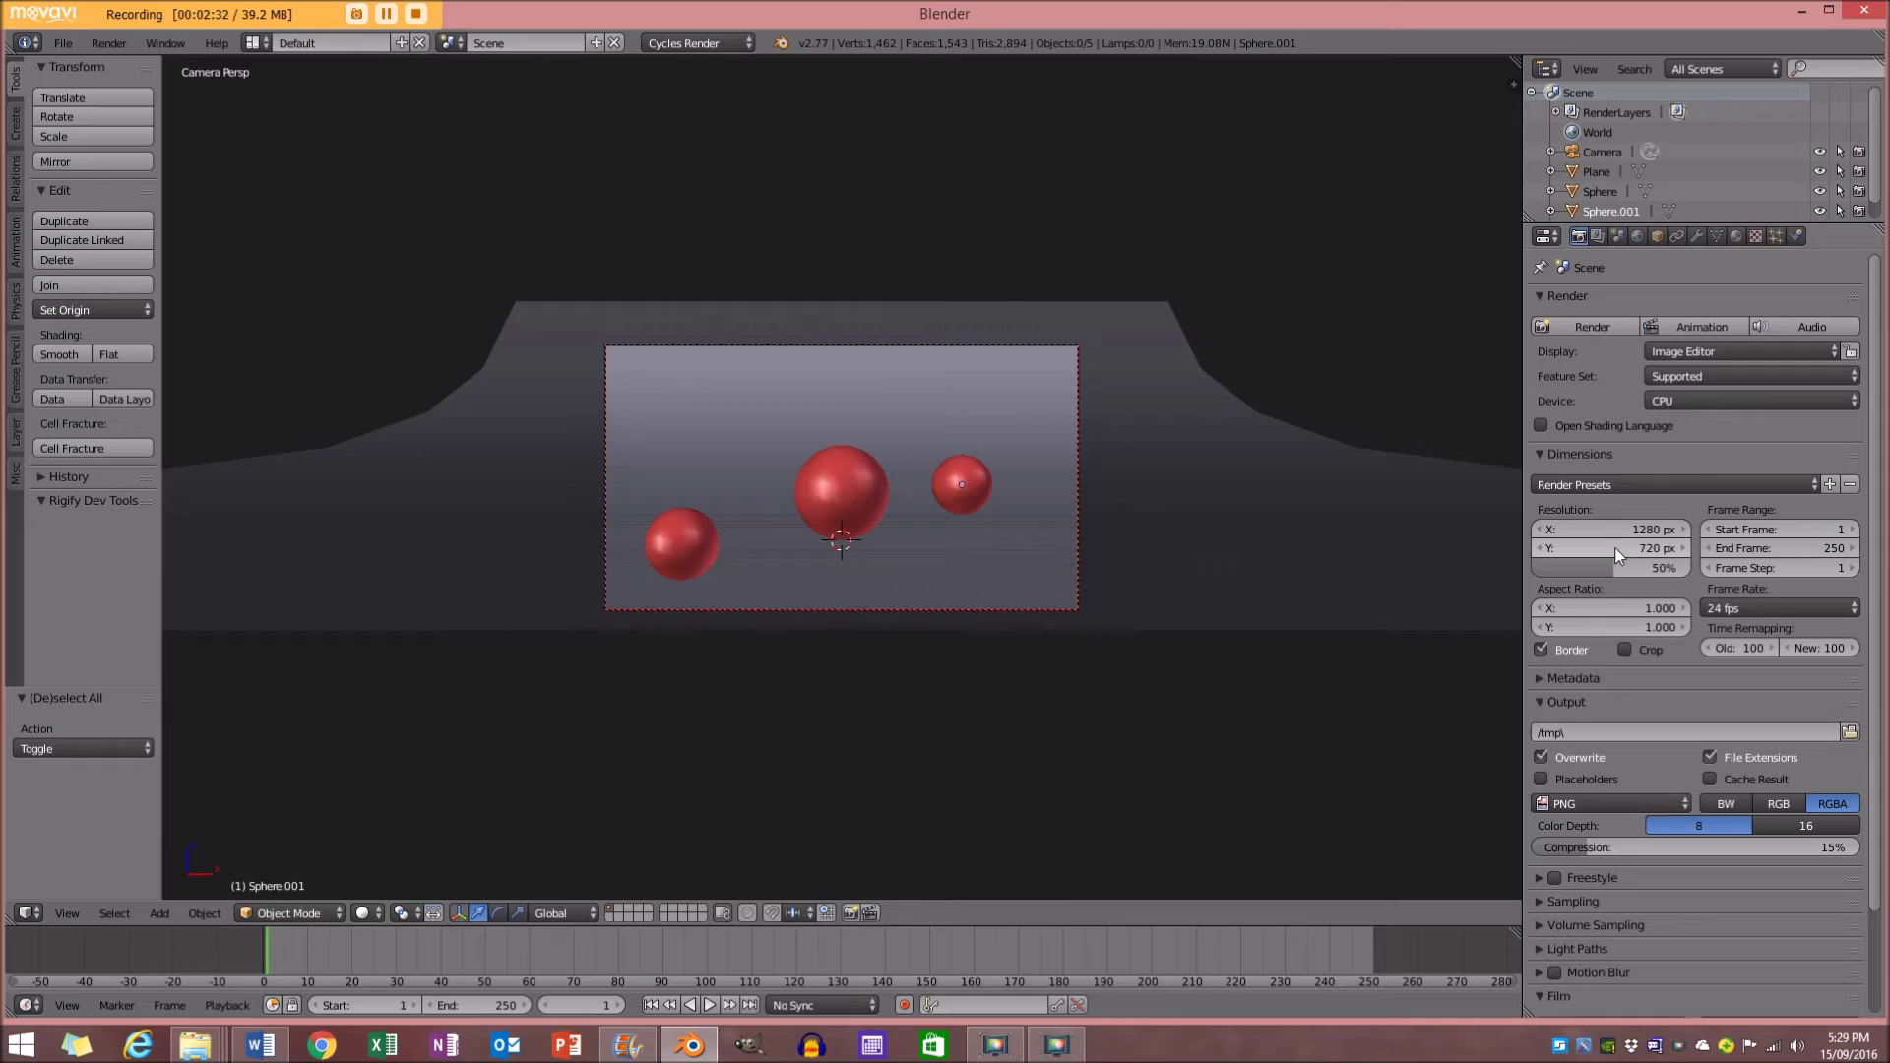
{"action": "left_click_drag", "start_coordinate": [1620, 568], "coordinate": [1695, 569]}
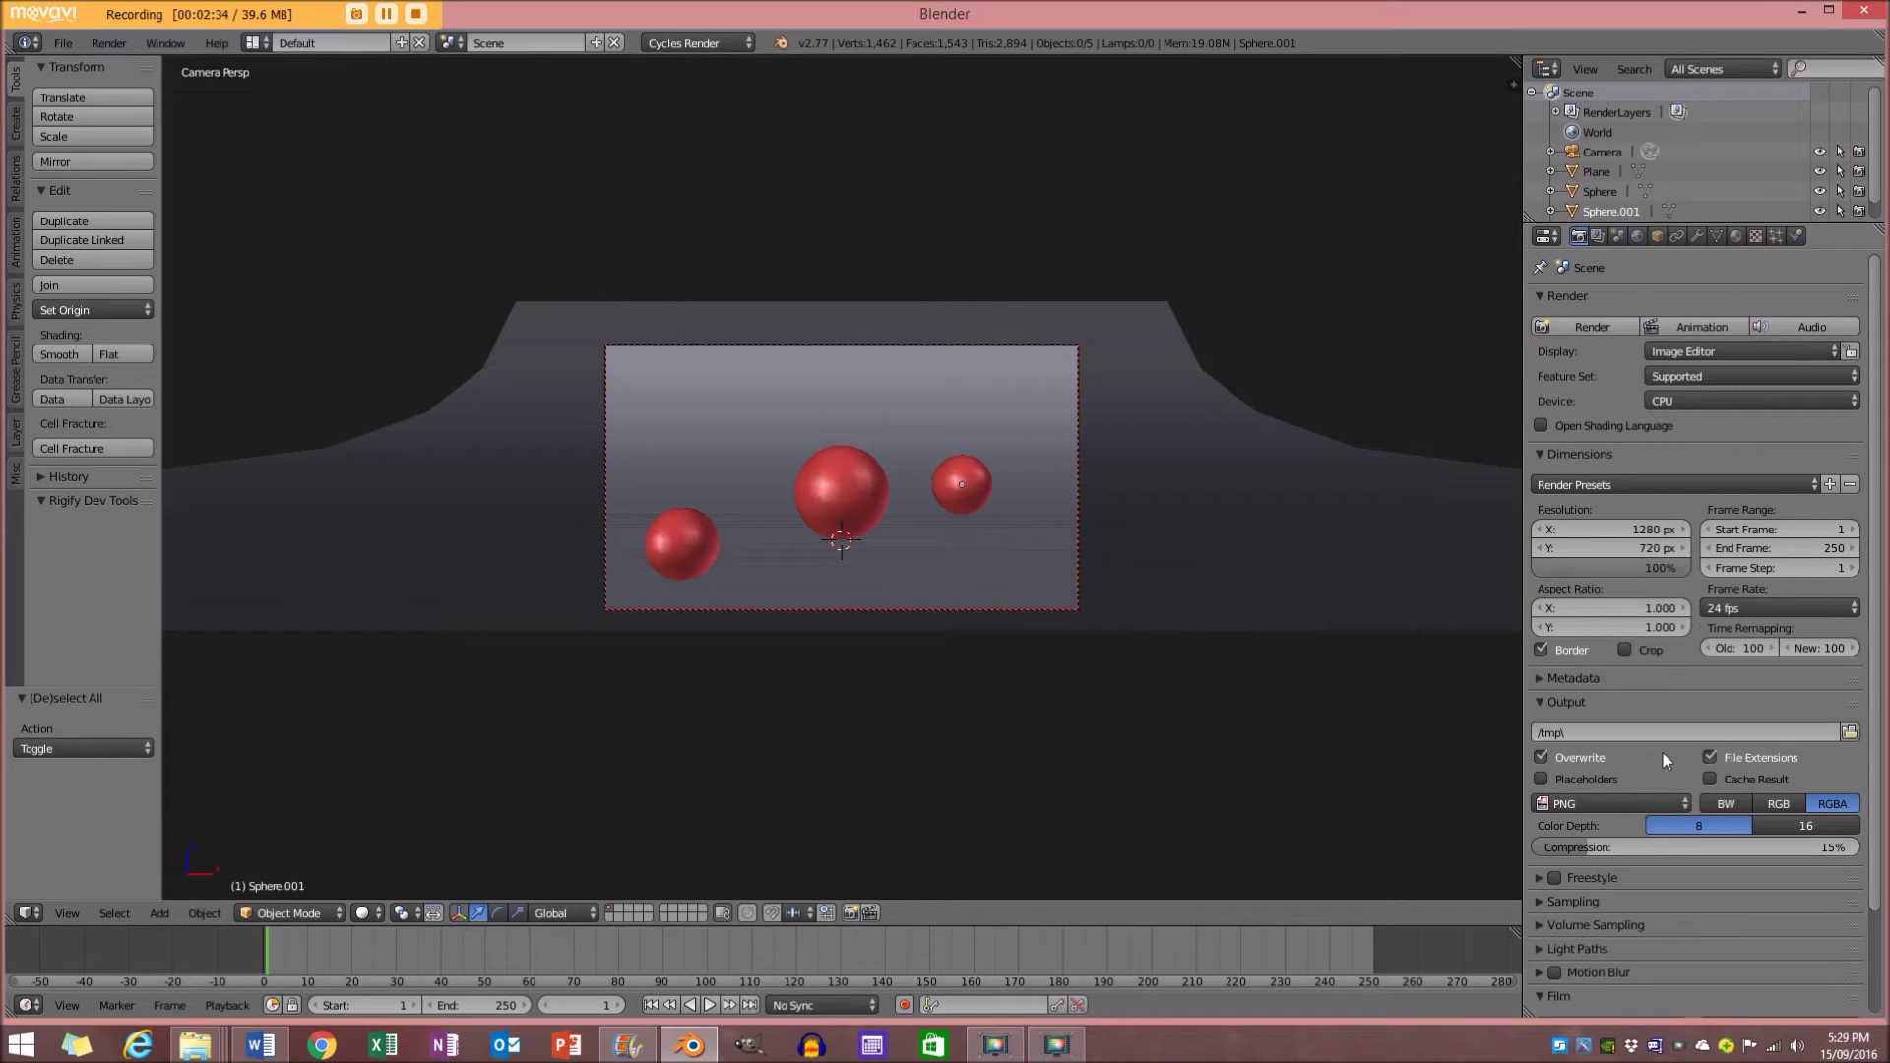
Set the preview samples to 120 in the sampling settings
{"action": "scroll", "coordinate": [1670, 744], "scroll_direction": "down", "scroll_amount": 2}
{"action": "left_click", "coordinate": [1569, 822]}
{"action": "left_click", "coordinate": [1796, 941]}
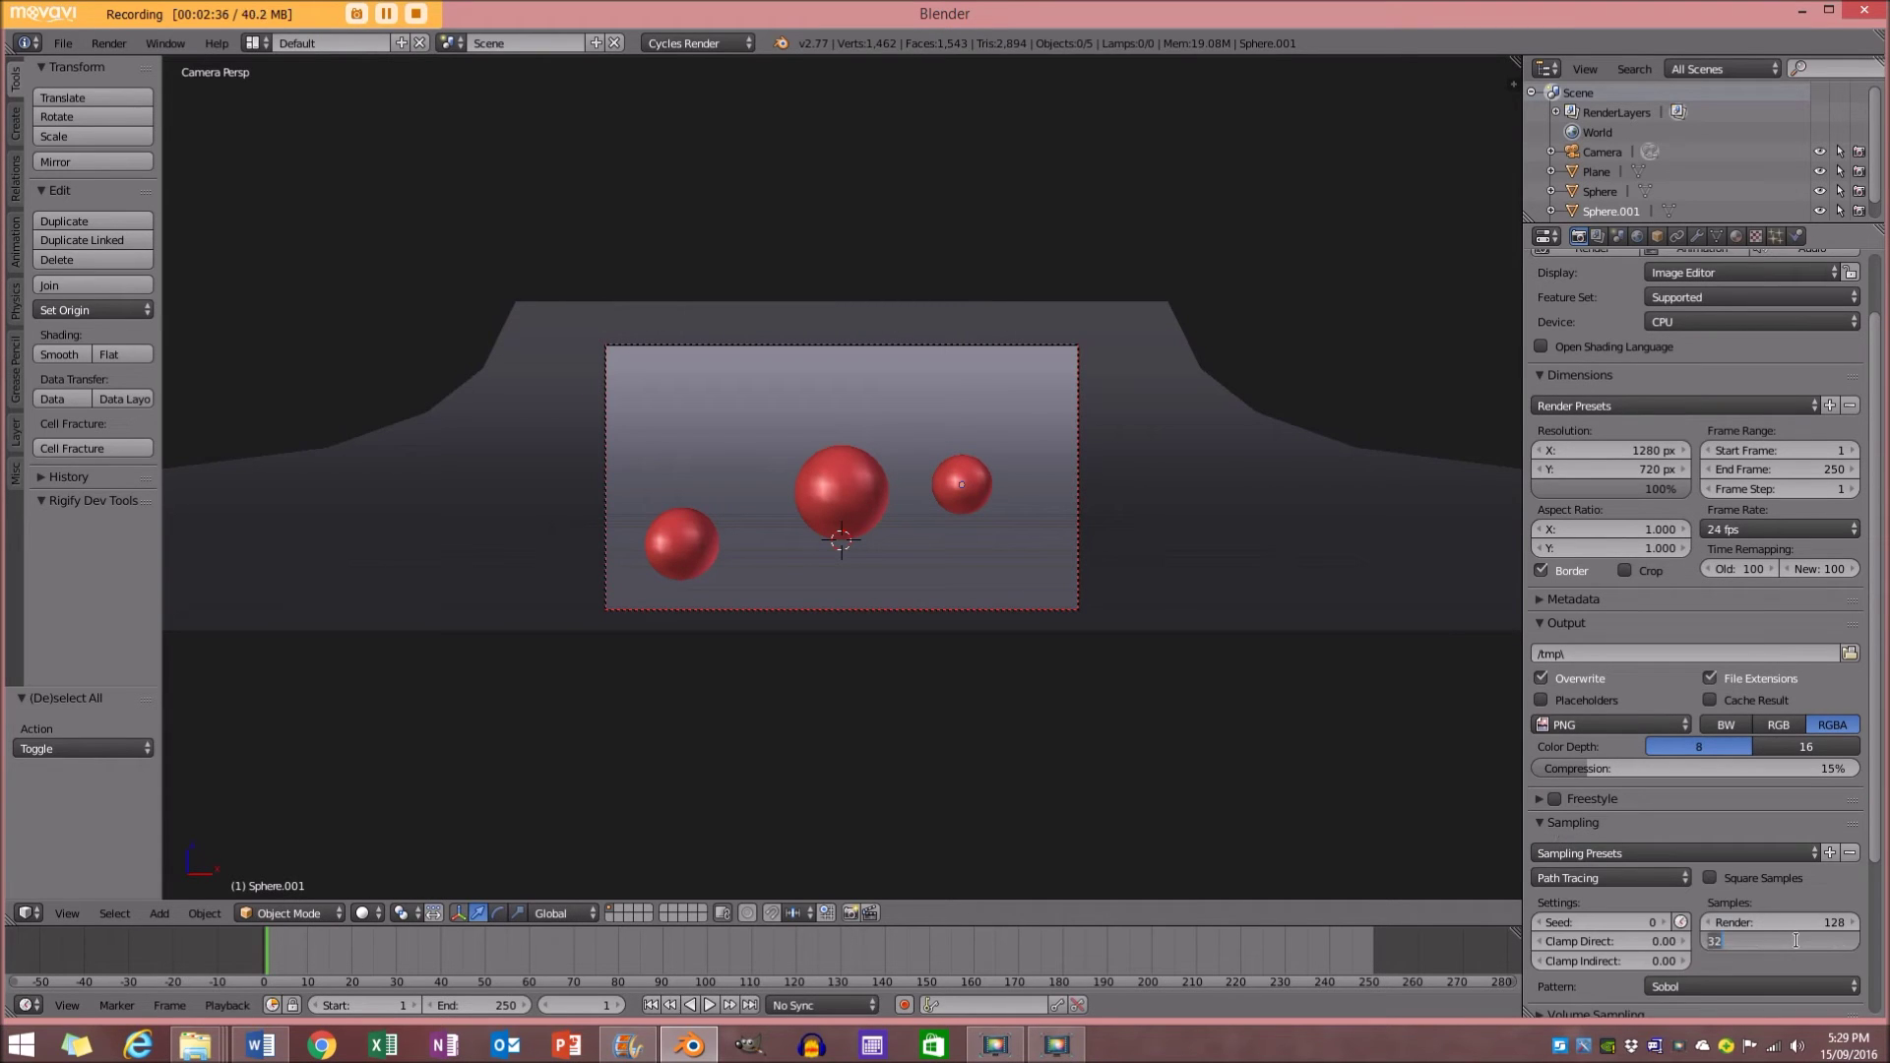
{"action": "type", "text": "120"}
{"action": "key", "text": "Return"}
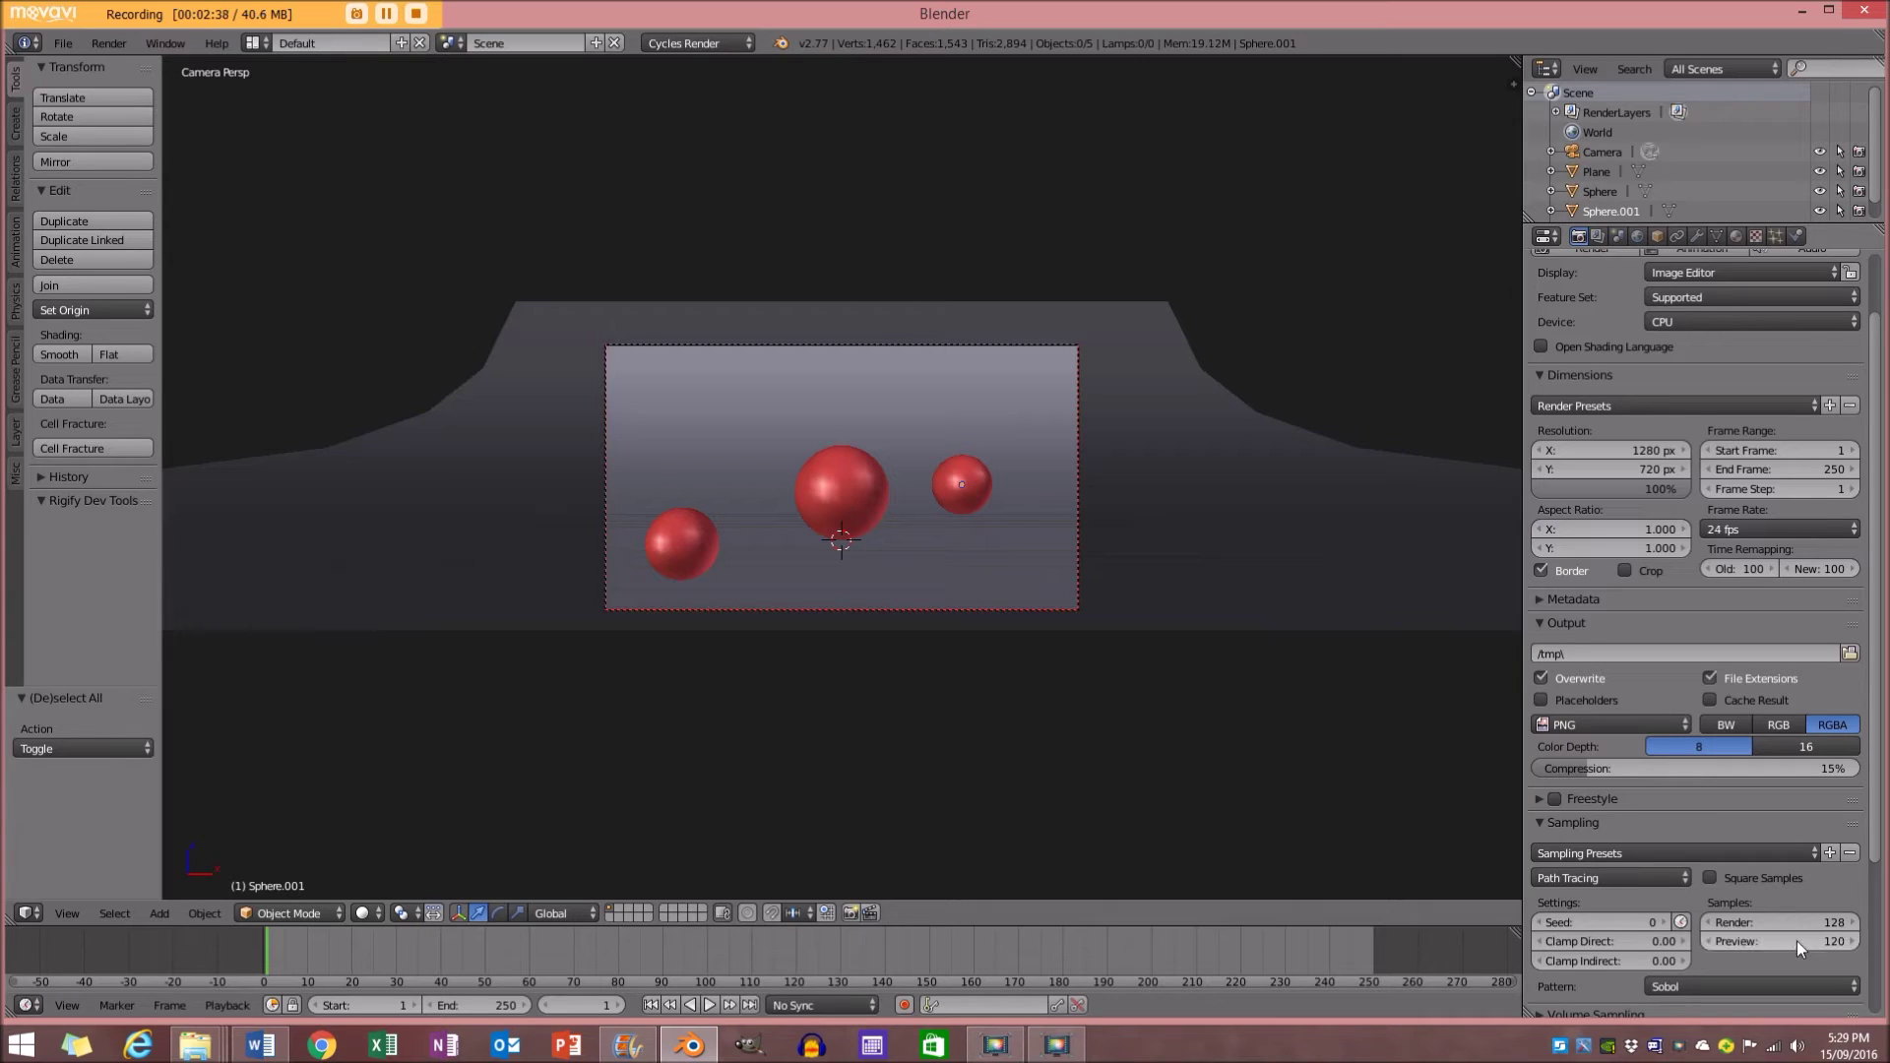
Add an area lamp to the scene
{"action": "scroll", "coordinate": [1128, 382], "scroll_direction": "up", "scroll_amount": 1}
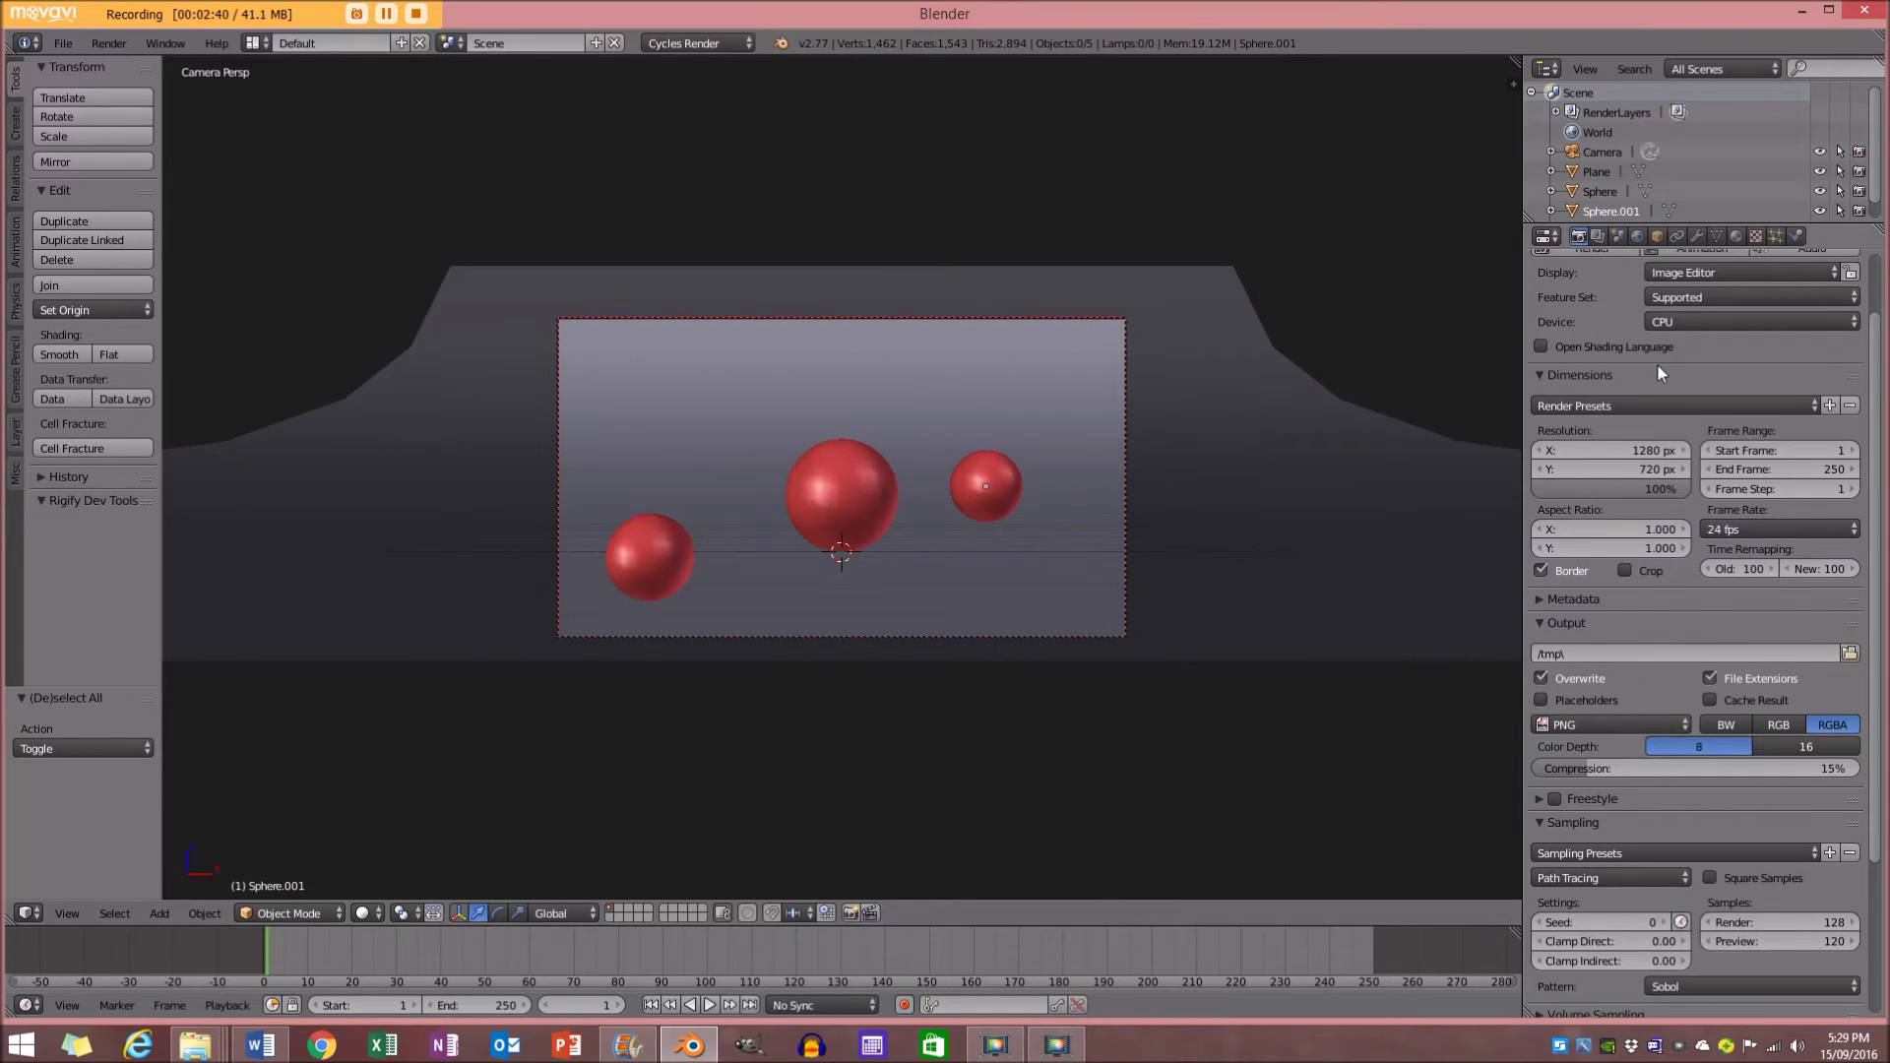
{"action": "scroll", "coordinate": [1650, 363], "scroll_direction": "up", "scroll_amount": 2}
{"action": "scroll", "coordinate": [684, 764], "scroll_direction": "down", "scroll_amount": 3}
{"action": "left_click", "coordinate": [159, 913]}
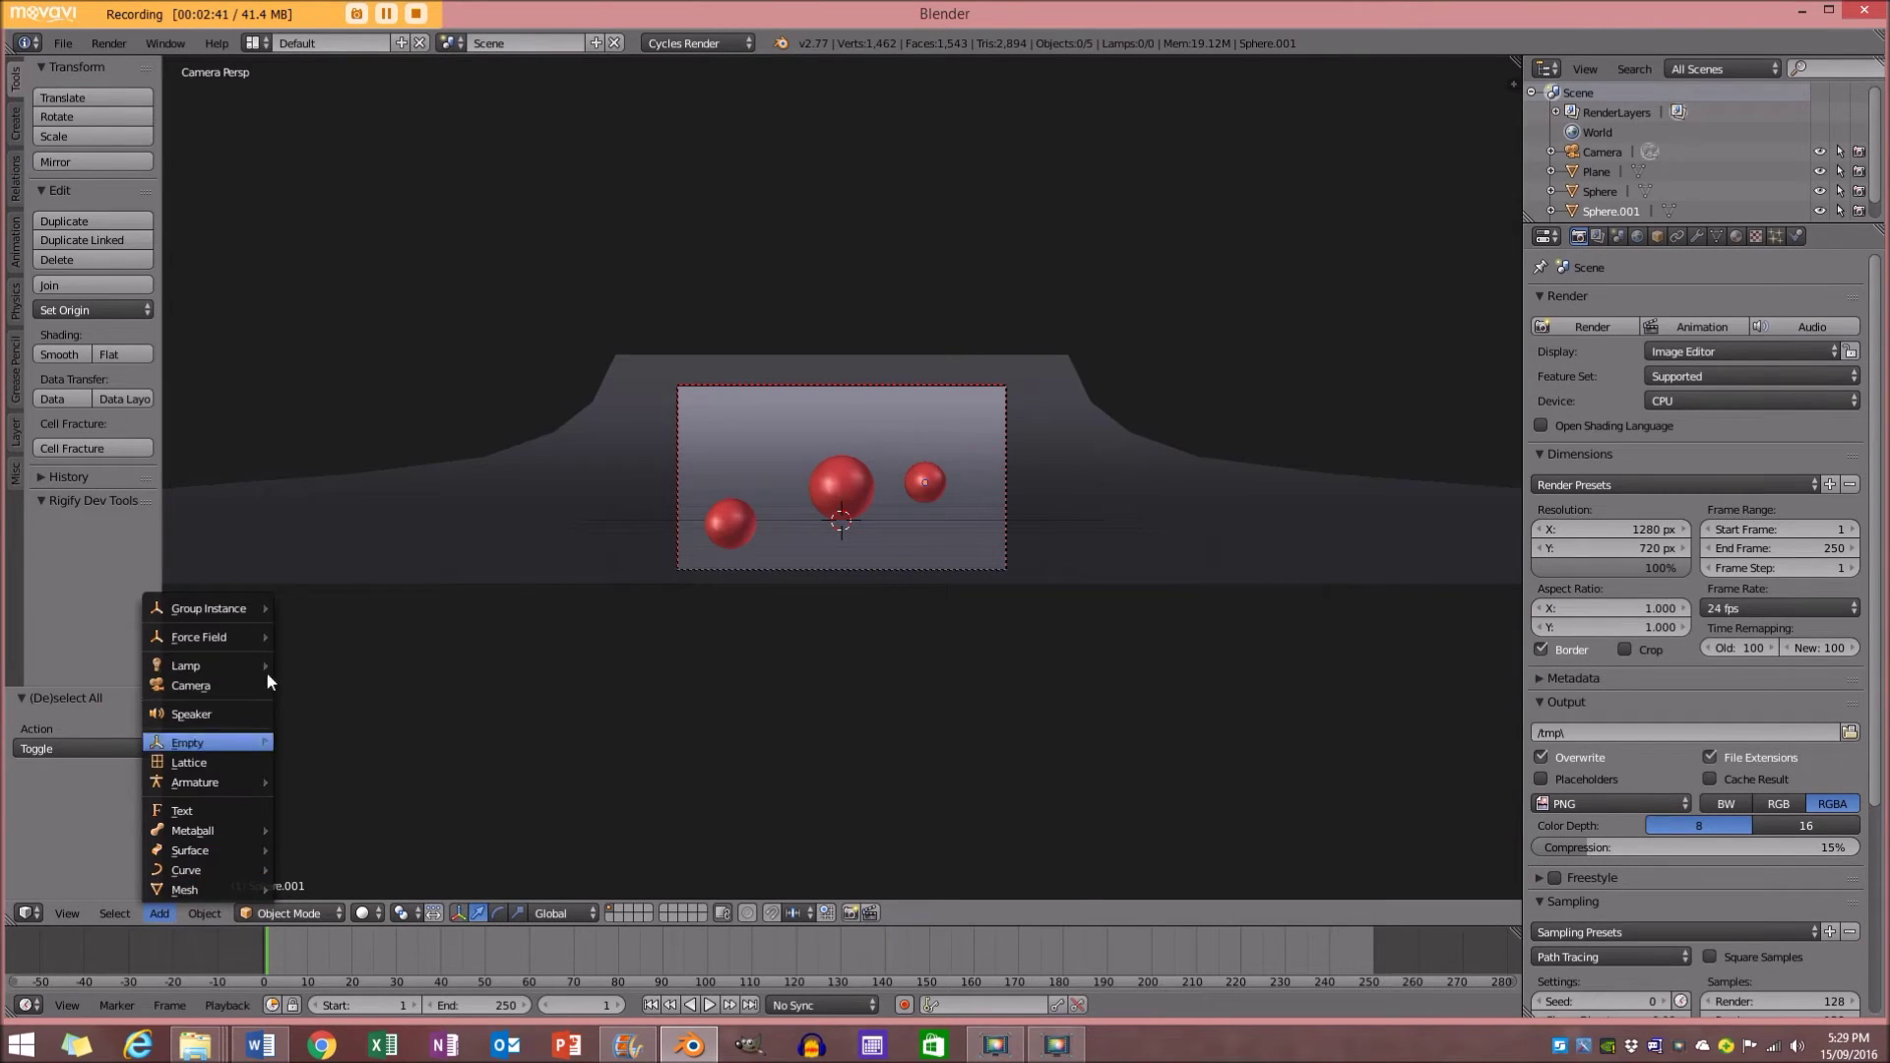
{"action": "mouse_move", "coordinate": [251, 666]}
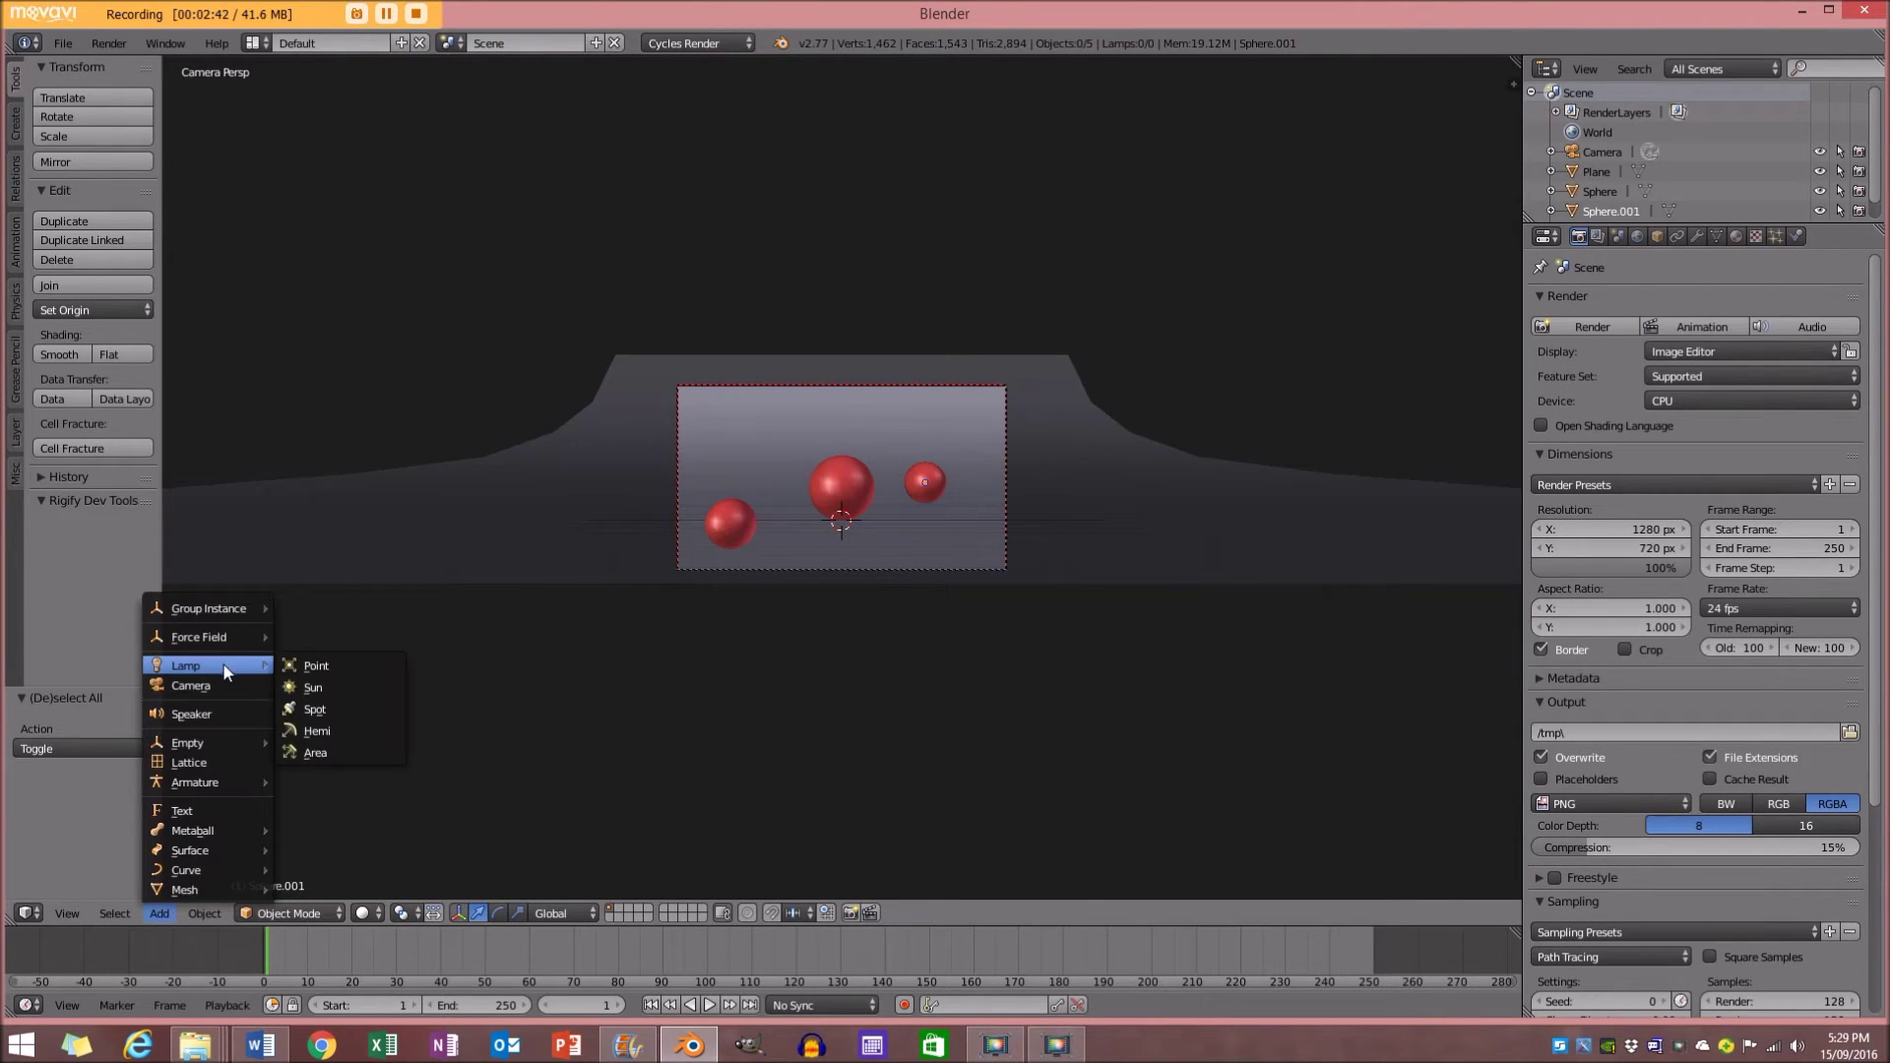
{"action": "left_click", "coordinate": [326, 753]}
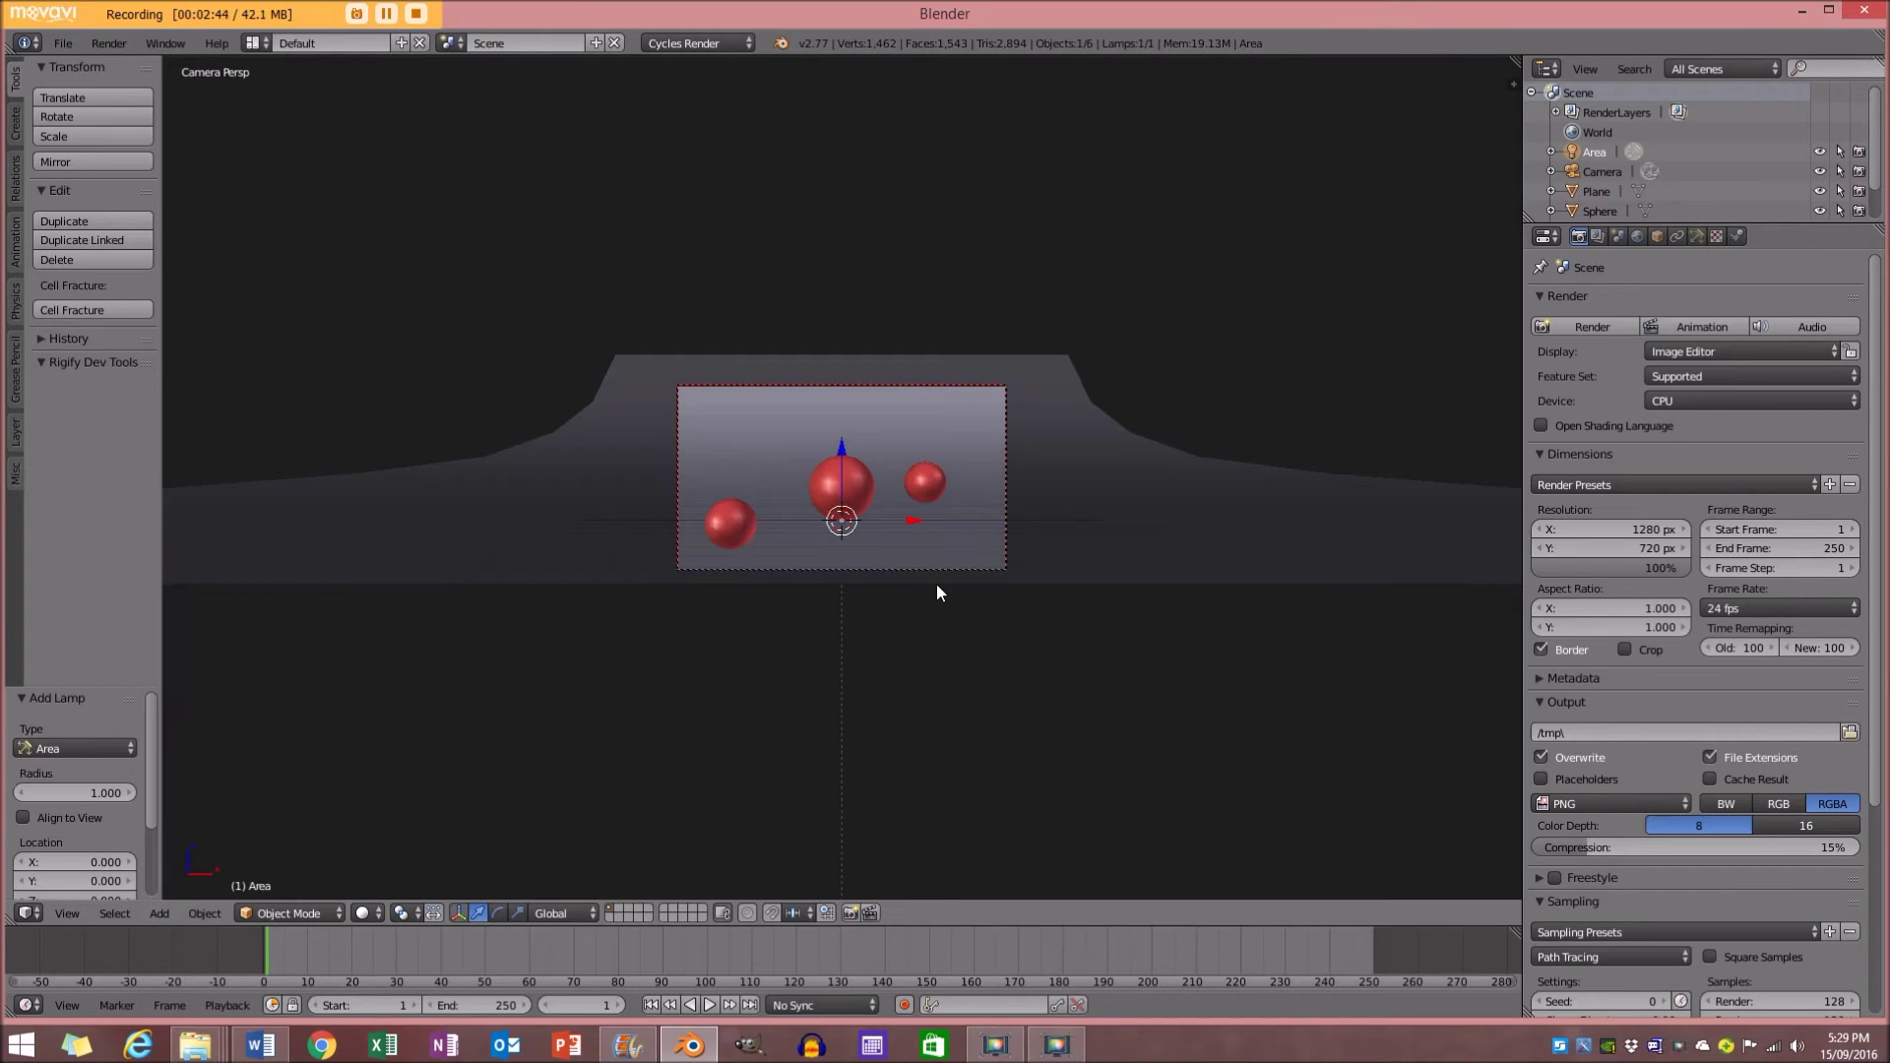
Outside the camera view, move the area lamp up and to the side, and rotate it about 55.8° toward the spheres
{"action": "key", "text": "KP_0"}
{"action": "key", "text": "g"}
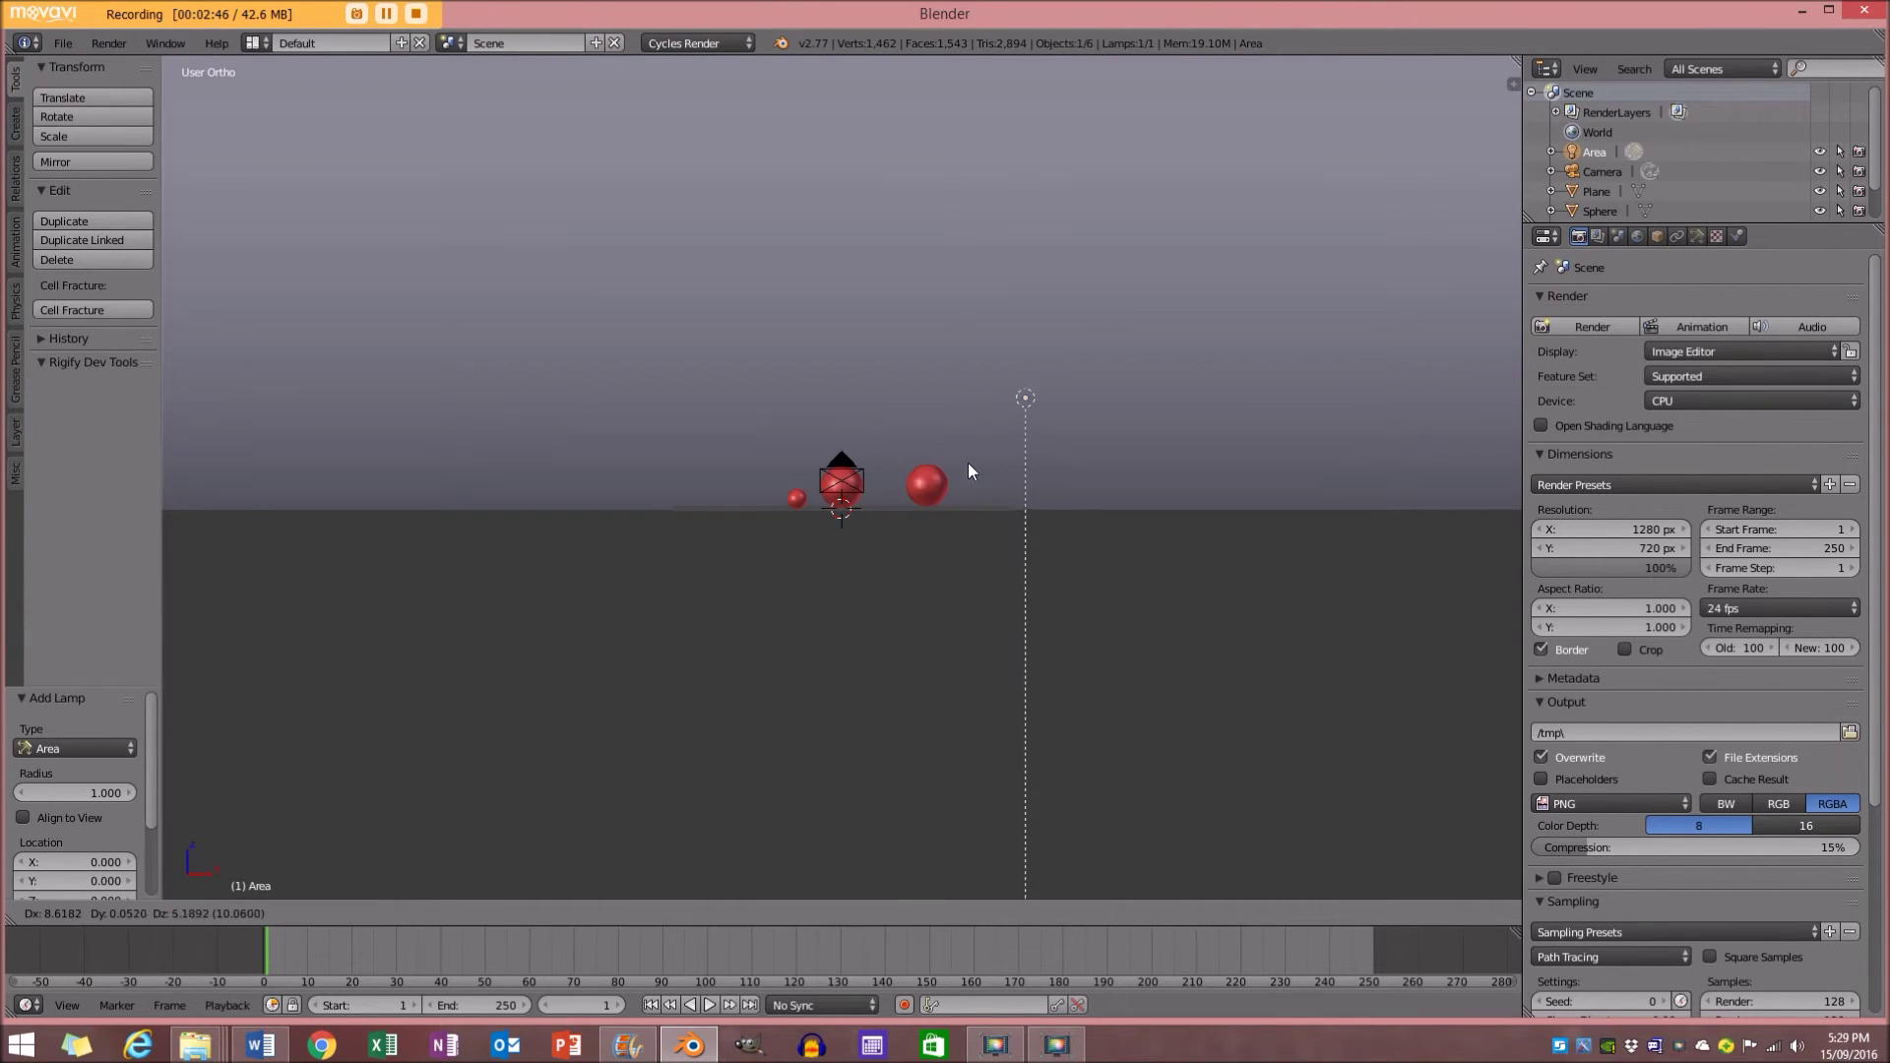
{"action": "left_click", "coordinate": [994, 410]}
{"action": "key", "text": "r"}
{"action": "left_click", "coordinate": [730, 589]}
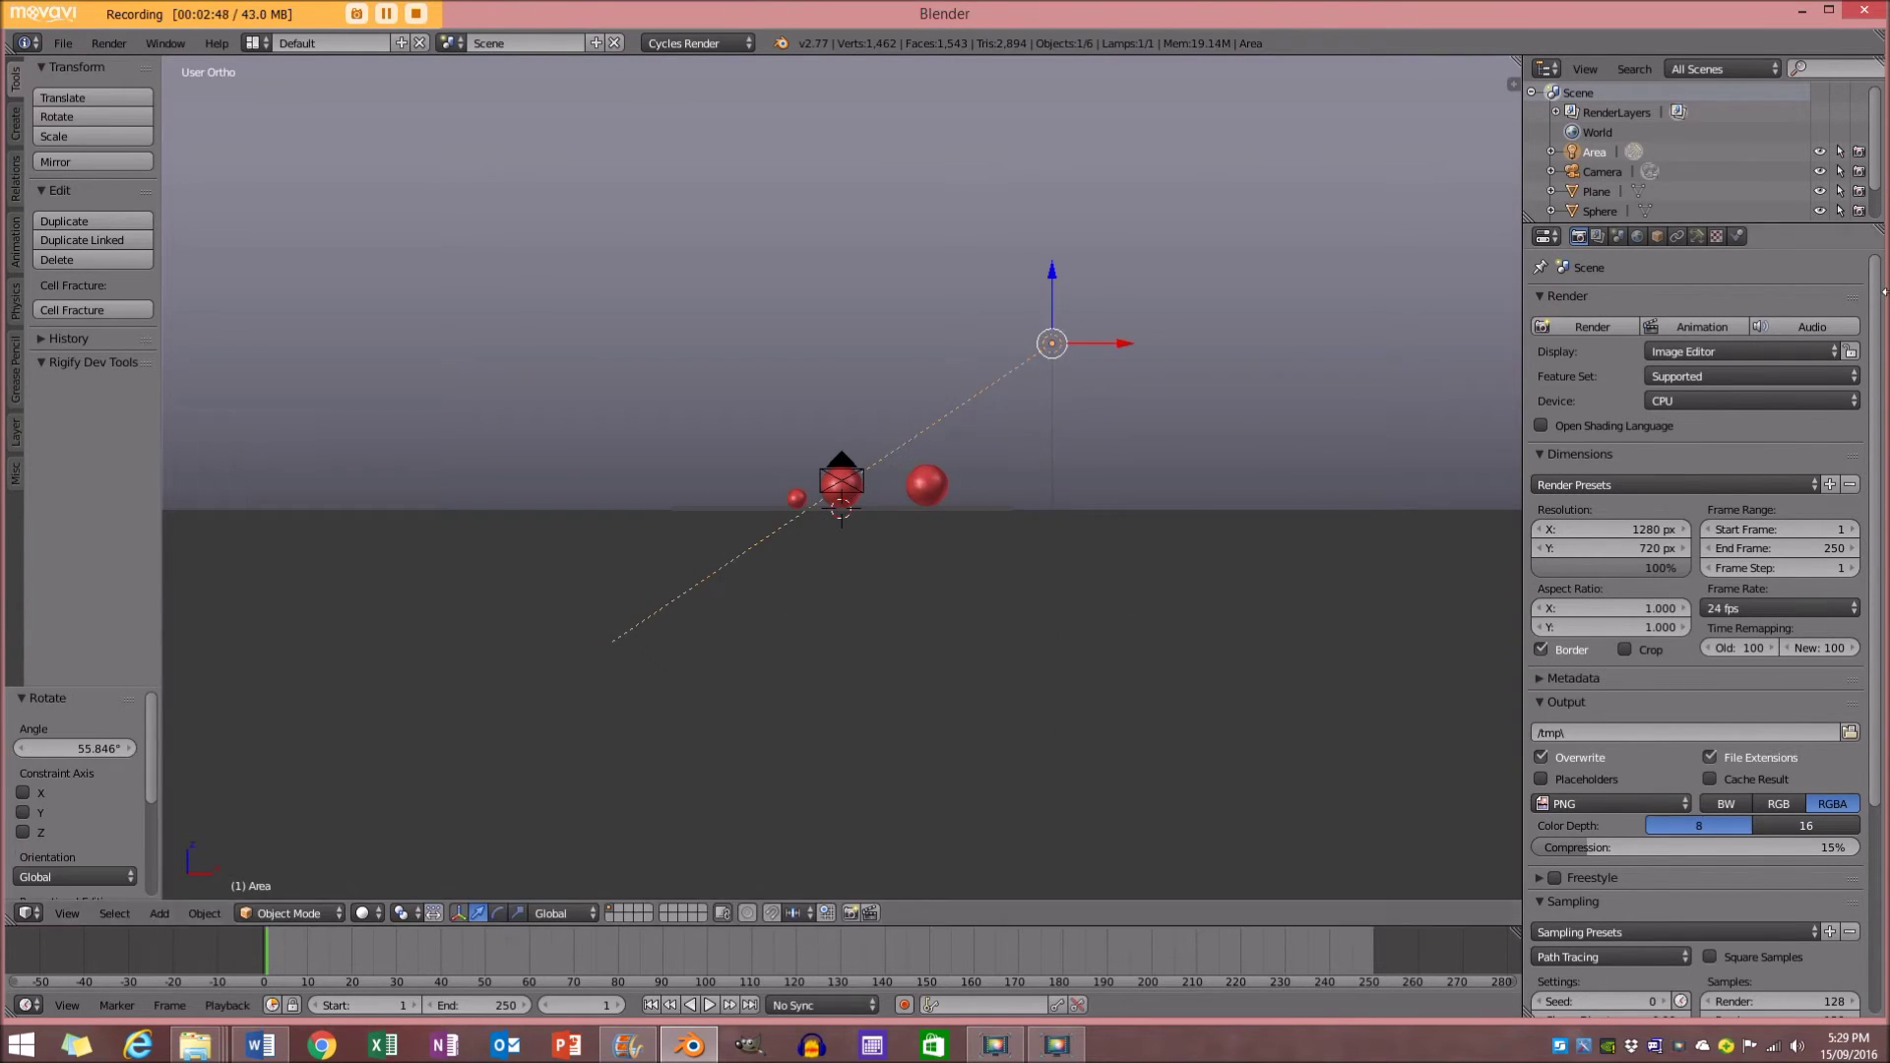
Set the area lamp's size to about 19.36 and its strength to about 878
{"action": "left_click", "coordinate": [1695, 235]}
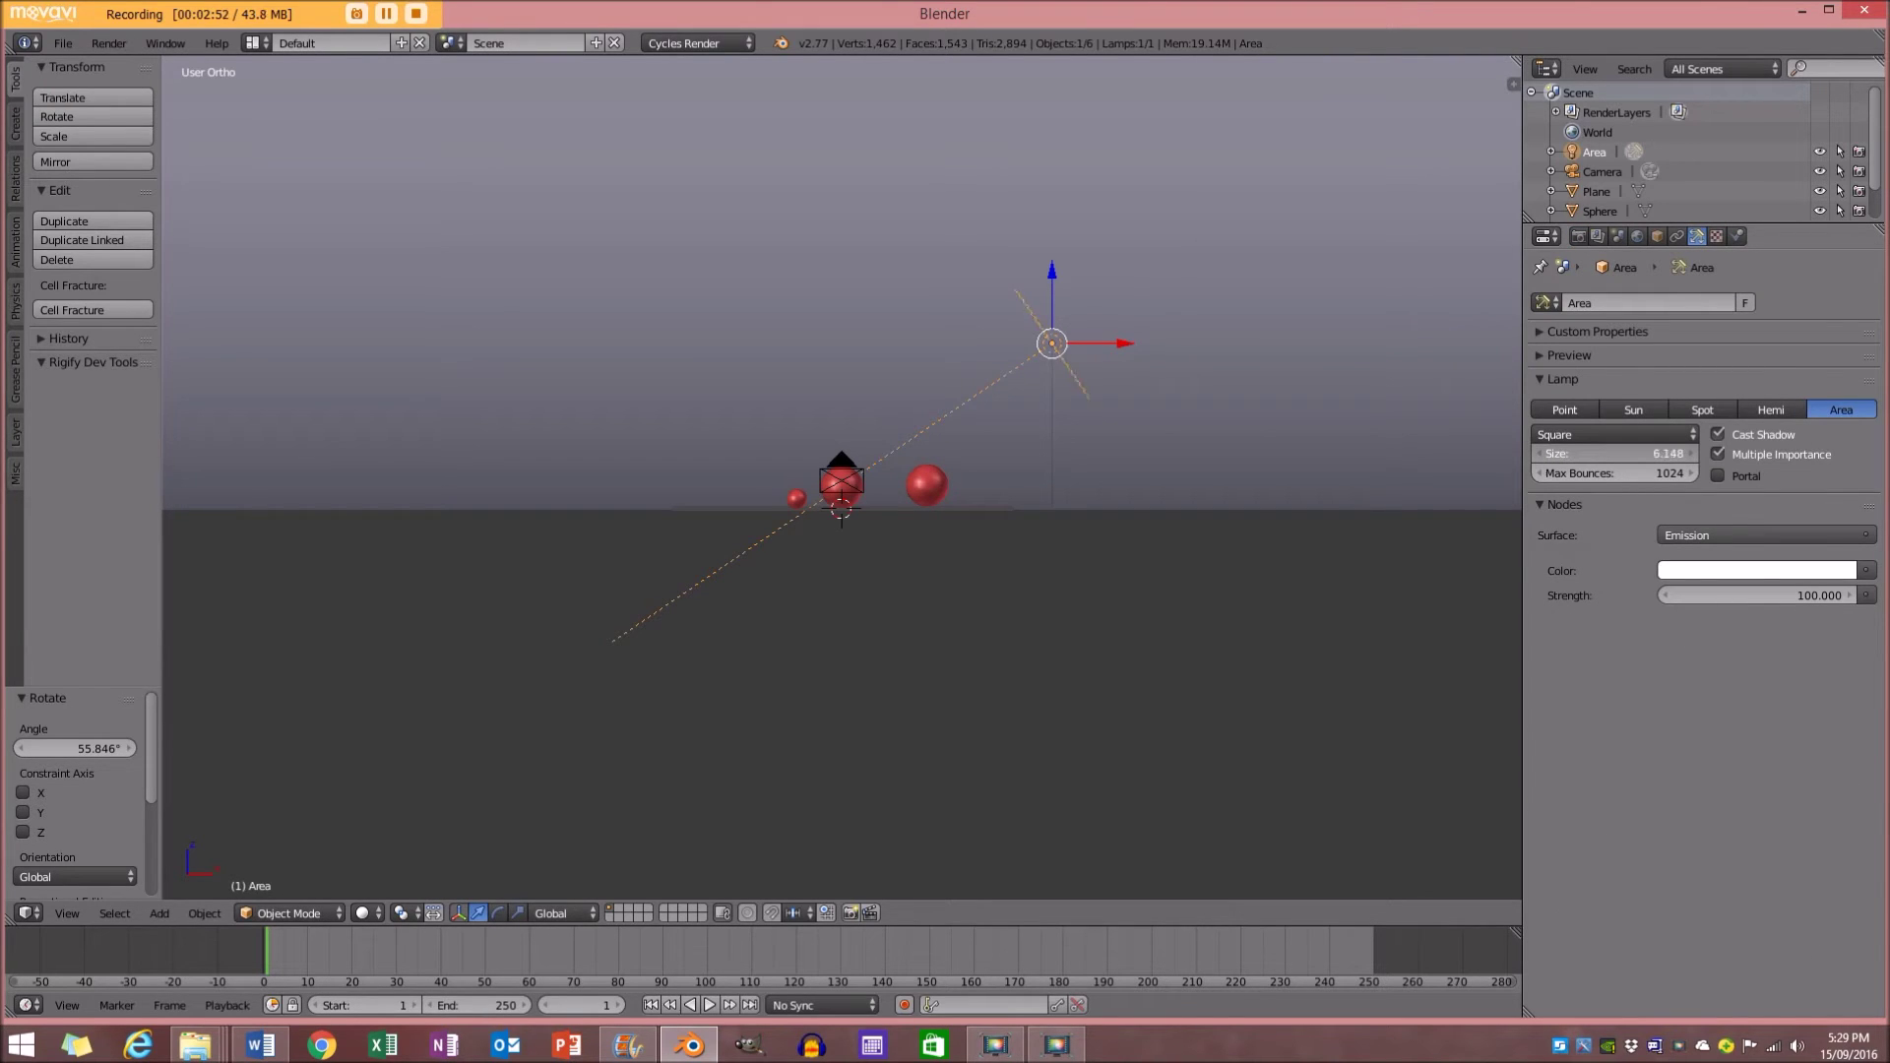
{"action": "left_click_drag", "start_coordinate": [1575, 453], "coordinate": [1614, 453]}
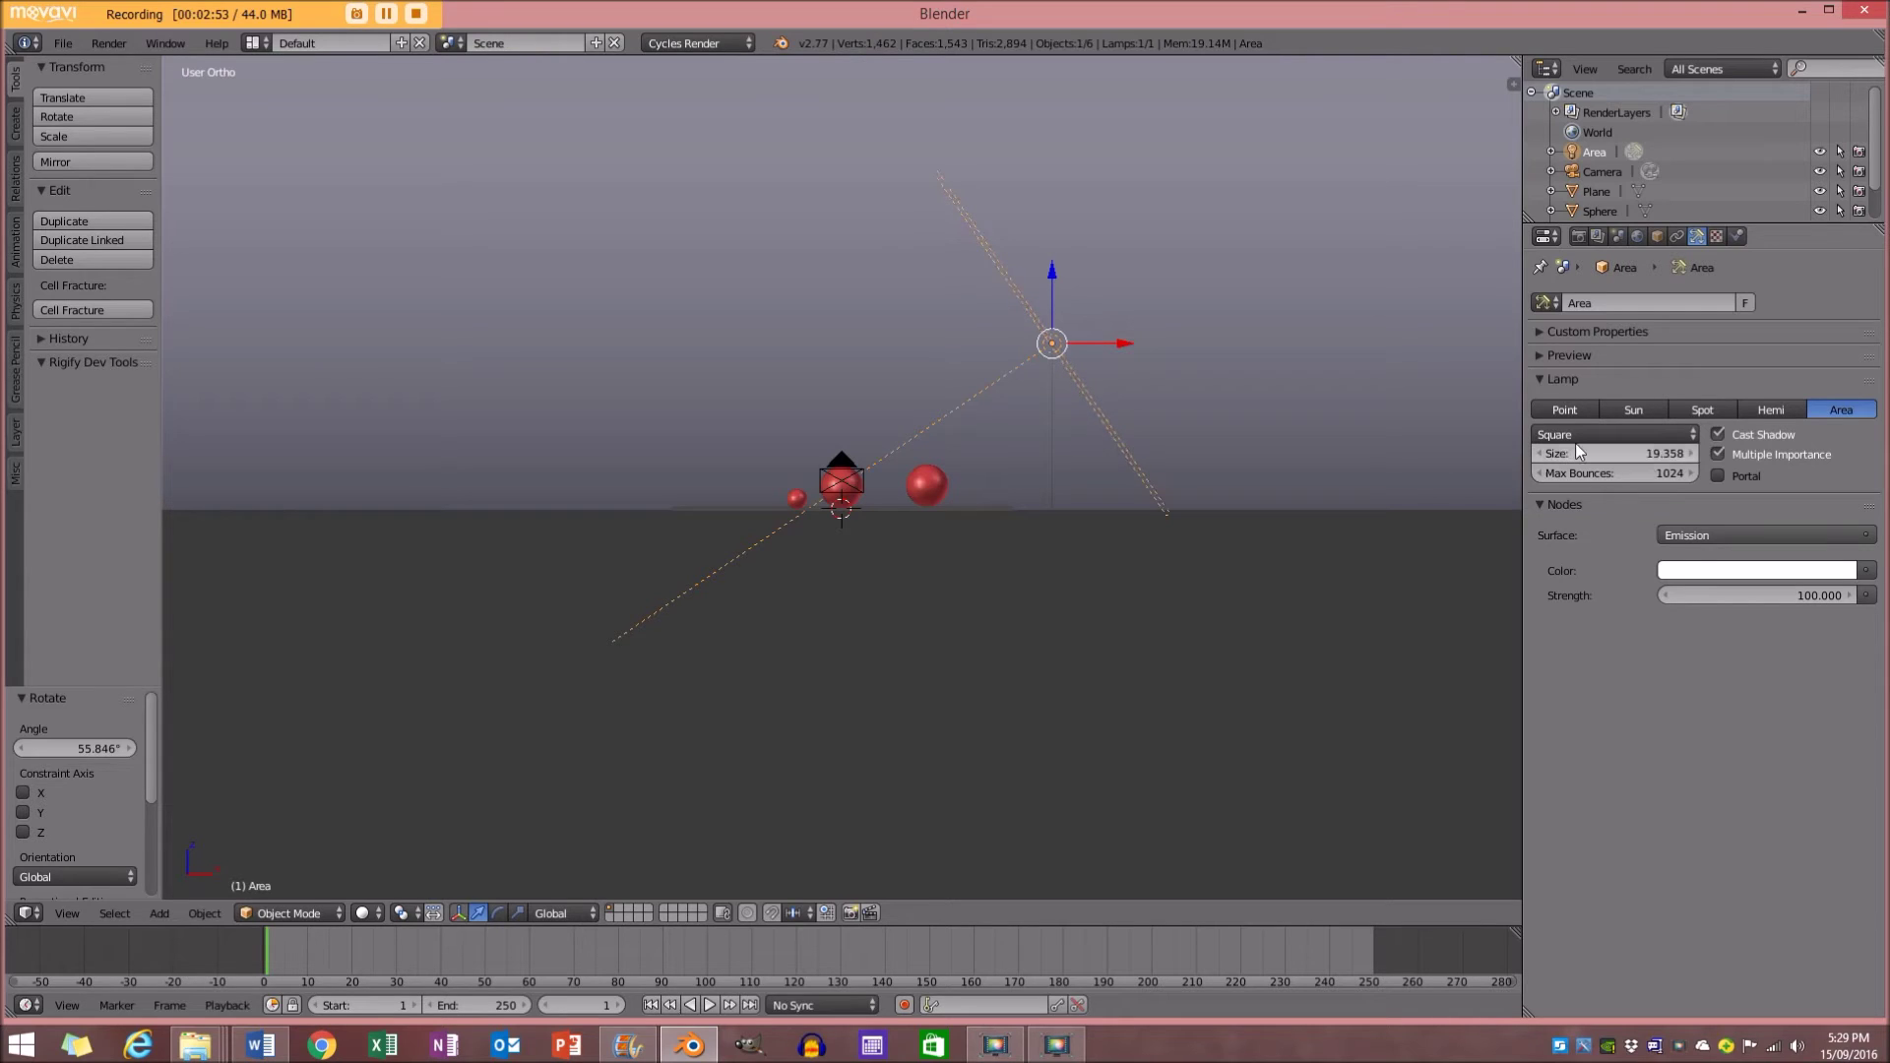
{"action": "left_click_drag", "start_coordinate": [1734, 595], "coordinate": [1851, 595]}
Rotate the area lamp about -12.9° and move it about -2.41 units along X and 1.48 units along Z
{"action": "key", "text": "g"}
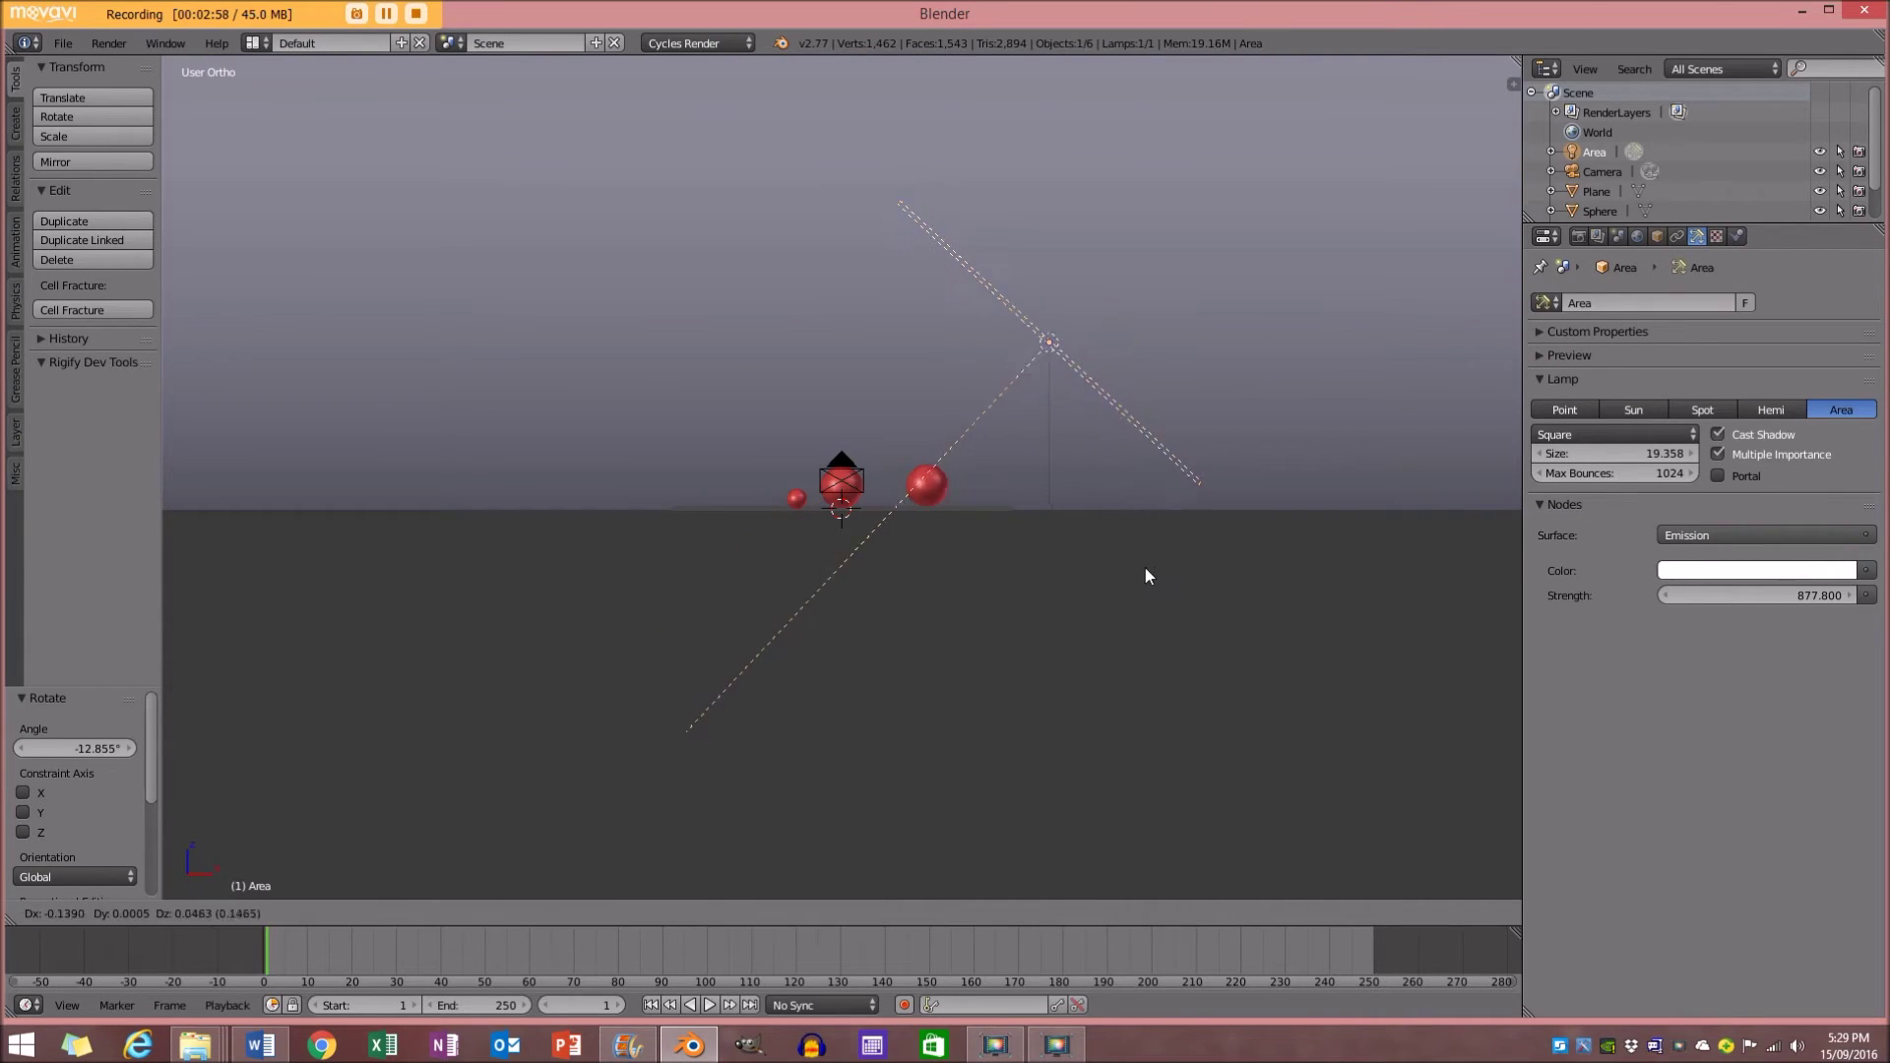
{"action": "left_click", "coordinate": [1103, 556]}
{"action": "key", "text": "KP_0"}
Raise the lamp's strength to about 1003 while previewing in rendered shading, and return to solid shading outside the camera view
{"action": "key", "text": "shift+z"}
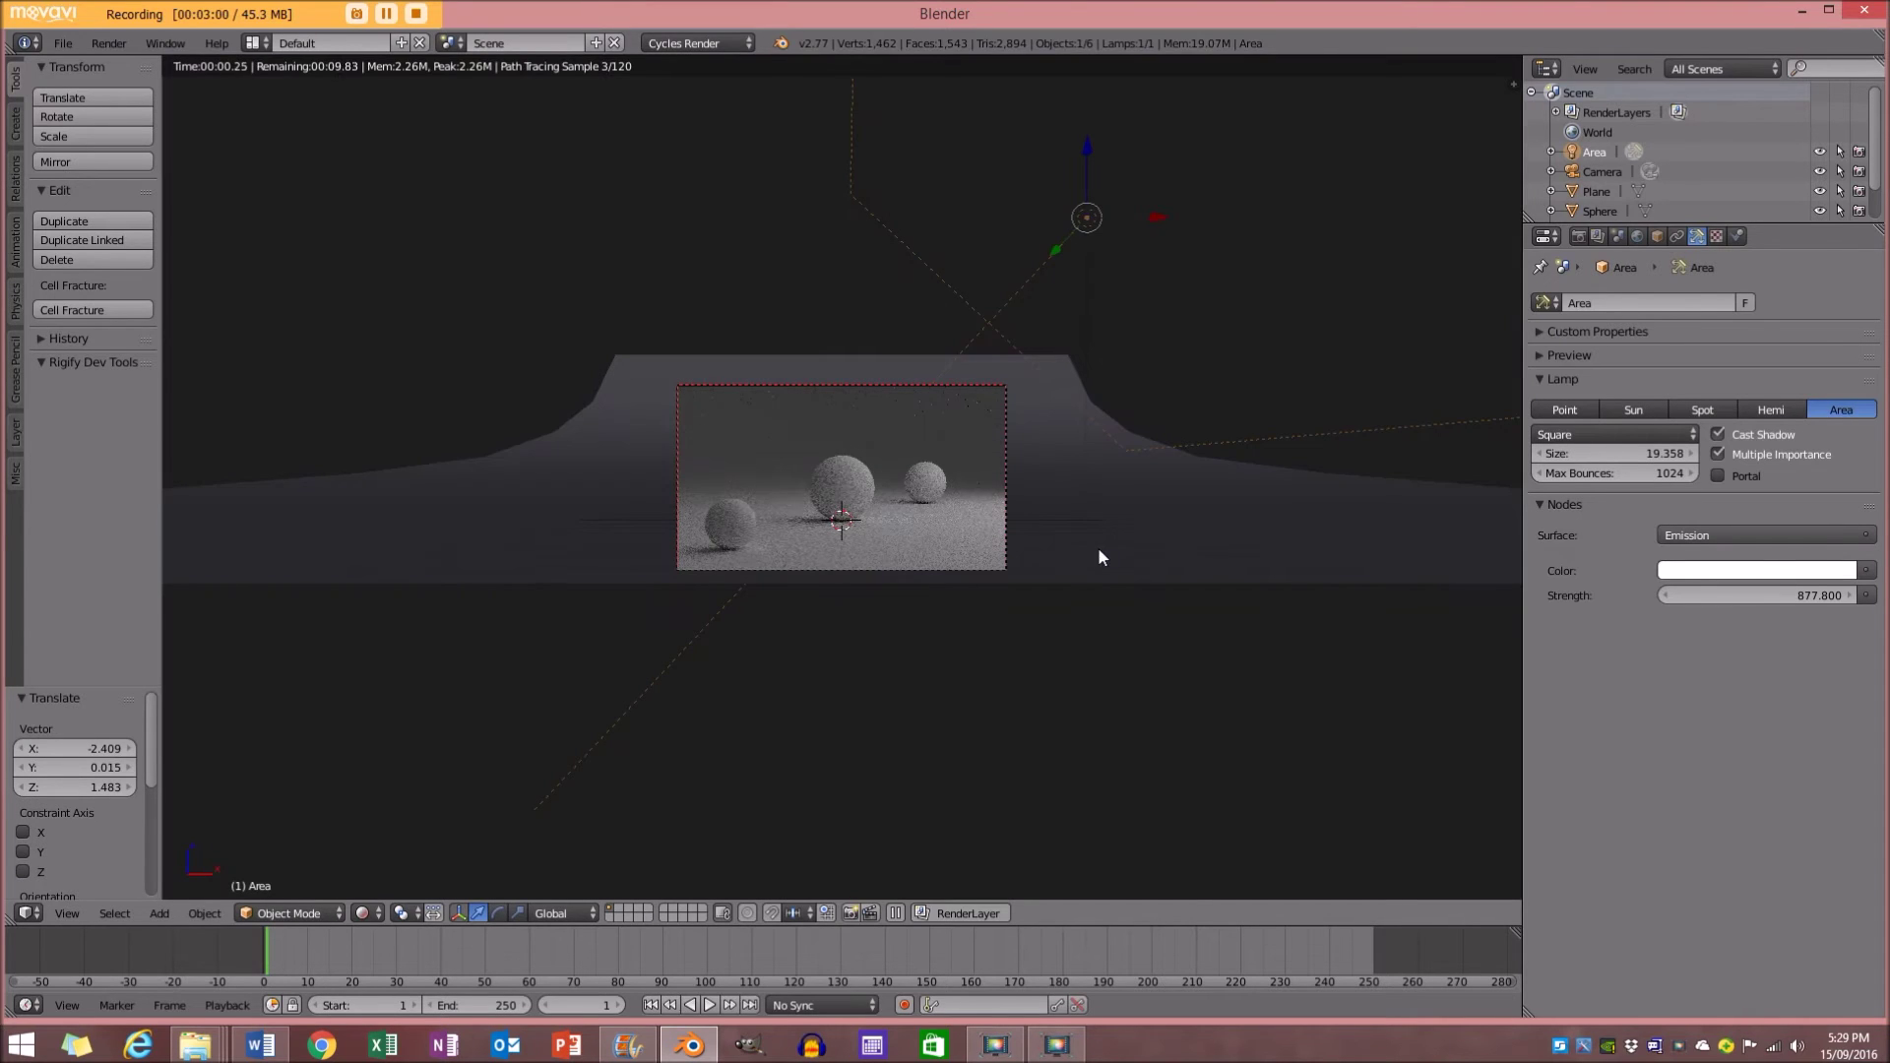
{"action": "scroll", "coordinate": [1018, 459], "scroll_direction": "up", "scroll_amount": 1}
{"action": "left_click_drag", "start_coordinate": [1745, 596], "coordinate": [1772, 595]}
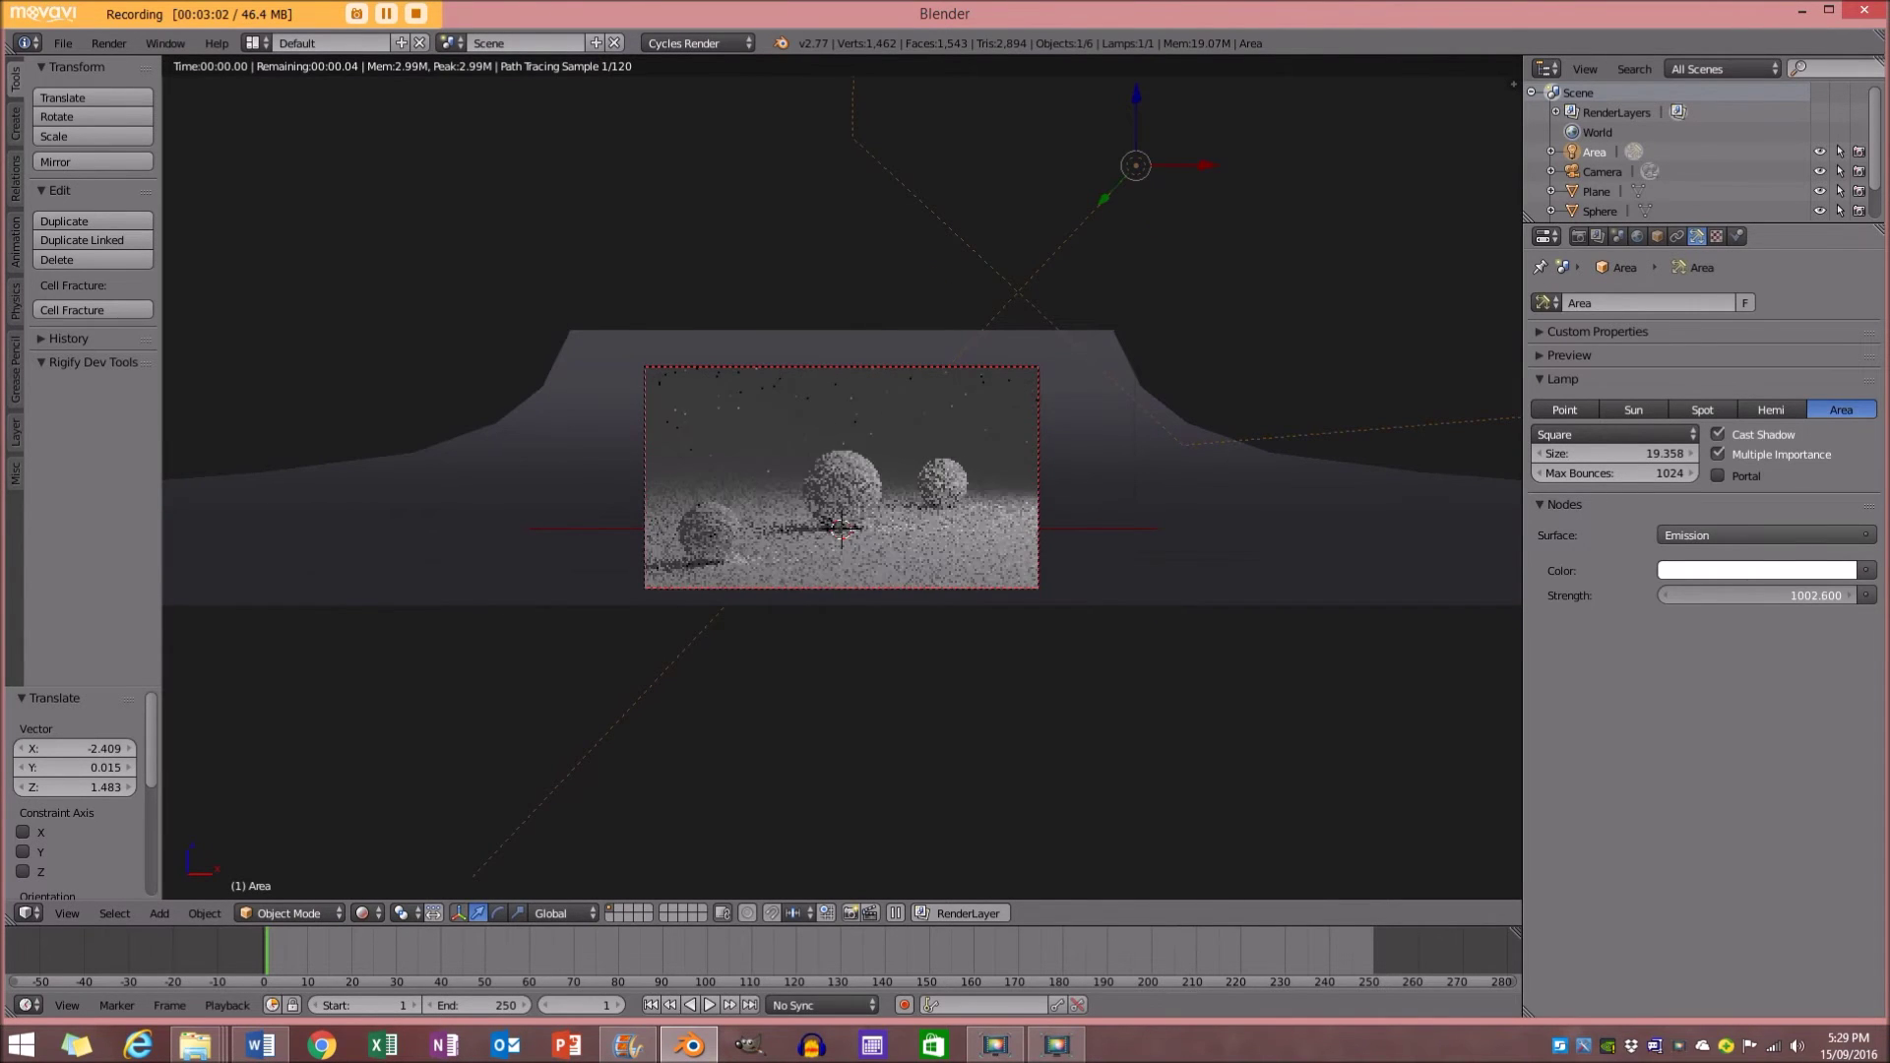
{"action": "key", "text": "shift+z"}
{"action": "mouse_move", "coordinate": [1031, 435]}
{"action": "middle_mouse_down"}
{"action": "mouse_move", "coordinate": [1046, 400]}
{"action": "mouse_move", "coordinate": [1096, 393]}
{"action": "mouse_move", "coordinate": [793, 200]}
{"action": "middle_mouse_up"}
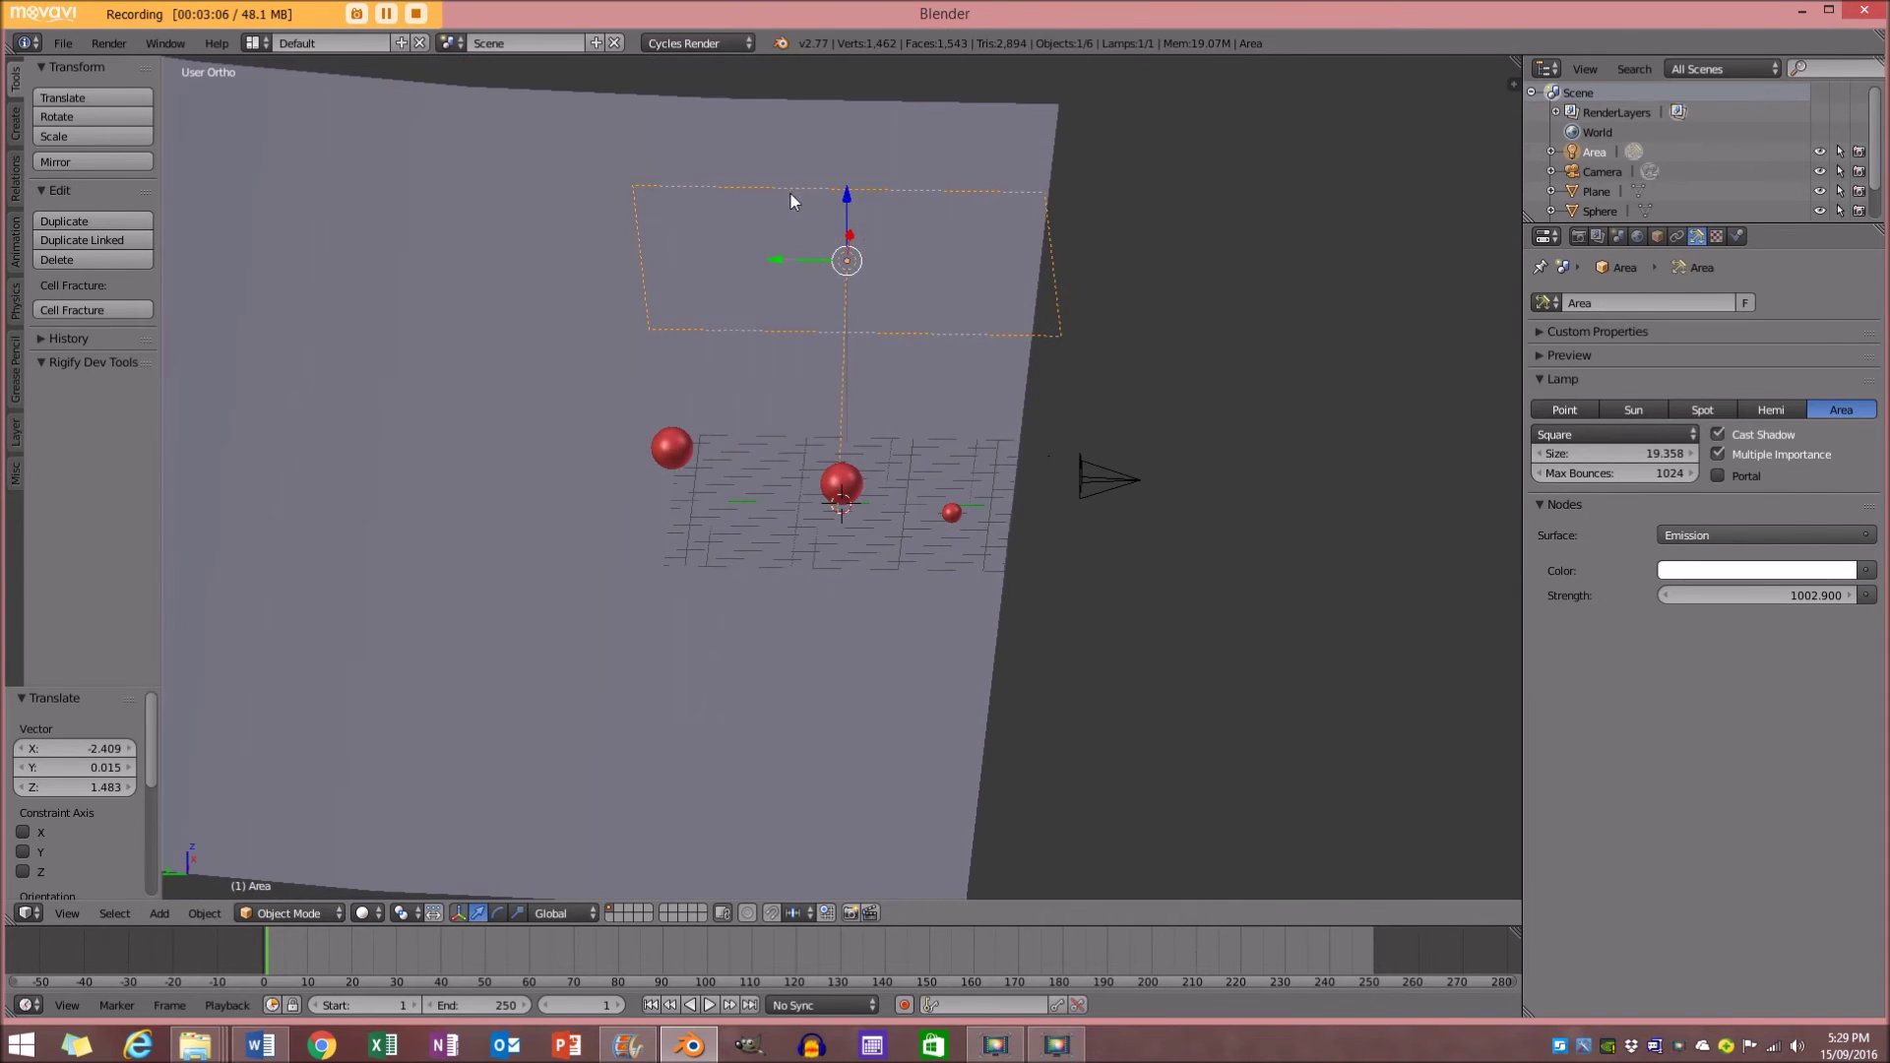
Reposition the area lamp in the front view, finishing with a shift of about -0.695 units along X and 0.695 along Z
{"action": "key", "text": "KP_3"}
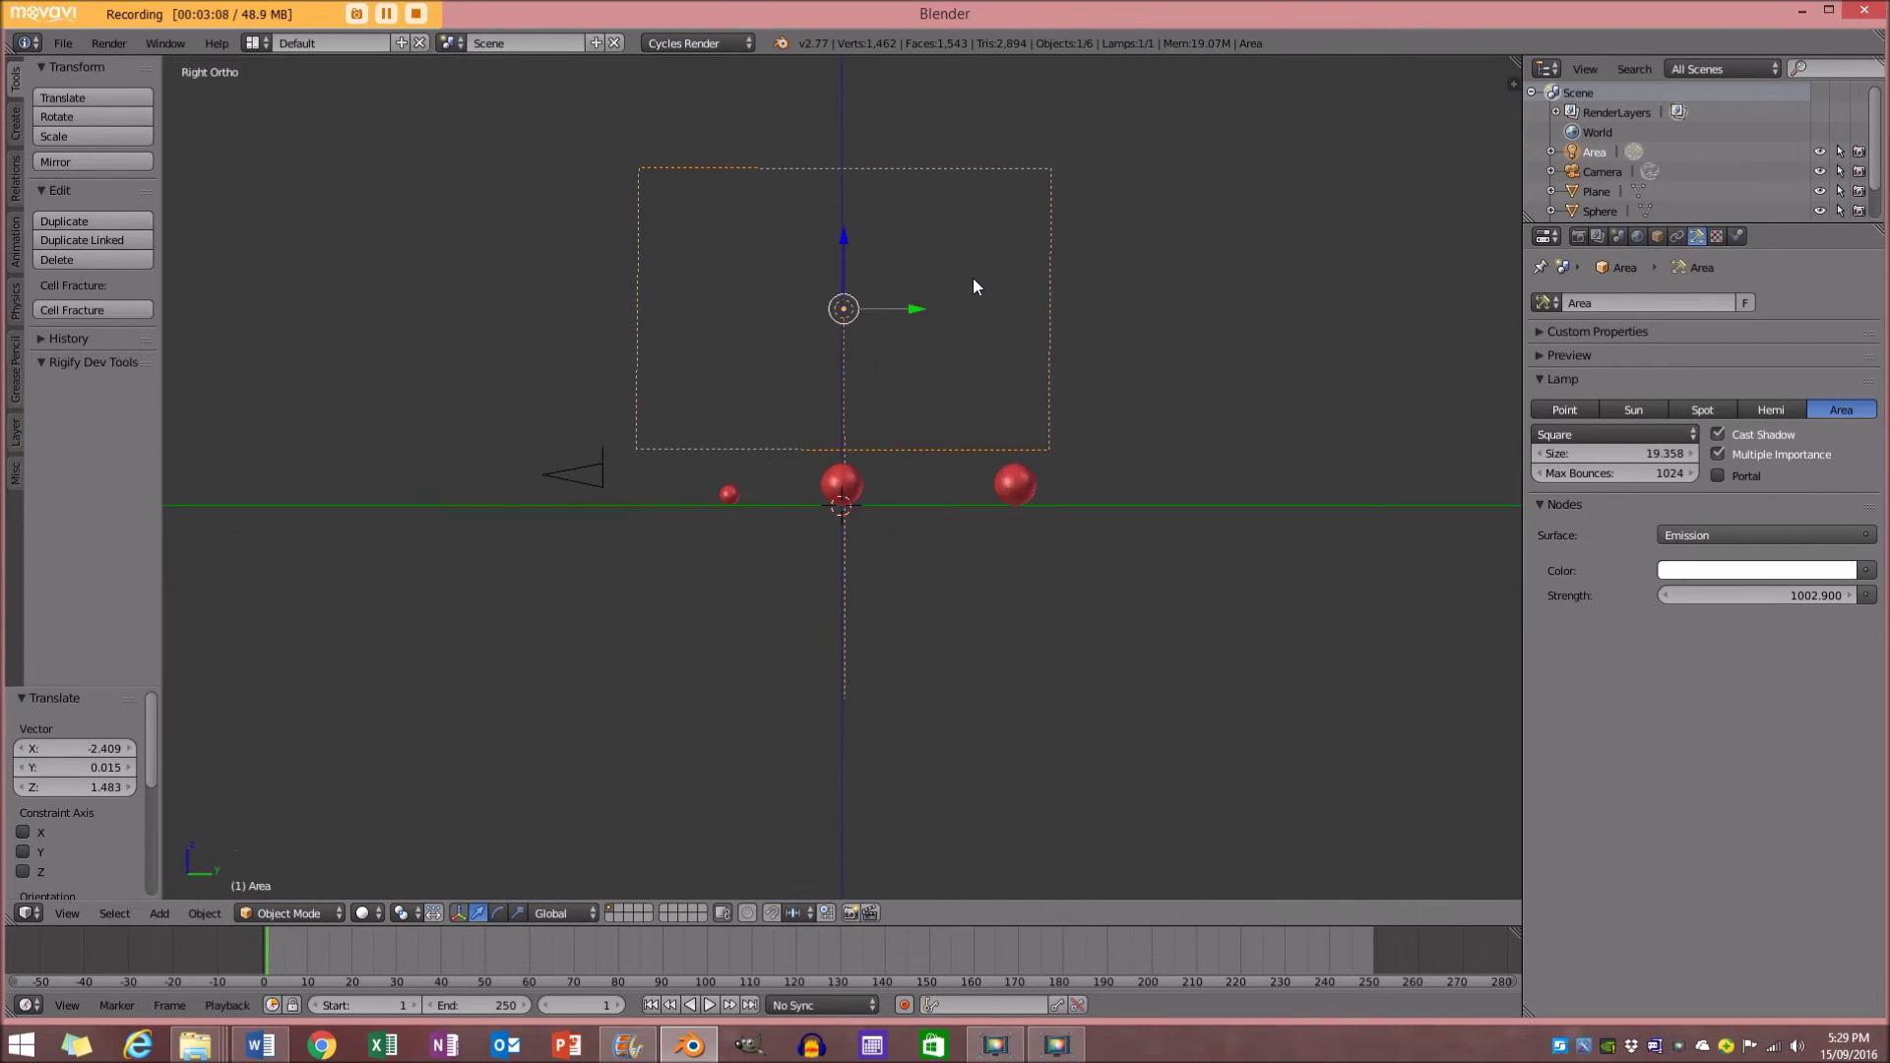
{"action": "key", "text": "KP_1"}
{"action": "key", "text": "g"}
{"action": "left_click", "coordinate": [1068, 207]}
{"action": "key", "text": "g"}
{"action": "left_click", "coordinate": [1258, 285]}
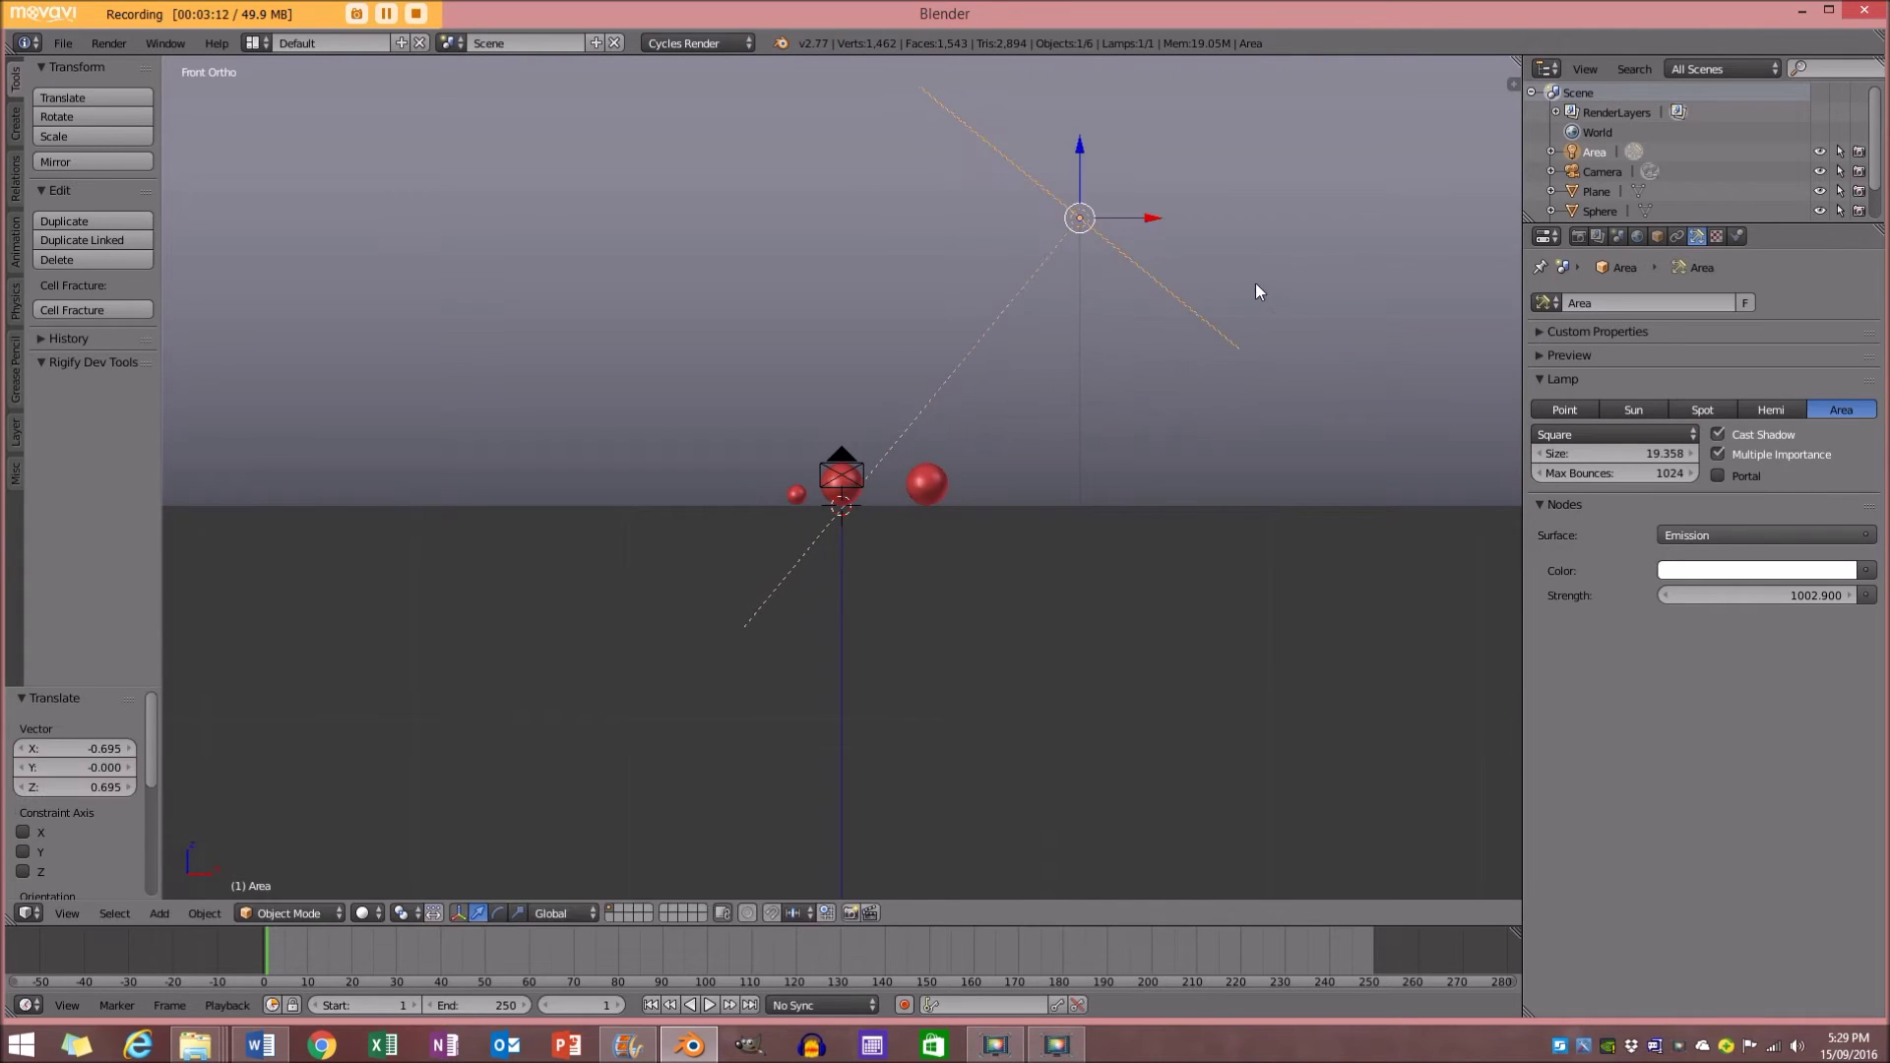
Duplicate the area lamp about -28.26 units along X, rotate the copy to face the spheres, and lower it about 3.94 units
{"action": "key", "text": "shift+d"}
{"action": "left_click", "coordinate": [634, 301]}
{"action": "key", "text": "r"}
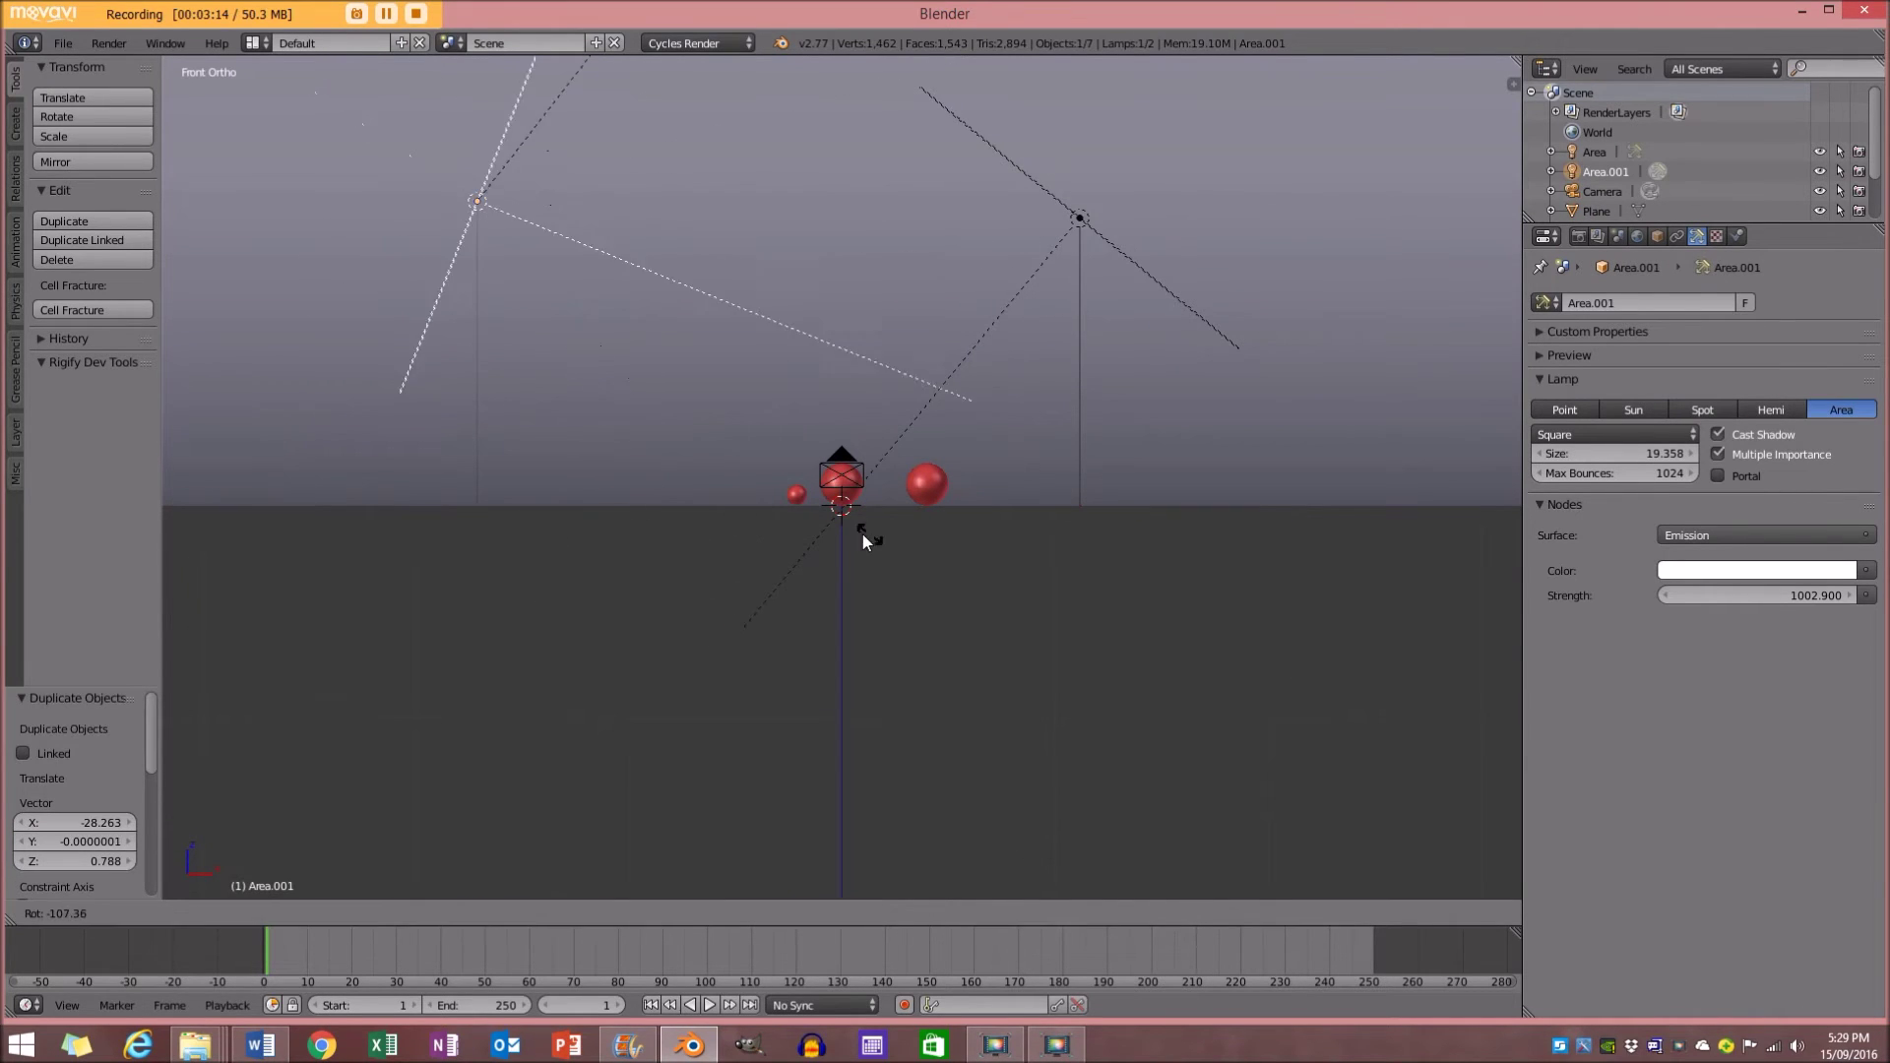
{"action": "left_click", "coordinate": [854, 608]}
{"action": "key", "text": "g"}
{"action": "left_click", "coordinate": [835, 697]}
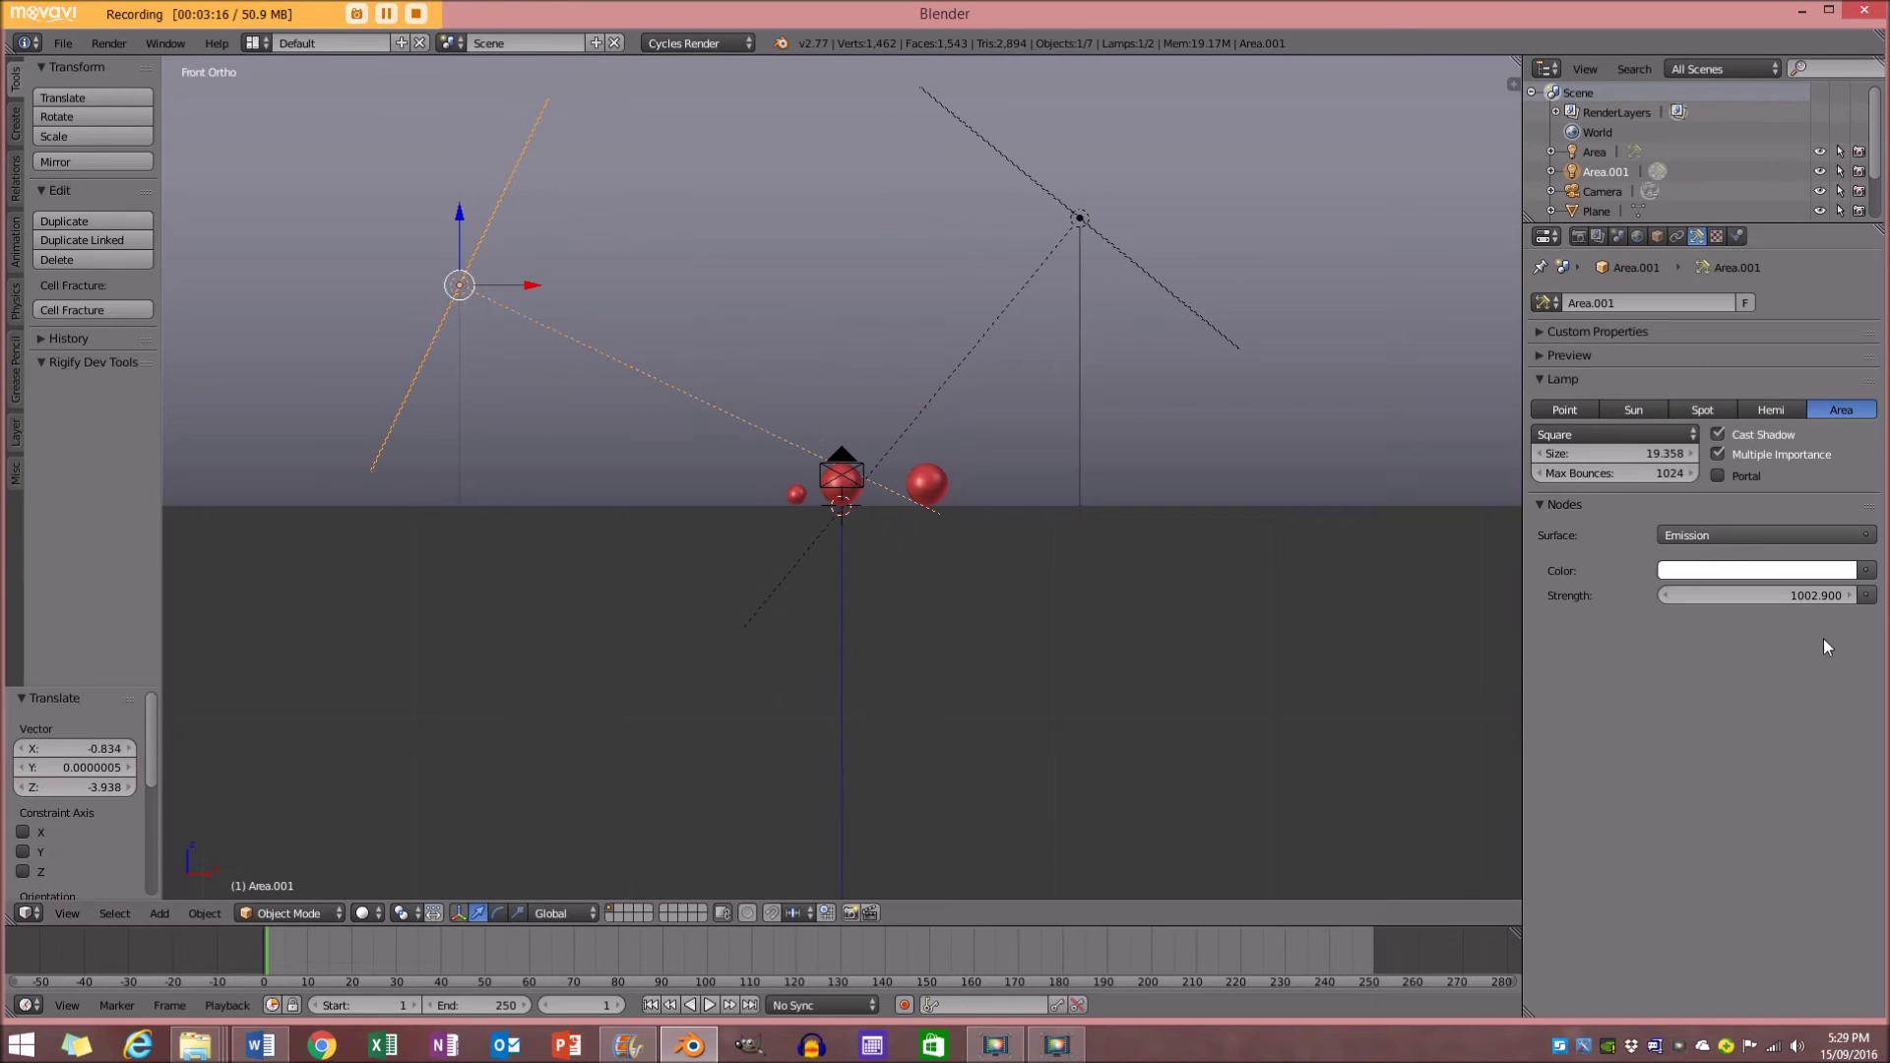
Tint the duplicate lamp pale warm white and the original area lamp pale blue, and preview the camera view in rendered shading
{"action": "left_click", "coordinate": [1752, 571]}
{"action": "left_click", "coordinate": [1734, 362]}
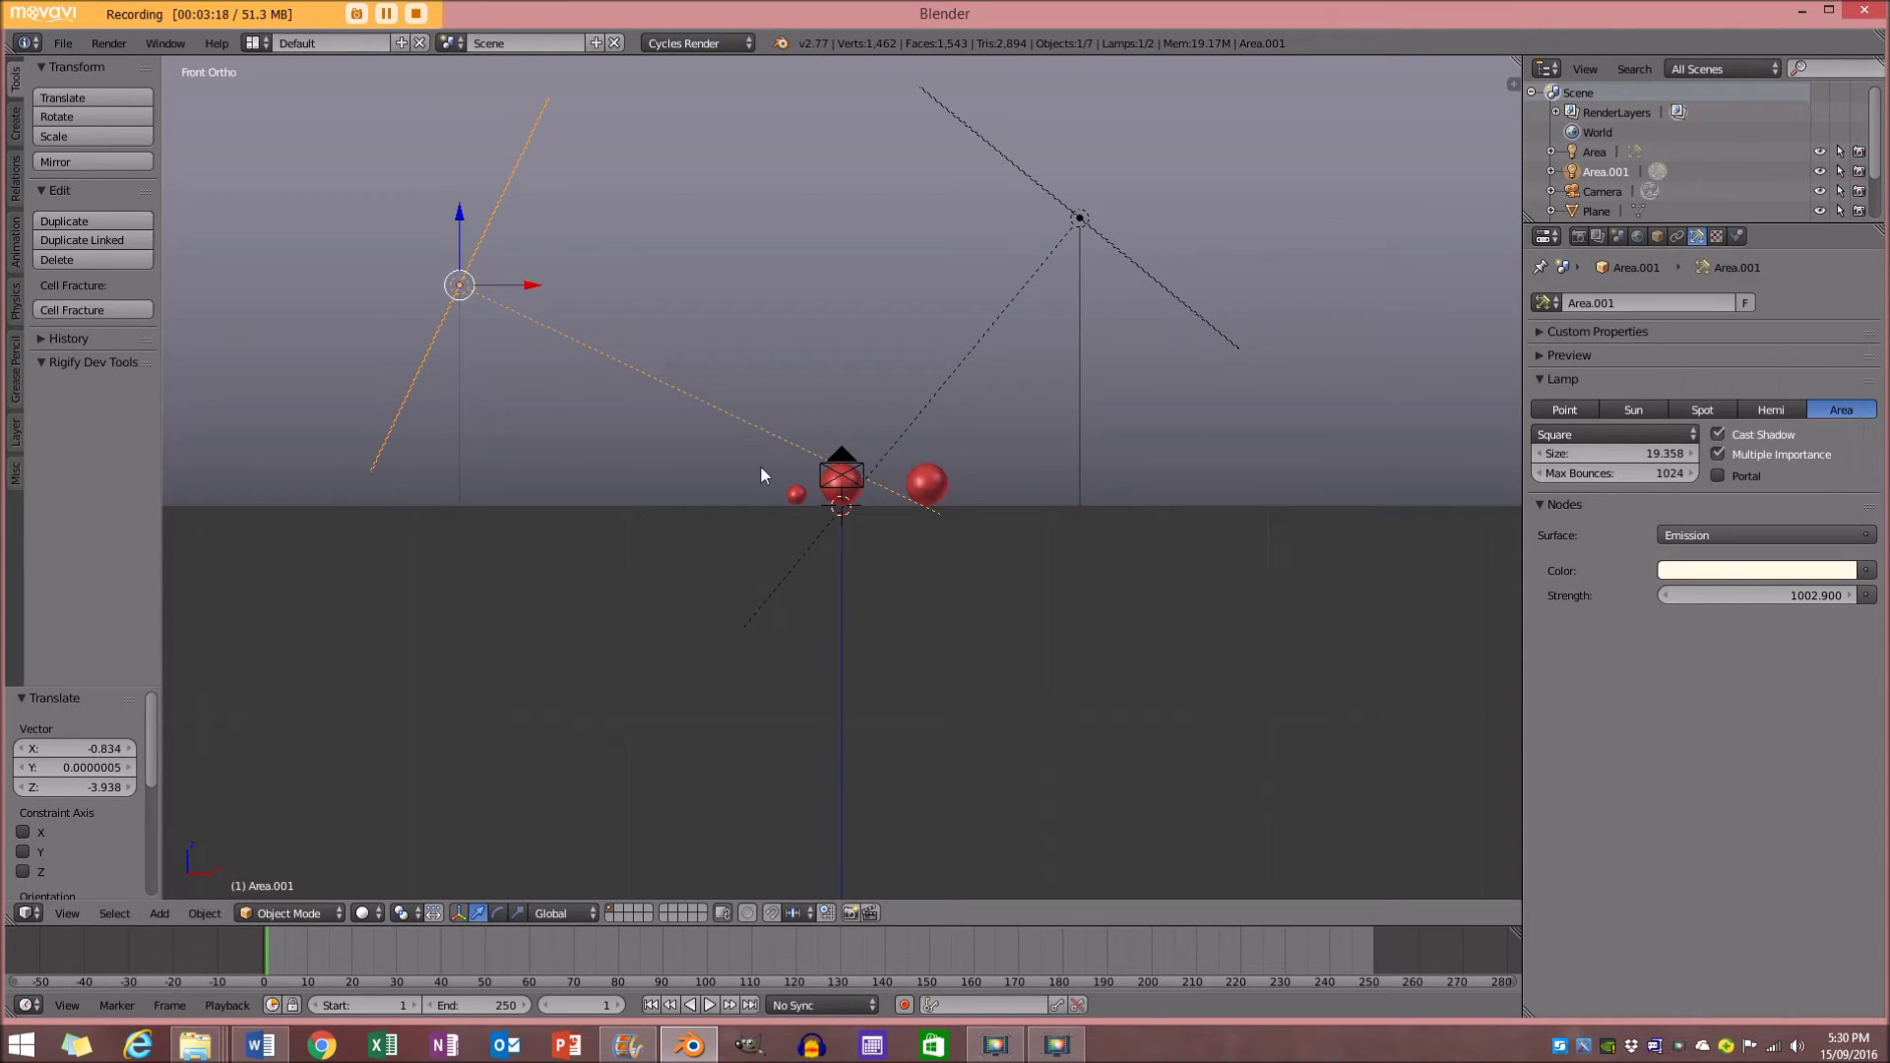
{"action": "right_click", "coordinate": [945, 390]}
{"action": "left_click", "coordinate": [1750, 571]}
{"action": "left_click", "coordinate": [1758, 349]}
{"action": "key", "text": "shift+z"}
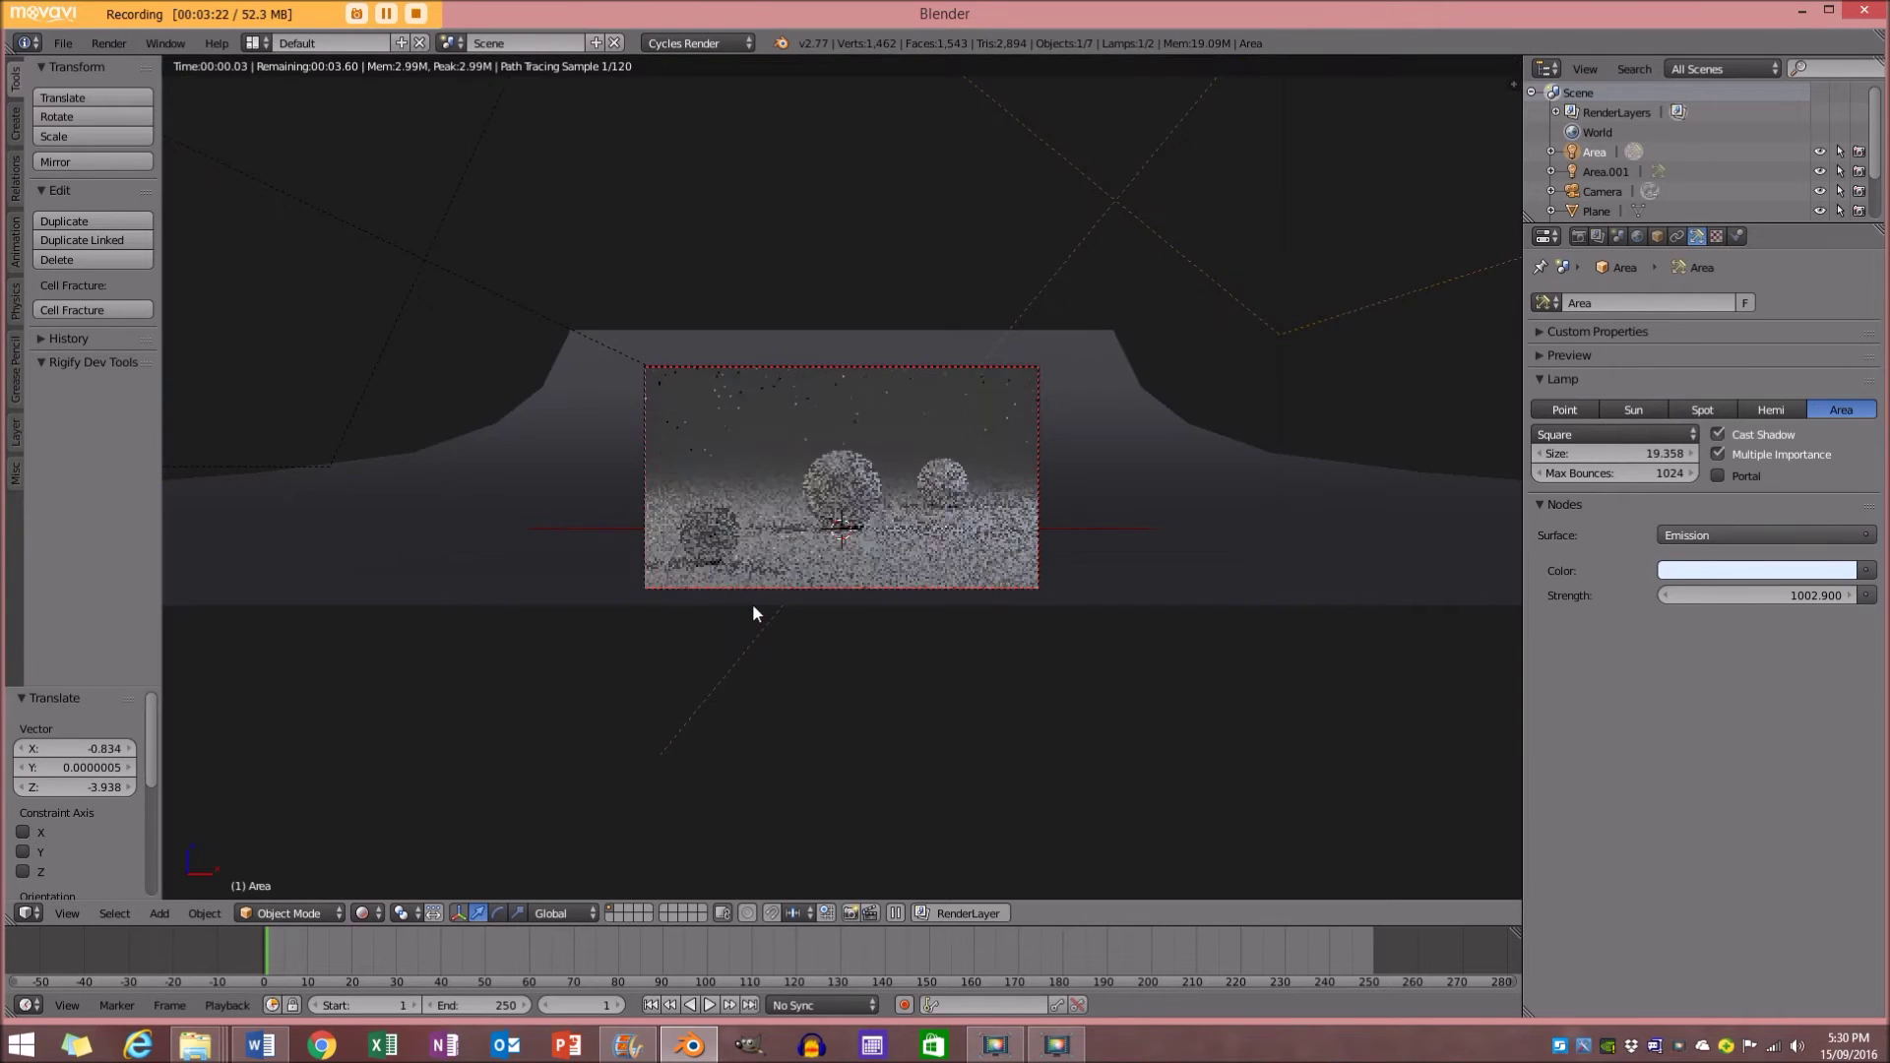
{"action": "scroll", "coordinate": [844, 451], "scroll_direction": "up", "scroll_amount": 4}
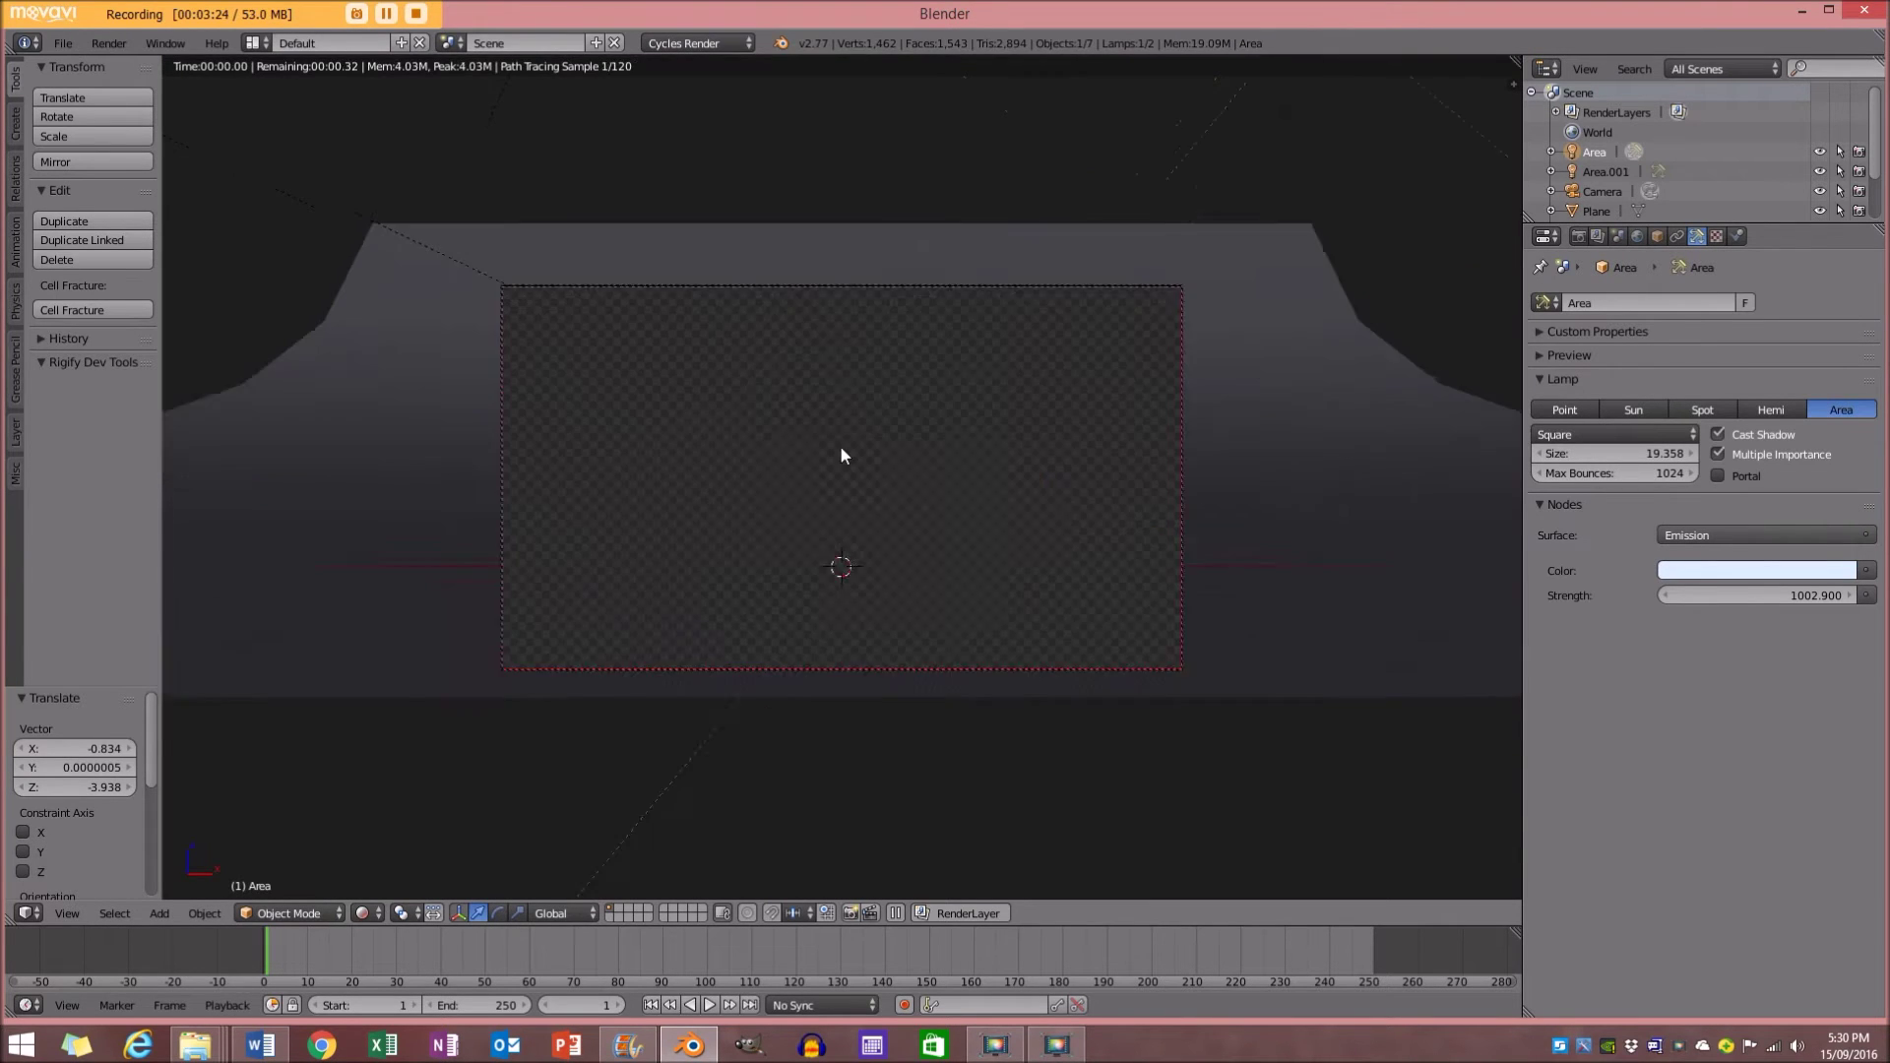
Brighten the world background color to a lighter grey and set the render device to GPU Compute
{"action": "left_click", "coordinate": [1638, 237]}
{"action": "left_click", "coordinate": [1741, 398]}
{"action": "left_click", "coordinate": [1759, 443]}
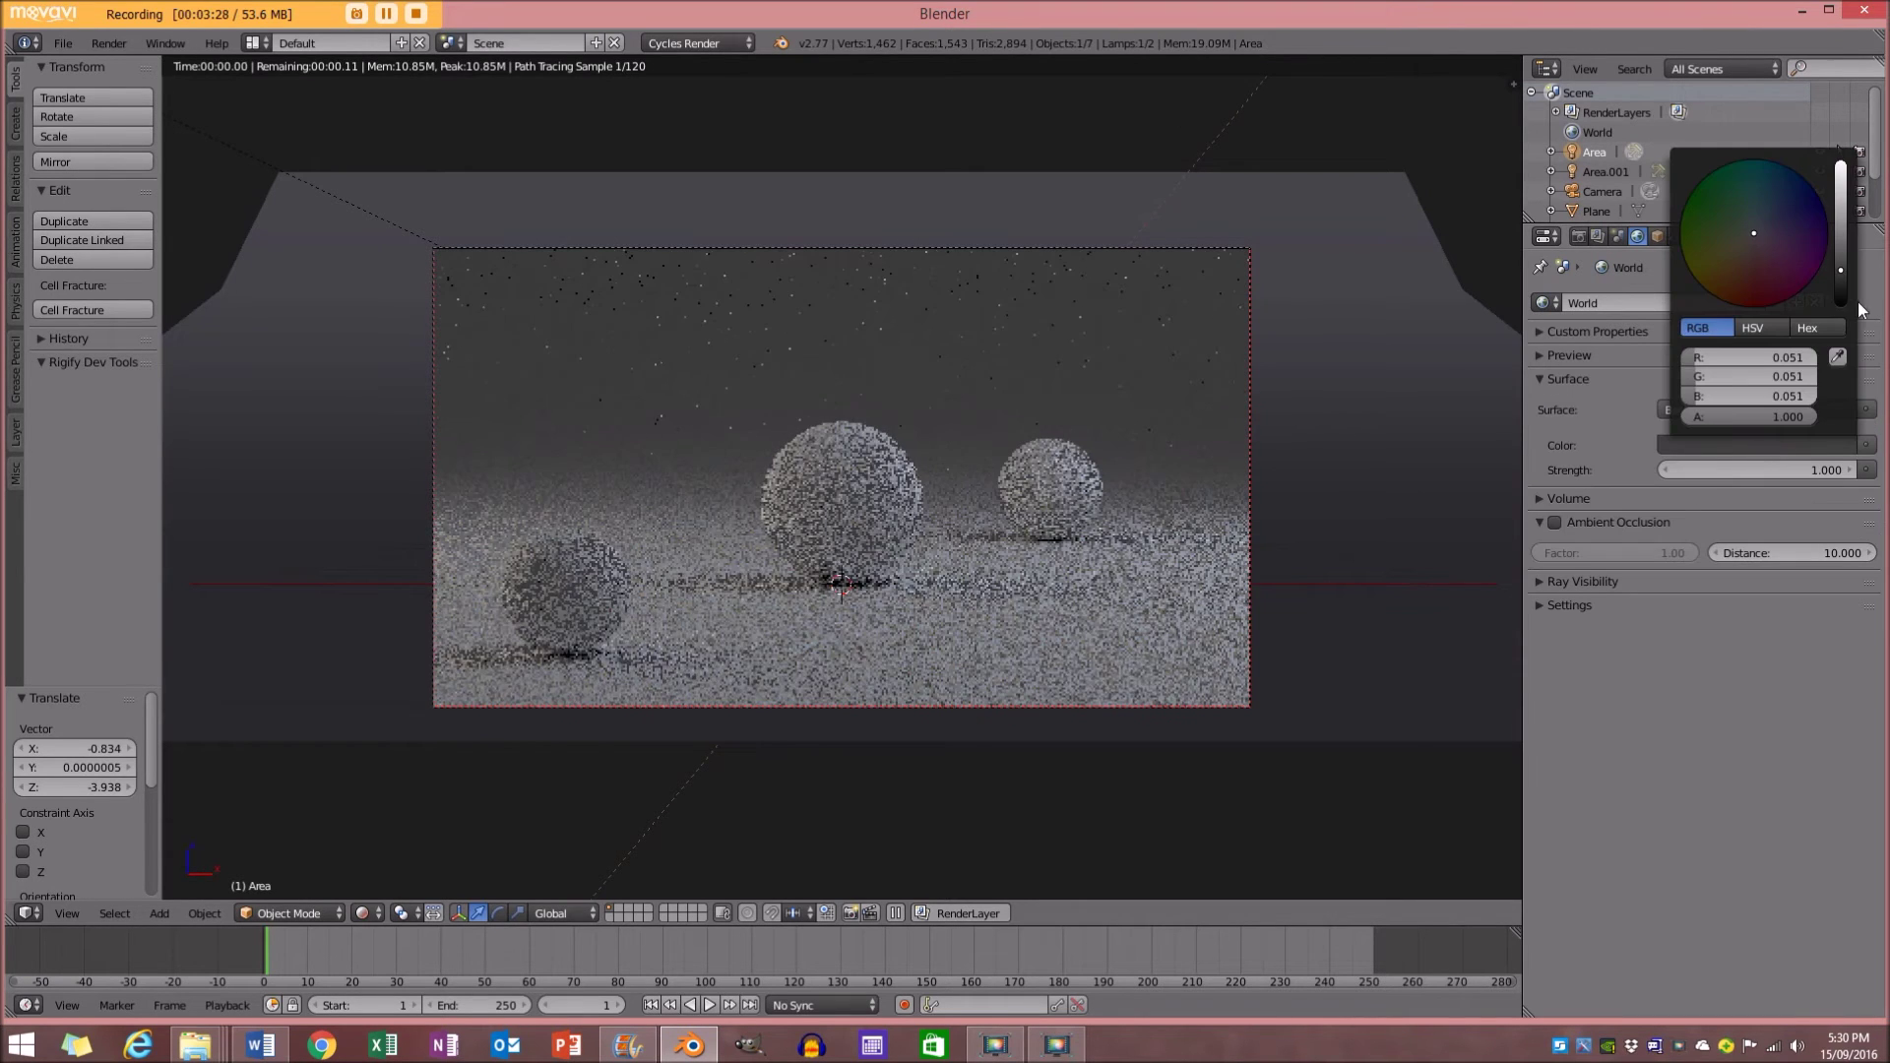
{"action": "left_click", "coordinate": [1843, 292]}
{"action": "left_click_drag", "start_coordinate": [1843, 236], "coordinate": [1842, 215]}
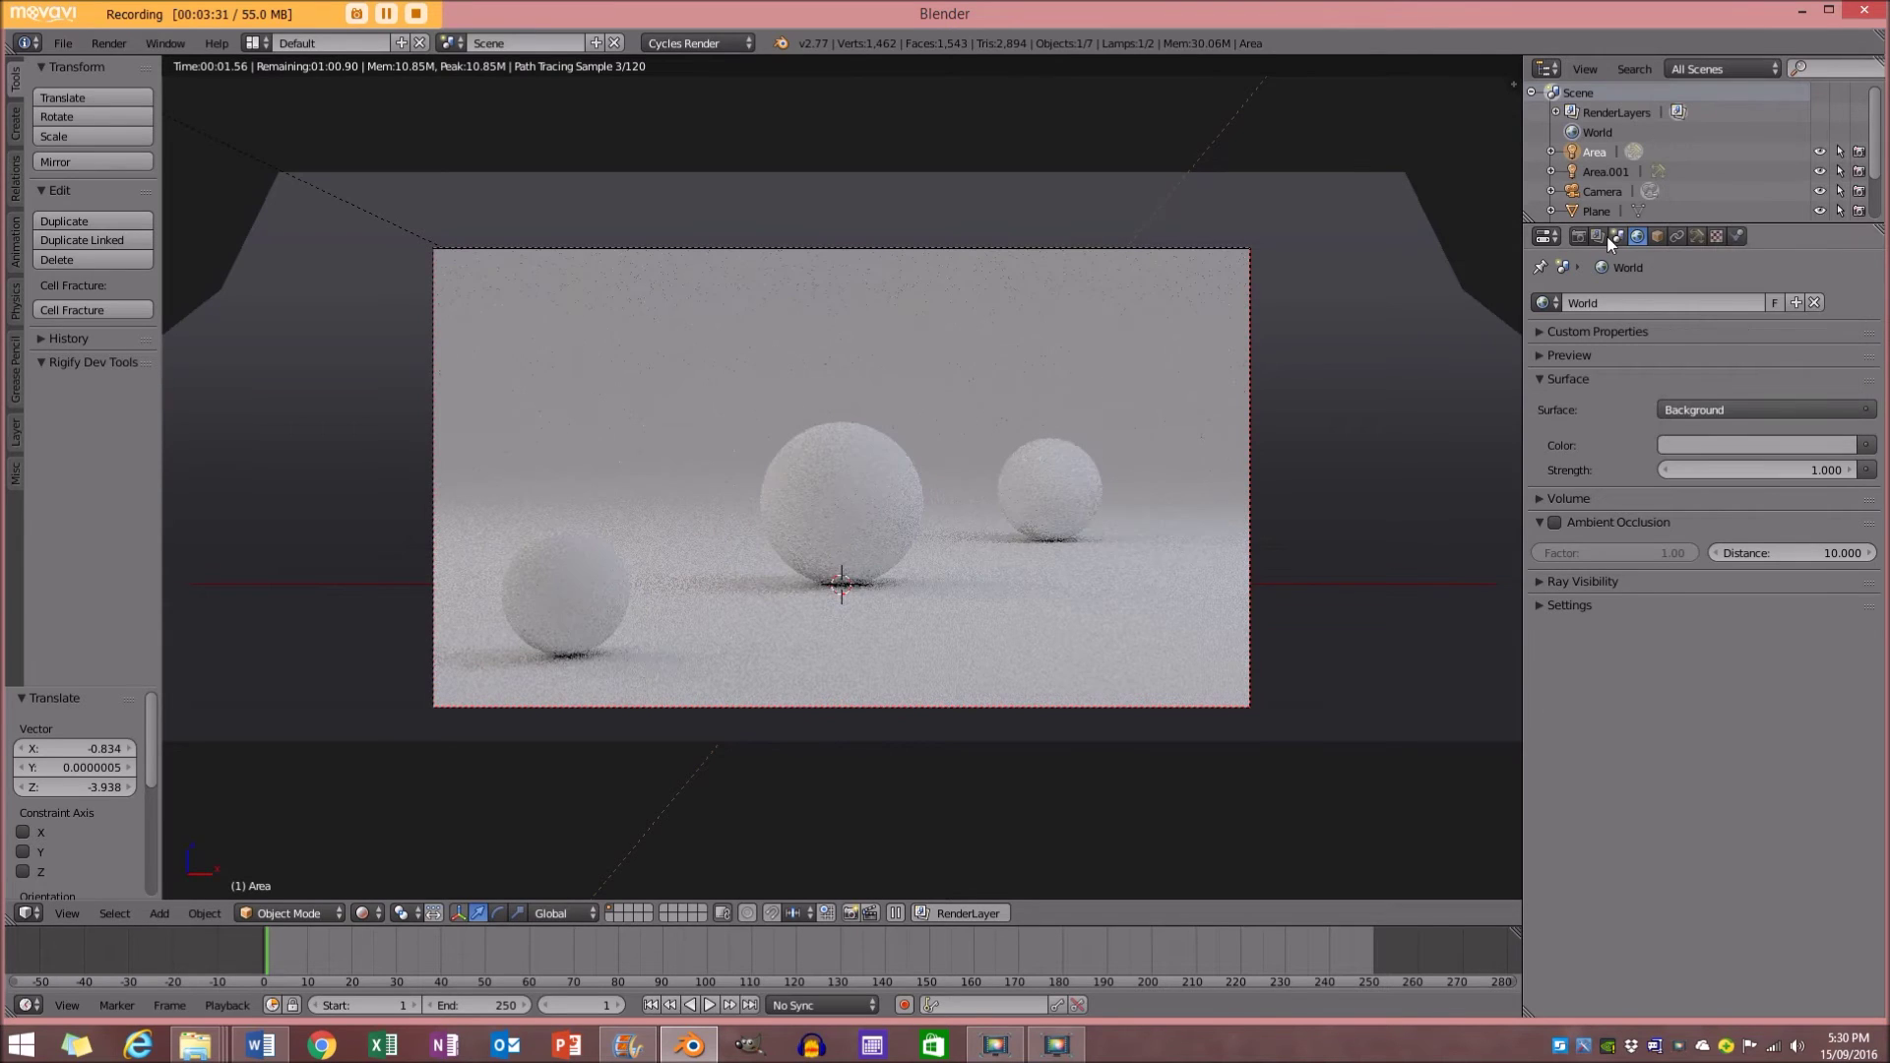
{"action": "left_click", "coordinate": [1575, 234]}
{"action": "left_click", "coordinate": [1681, 399]}
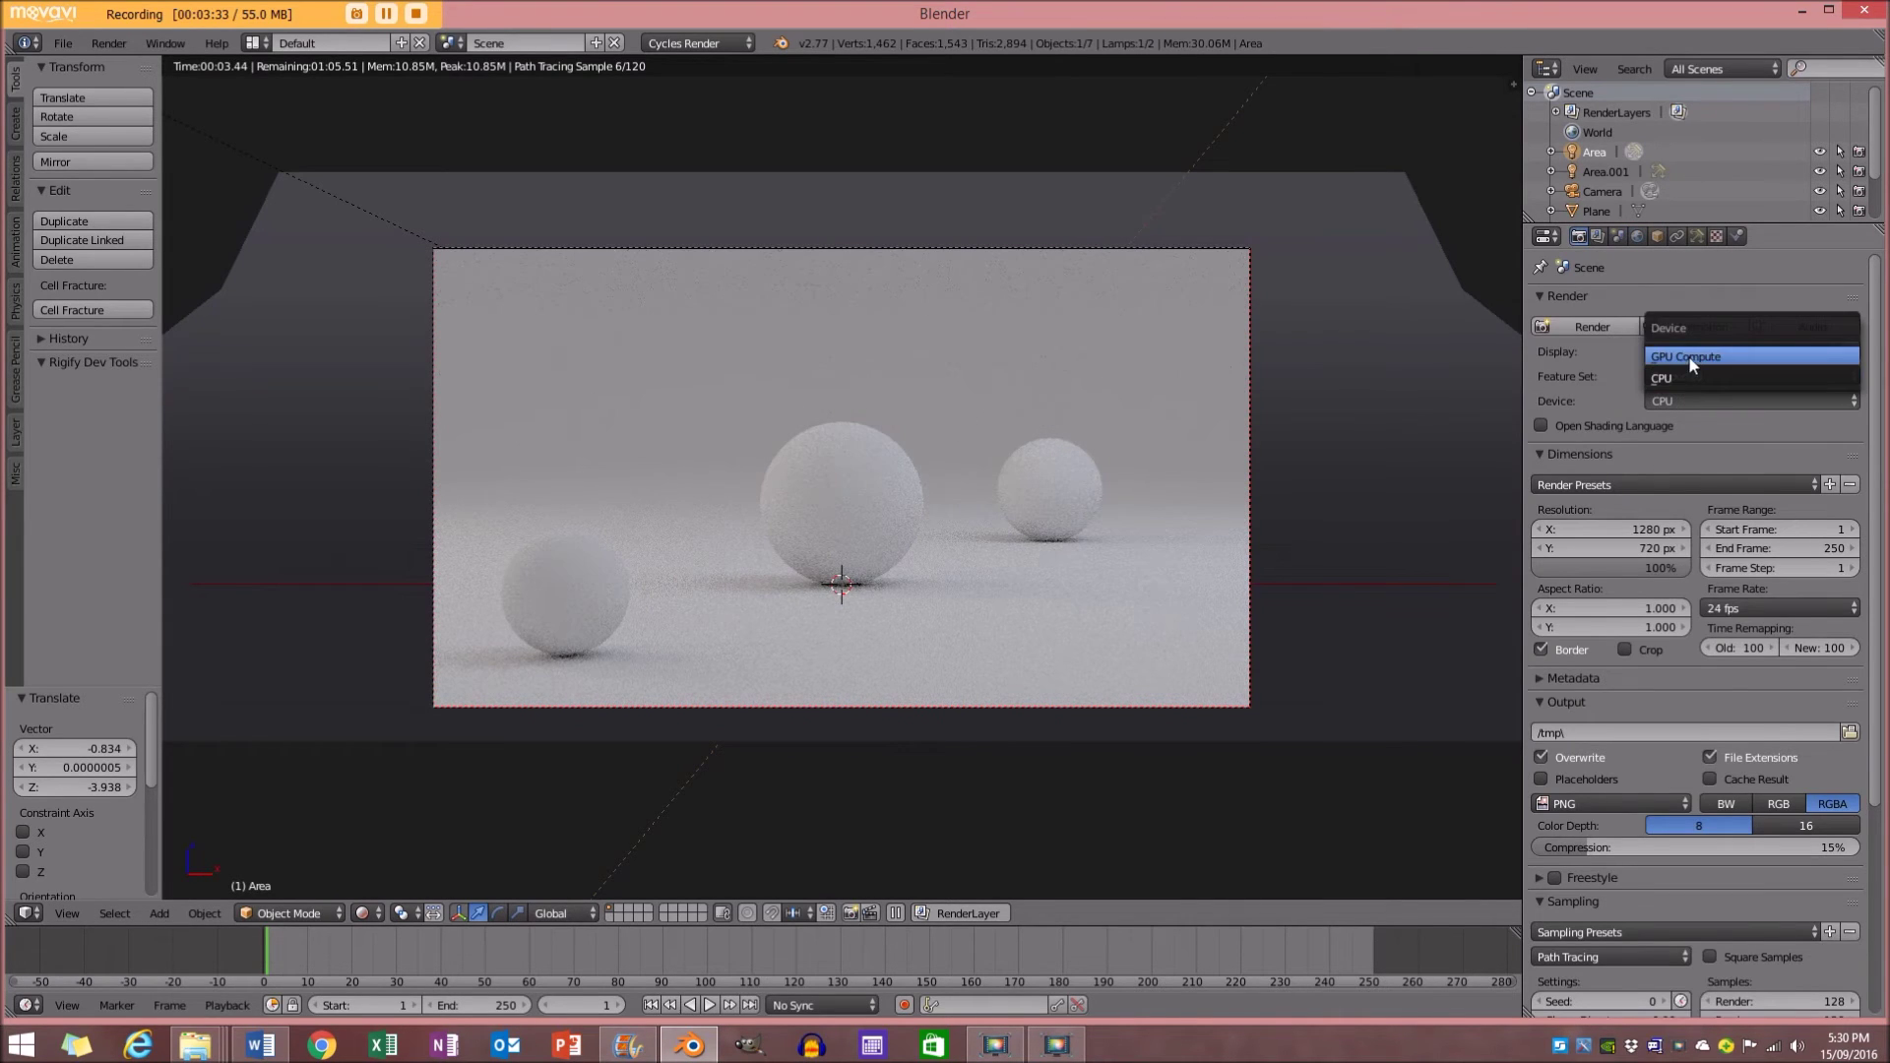
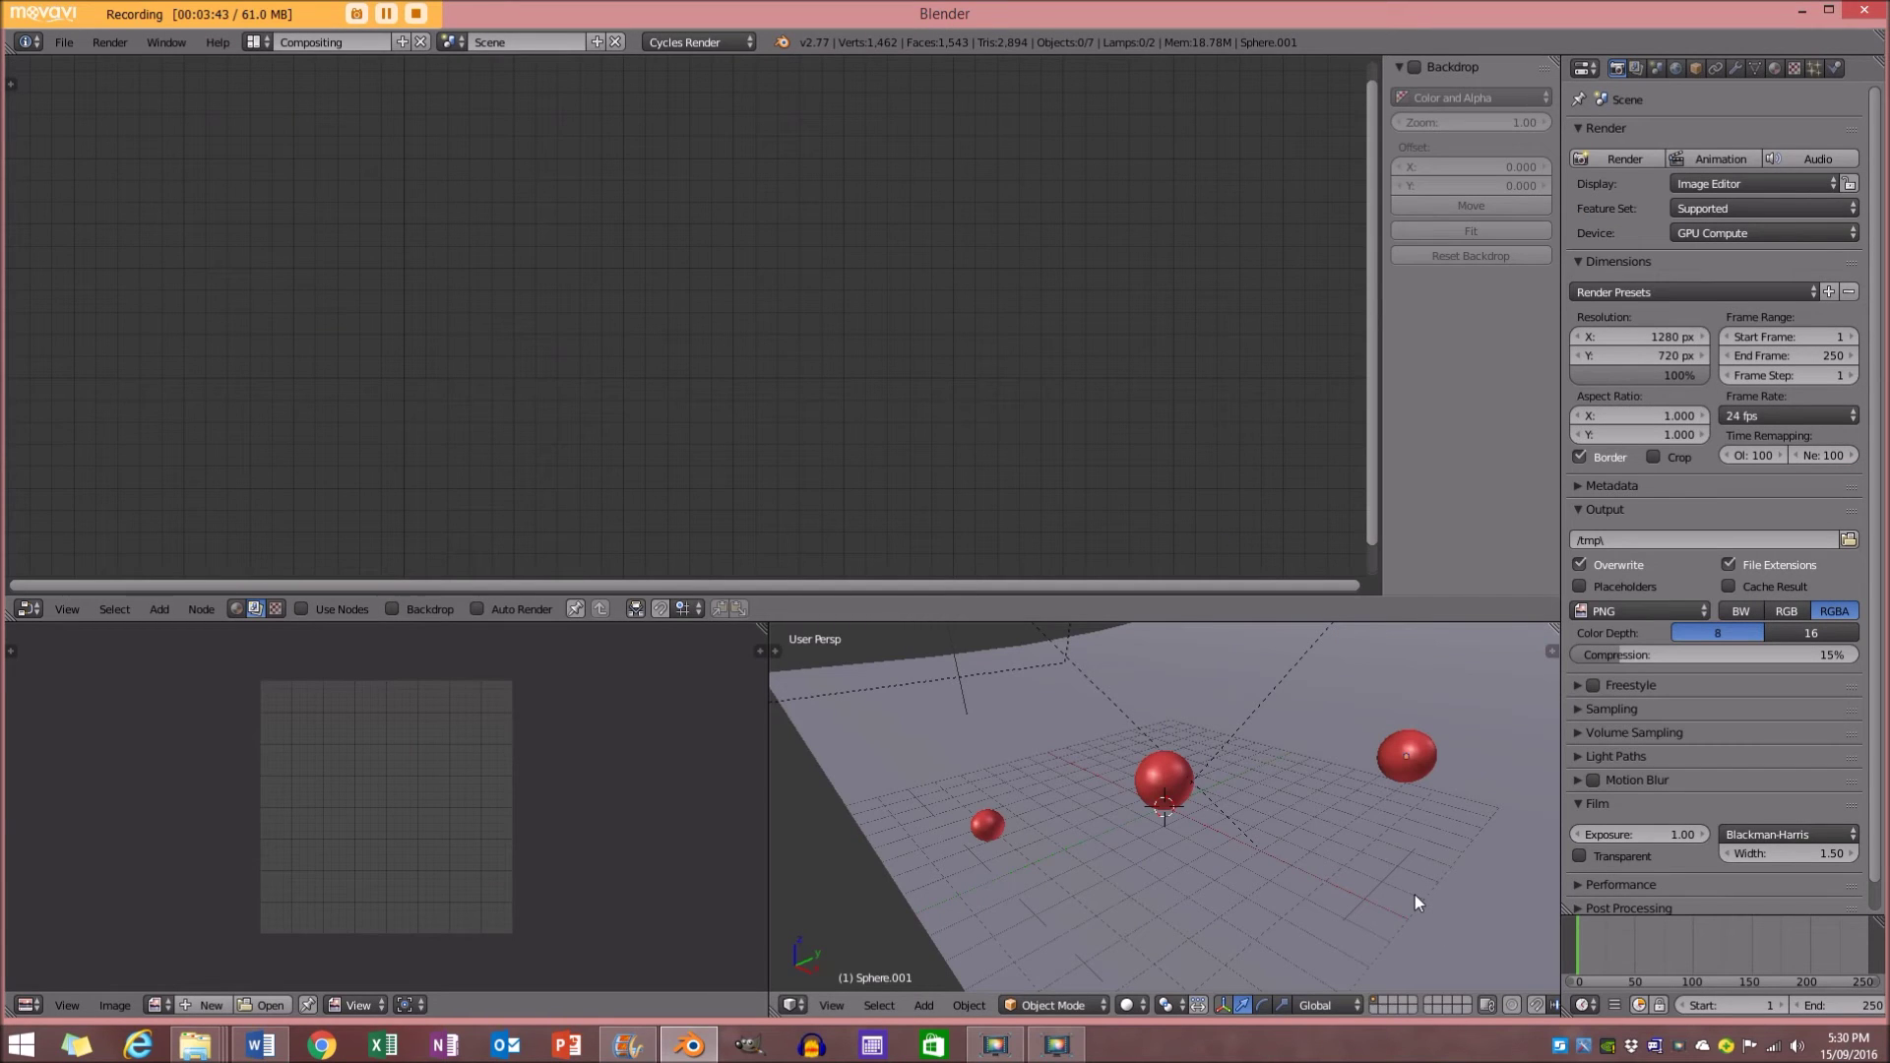
In the Compositing layout's camera view, select the middle sphere, show its material nodes, and move the Diffuse BSDF away from the output
{"action": "key", "text": "KP_0"}
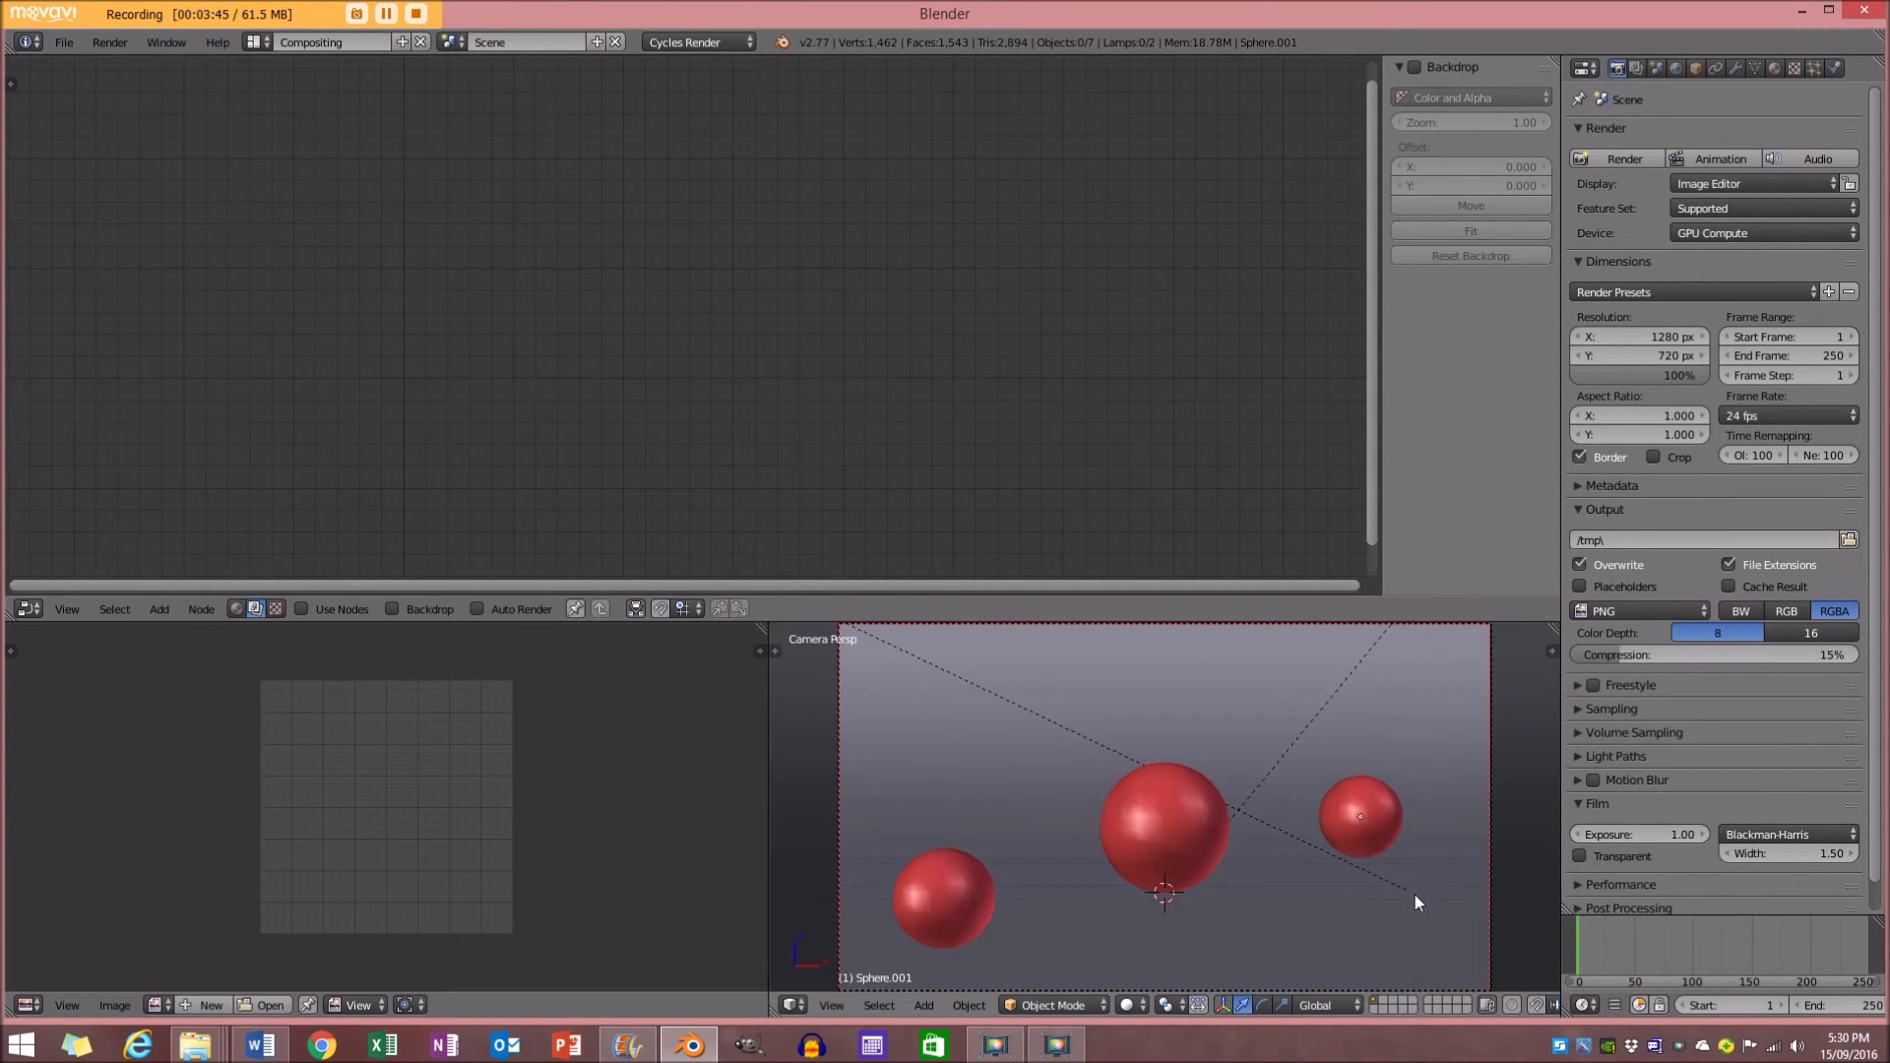
{"action": "right_click", "coordinate": [1201, 829]}
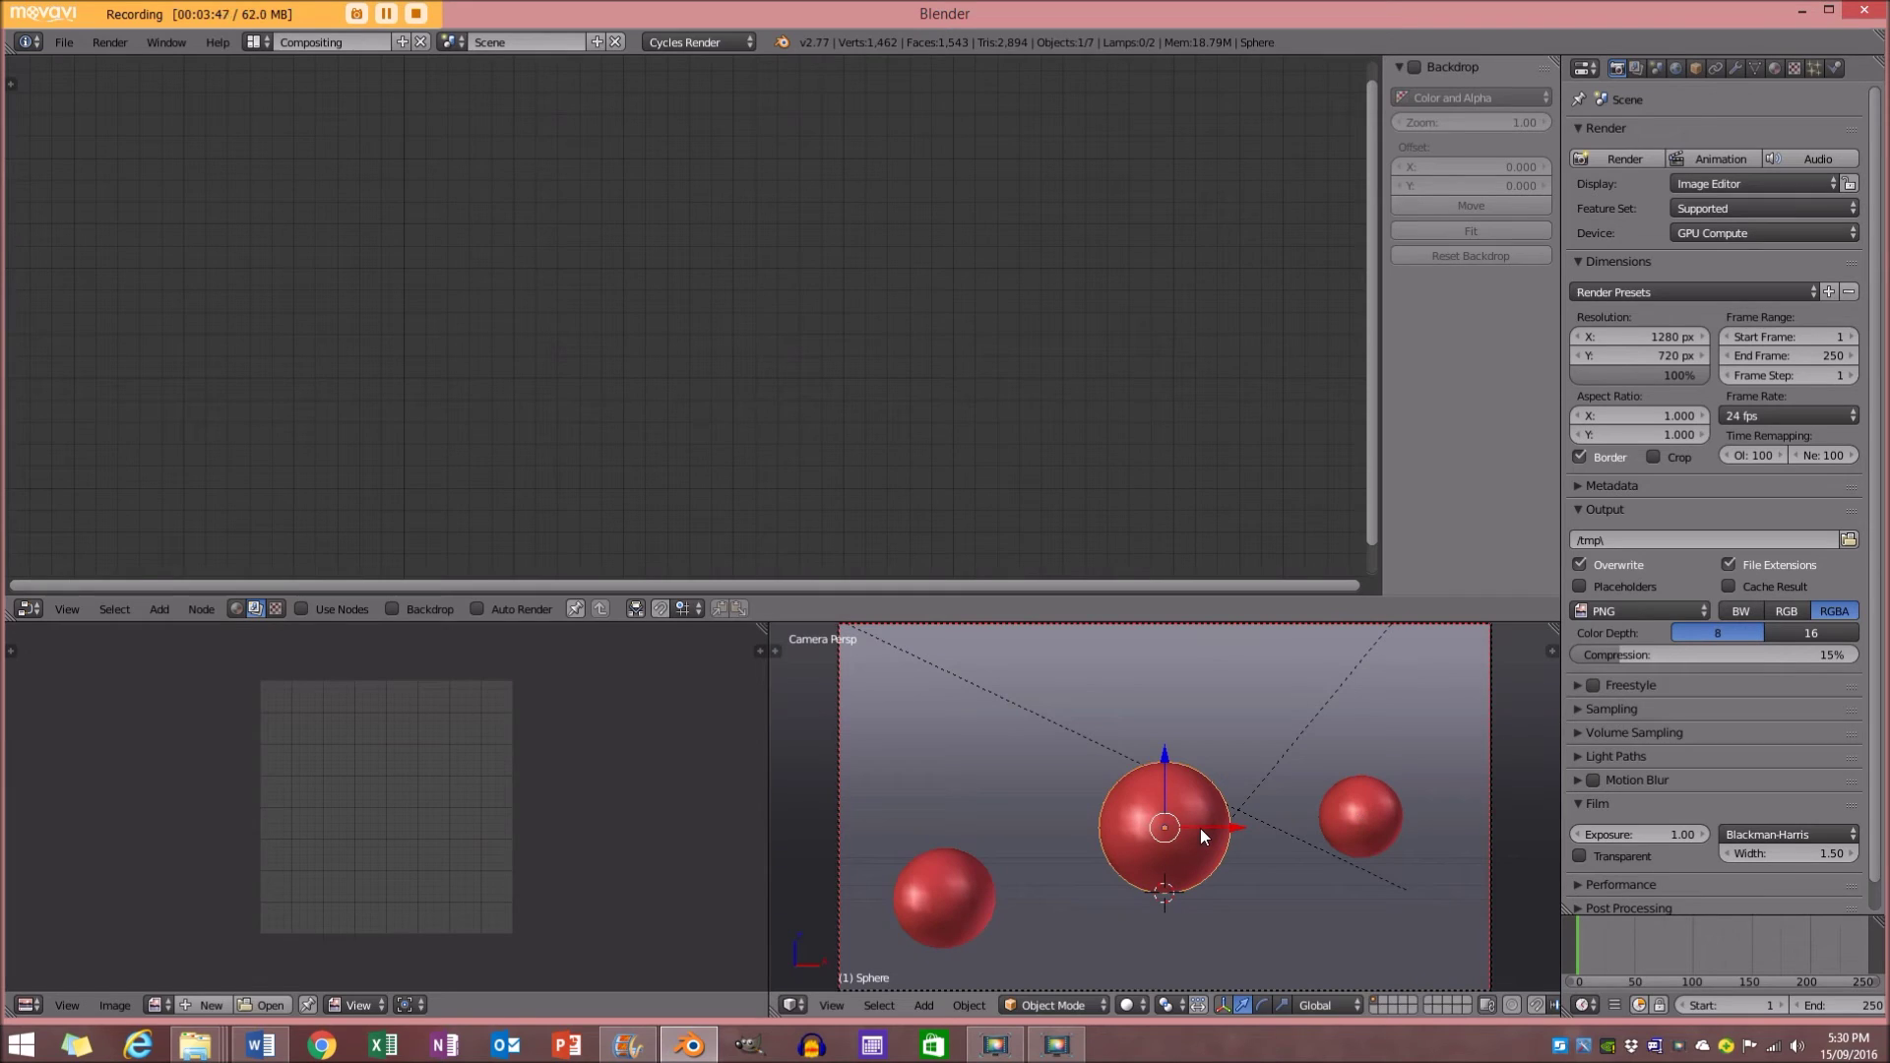
{"action": "left_click", "coordinate": [237, 609]}
{"action": "scroll", "coordinate": [540, 330], "scroll_direction": "down", "scroll_amount": 2}
{"action": "left_click_drag", "start_coordinate": [540, 331], "coordinate": [410, 309]}
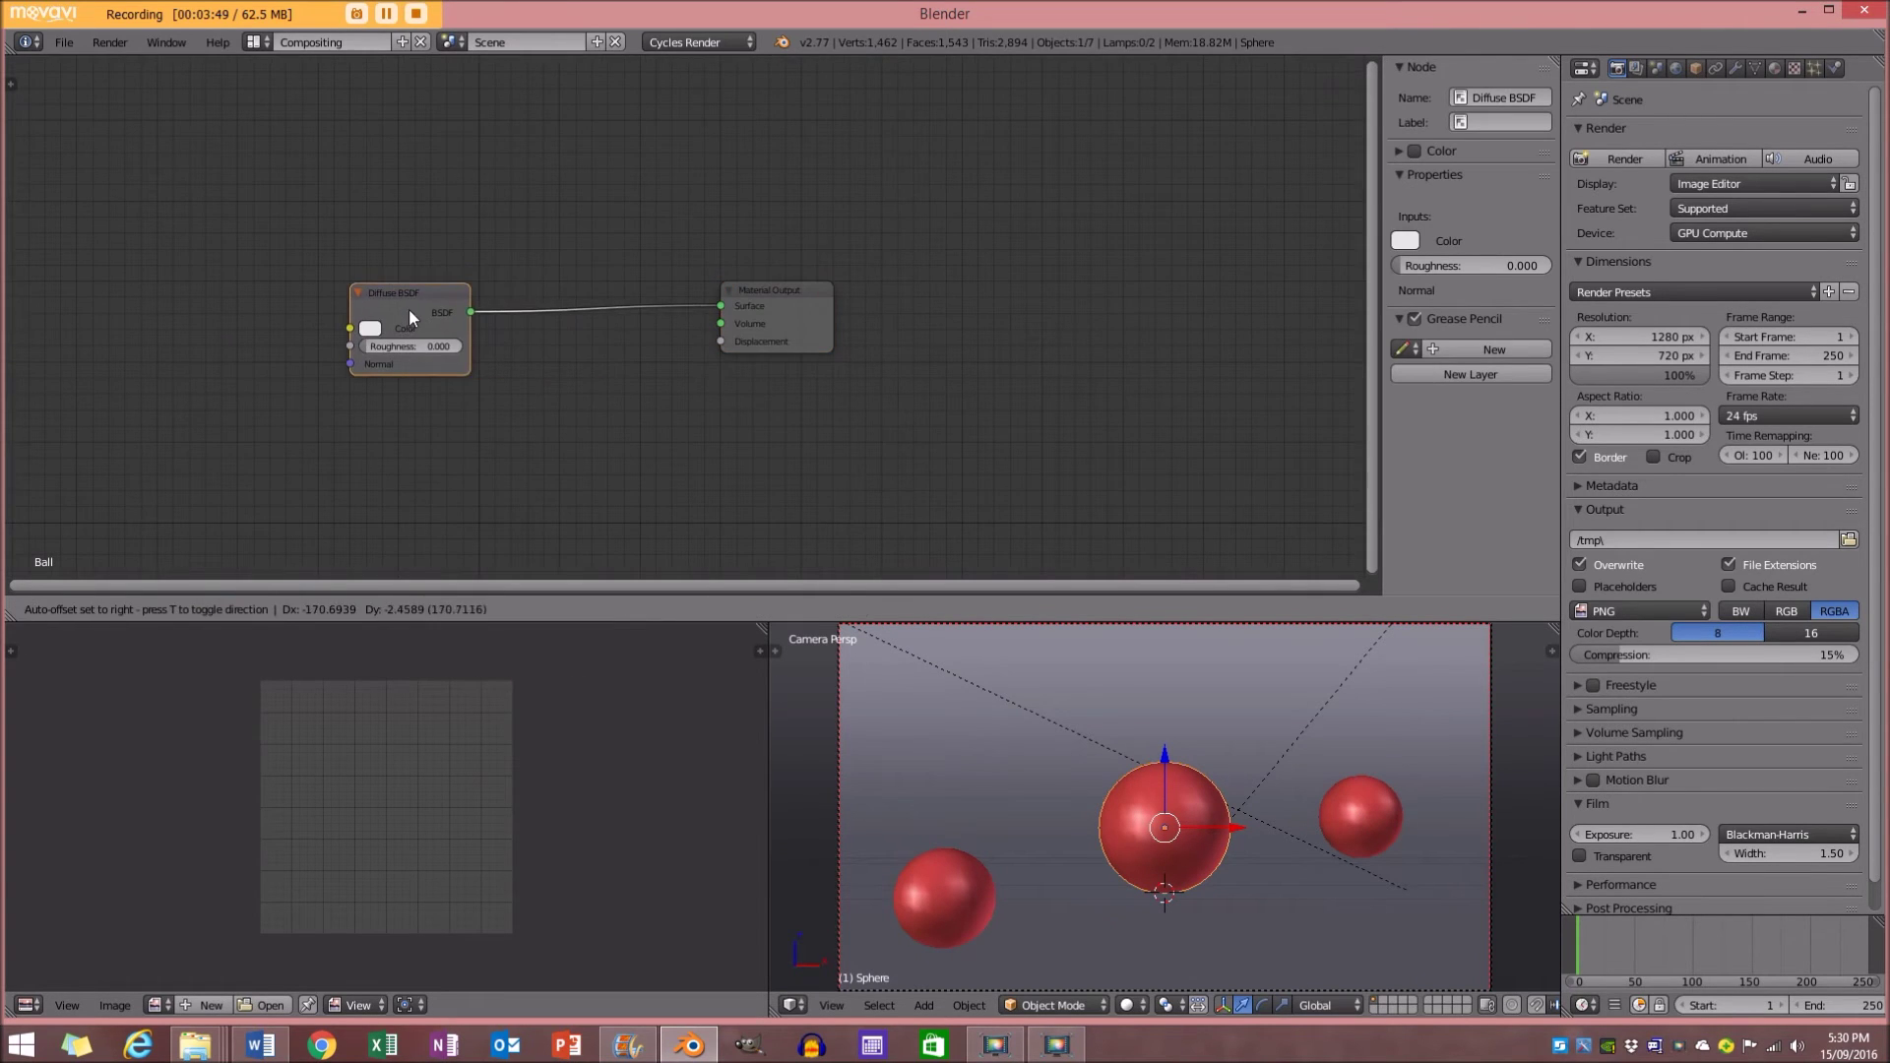
{"action": "scroll", "coordinate": [328, 344], "scroll_direction": "up", "scroll_amount": 1}
Add a Glossy BSDF and a Mix Shader between the Diffuse BSDF and the output, and connect the glossy shader to the mix
{"action": "key", "text": "shift+a"}
{"action": "mouse_move", "coordinate": [502, 412]}
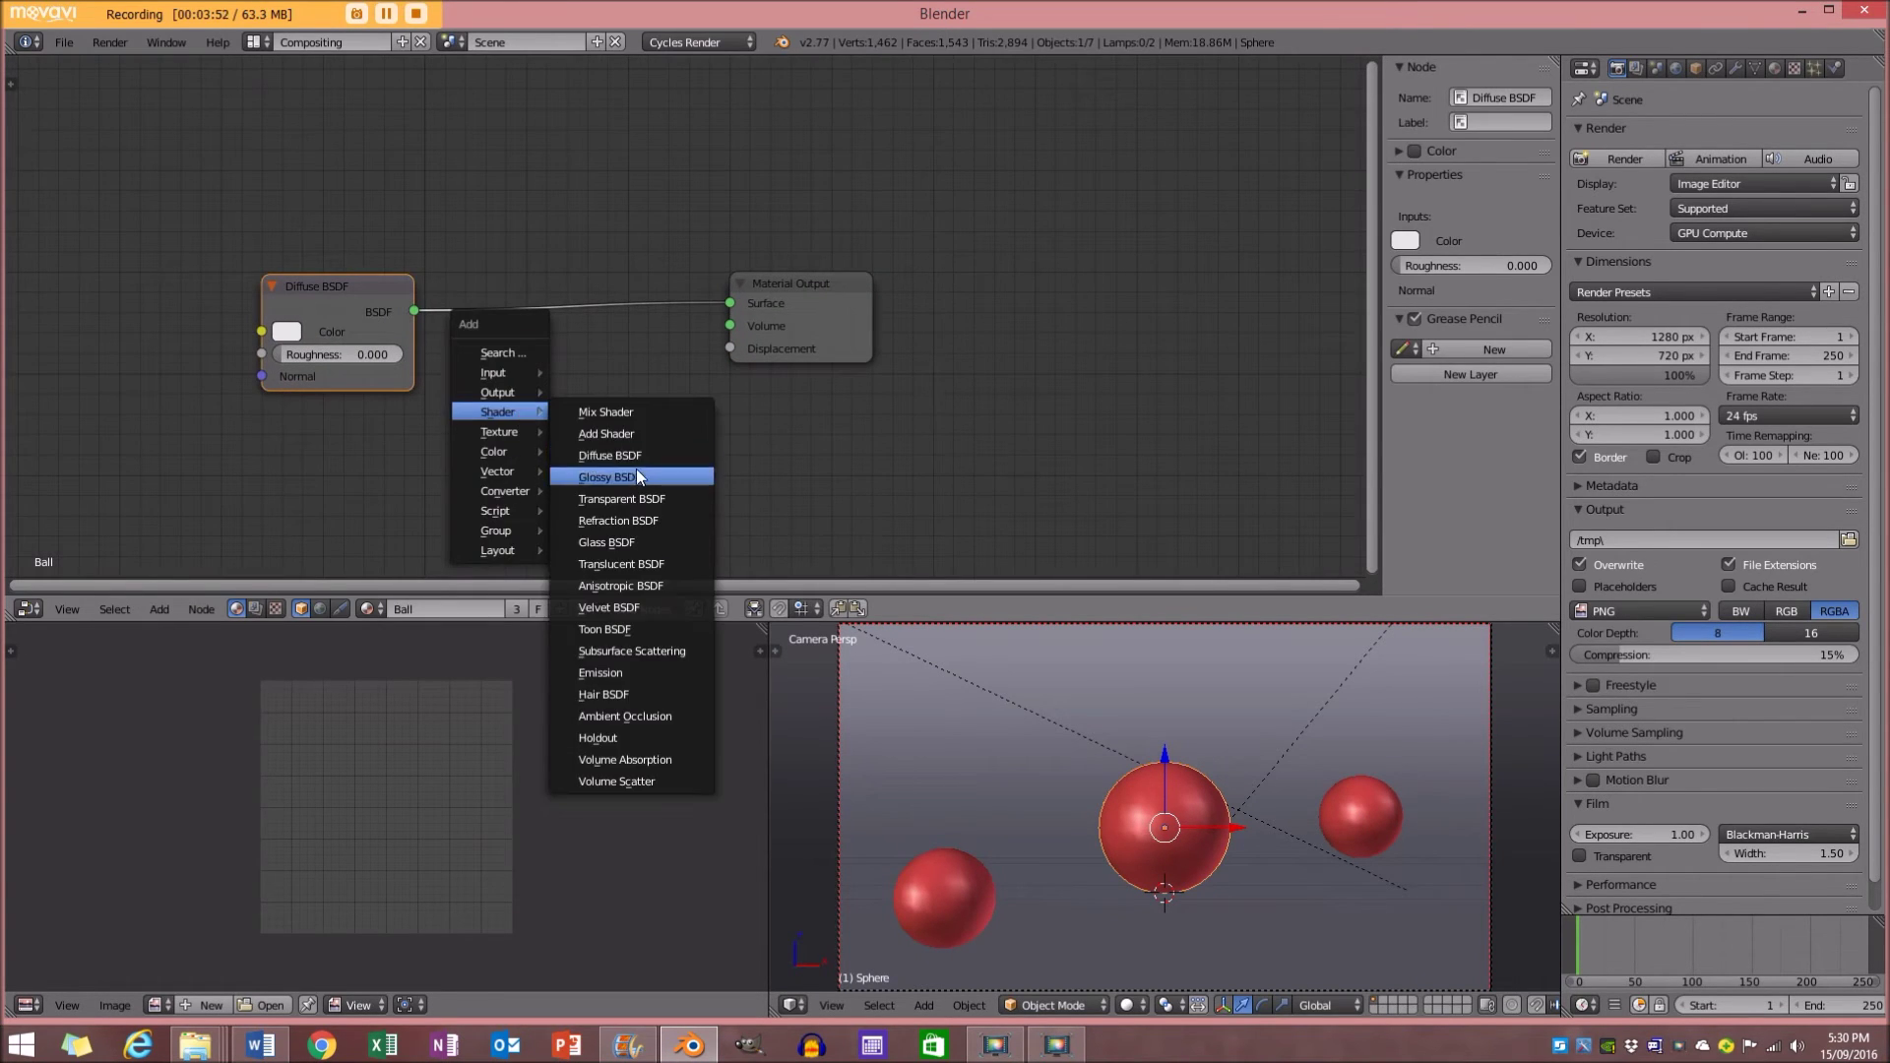
{"action": "left_click", "coordinate": [636, 468]}
{"action": "left_click", "coordinate": [576, 439]}
{"action": "key", "text": "shift+a"}
{"action": "left_click", "coordinate": [669, 433]}
{"action": "left_click", "coordinate": [482, 329]}
{"action": "left_click_drag", "start_coordinate": [425, 430], "coordinate": [495, 392]}
Move the Material Output node farther away and set the Diffuse BSDF color to red with R 0.800, G 0.033, B 0.033
{"action": "left_click_drag", "start_coordinate": [742, 322], "coordinate": [940, 331]}
{"action": "left_click", "coordinate": [297, 329]}
{"action": "left_click", "coordinate": [359, 487]}
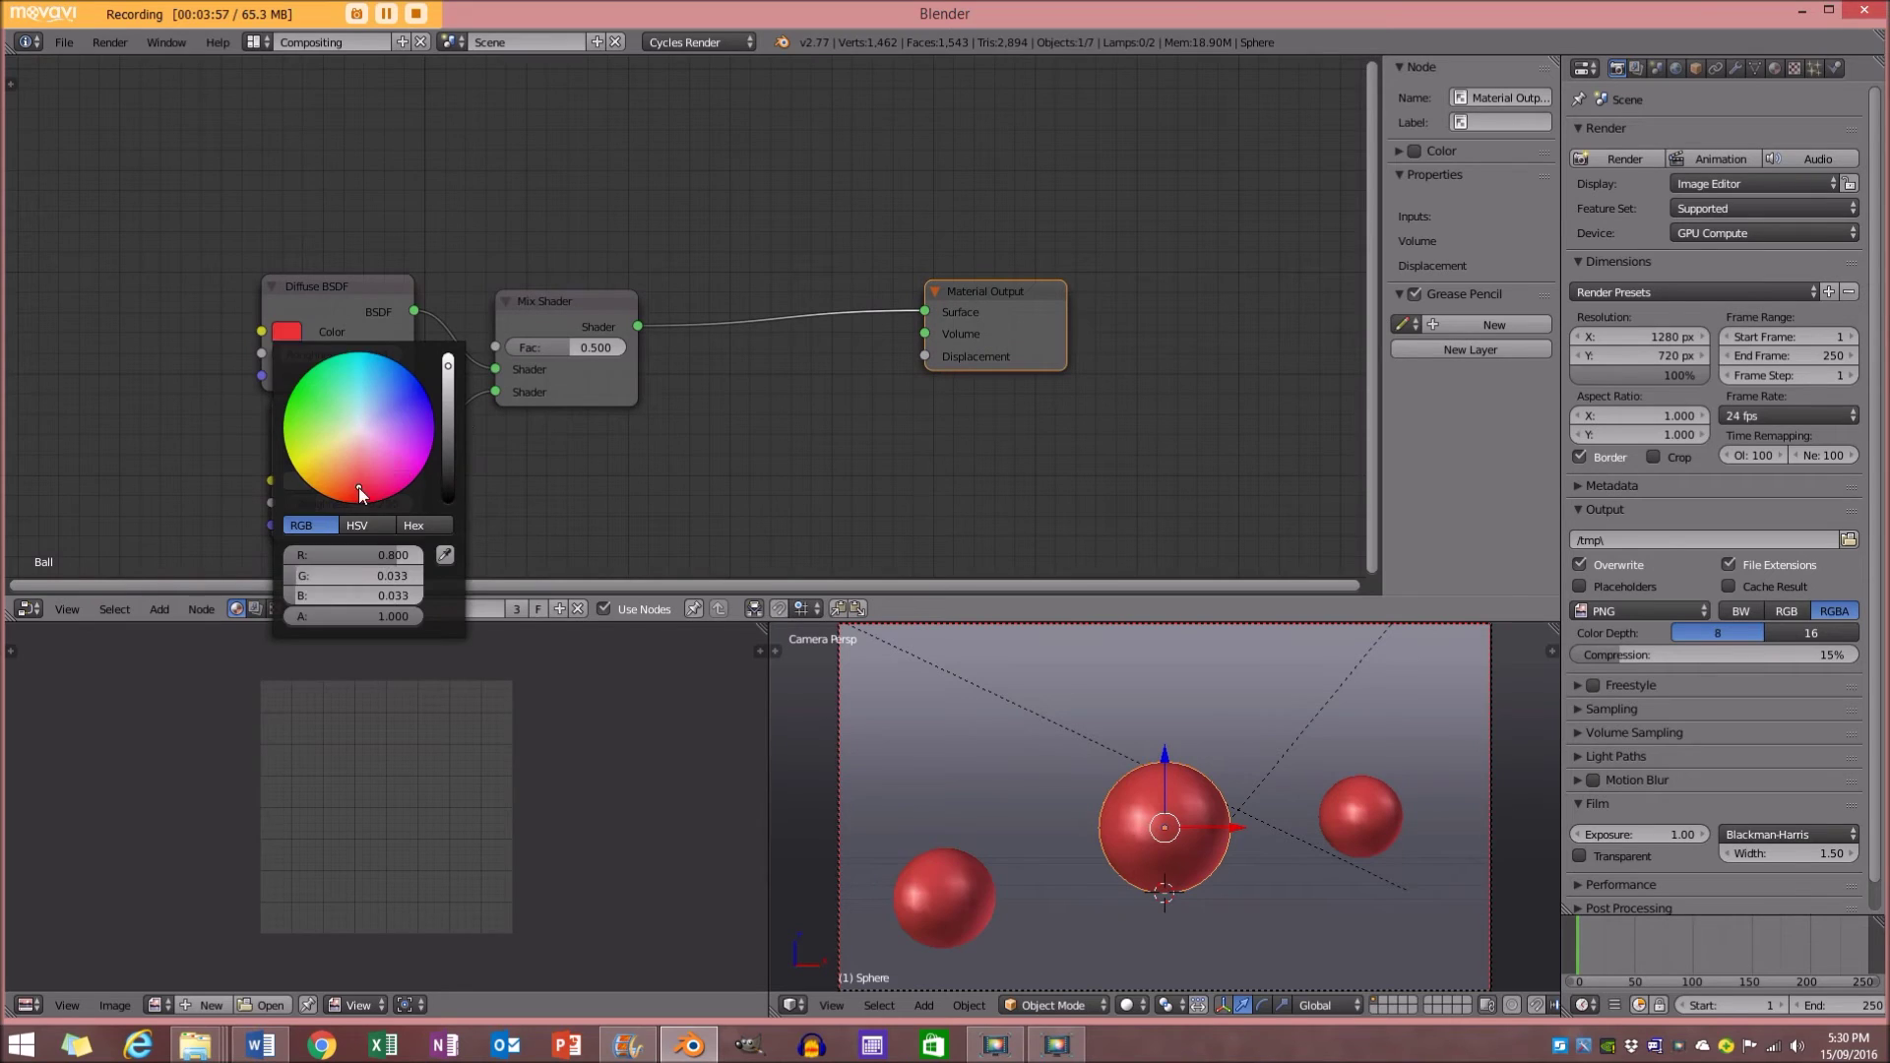
Add a Layer Weight node, connect its Fresnel output to the Mix Shader's Fac, and preview the spheres in rendered shading
{"action": "key", "text": "shift+a"}
{"action": "left_click", "coordinate": [498, 84]}
{"action": "type", "text": "laye"}
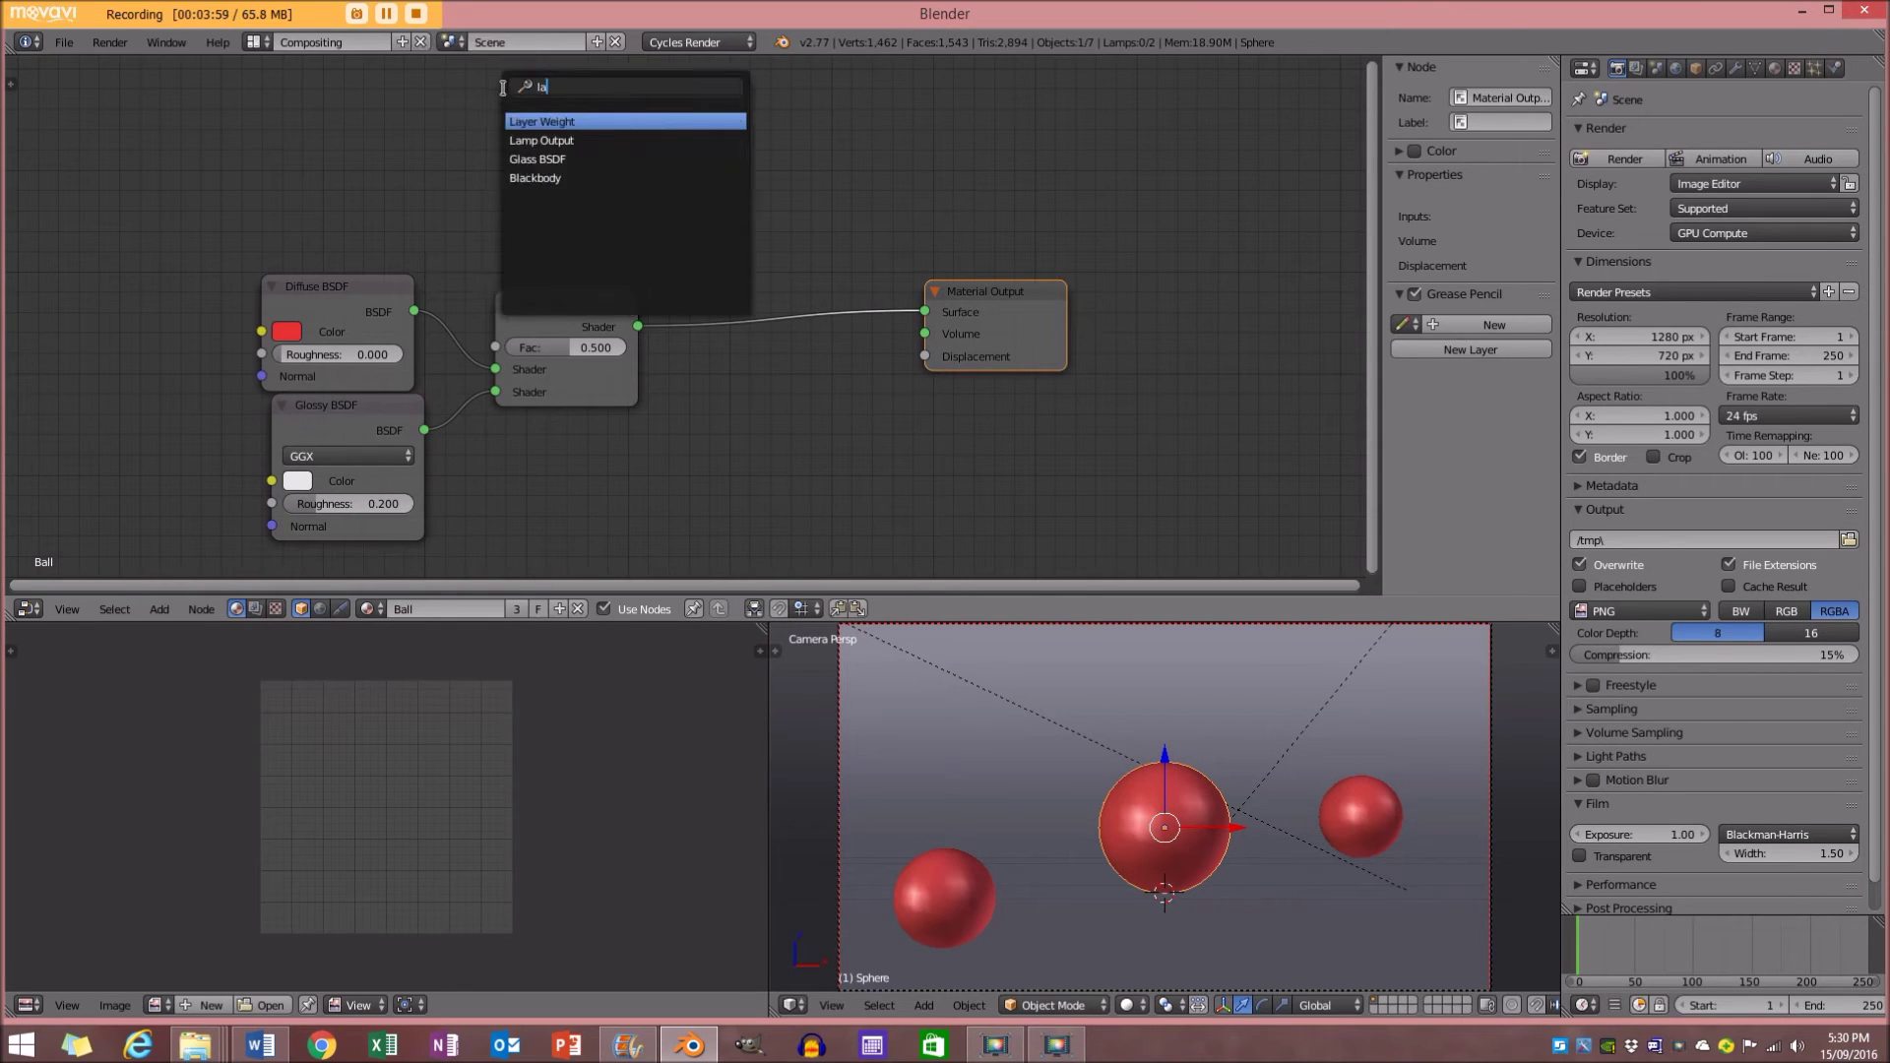
{"action": "key", "text": "Return"}
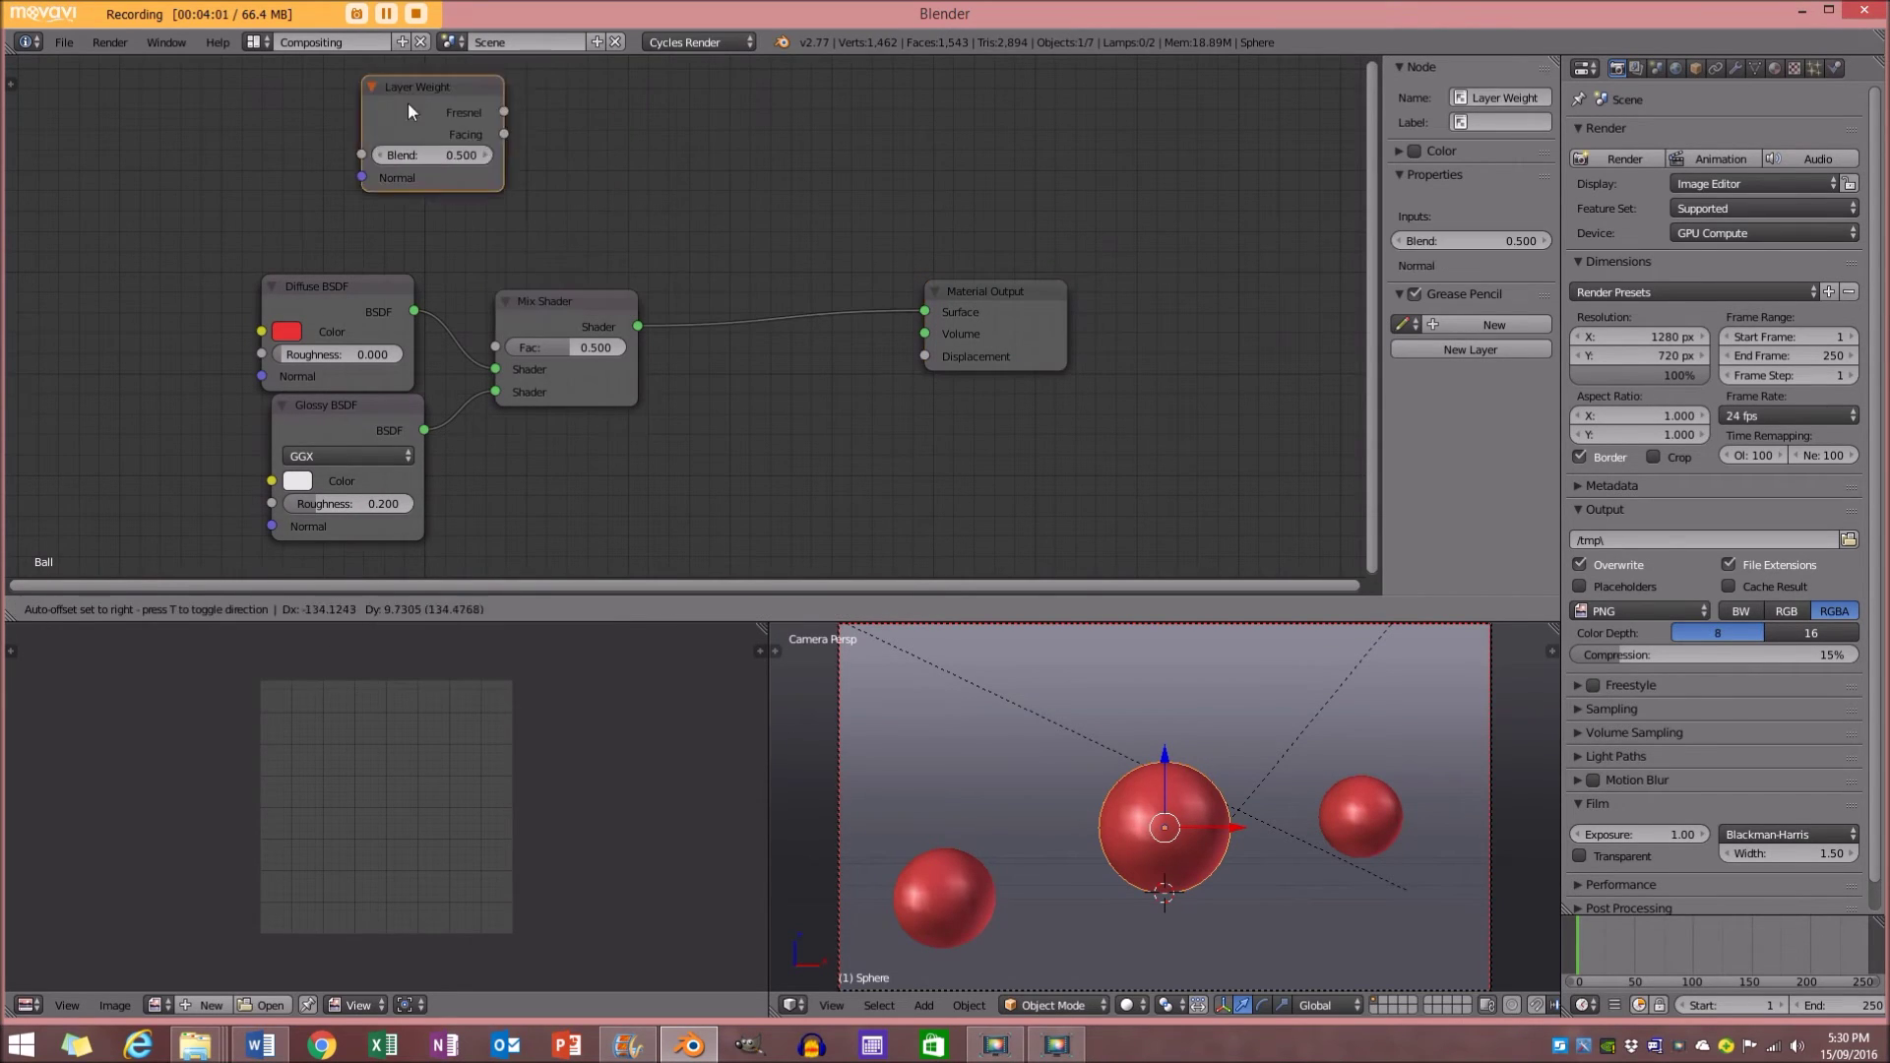
{"action": "left_click", "coordinate": [421, 145]}
{"action": "mouse_move", "coordinate": [421, 144]}
{"action": "left_mouse_down"}
{"action": "mouse_move", "coordinate": [439, 144]}
{"action": "mouse_move", "coordinate": [497, 346]}
{"action": "left_mouse_up"}
{"action": "key", "text": "shift+z"}
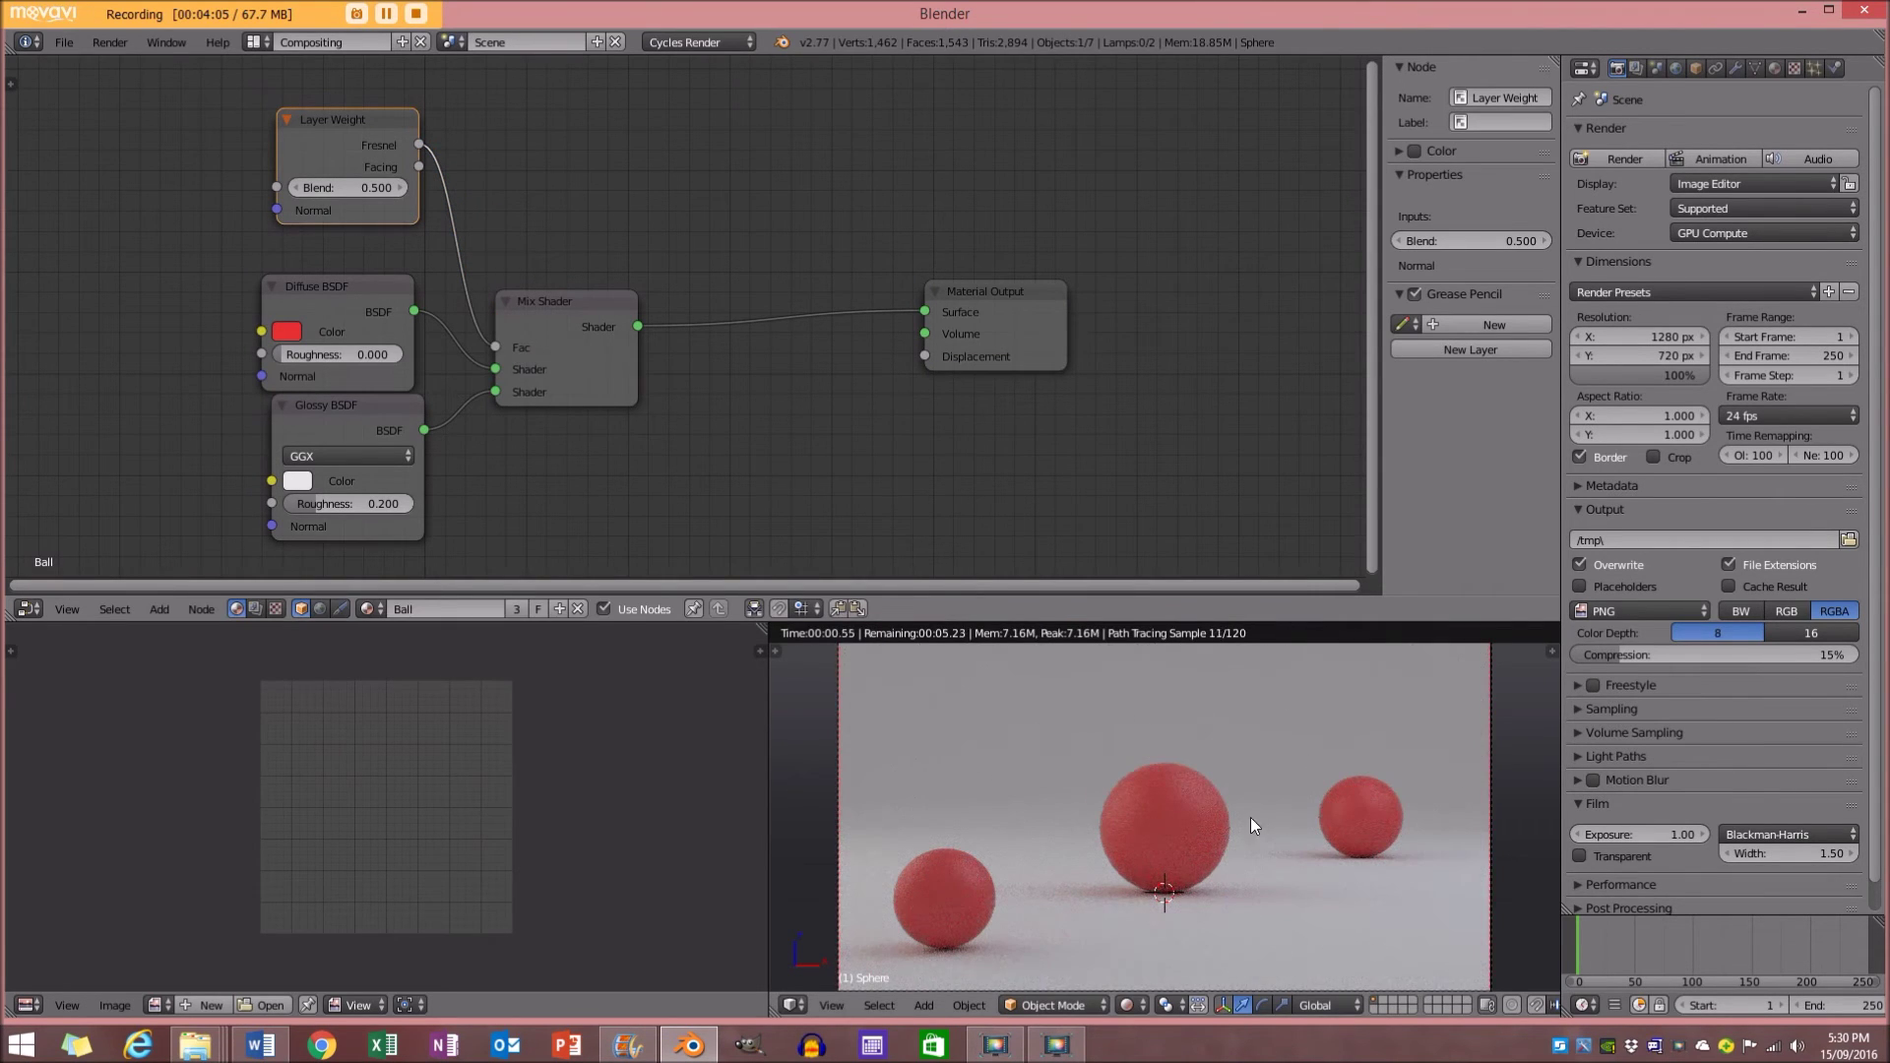
Darken the Diffuse BSDF color to a deeper red and set the Glossy BSDF roughness to 0.025
{"action": "middle_click_drag", "start_coordinate": [414, 483], "coordinate": [575, 323]}
{"action": "scroll", "coordinate": [575, 323], "scroll_direction": "up", "scroll_amount": 1}
{"action": "left_click_drag", "start_coordinate": [571, 355], "coordinate": [509, 361]}
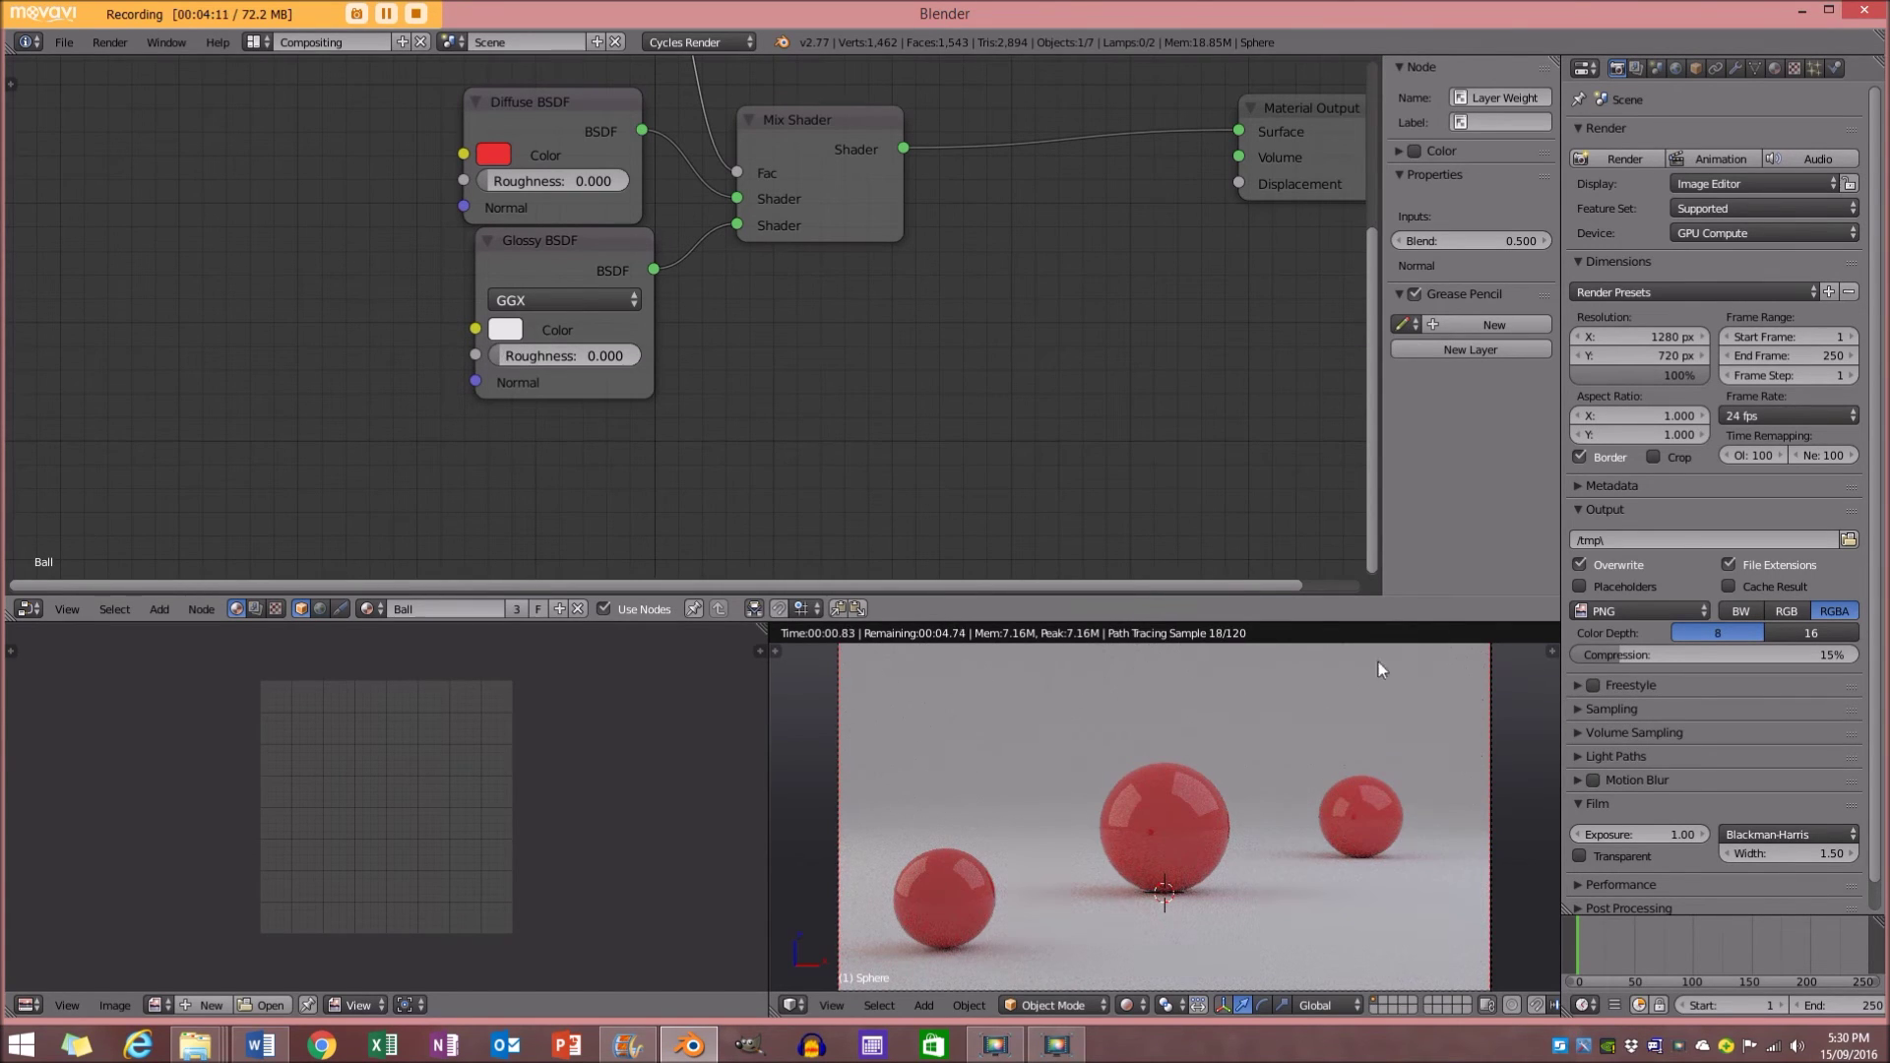
{"action": "left_click", "coordinate": [493, 154]}
{"action": "left_click", "coordinate": [576, 352]}
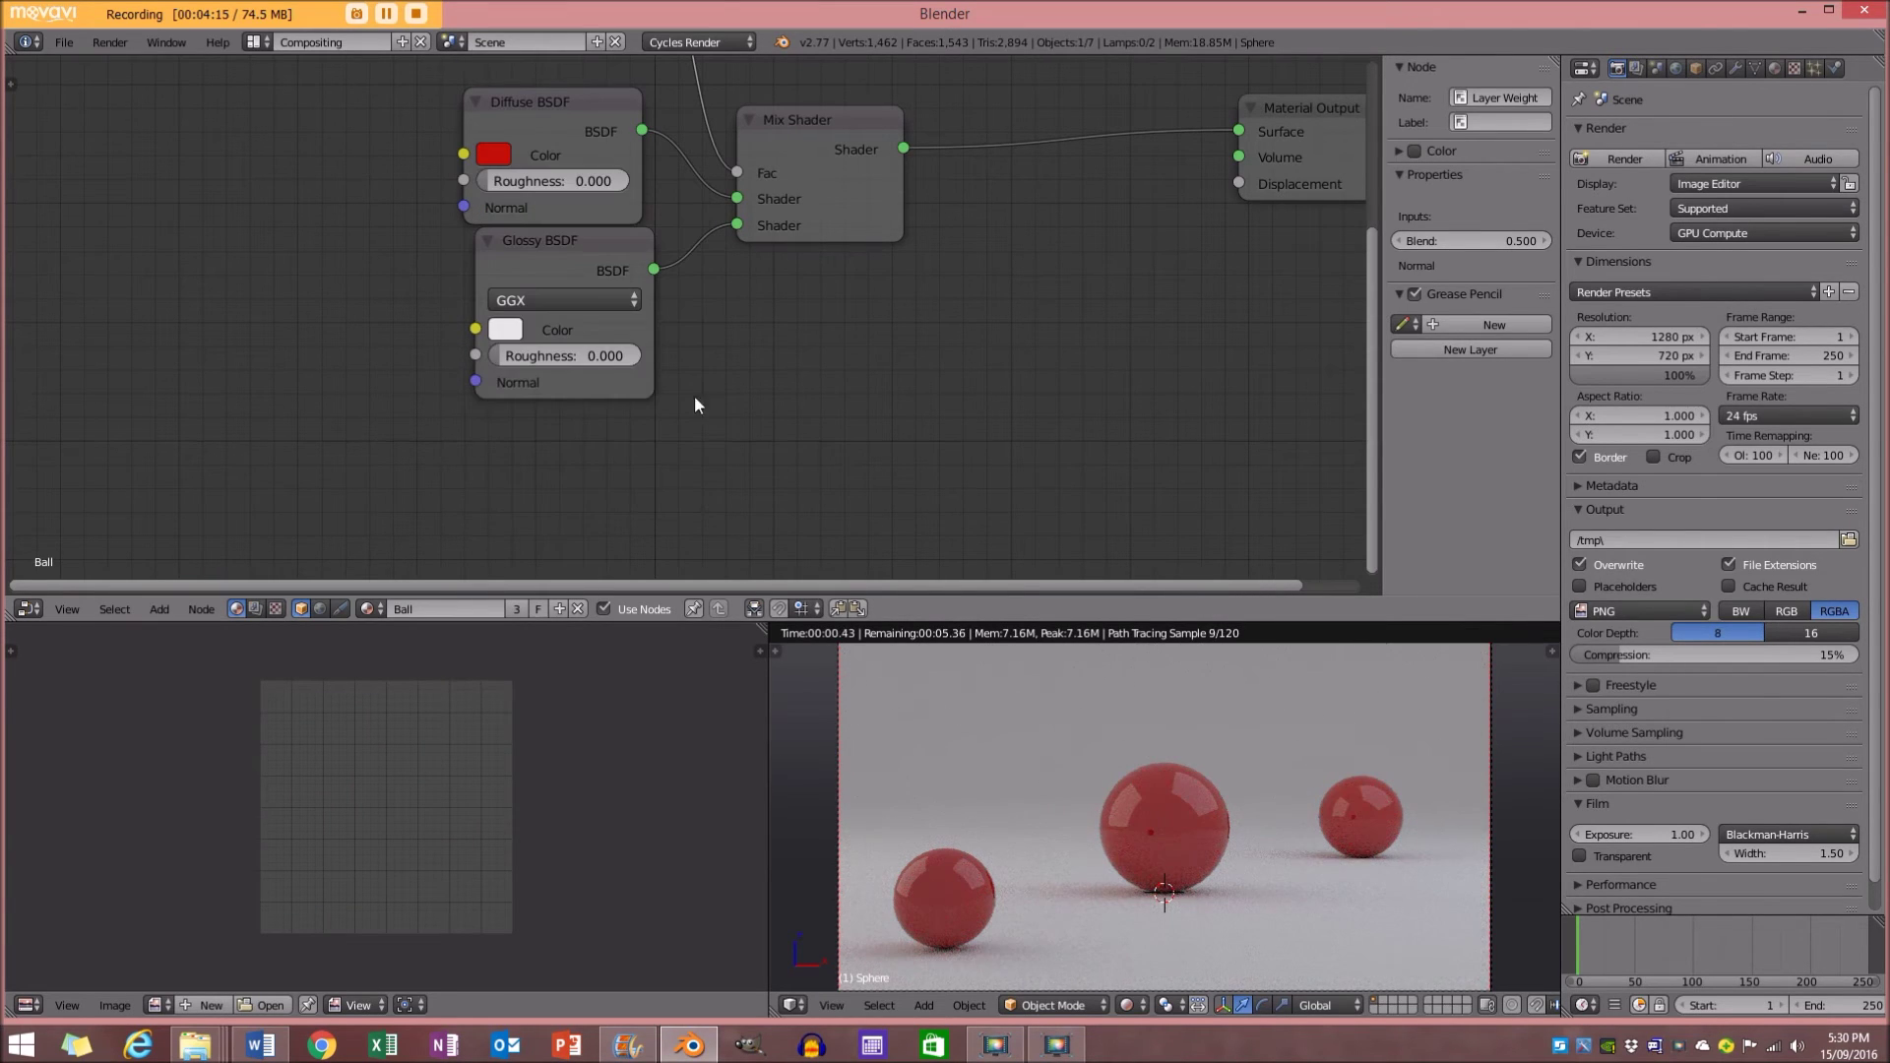
{"action": "left_click_drag", "start_coordinate": [517, 356], "coordinate": [532, 355]}
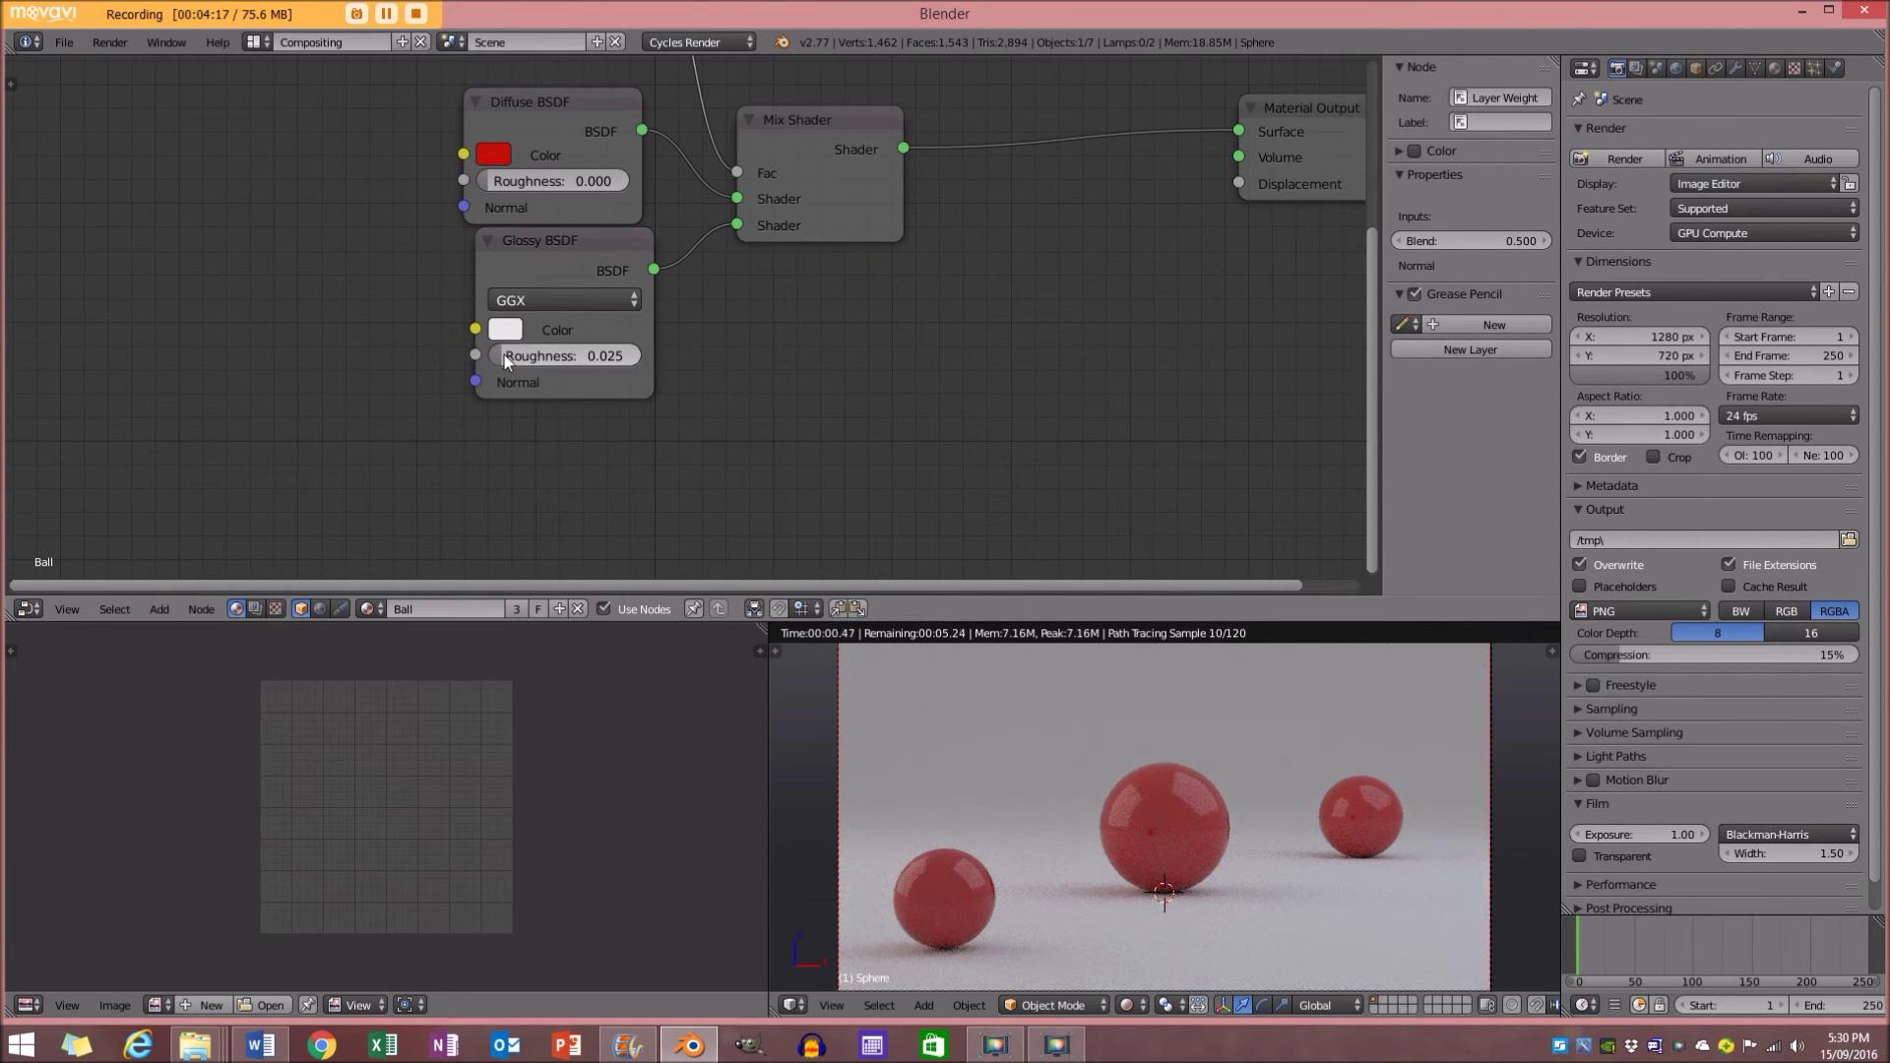
In the Default layout, select the backdrop plane, give it a new material, and set its diffuse color to 0.911 on all RGB channels
{"action": "left_click", "coordinate": [262, 42]}
{"action": "left_click", "coordinate": [295, 129]}
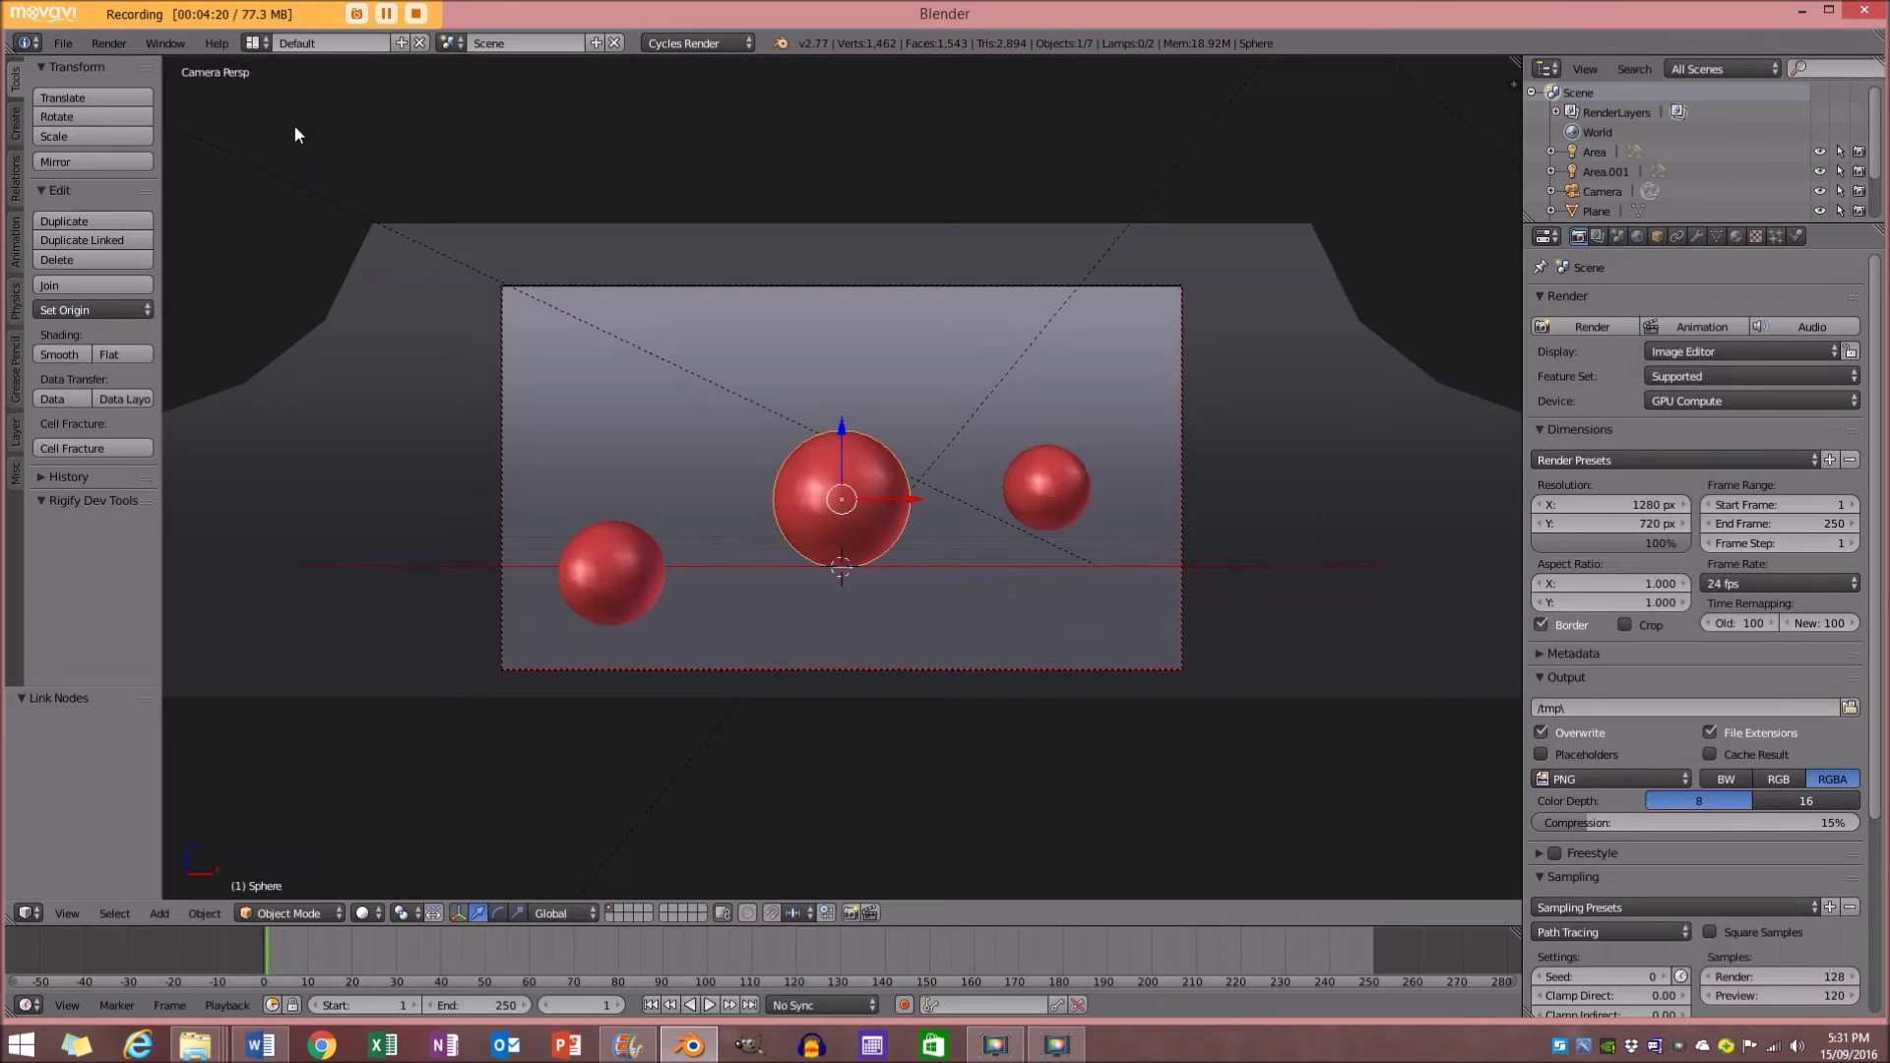
{"action": "scroll", "coordinate": [945, 536], "scroll_direction": "down", "scroll_amount": 3}
{"action": "key", "text": "a"}
{"action": "right_click", "coordinate": [1044, 325]}
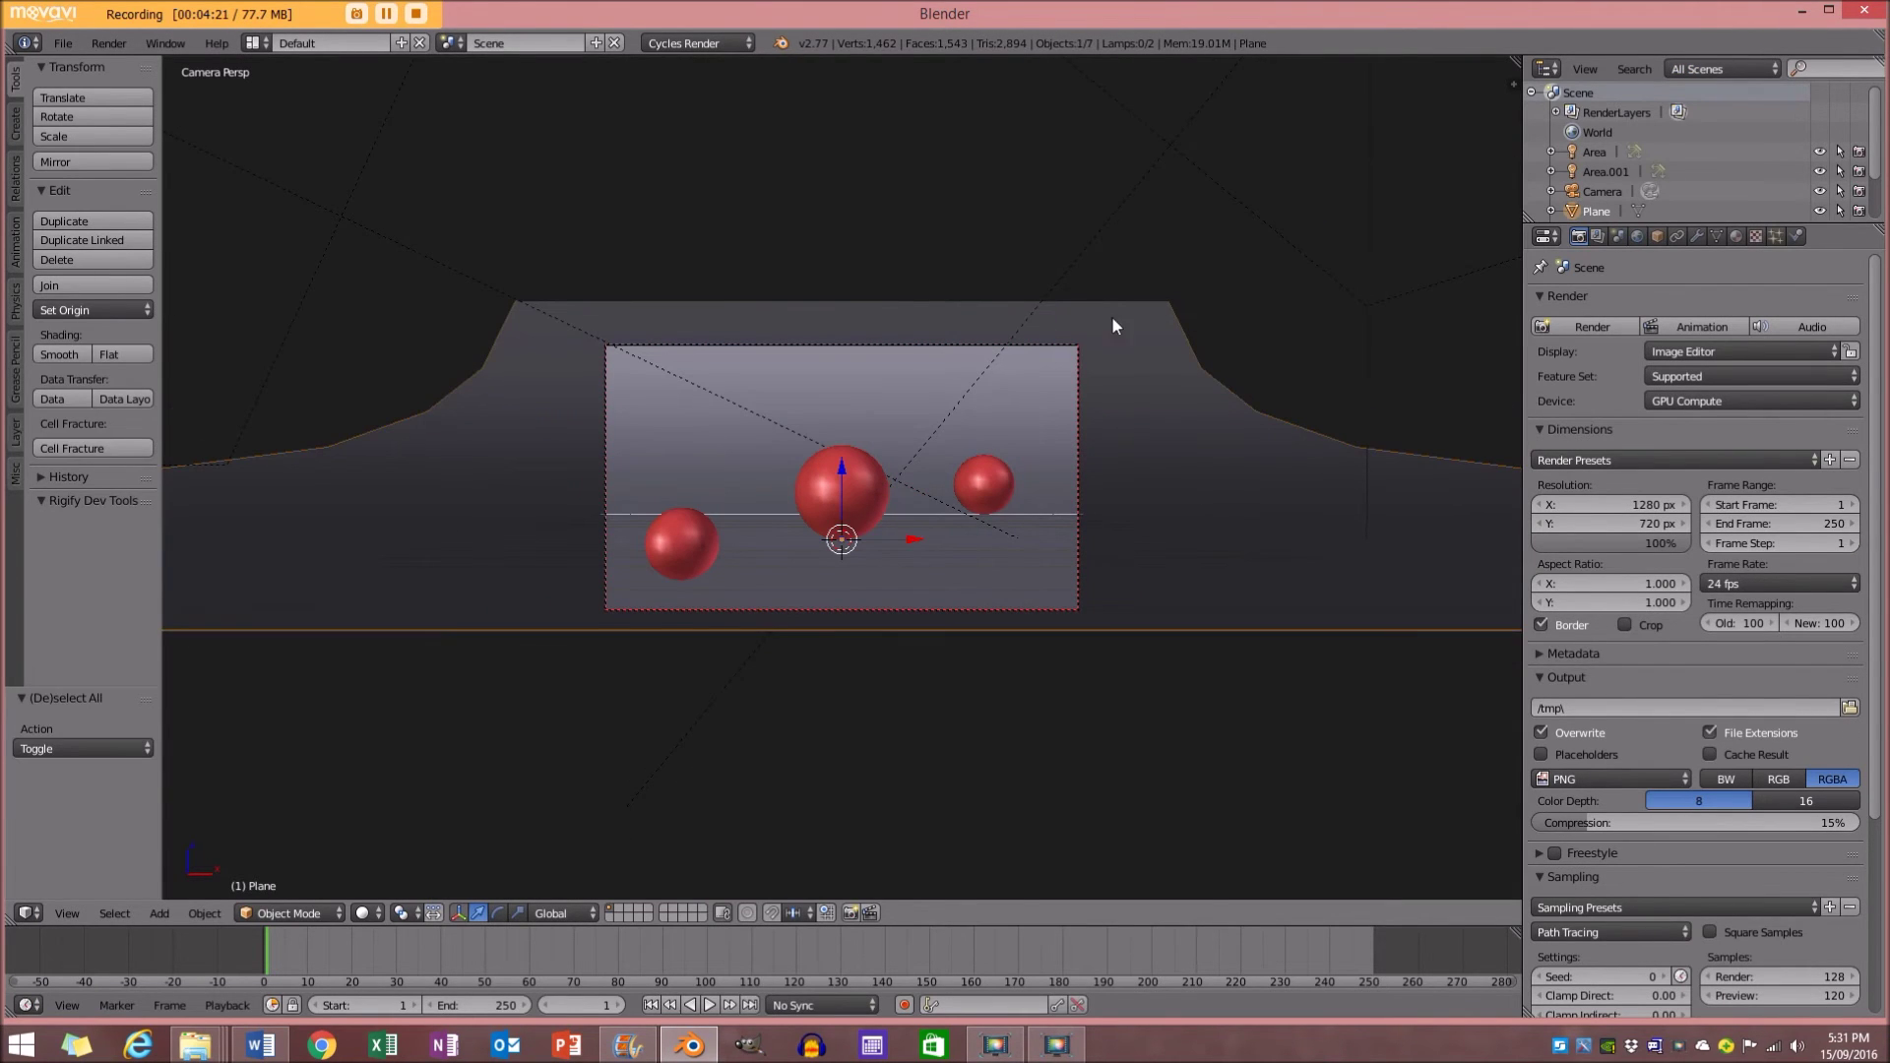
{"action": "left_click", "coordinate": [1736, 237]}
{"action": "left_click", "coordinate": [1697, 364]}
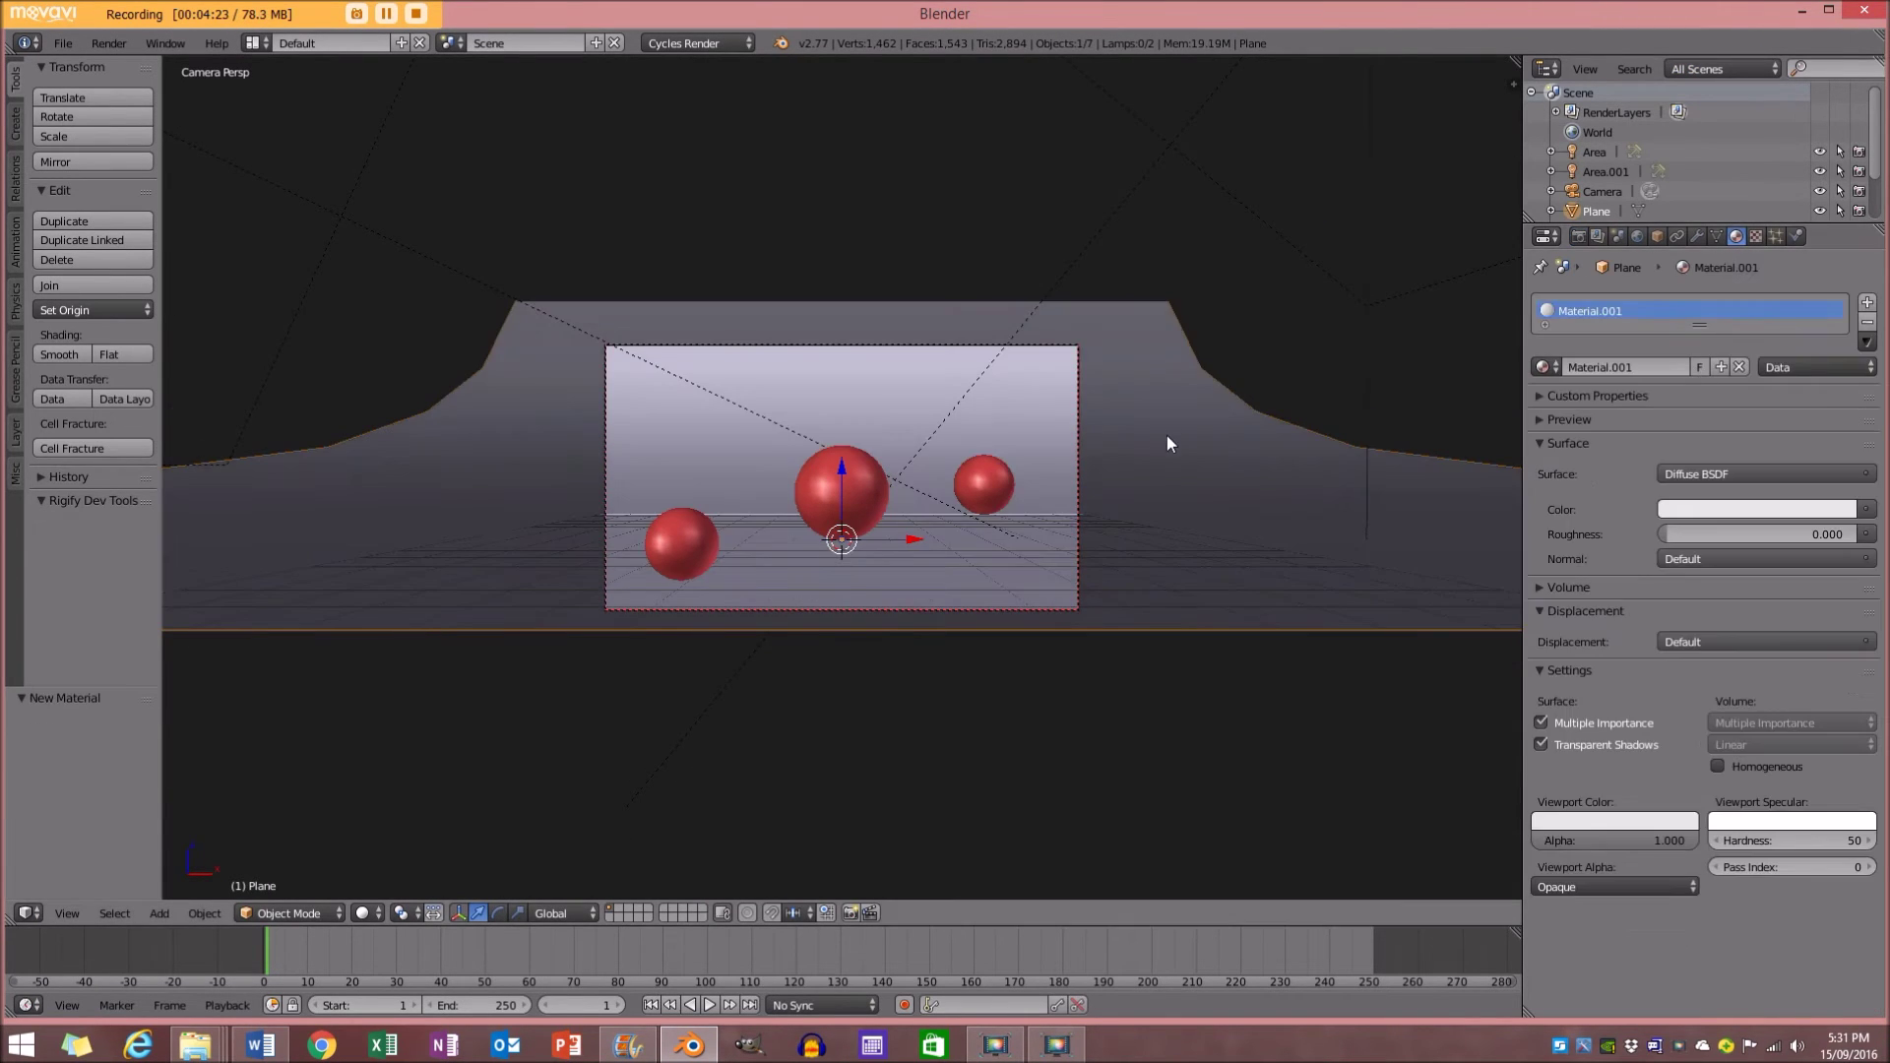
{"action": "left_click", "coordinate": [1757, 509]}
{"action": "left_click", "coordinate": [1840, 236]}
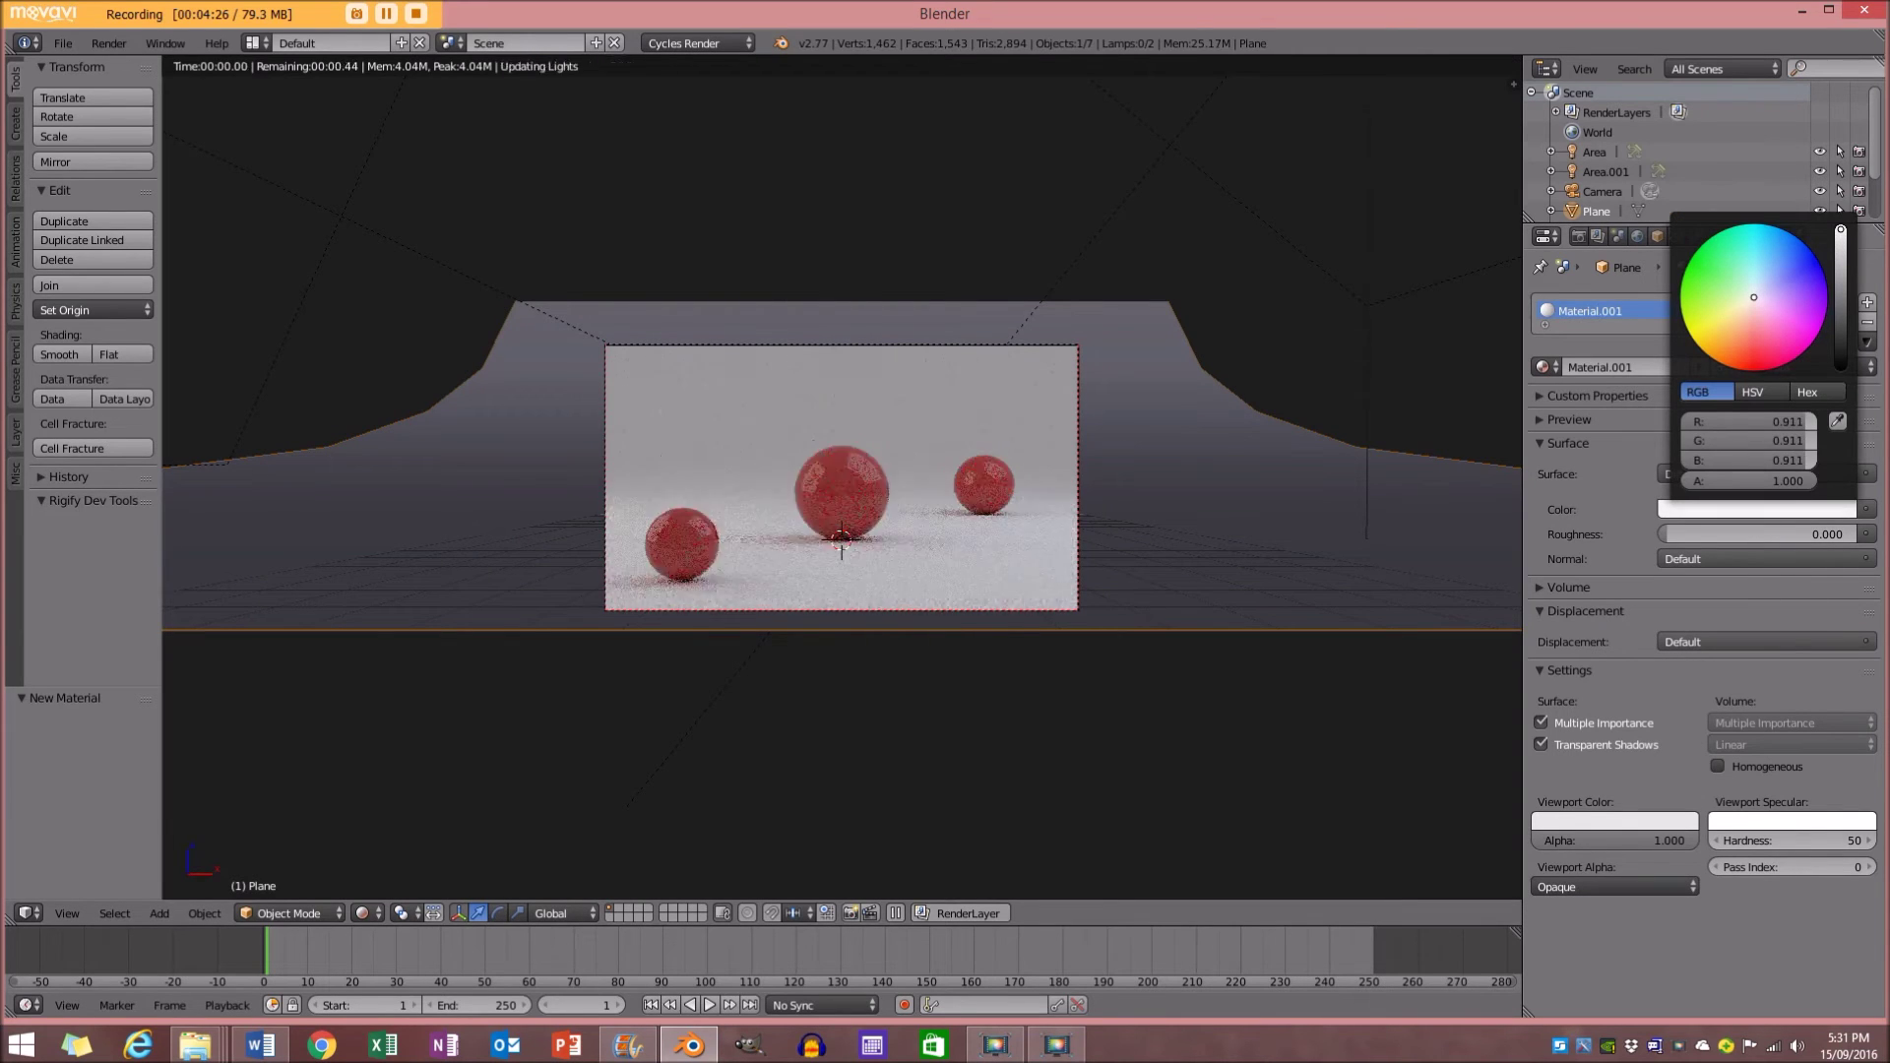
Set the world background color to a grey of 0.334 on all RGB channels
{"action": "left_click", "coordinate": [1638, 237]}
{"action": "left_click", "coordinate": [1769, 445]}
{"action": "left_click_drag", "start_coordinate": [1840, 202], "coordinate": [1839, 169]}
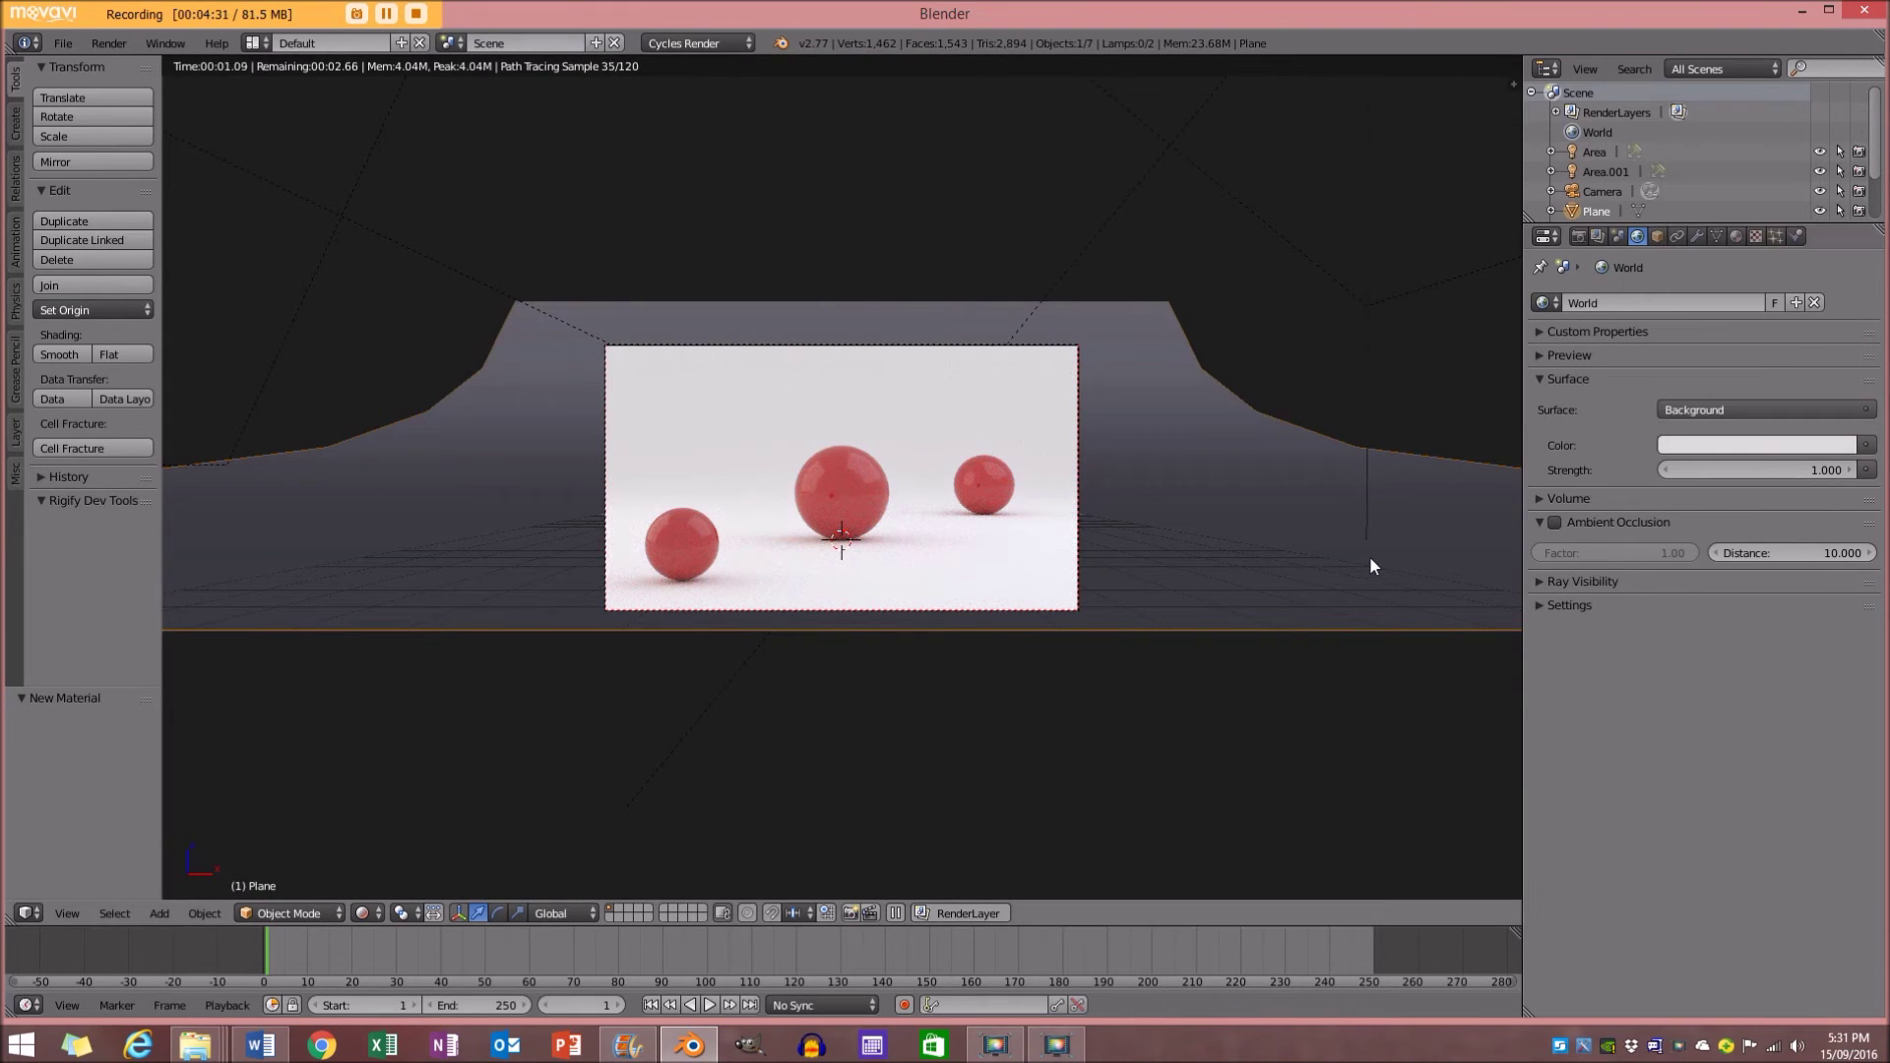
{"action": "left_click", "coordinate": [1762, 445]}
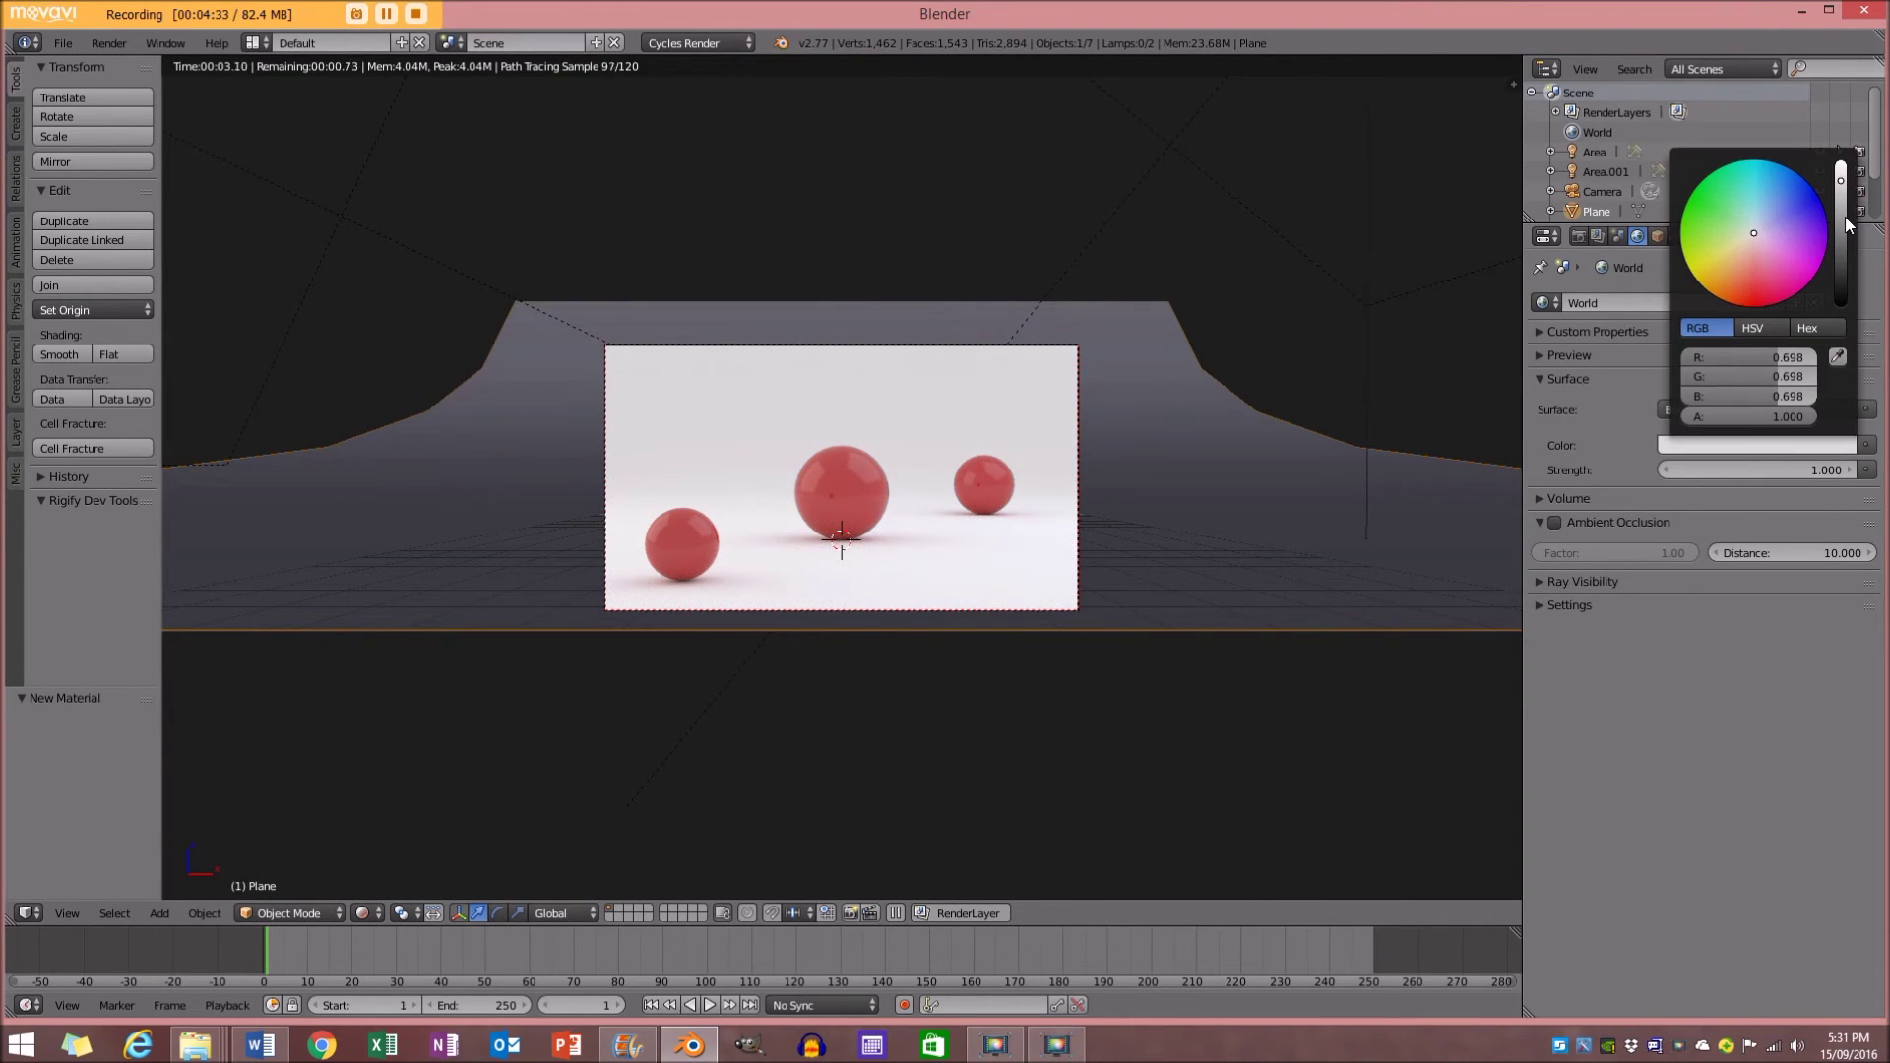
{"action": "left_click", "coordinate": [1840, 224]}
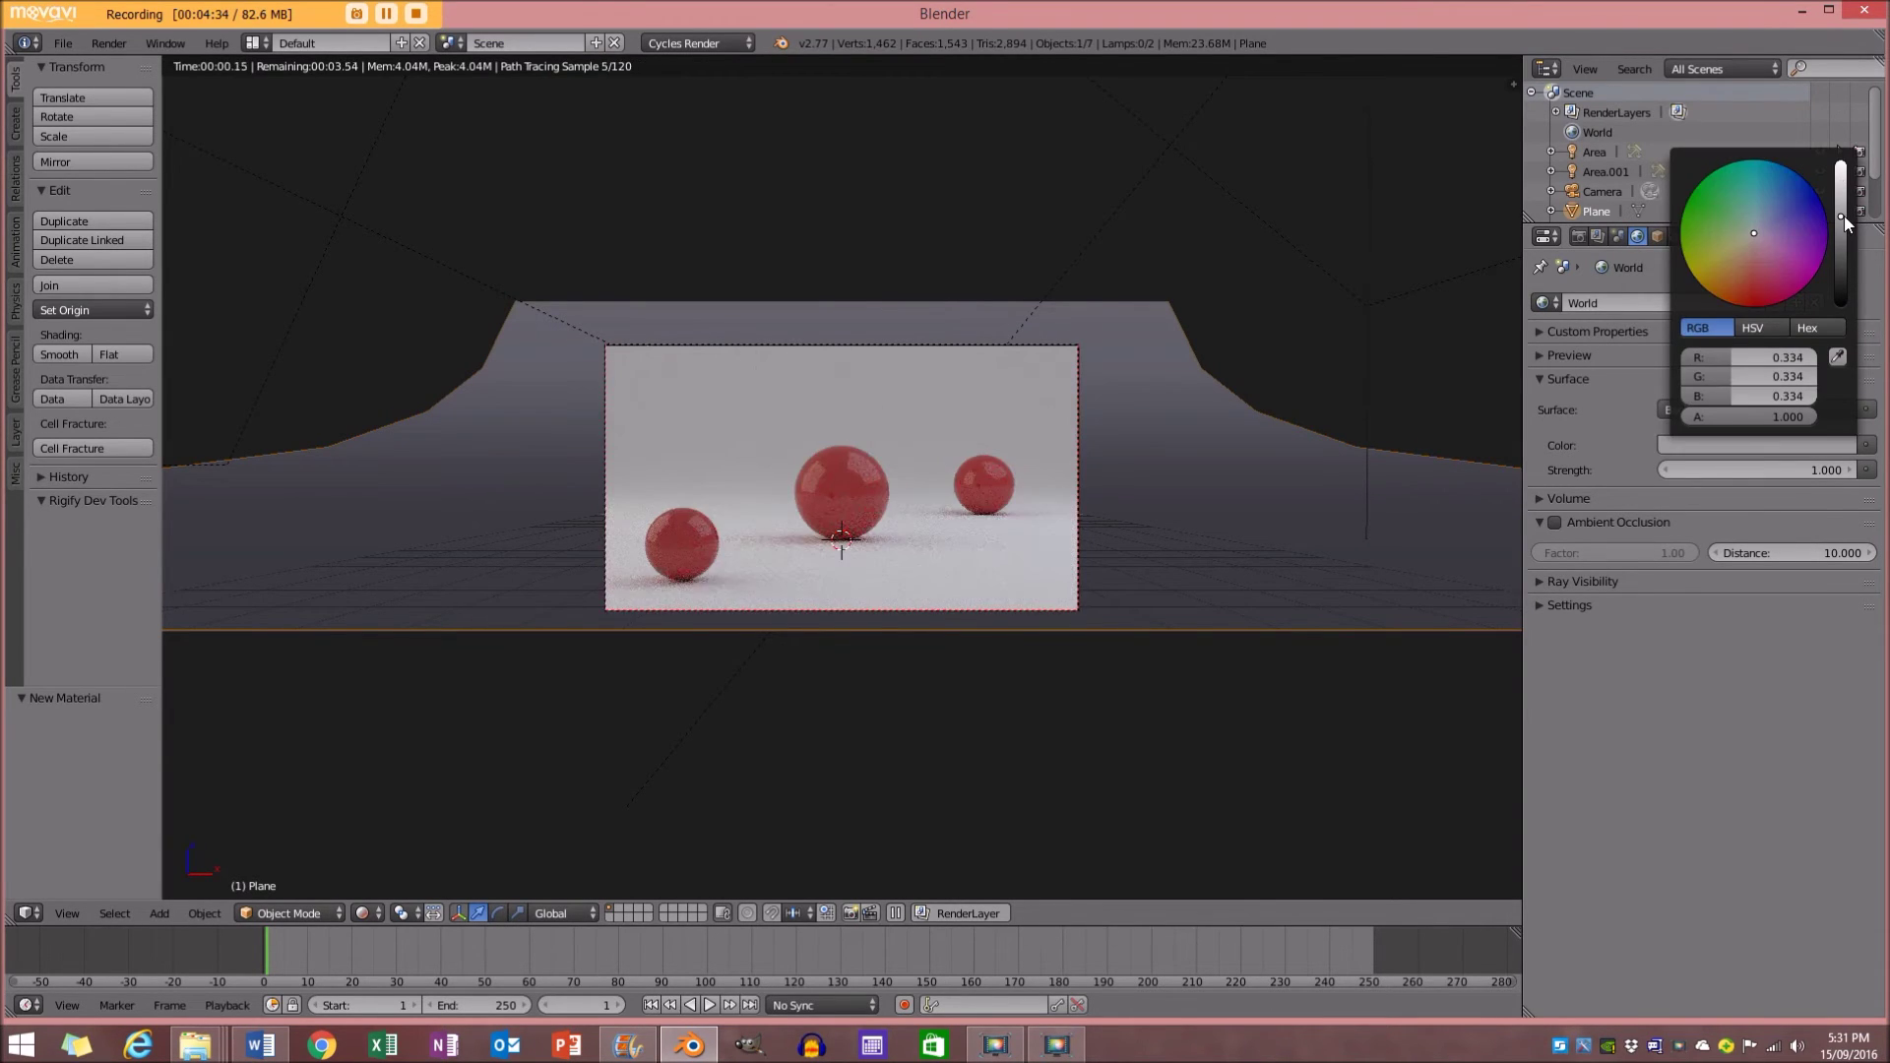
Set the original area lamp's strength to about 2065.8 and its color to a pale cyan, and return to solid shading
{"action": "right_click", "coordinate": [1128, 221]}
{"action": "left_click", "coordinate": [1696, 236]}
{"action": "left_click_drag", "start_coordinate": [1778, 611], "coordinate": [1710, 600]}
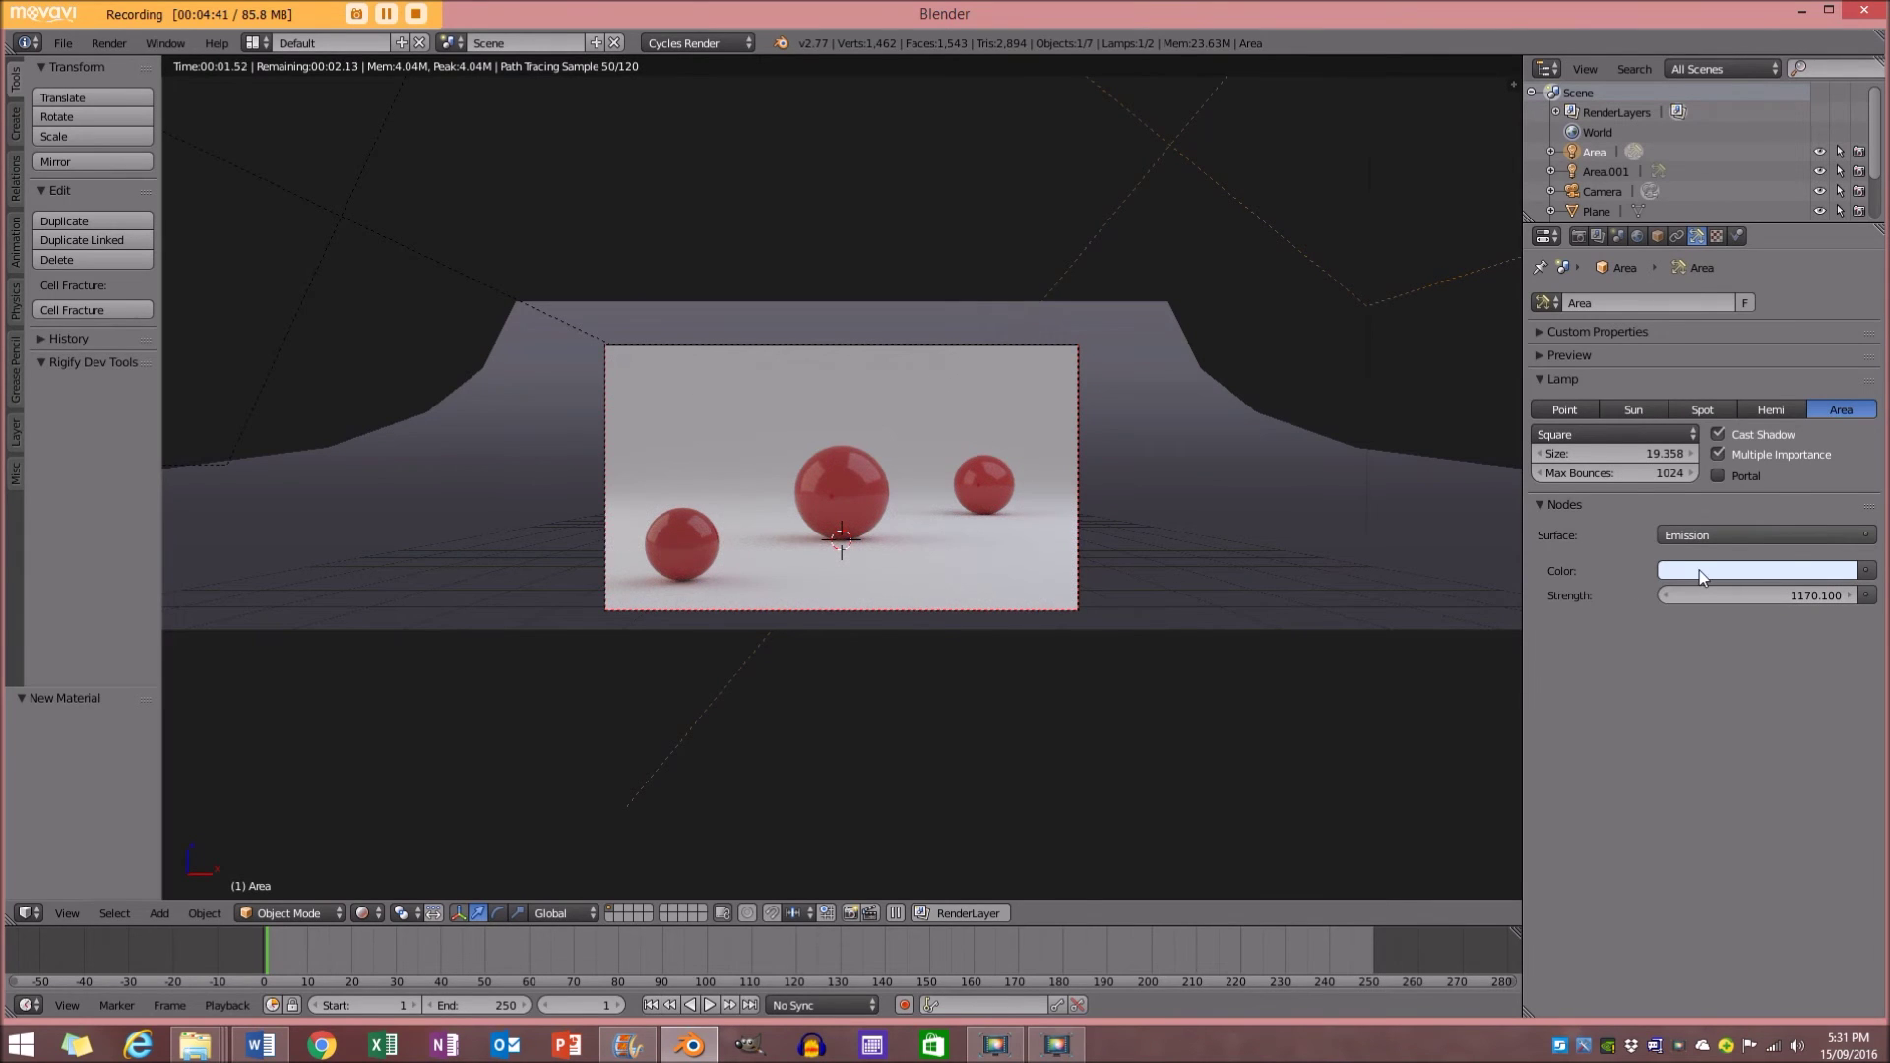
{"action": "left_click", "coordinate": [1702, 576]}
{"action": "left_click", "coordinate": [1757, 364]}
{"action": "left_click_drag", "start_coordinate": [1748, 595], "coordinate": [1831, 596]}
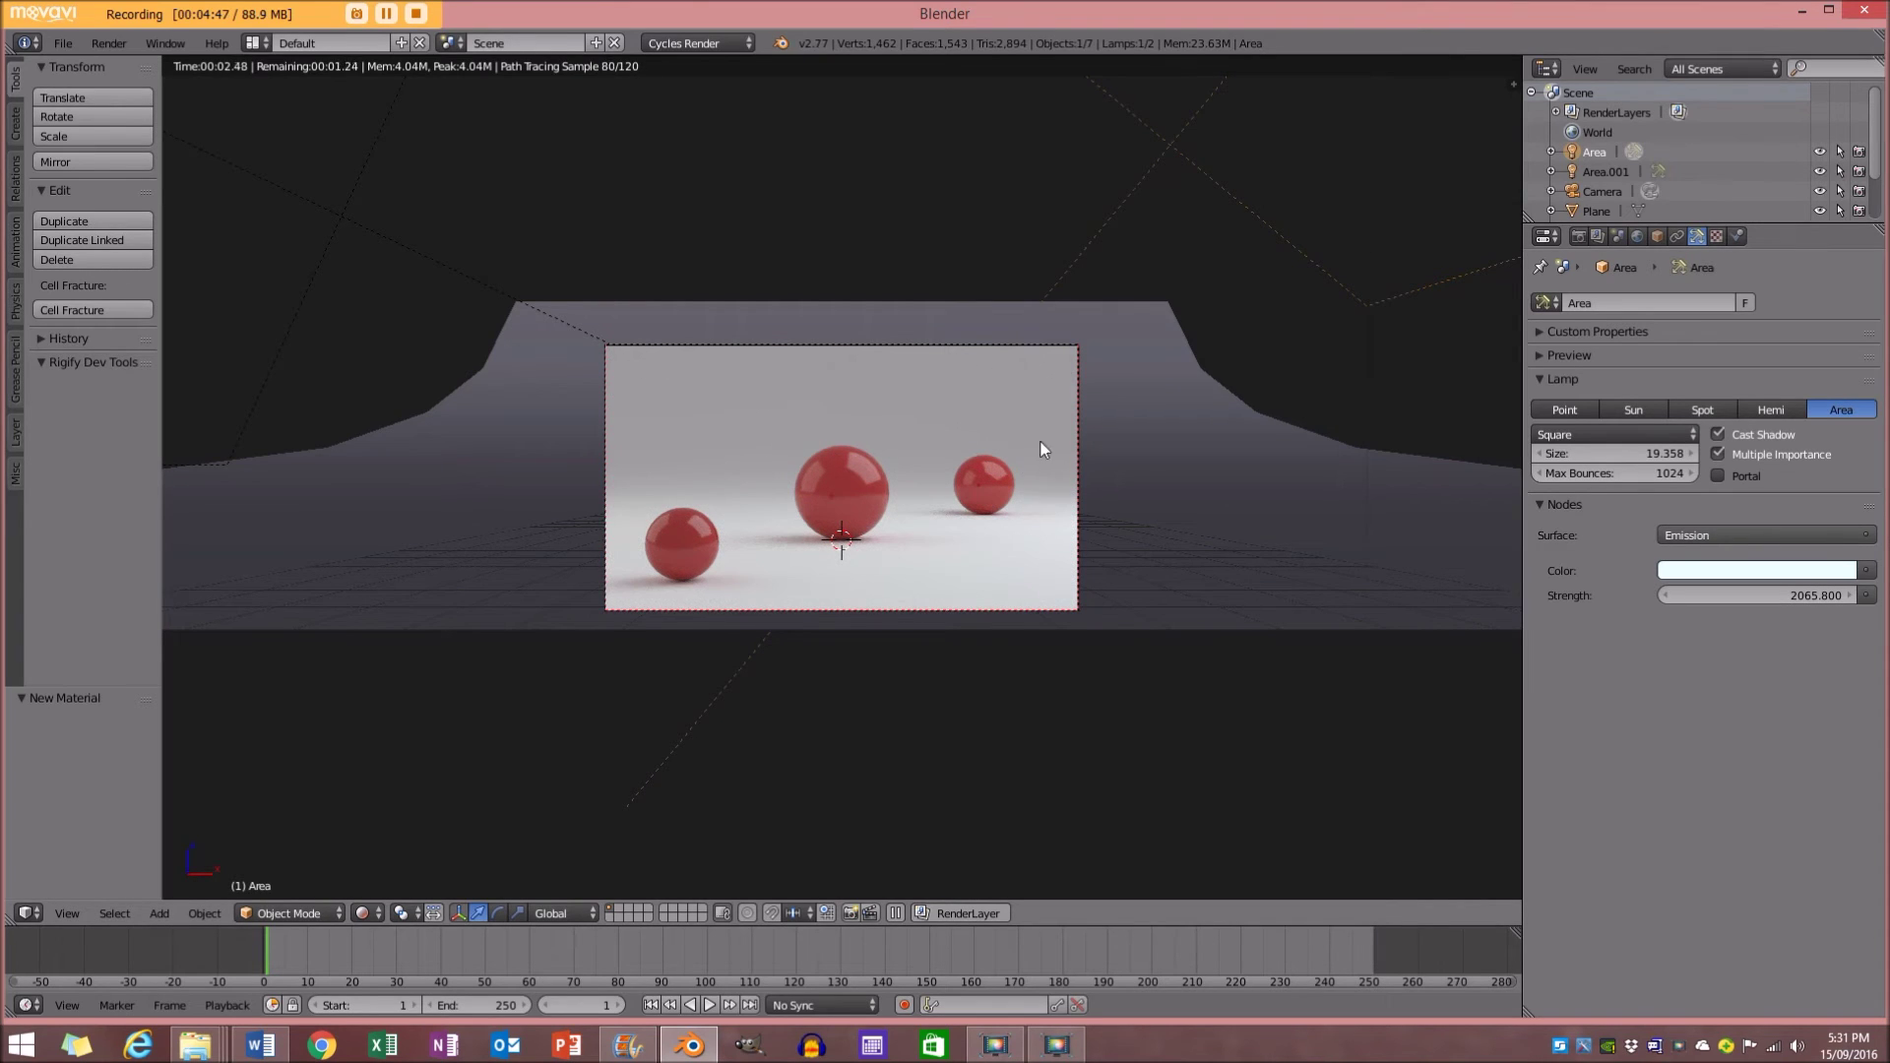
{"action": "key", "text": "shift+z"}
Select the camera and set its depth of field focus object to the middle sphere
{"action": "scroll", "coordinate": [1028, 353], "scroll_direction": "up", "scroll_amount": 2}
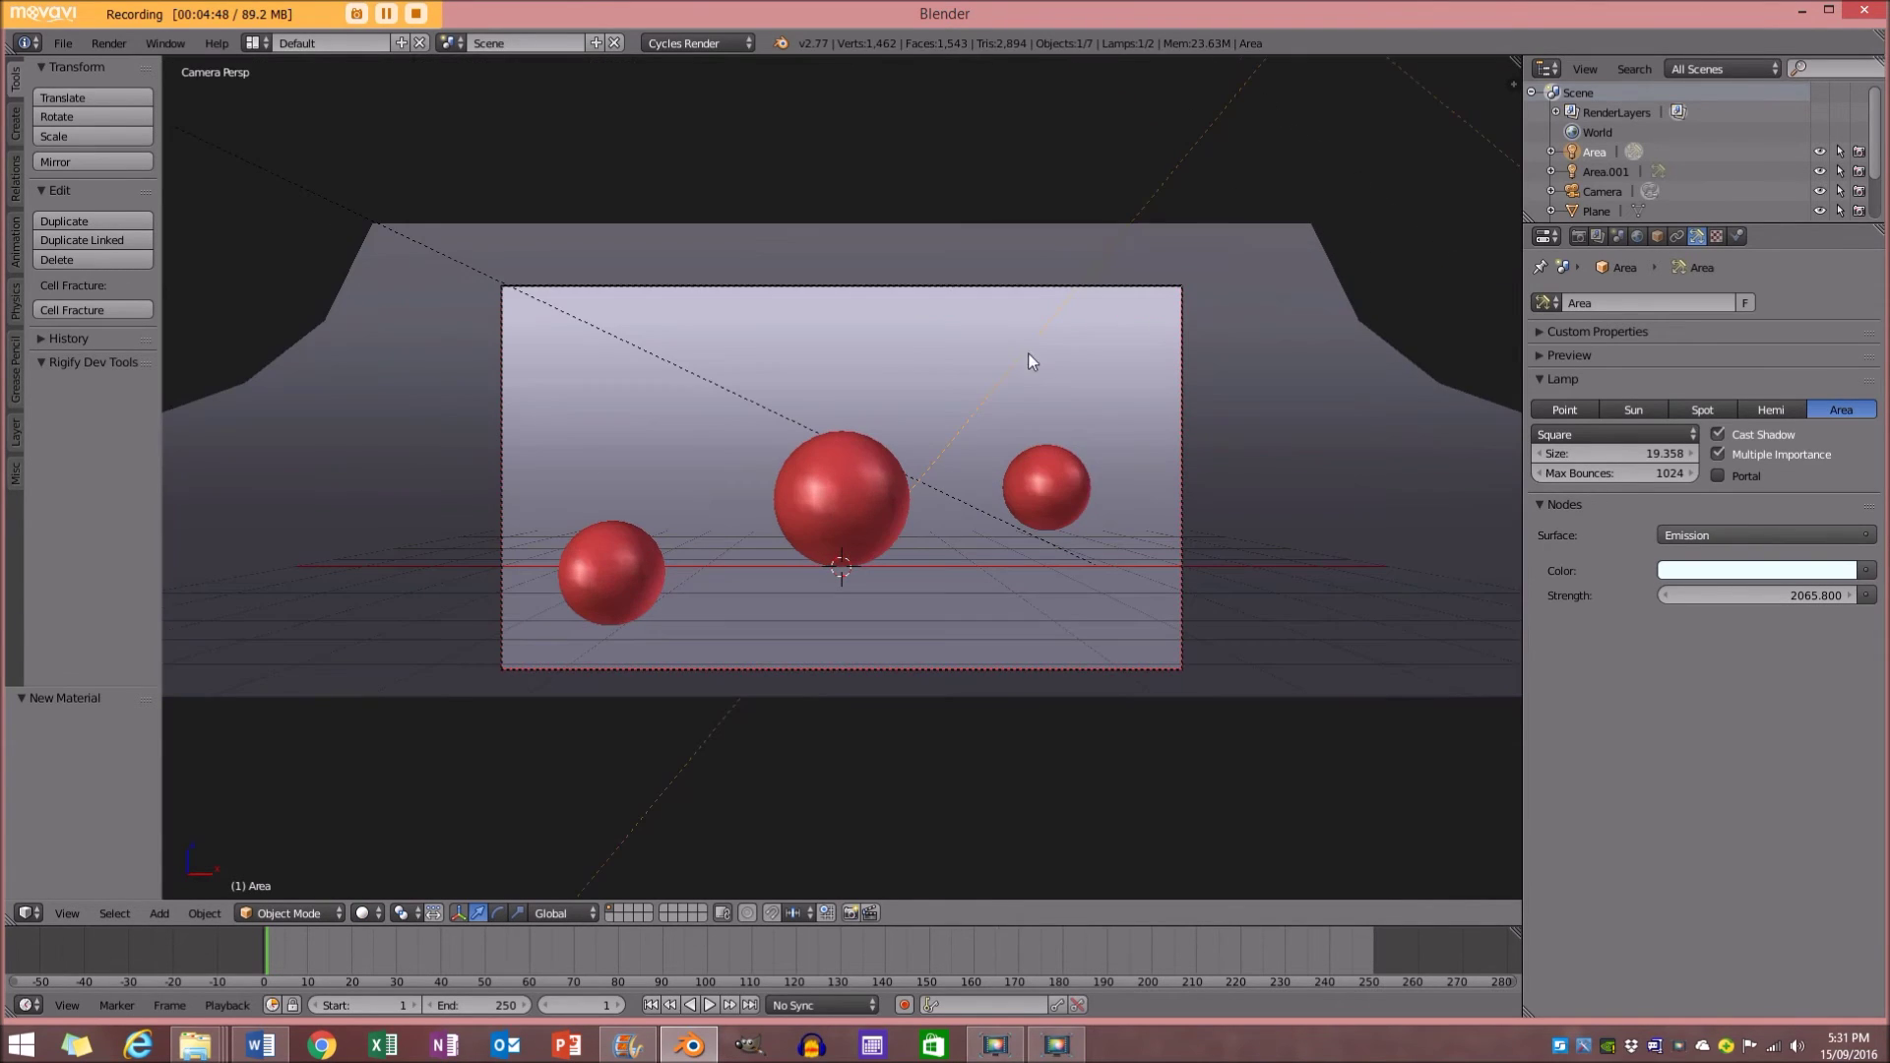
{"action": "right_click", "coordinate": [1036, 289]}
{"action": "scroll", "coordinate": [1013, 293], "scroll_direction": "down", "scroll_amount": 3}
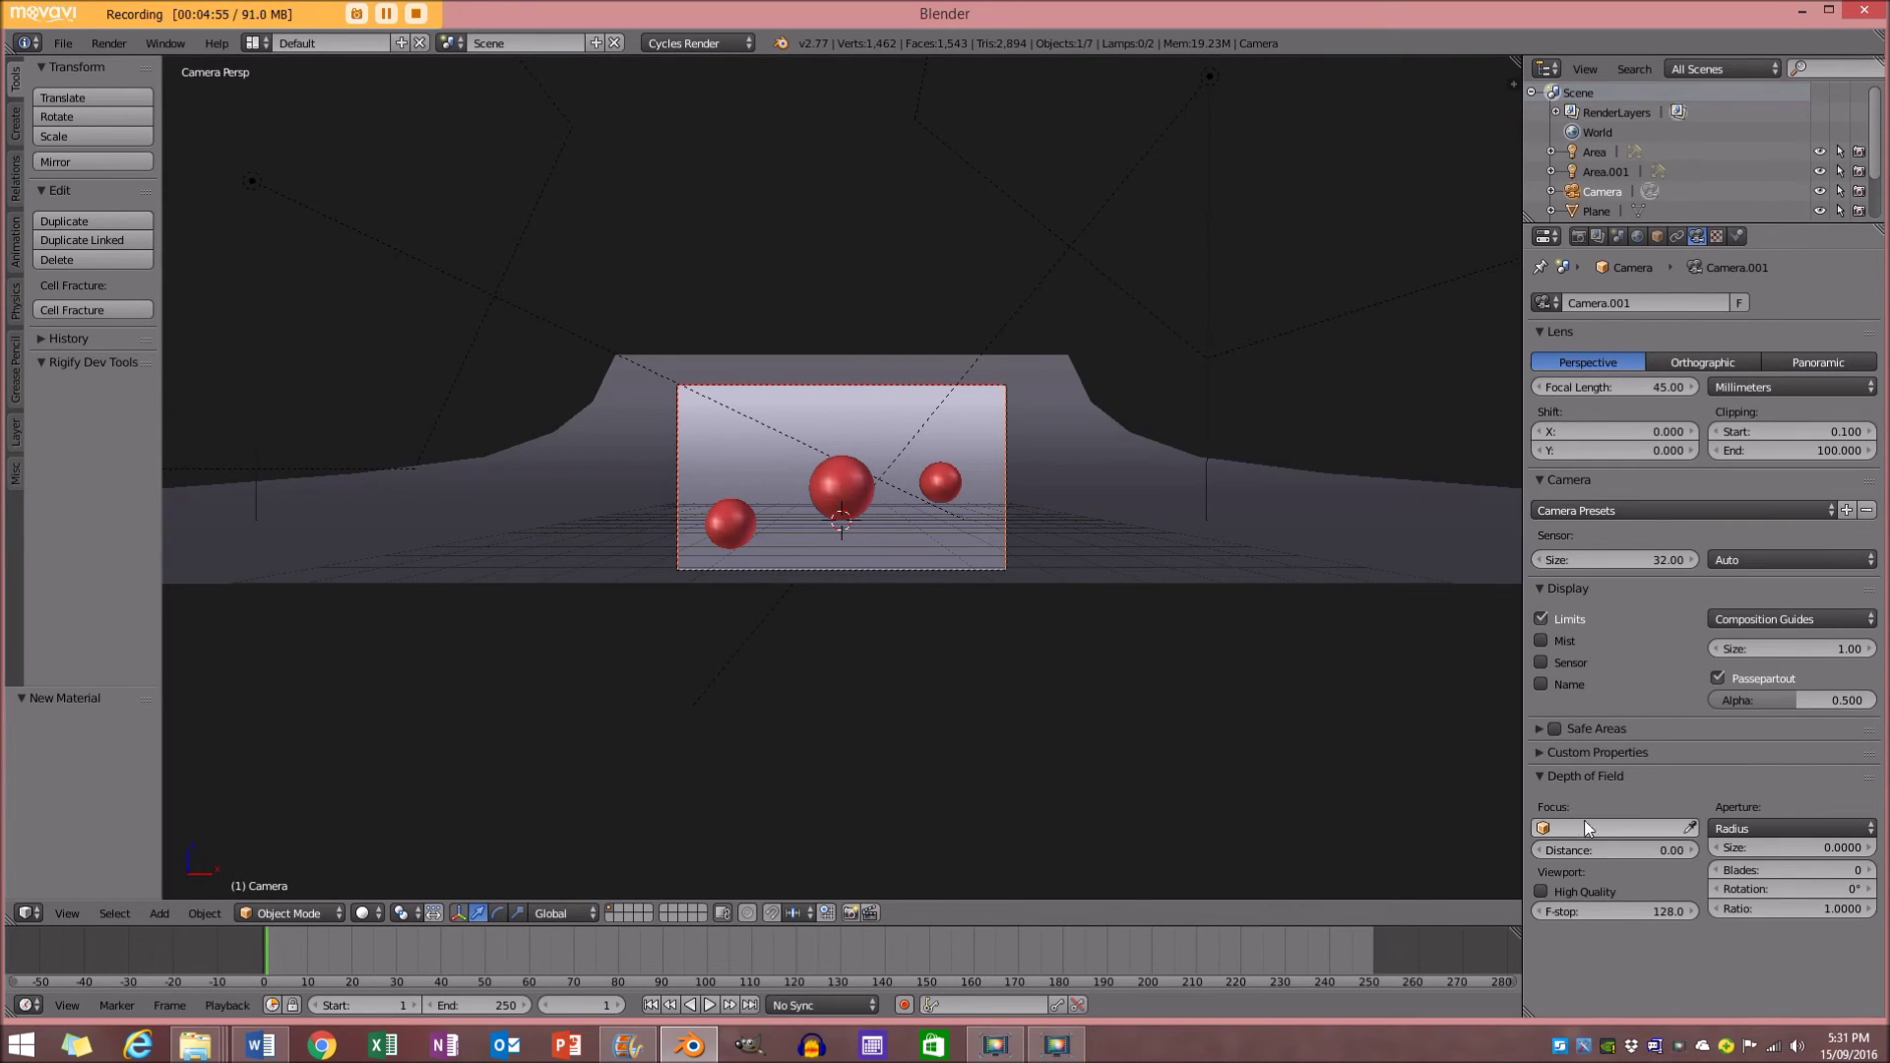
{"action": "left_click", "coordinate": [1700, 820]}
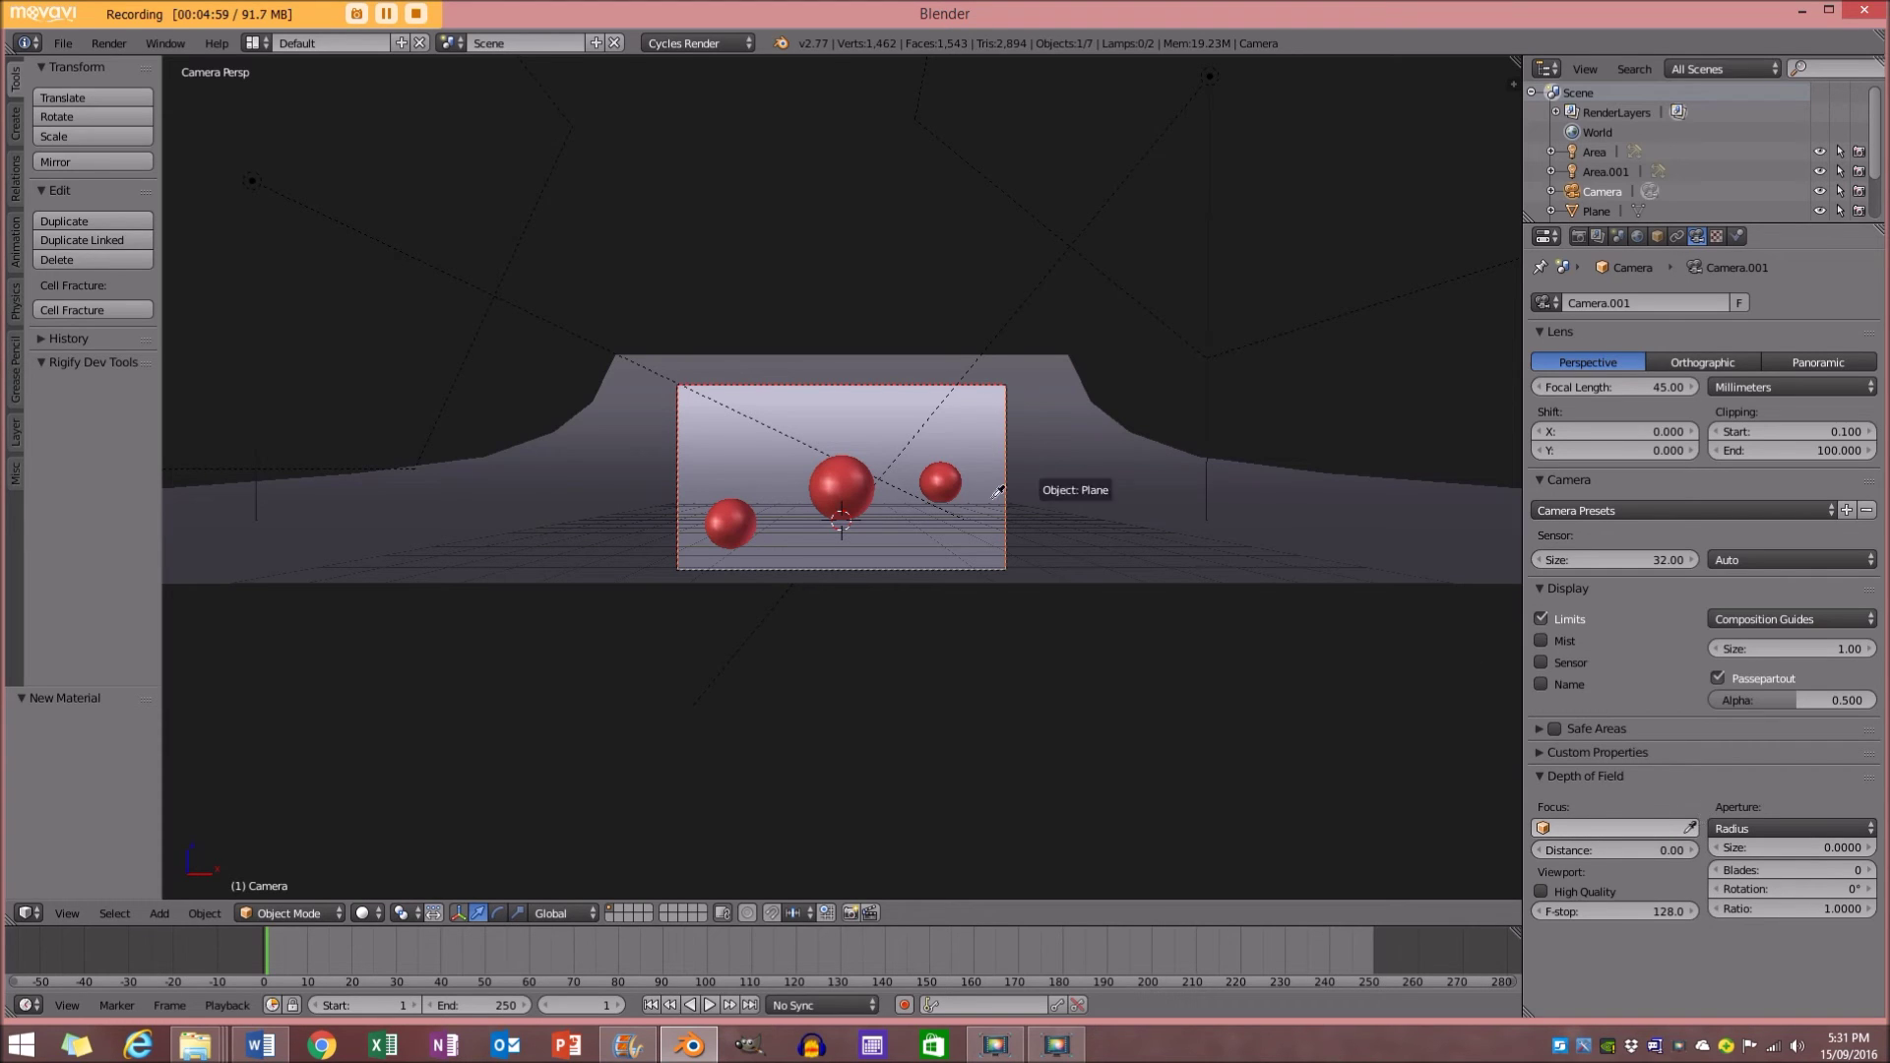
{"action": "left_click", "coordinate": [850, 464]}
{"action": "scroll", "coordinate": [848, 471], "scroll_direction": "up", "scroll_amount": 5}
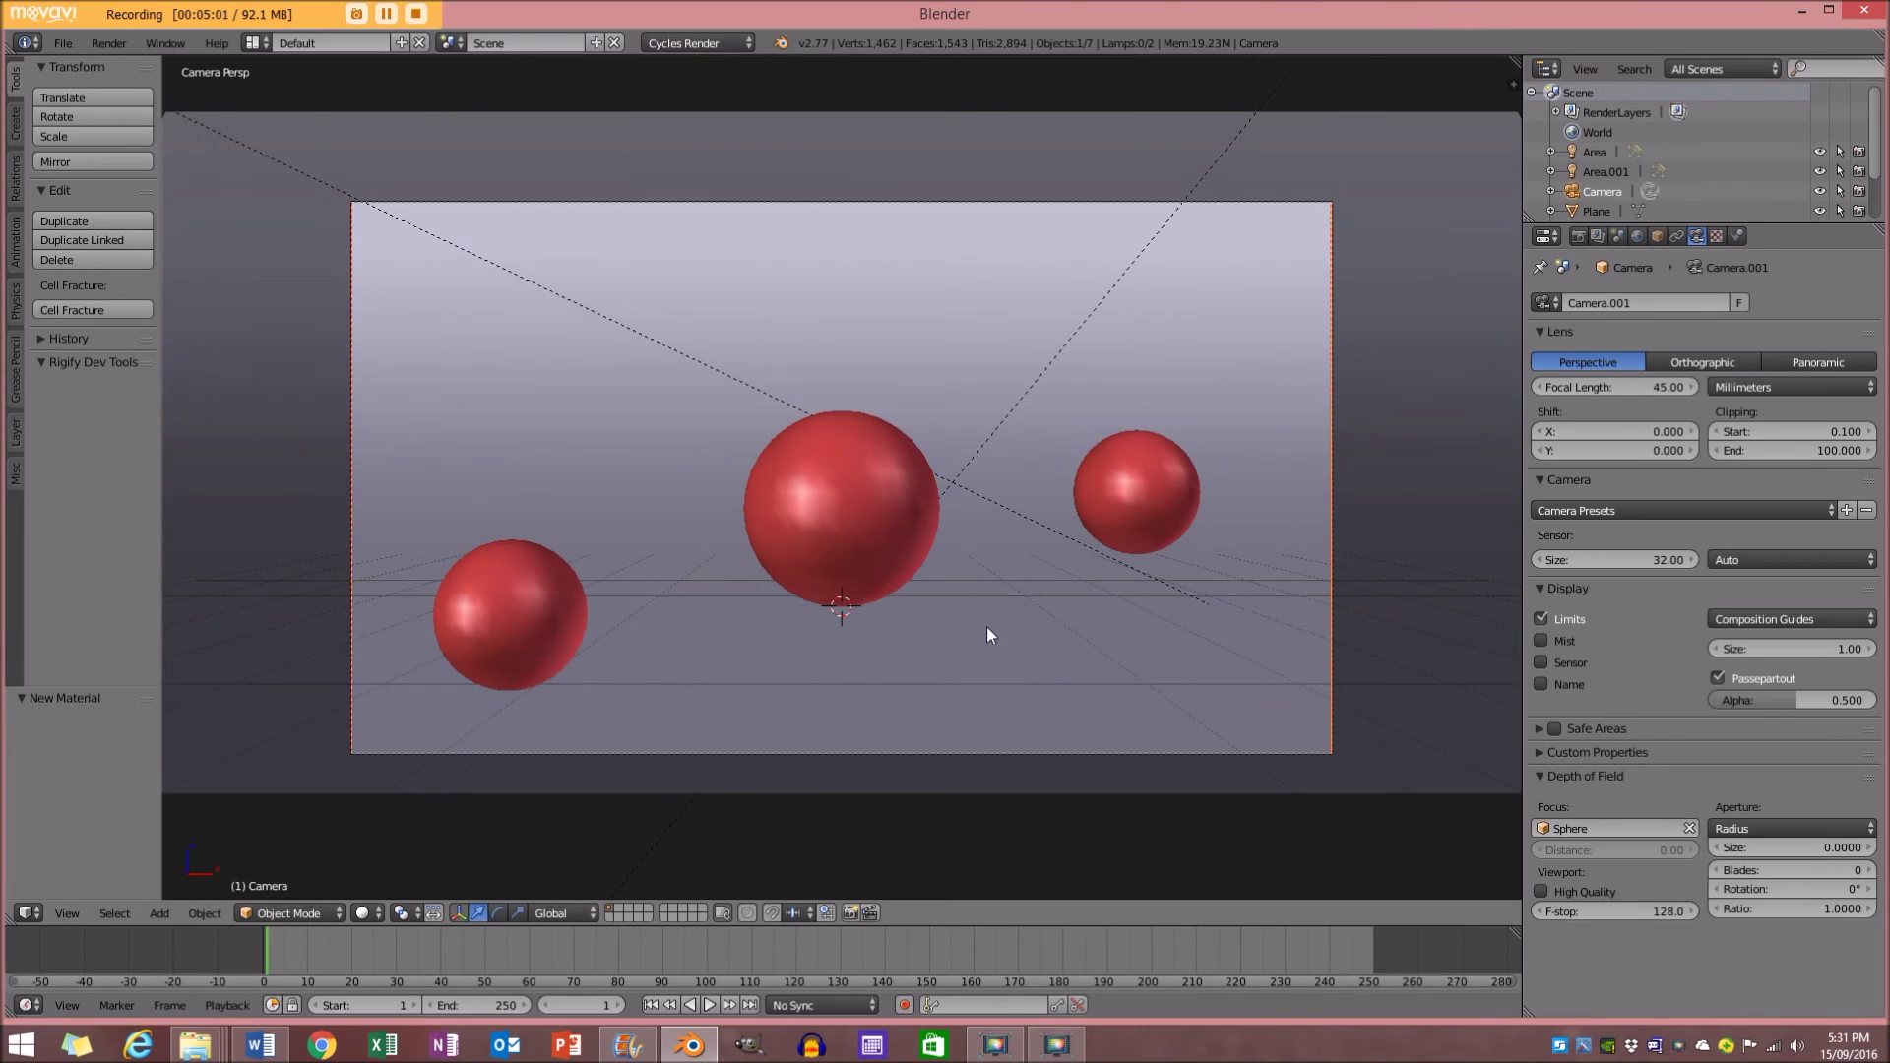
Switch the camera's depth of field aperture to F-stop with a number of 0.1, and preview the scene in rendered shading
{"action": "left_click", "coordinate": [1792, 827]}
{"action": "left_click", "coordinate": [1768, 786]}
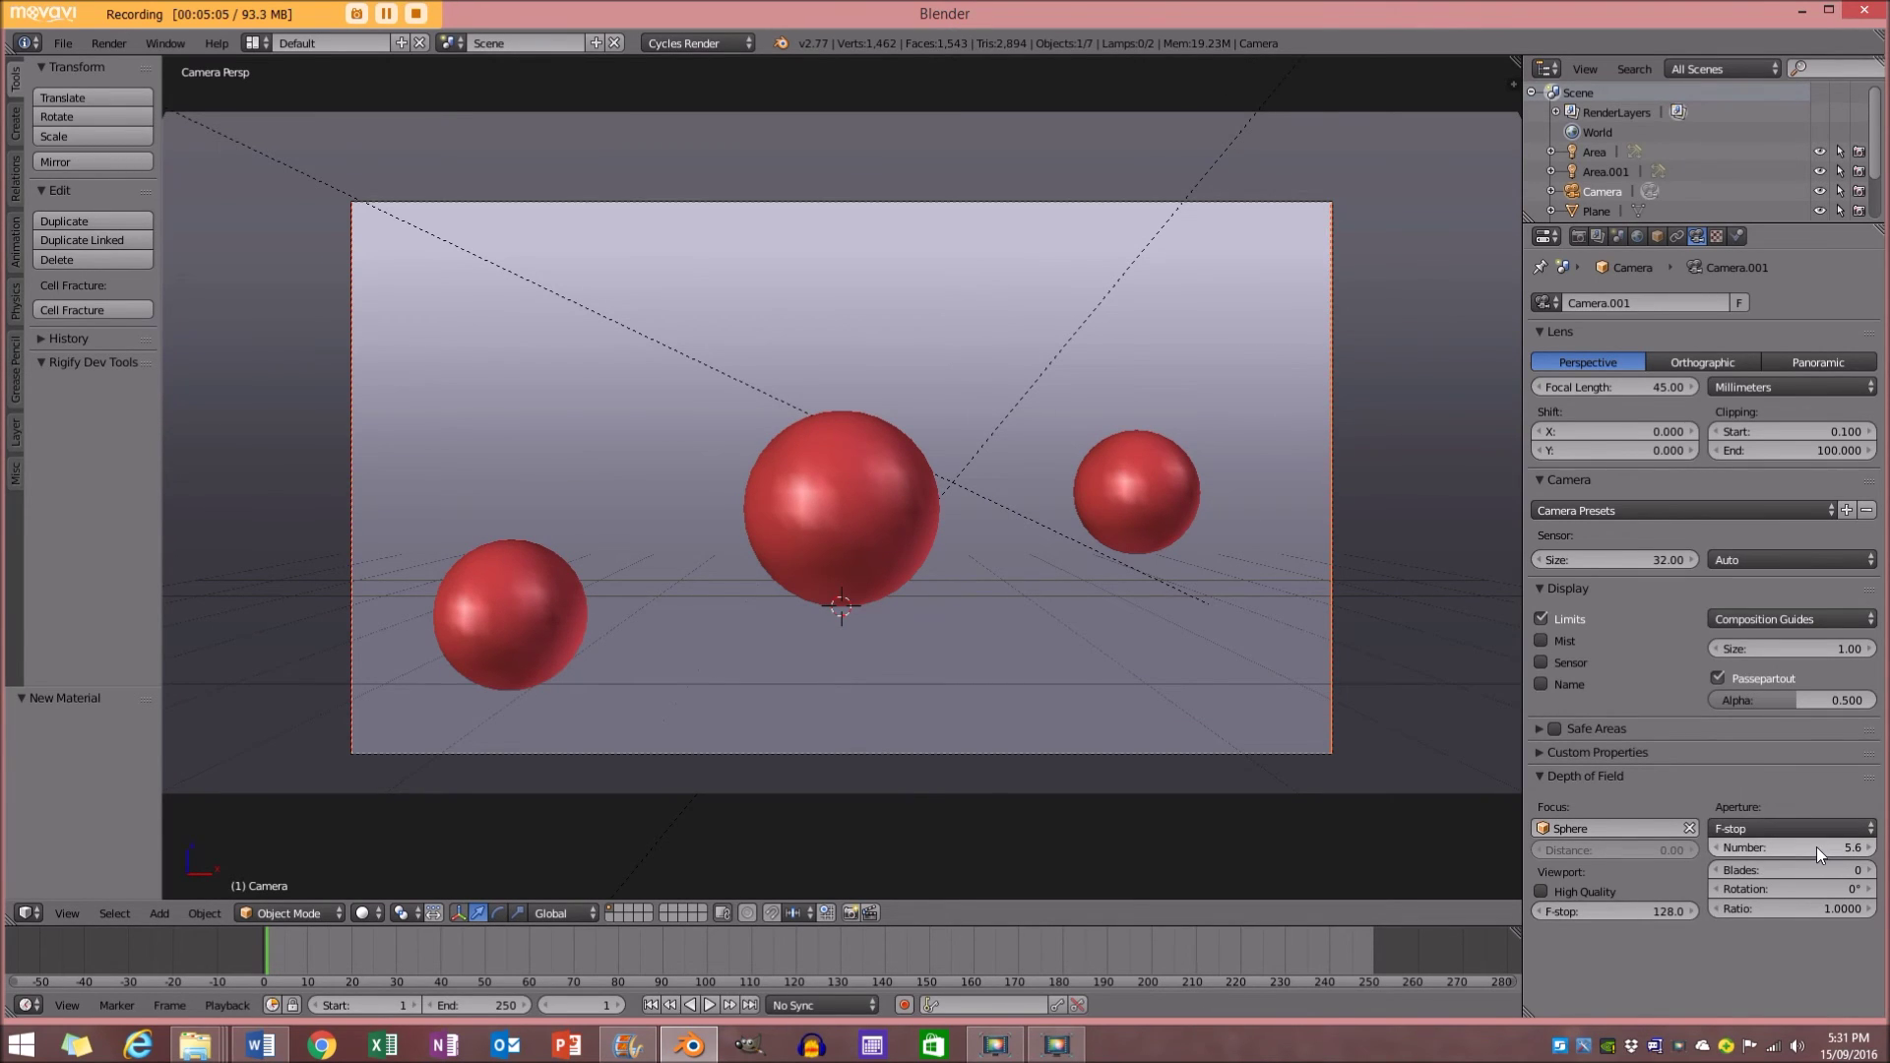
{"action": "left_click_drag", "start_coordinate": [1816, 847], "coordinate": [1817, 847]}
{"action": "scroll", "coordinate": [1001, 481], "scroll_direction": "down", "scroll_amount": 1}
{"action": "scroll", "coordinate": [1001, 480], "scroll_direction": "up", "scroll_amount": 1}
{"action": "key", "text": "shift+z"}
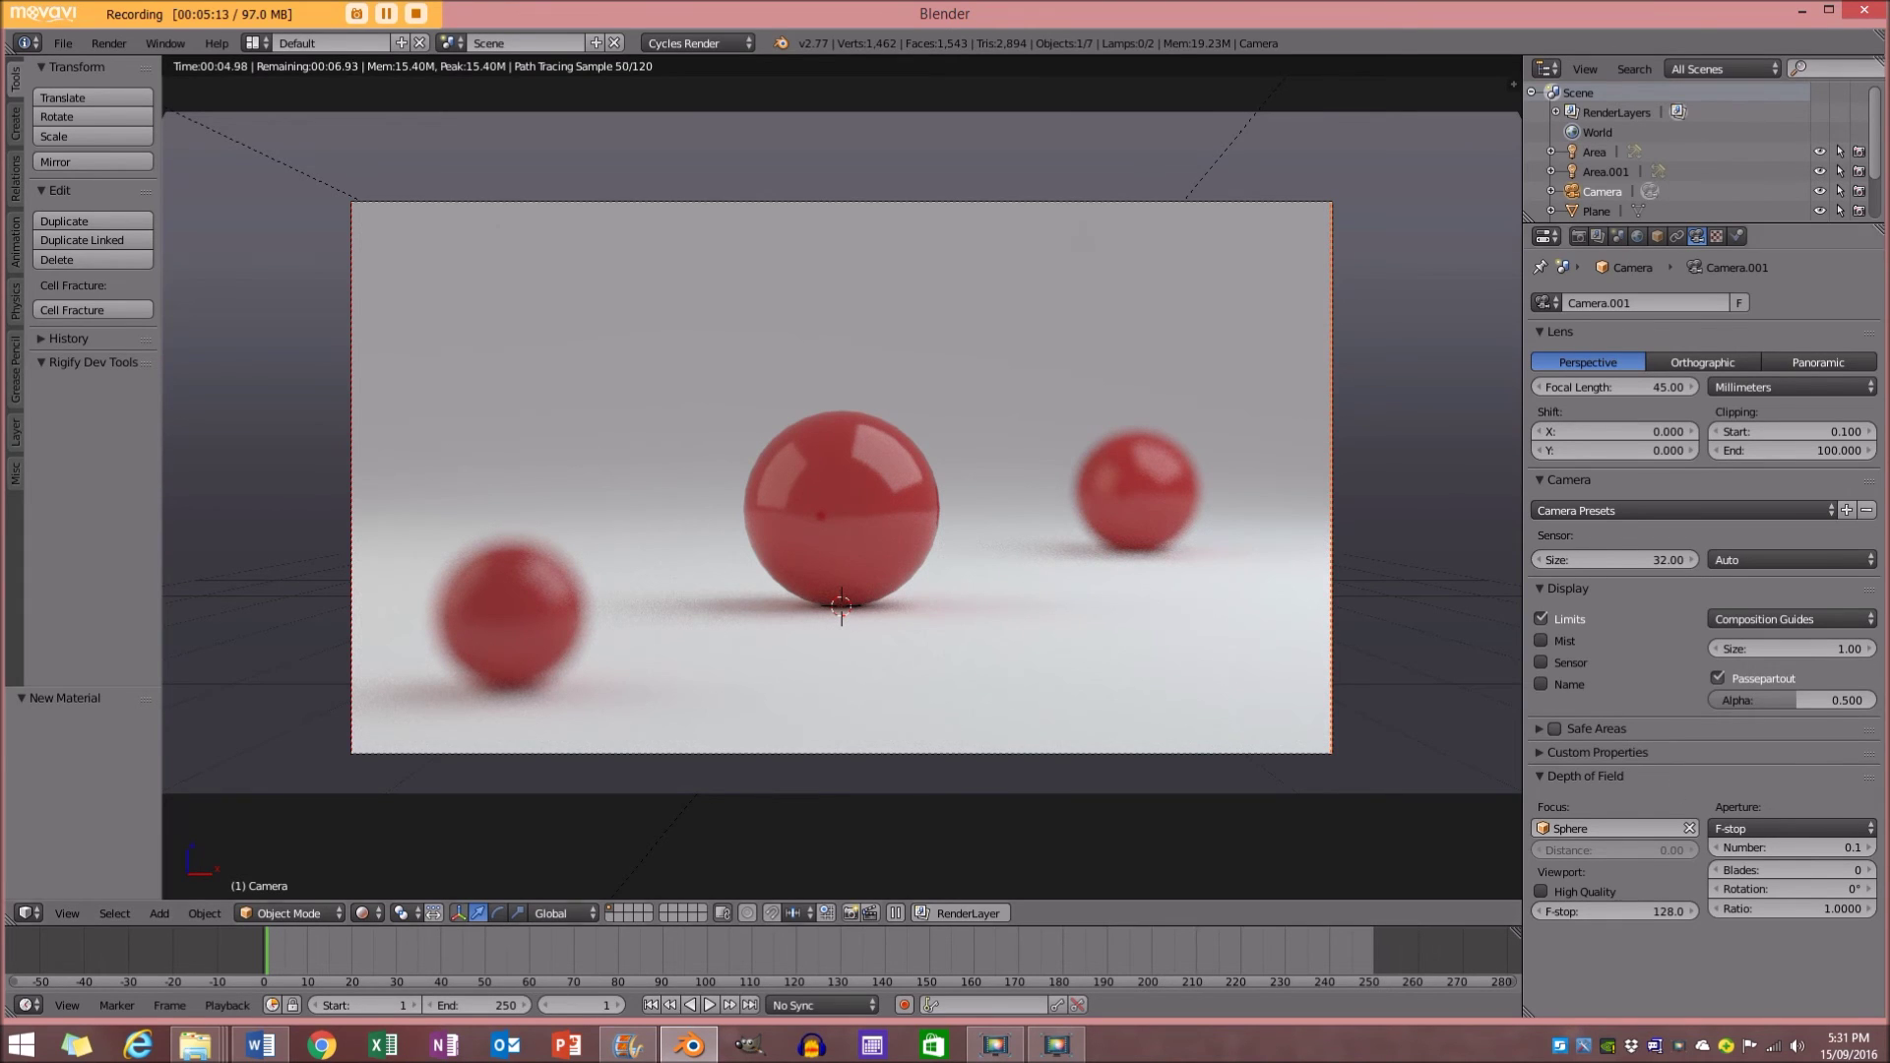
Try an aperture F-stop number of 7.2 in the rendered preview, and undo that change
{"action": "mouse_move", "coordinate": [1762, 853]}
{"action": "left_mouse_down"}
{"action": "mouse_move", "coordinate": [1821, 853]}
{"action": "mouse_move", "coordinate": [1765, 853]}
{"action": "left_mouse_up"}
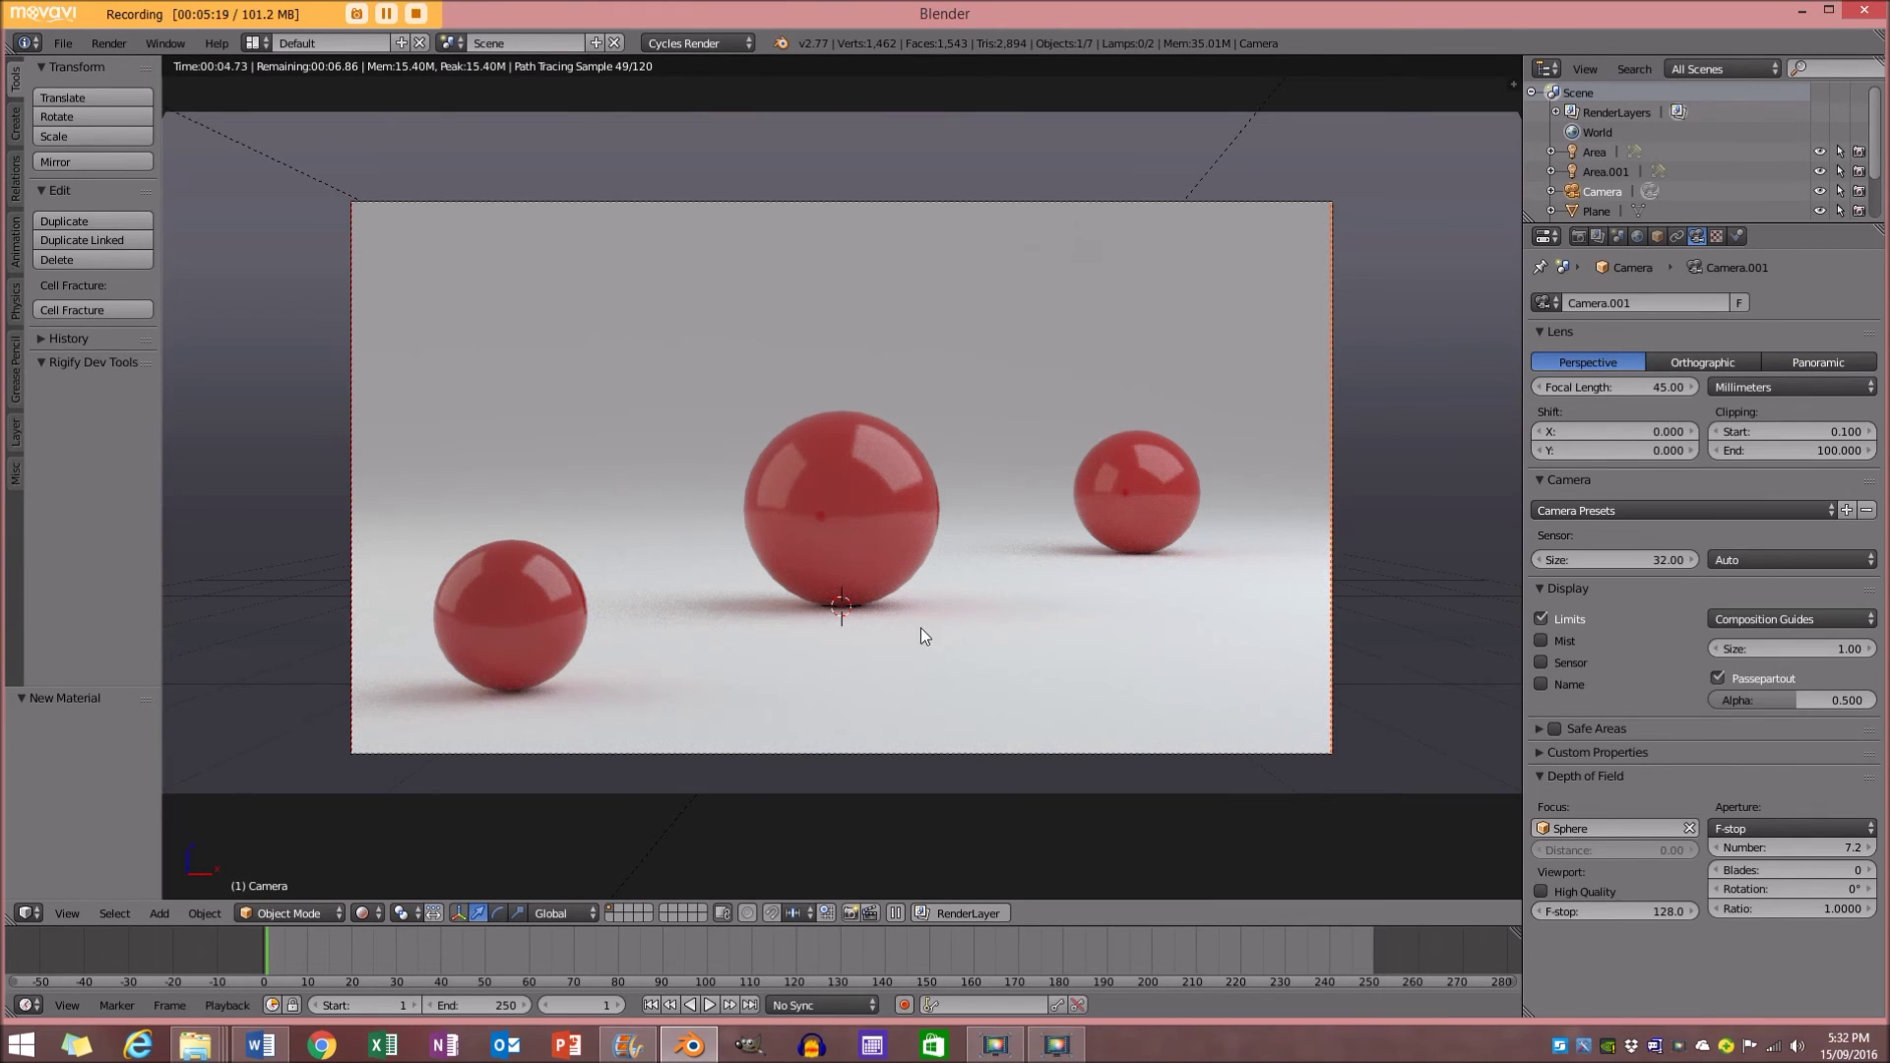
{"action": "key", "text": "ctrl+z"}
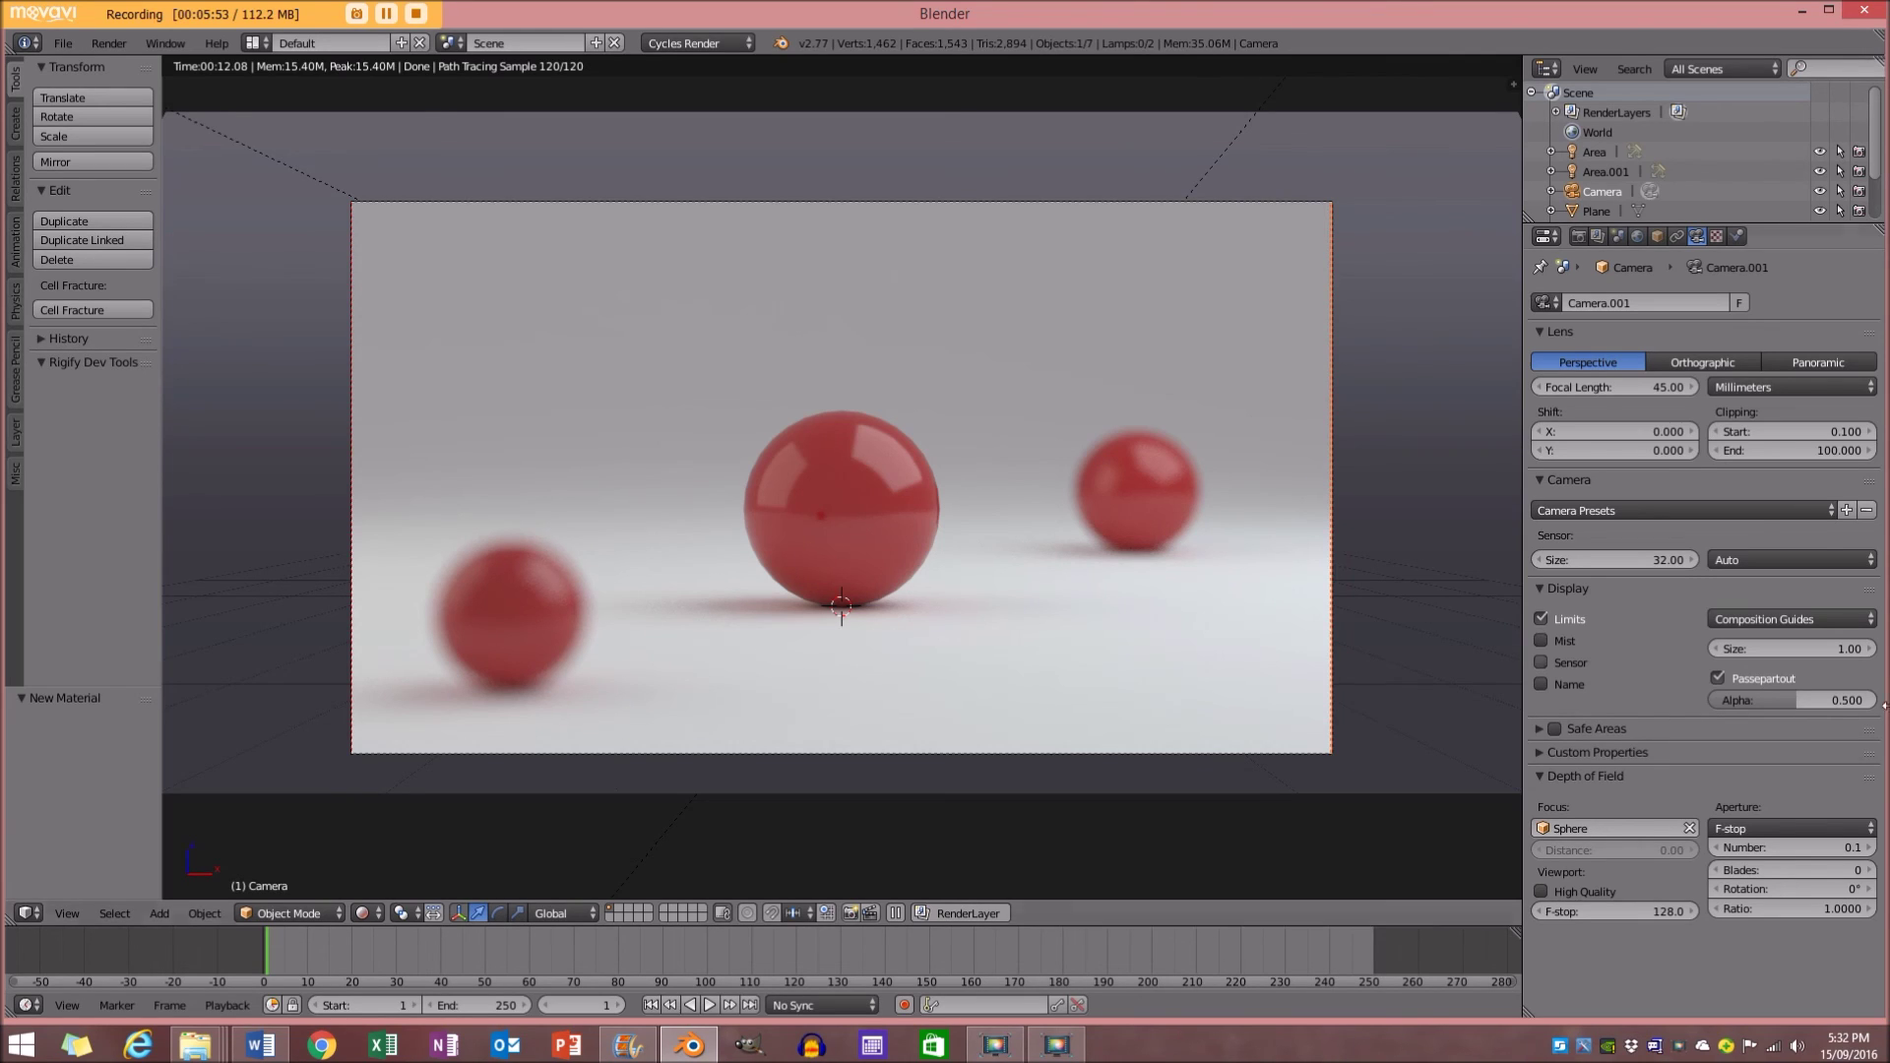
Render the final still image of the scene and maximize the render result for a closer look at the spheres
{"action": "left_click", "coordinate": [1578, 238]}
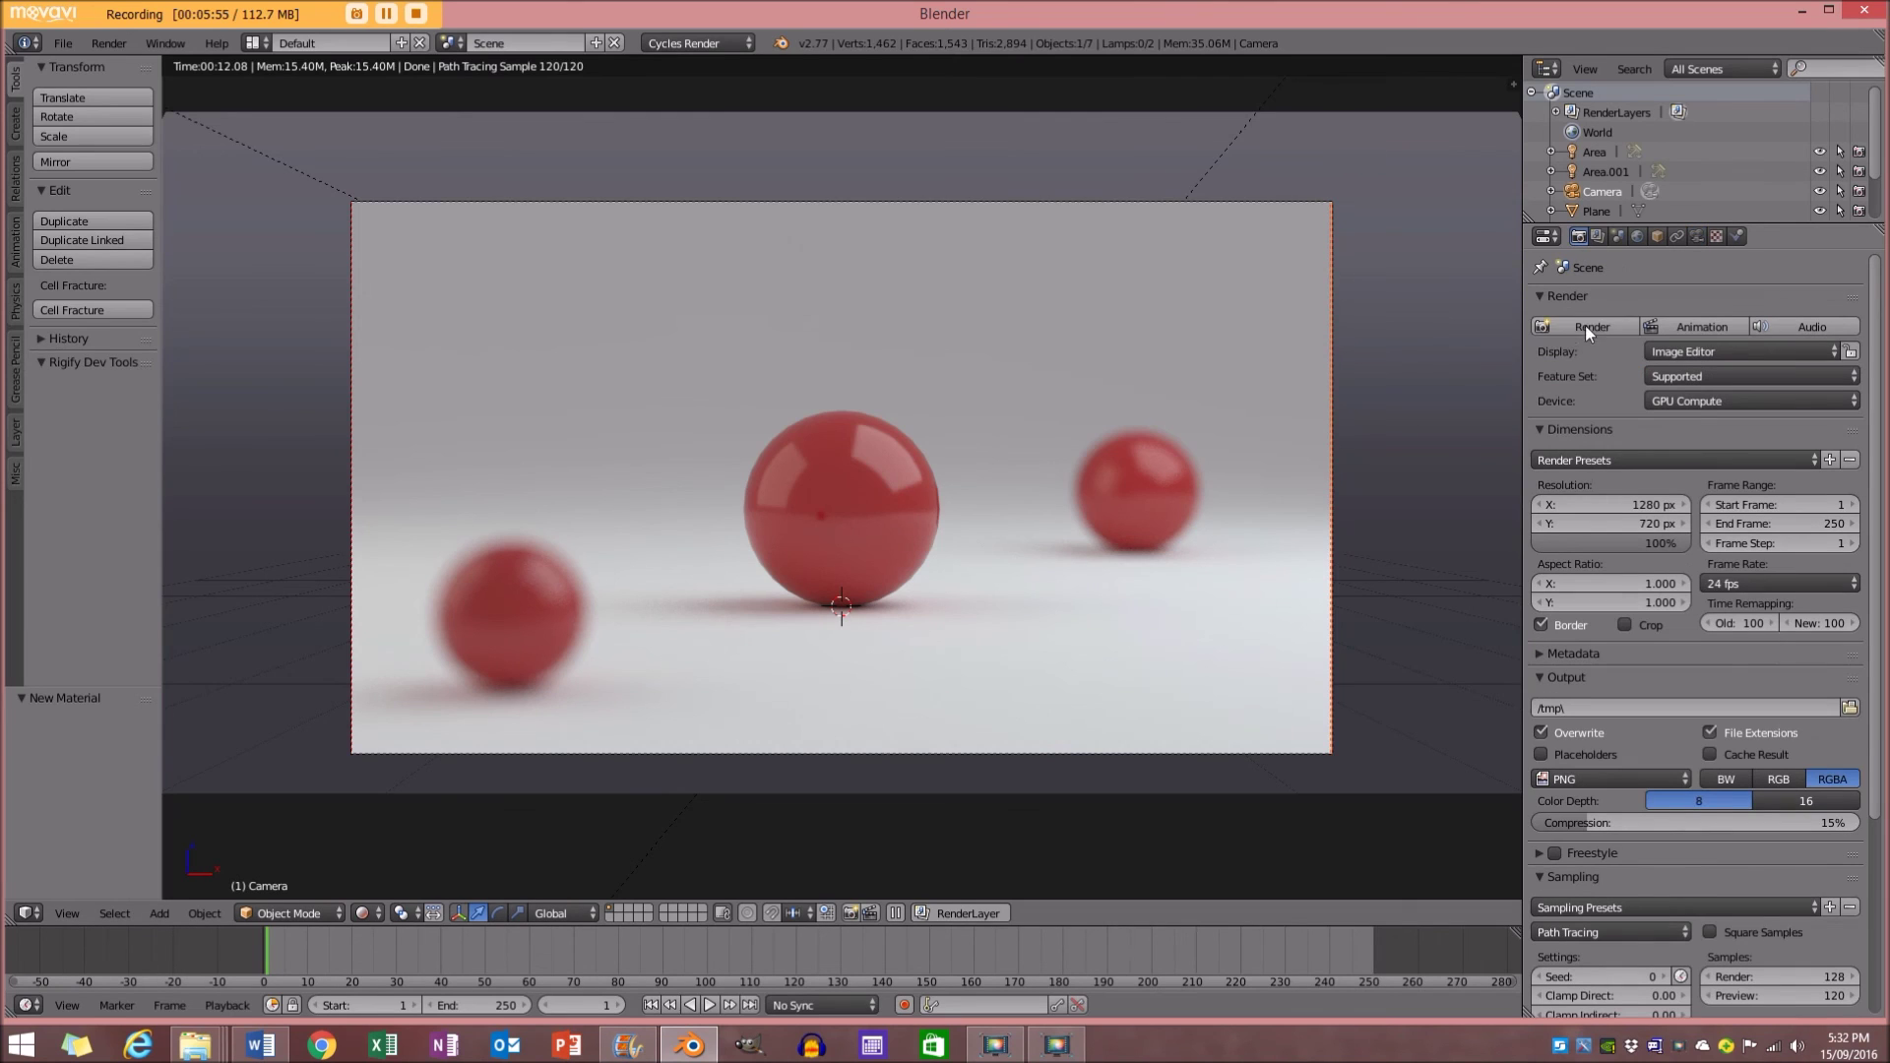
{"action": "left_click", "coordinate": [1589, 327]}
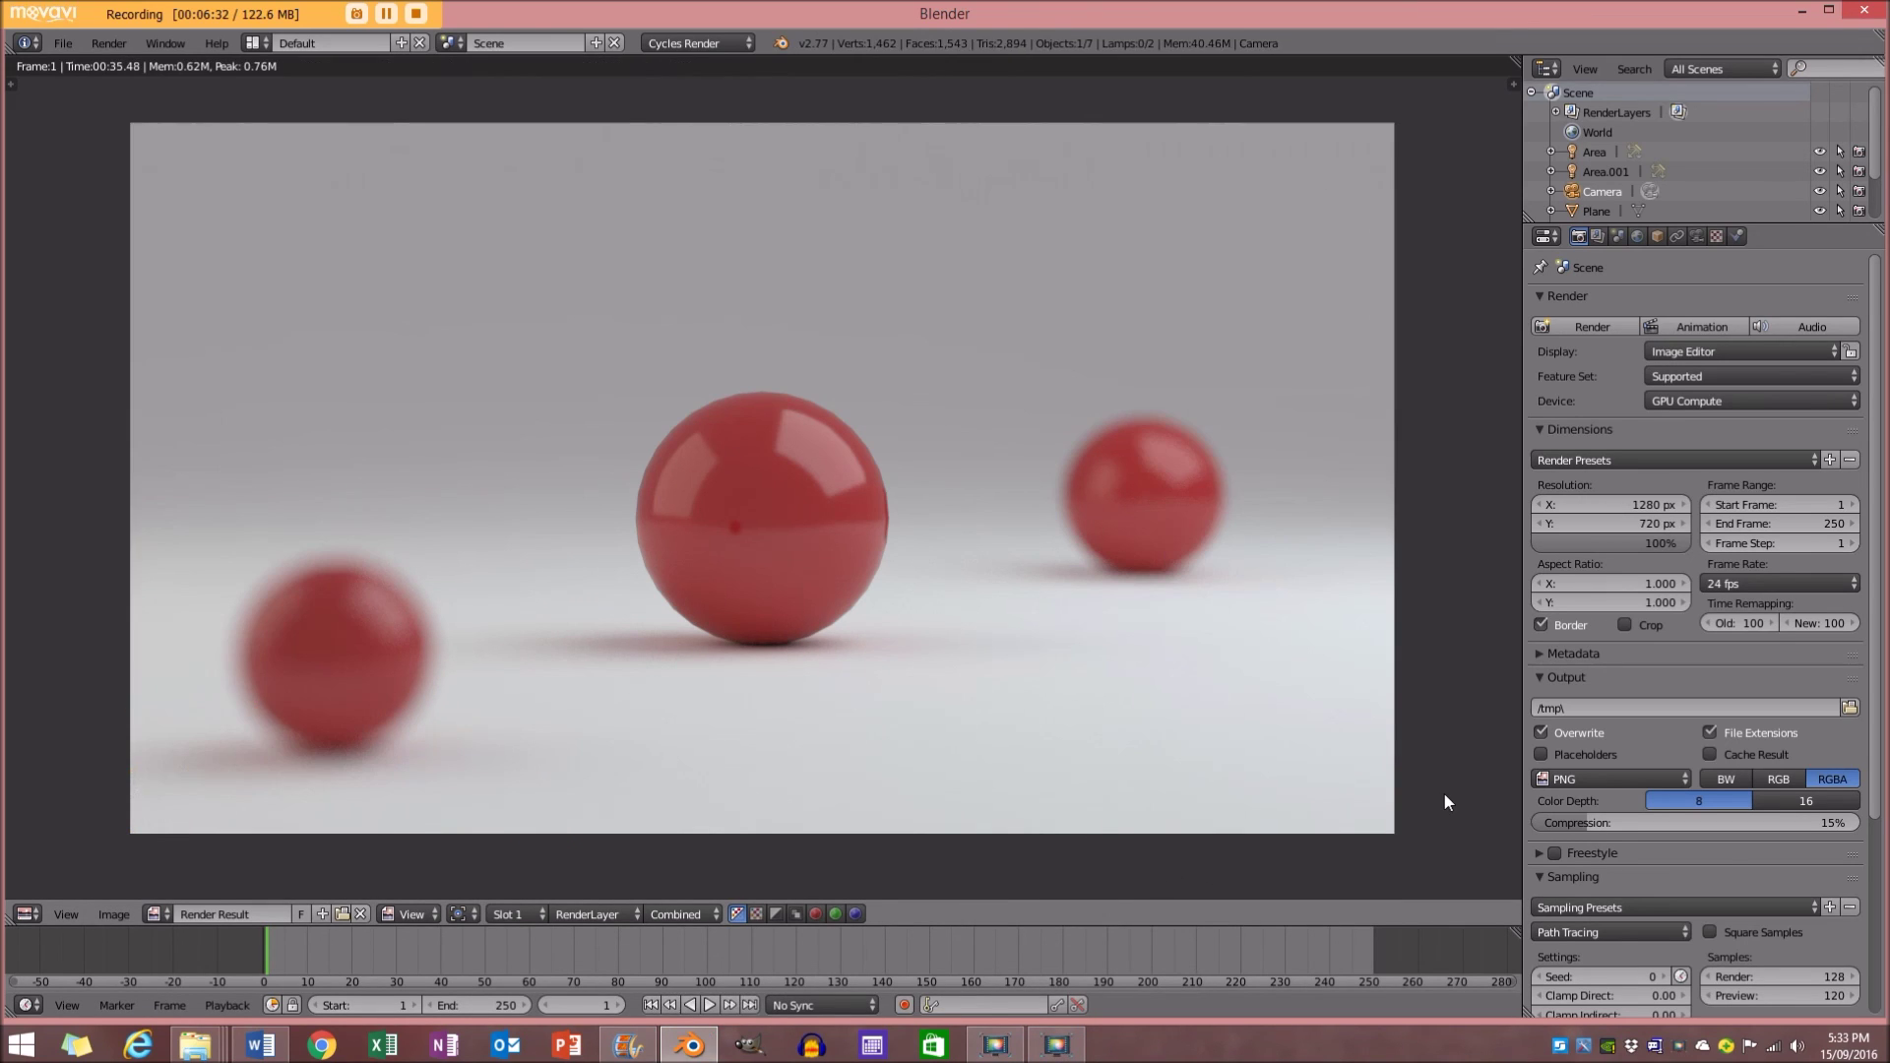
{"action": "key", "text": "ctrl+Up"}
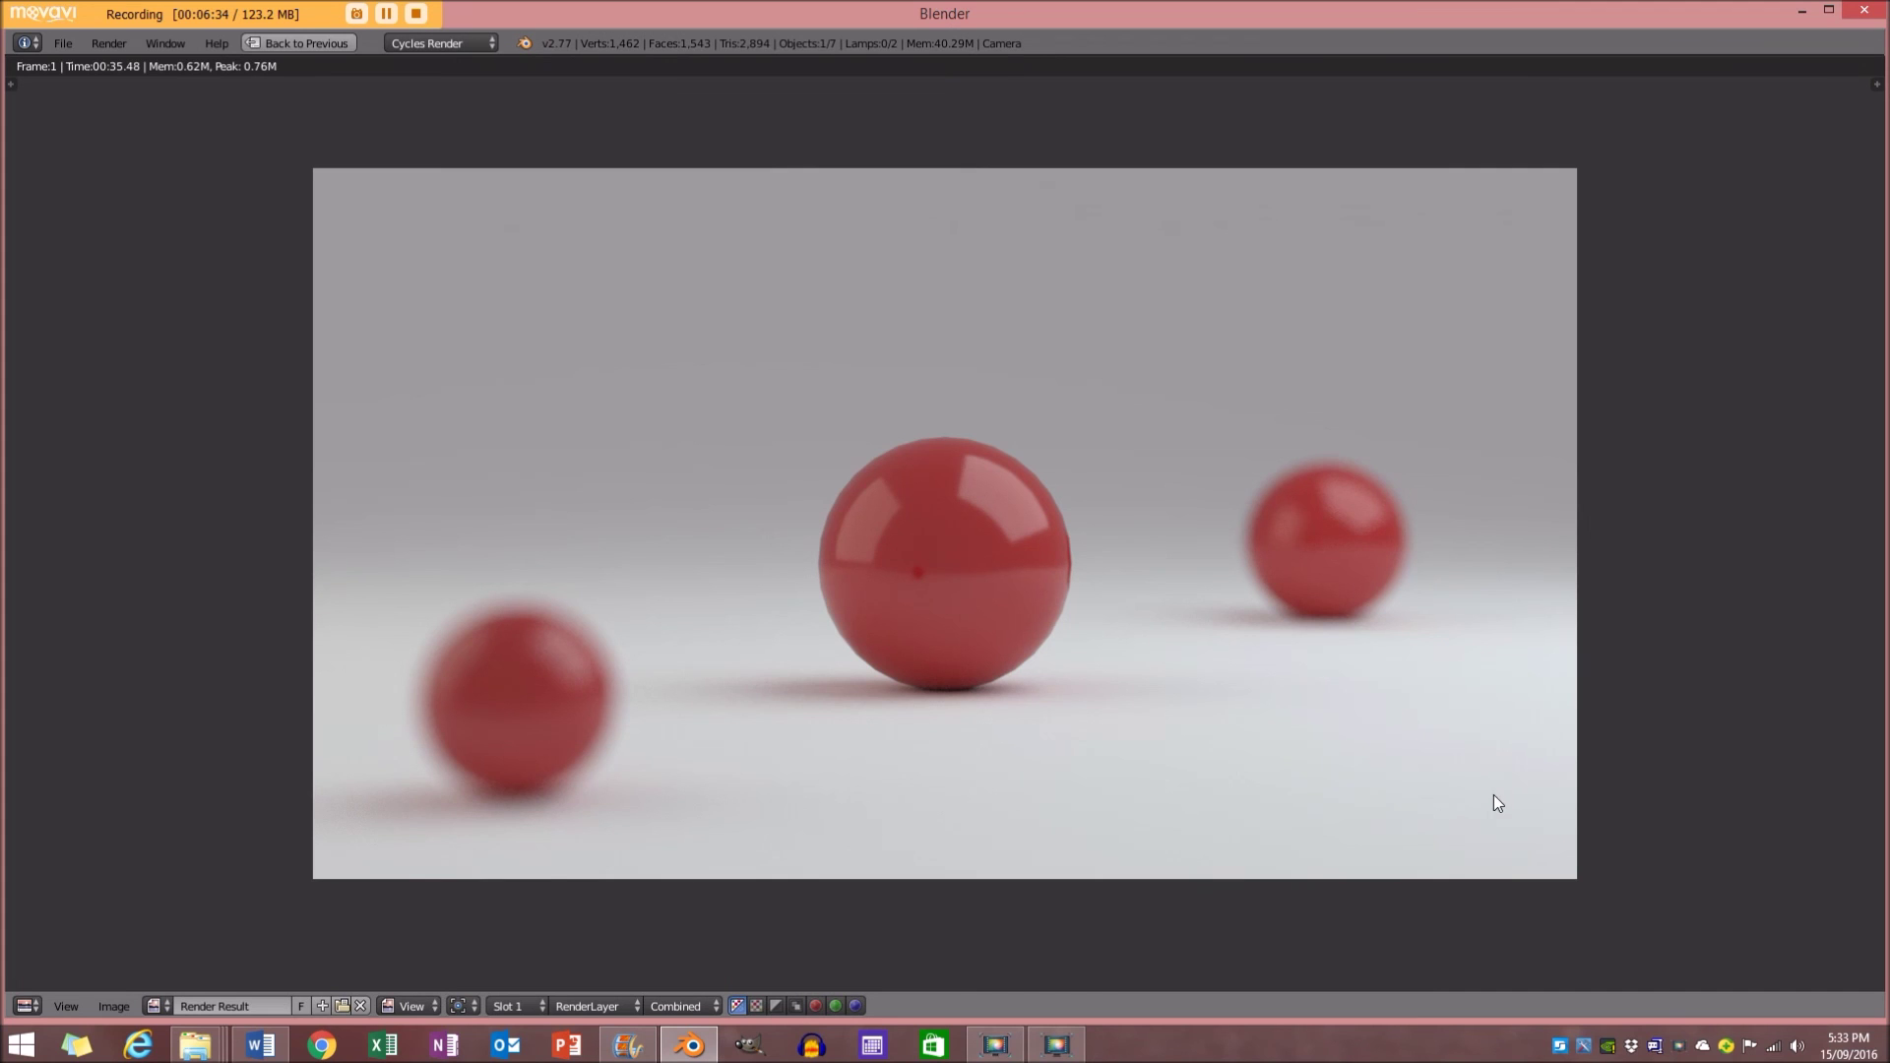
{"action": "middle_click_drag", "start_coordinate": [1493, 797], "coordinate": [1464, 768]}
{"action": "scroll", "coordinate": [1624, 747], "scroll_direction": "up", "scroll_amount": 1}
{"action": "middle_click_drag", "start_coordinate": [1638, 664], "coordinate": [1628, 694]}
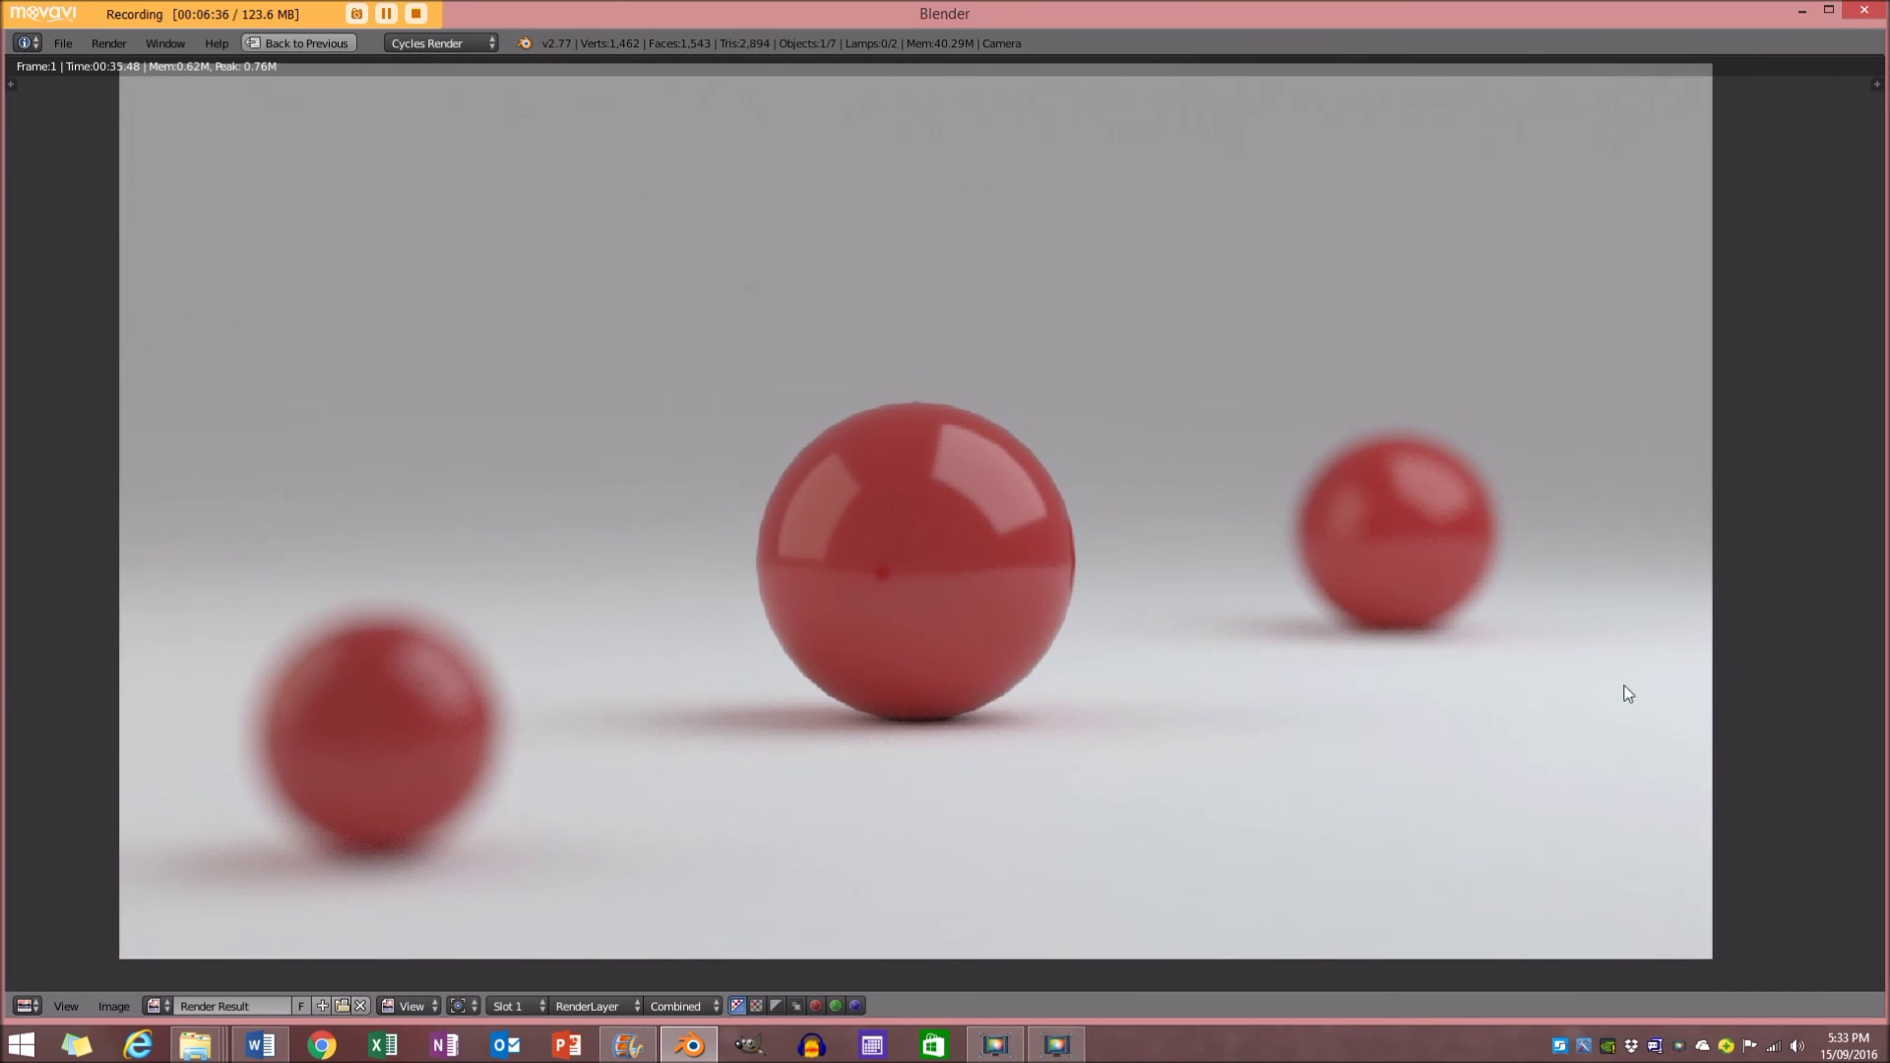